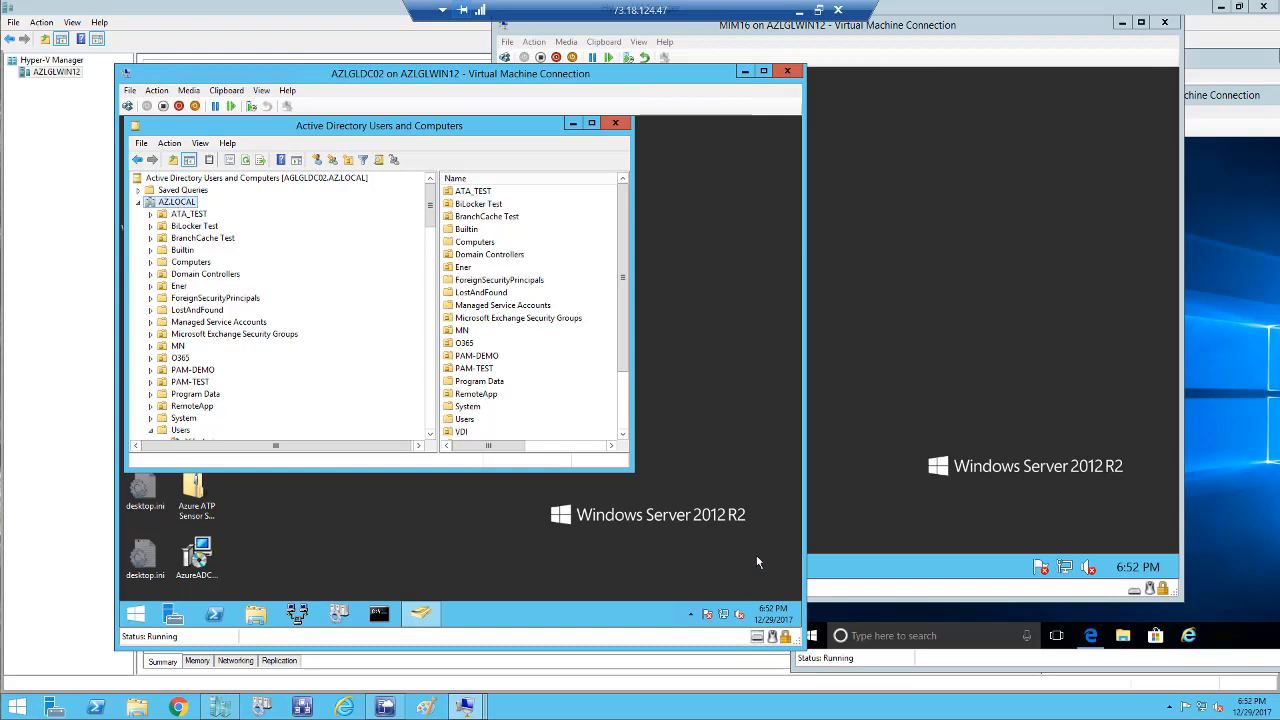
Widen the AZ.LOCAL directory window and move the AZLGLDC02 machine window aside.
{"action": "left_click_drag", "start_coordinate": [631, 470], "coordinate": [797, 600]}
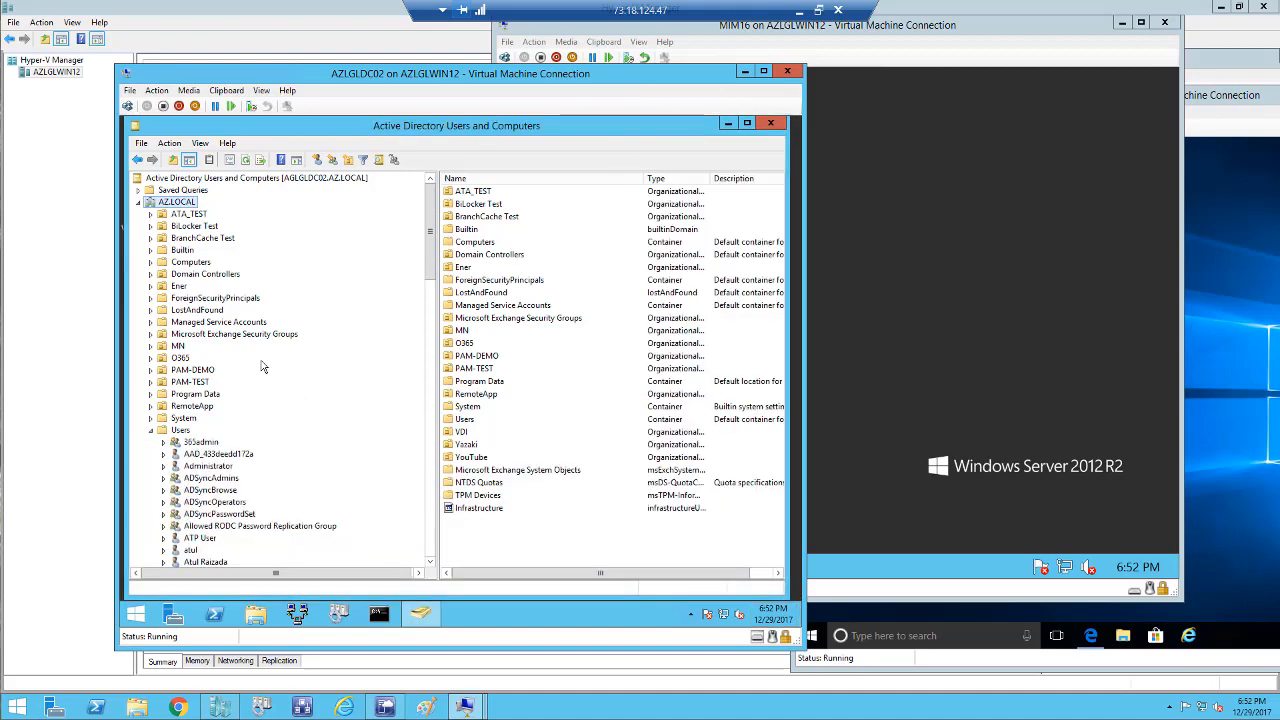
{"action": "left_click_drag", "start_coordinate": [521, 82], "coordinate": [365, 60]}
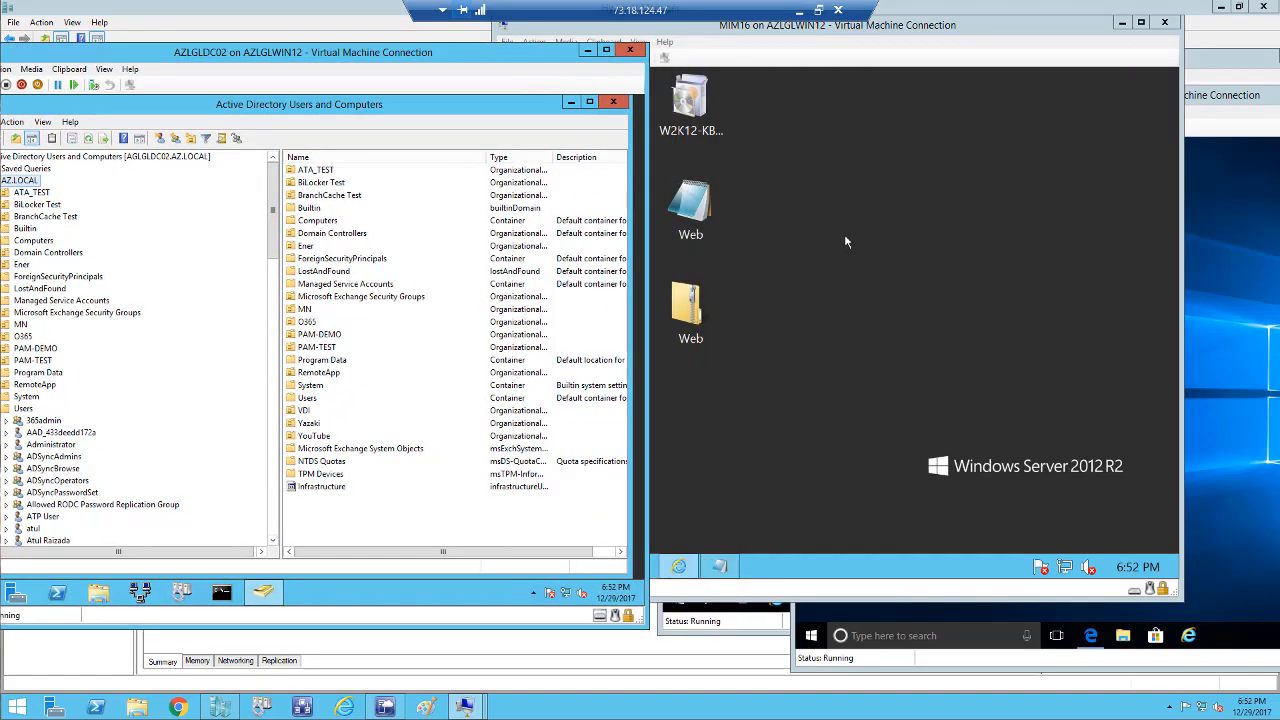
{"action": "left_click", "coordinate": [1200, 348]}
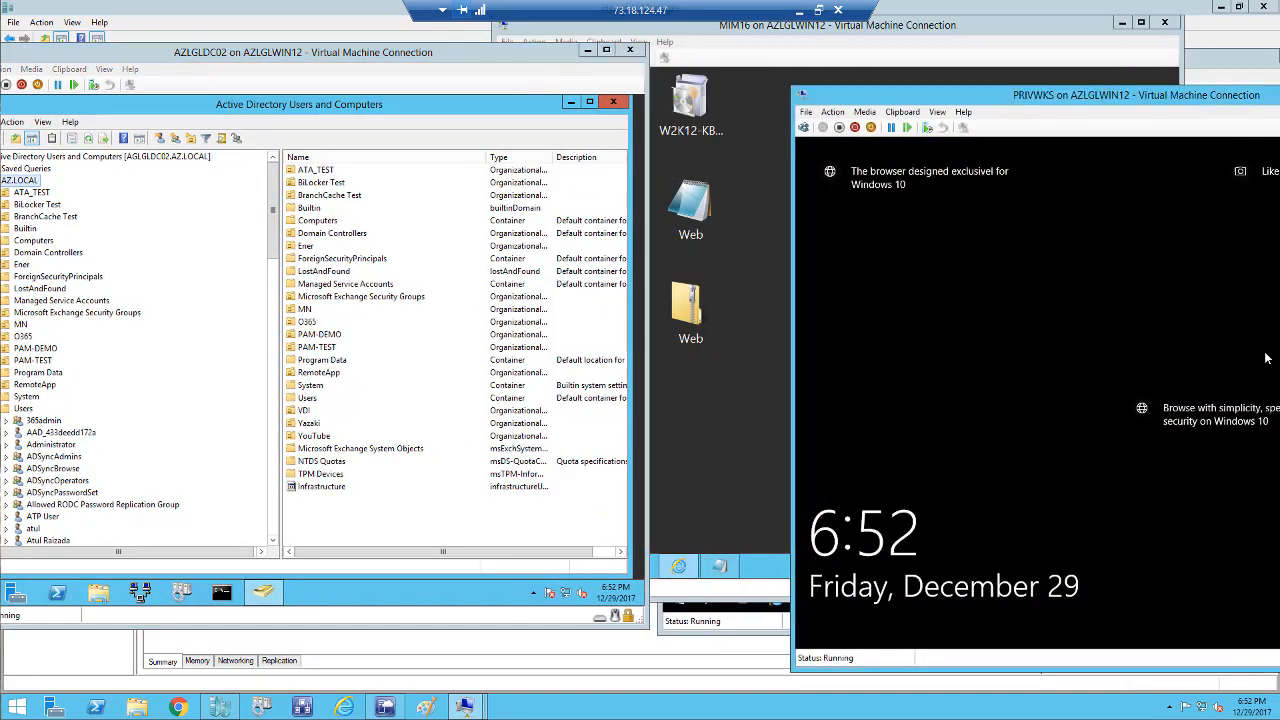
Bring the PRIVDC machine's window to the front and reposition it into view.
{"action": "mouse_move", "coordinate": [470, 707]}
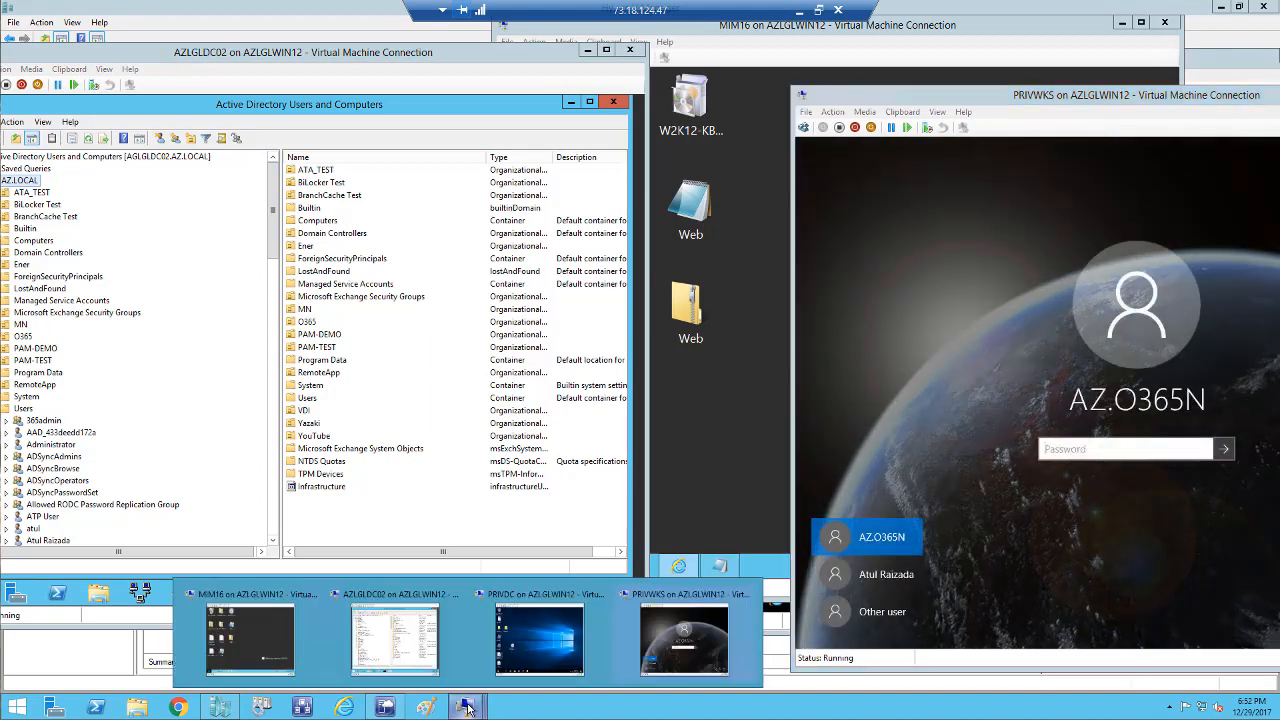
{"action": "left_click", "coordinate": [540, 631]}
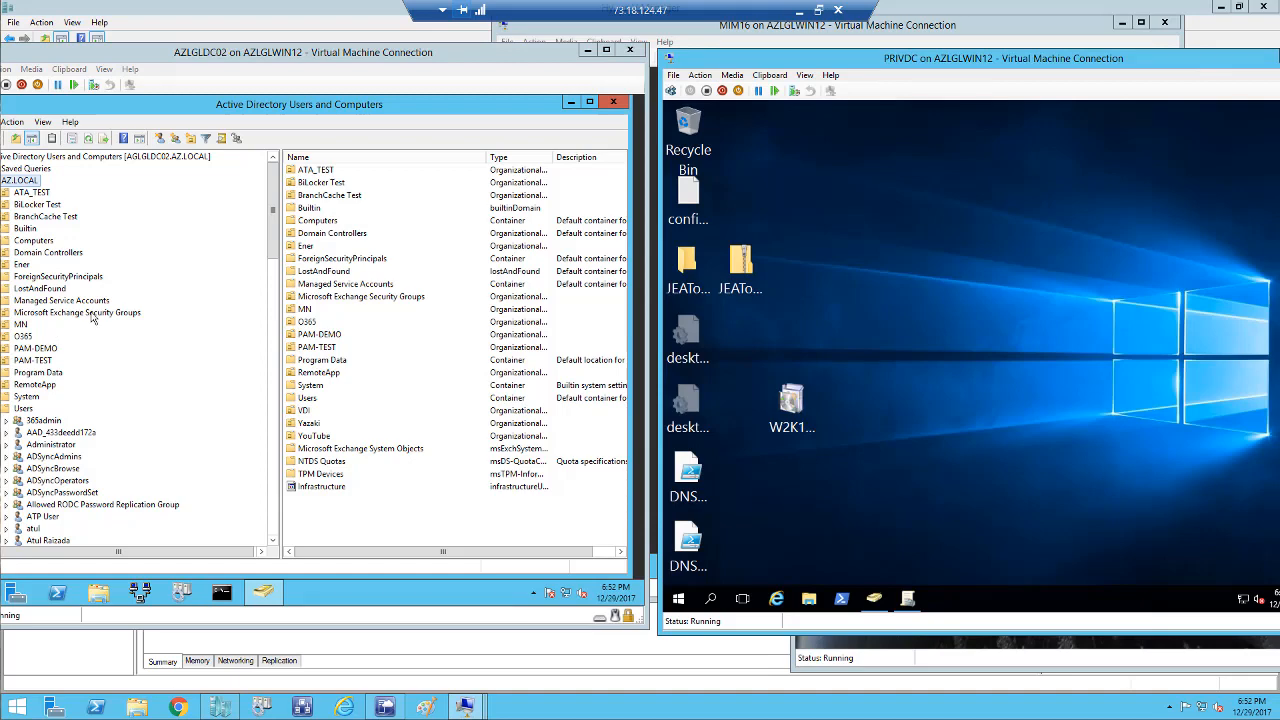
{"action": "left_click_drag", "start_coordinate": [747, 62], "coordinate": [467, 35]}
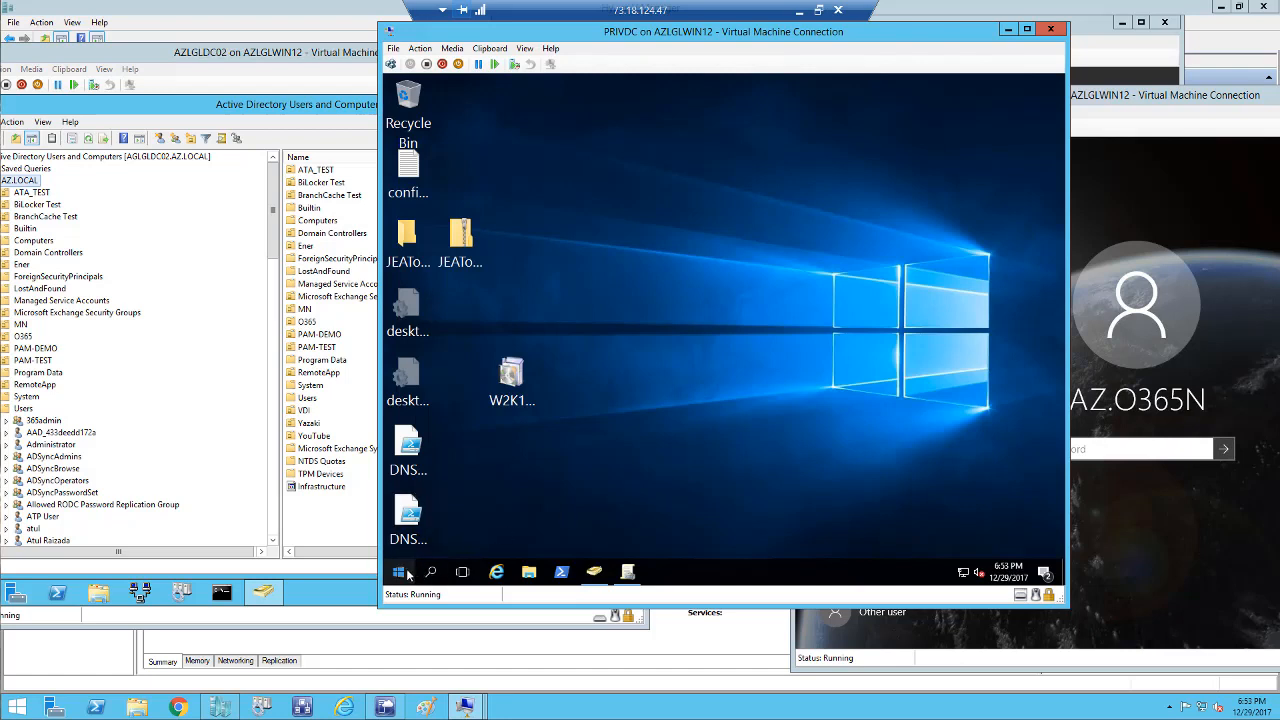
Show the PRIV.LOCAL domain containers in ADUC on PRIVDC, then switch to MIM16.
{"action": "left_click", "coordinate": [595, 572]}
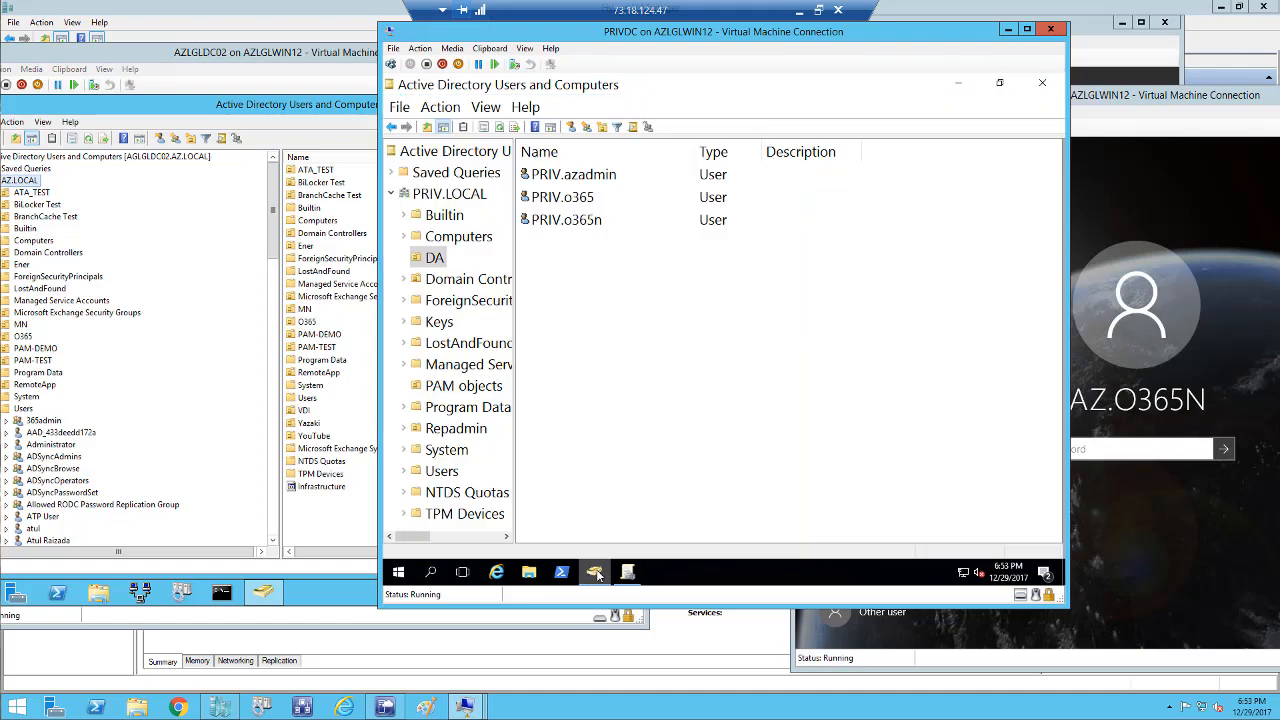
{"action": "left_click", "coordinate": [446, 196]}
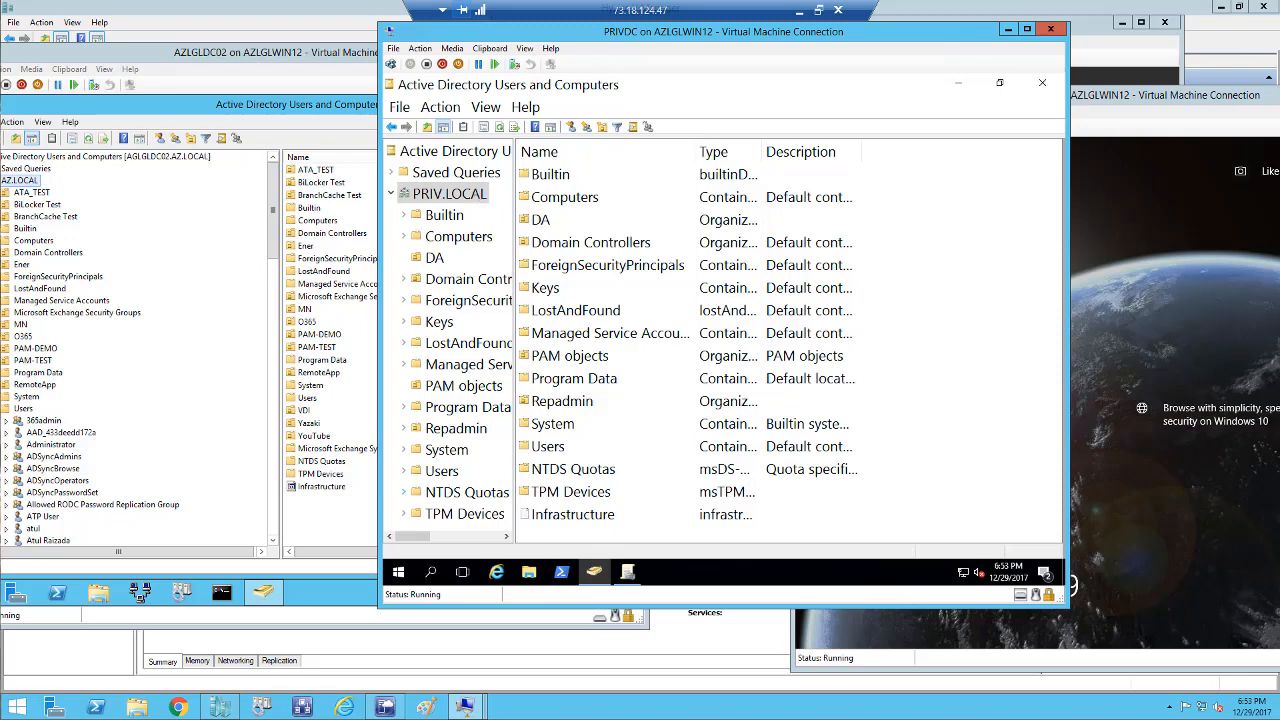
{"action": "left_click", "coordinate": [473, 707]}
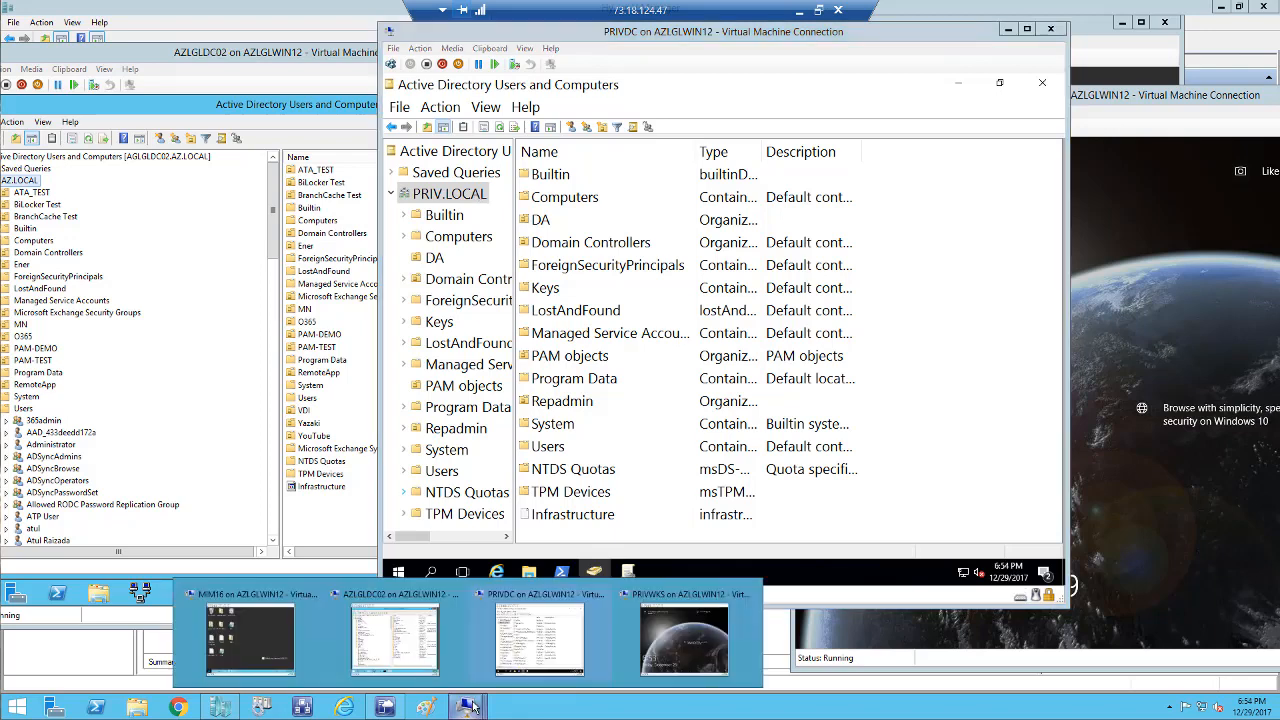
{"action": "left_click", "coordinate": [232, 628]}
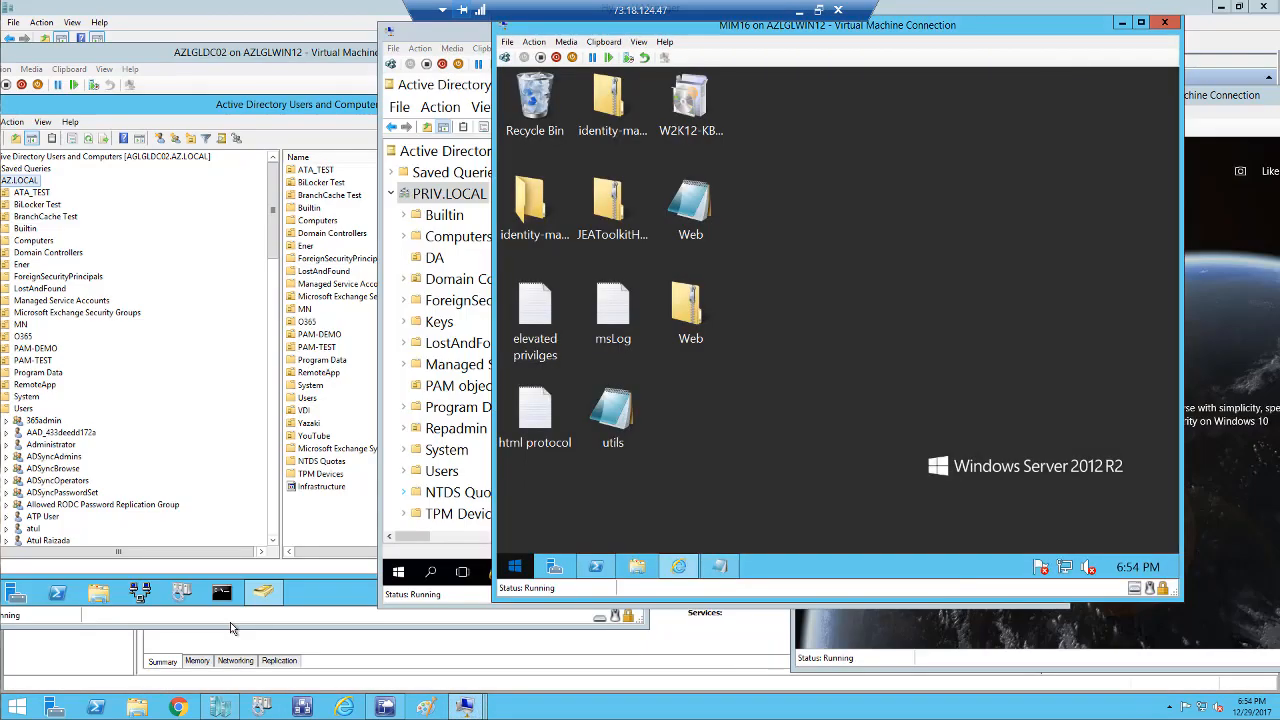
Show the MIM Portal Sets page on MIM16, then bring PRIVWKS's lock screen forward.
{"action": "left_click", "coordinate": [679, 567]}
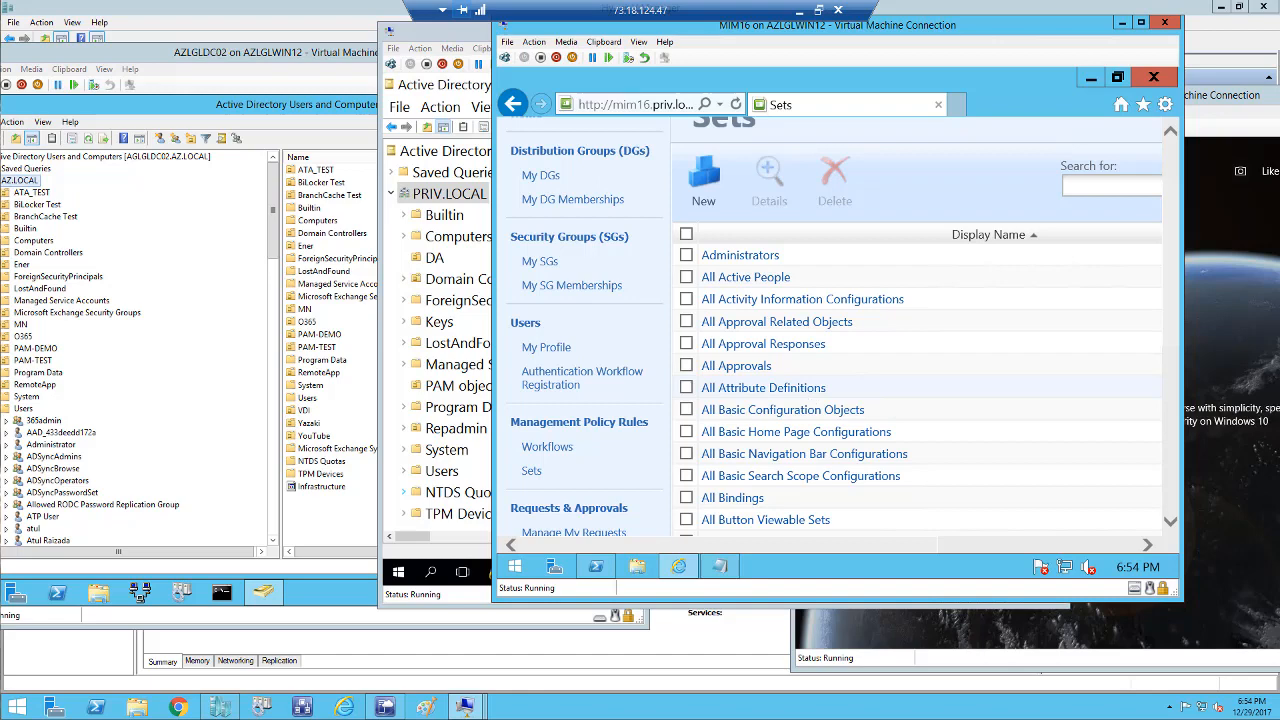
{"action": "left_click_drag", "start_coordinate": [1210, 96], "coordinate": [655, 90]}
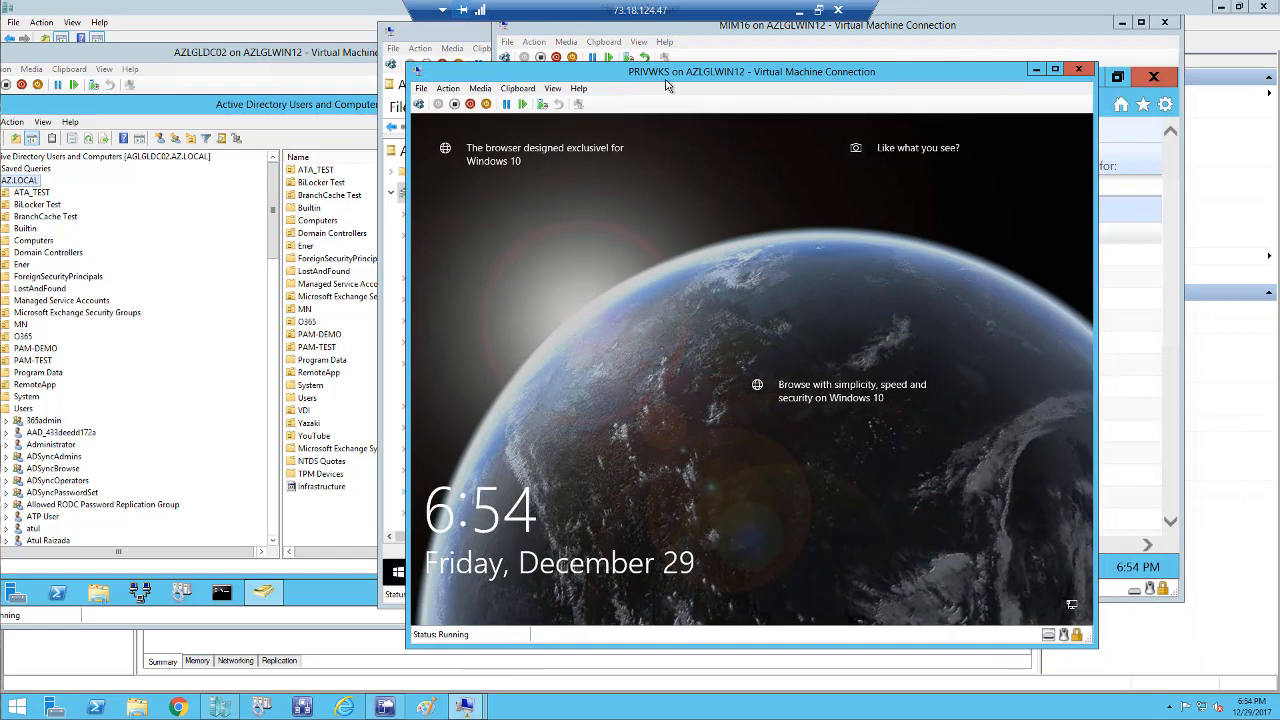
Sign in to PRIVWKS with the account password and open System, showing PRIVWKS.PRIV.LOCAL.
{"action": "left_click", "coordinate": [447, 88]}
{"action": "left_click", "coordinate": [340, 105]}
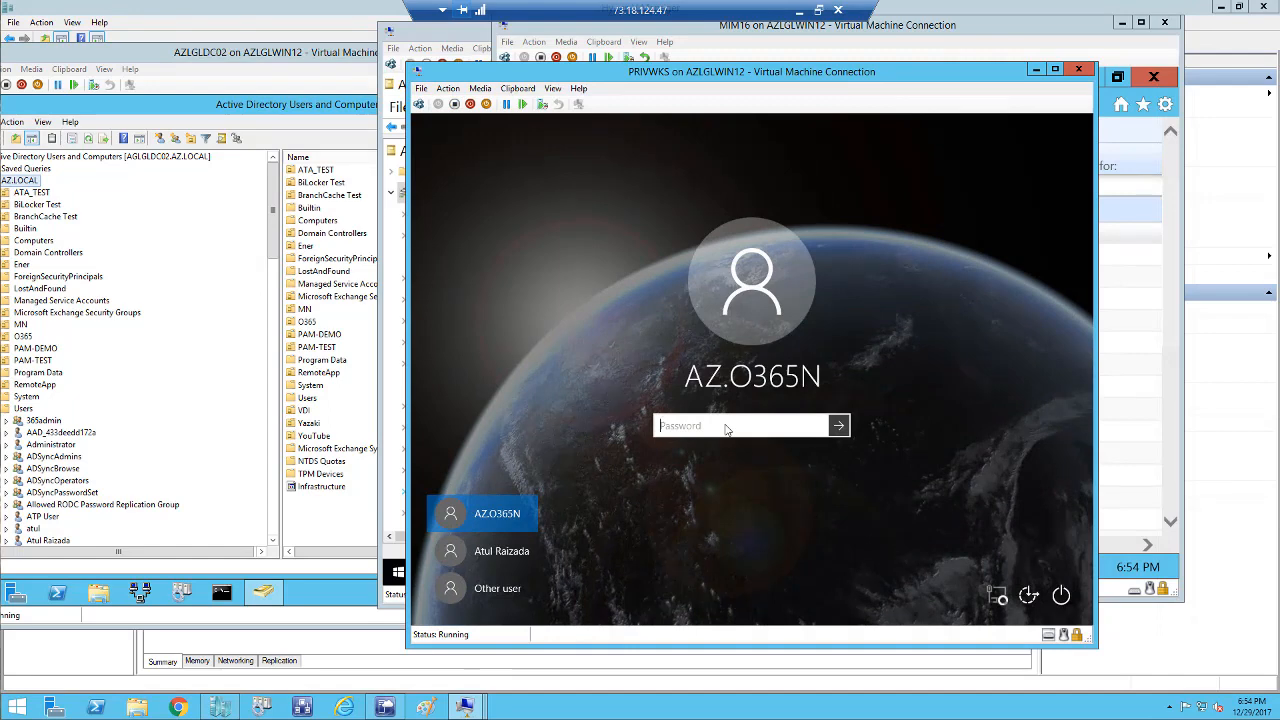
{"action": "type", "text": "••••••••"}
{"action": "key", "text": "Return"}
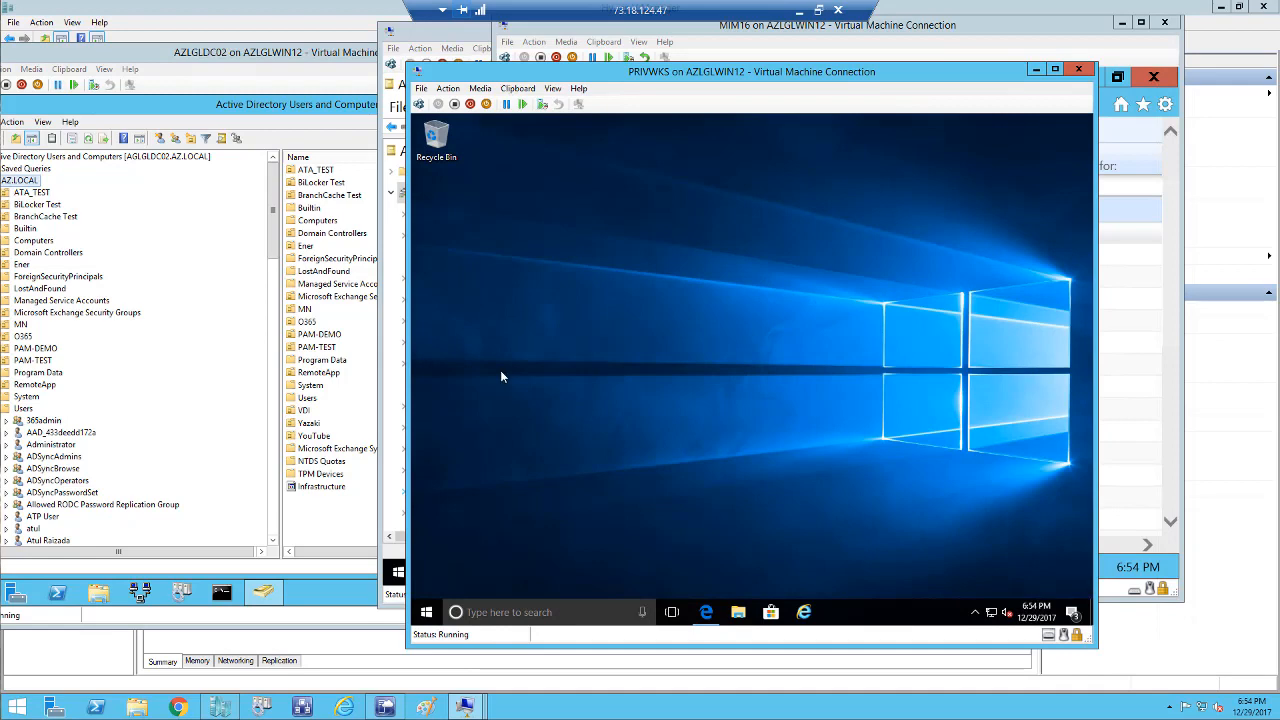
{"action": "right_click", "coordinate": [424, 614]}
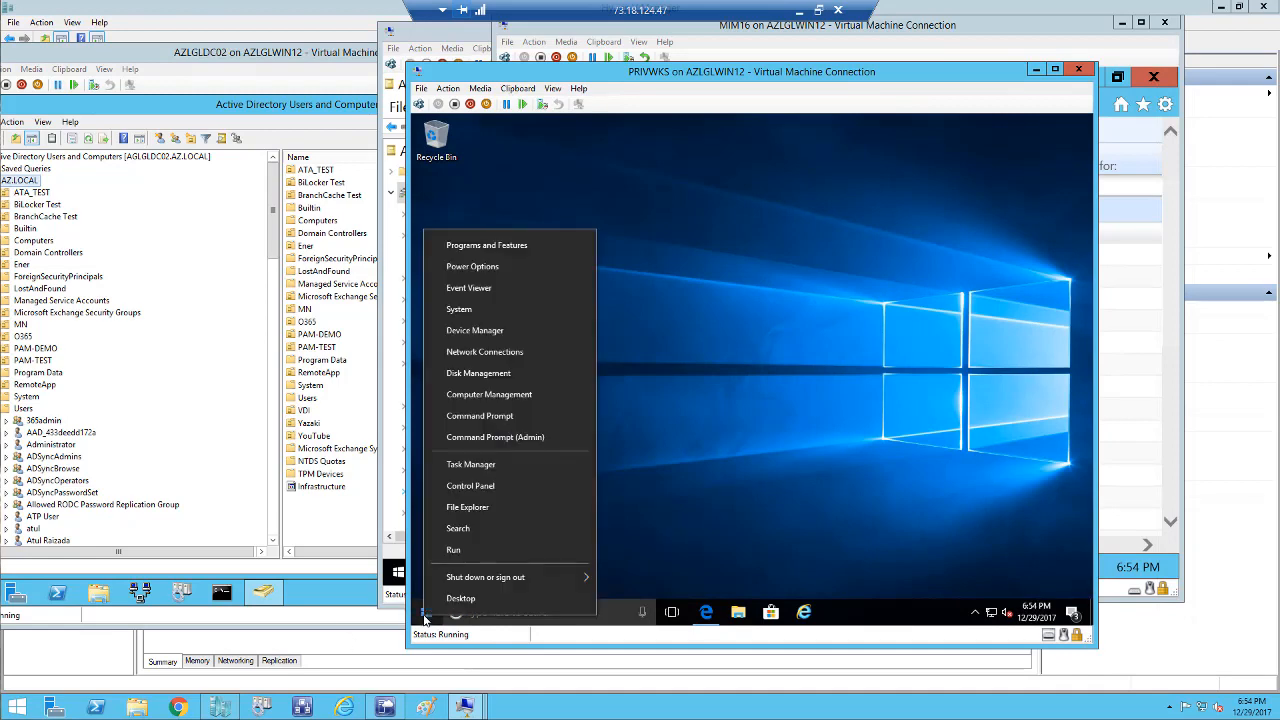
{"action": "left_click", "coordinate": [464, 312]}
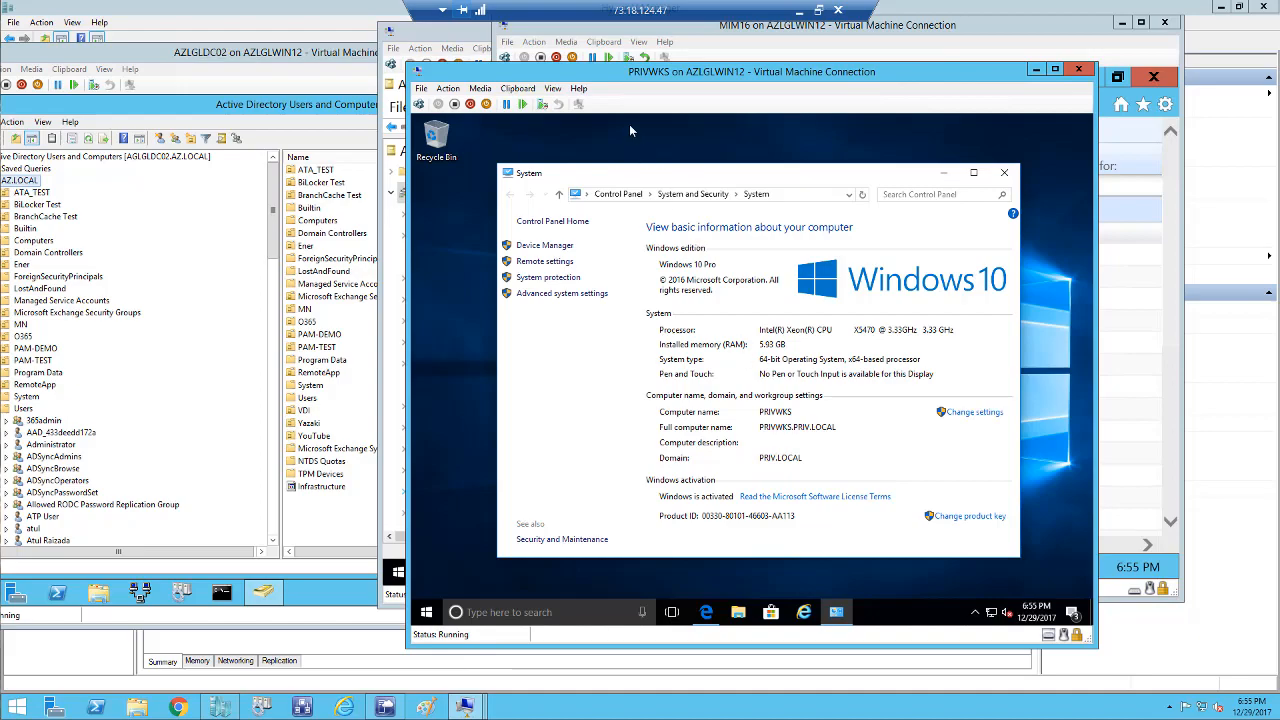
Move the PRIVWKS window aside and list the O365 OU's users and groups on AZLGLDC02.
{"action": "left_click_drag", "start_coordinate": [594, 76], "coordinate": [766, 65]}
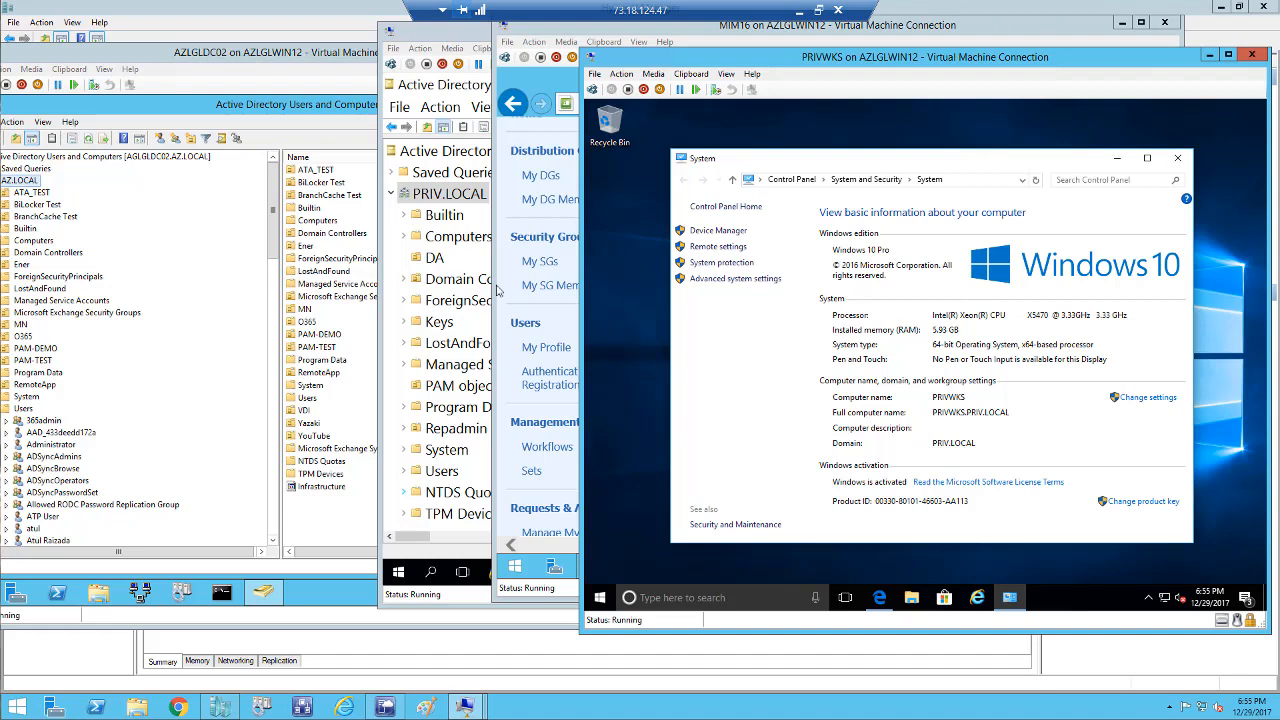
{"action": "left_click", "coordinate": [22, 337]}
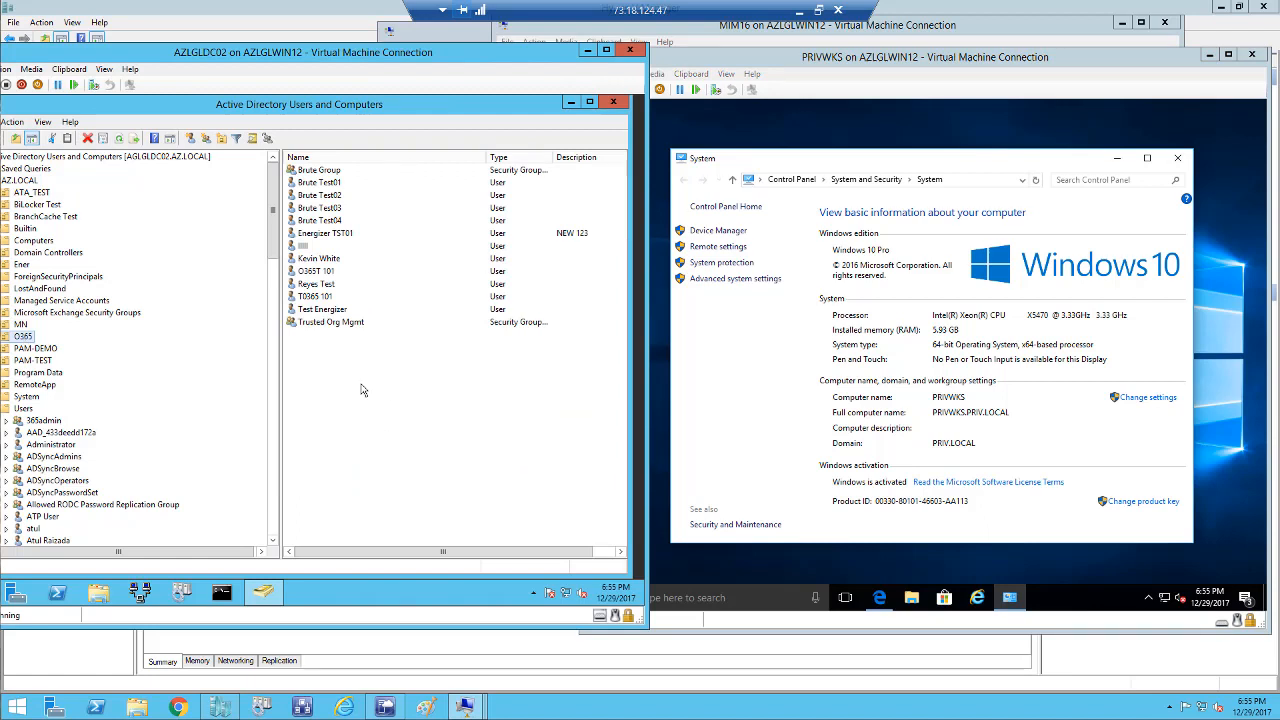
{"action": "right_click", "coordinate": [20, 339]}
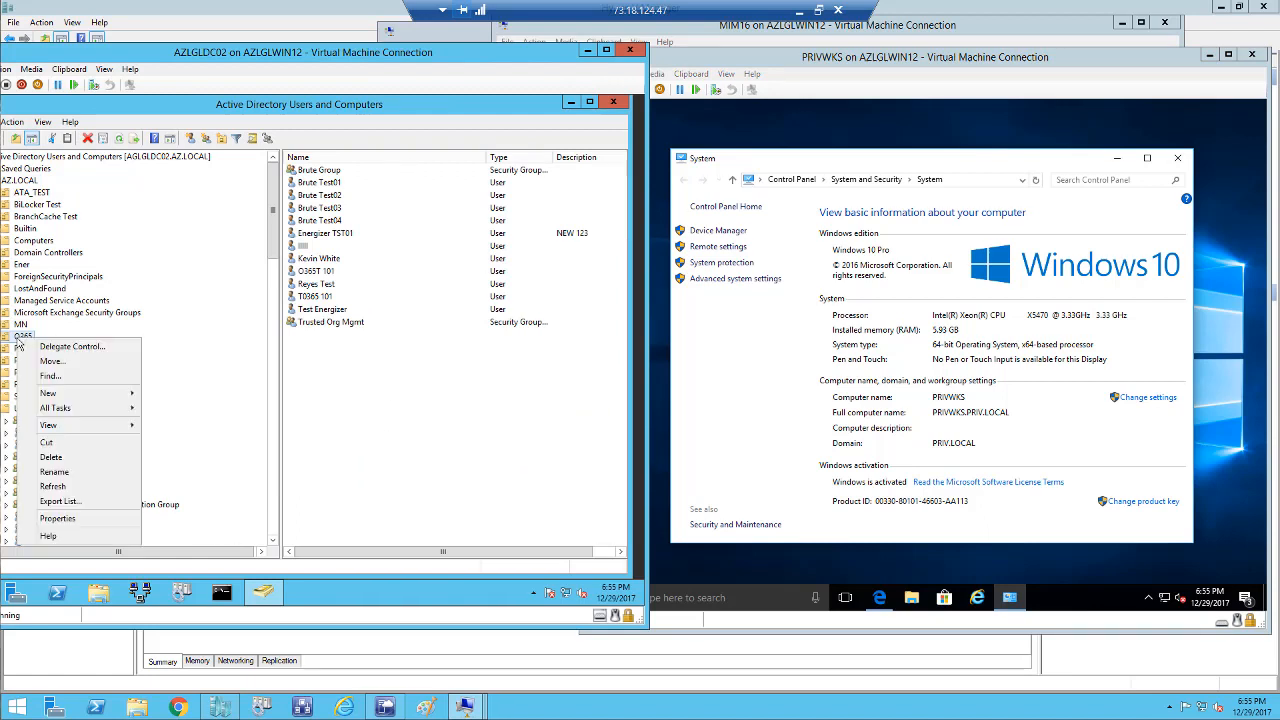
{"action": "left_click", "coordinate": [57, 518]}
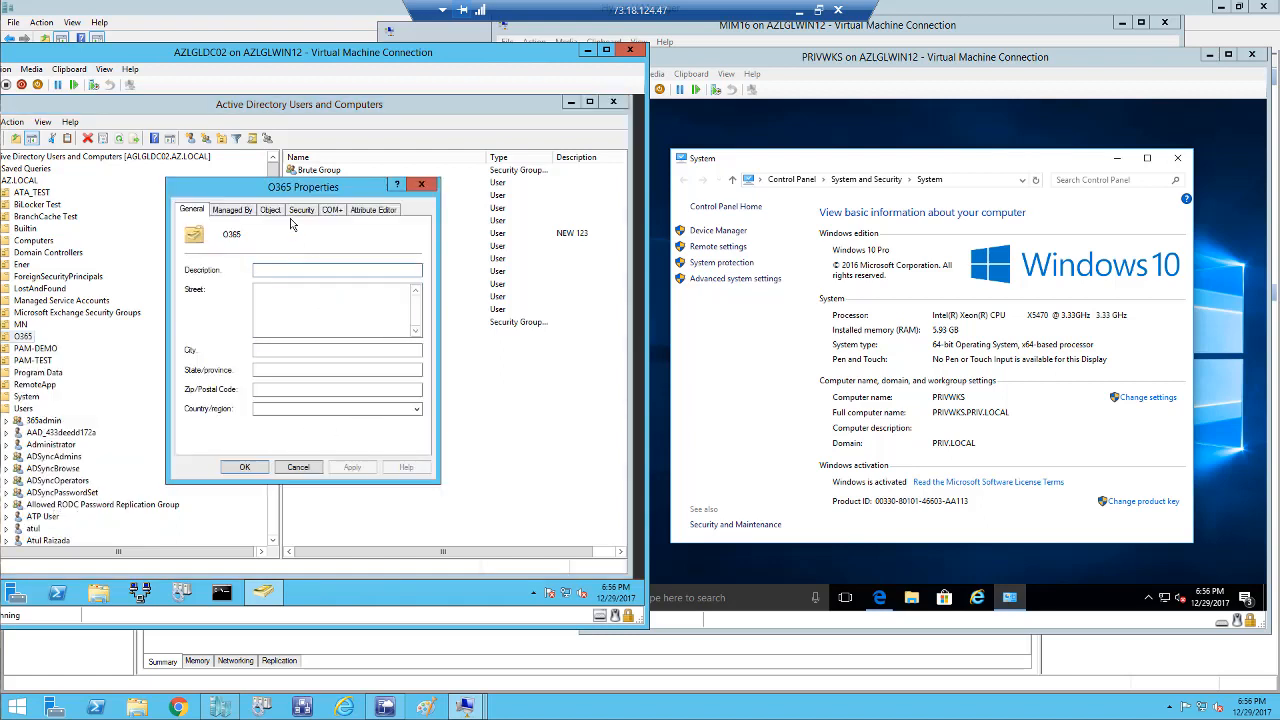
{"action": "left_click", "coordinate": [296, 212]}
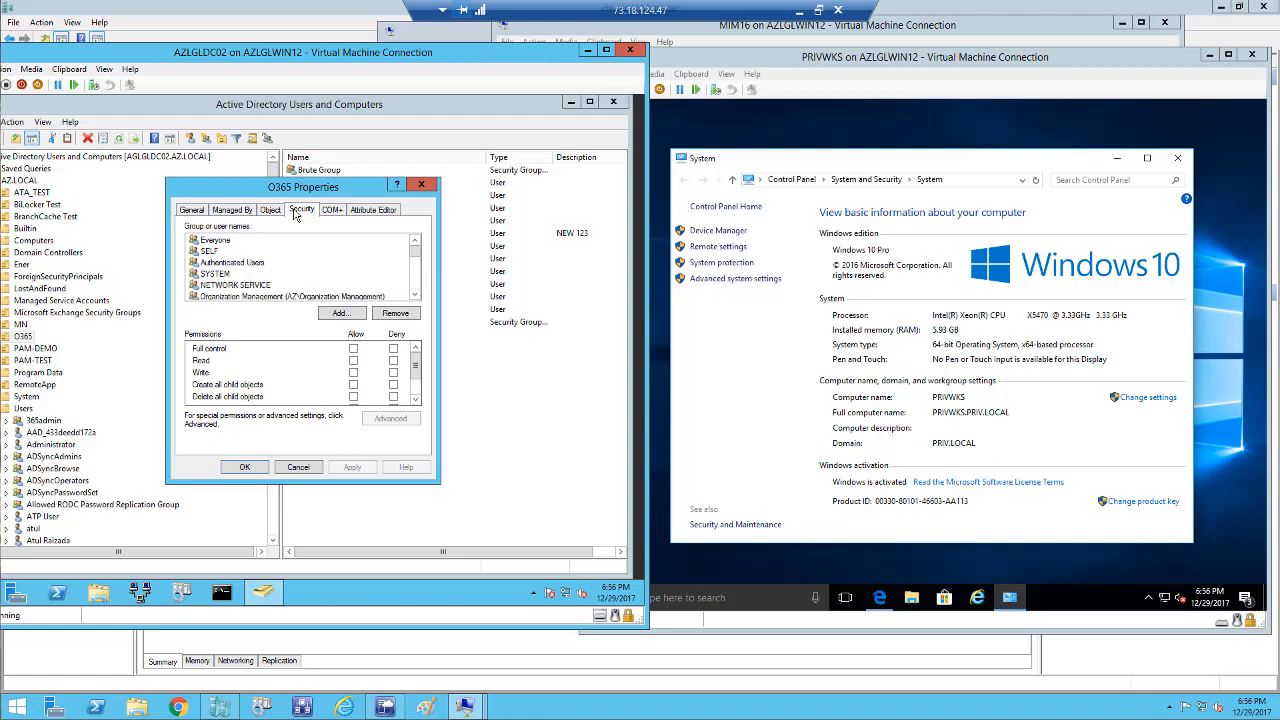
{"action": "left_click", "coordinate": [415, 295]}
{"action": "left_click", "coordinate": [415, 295]}
{"action": "left_click", "coordinate": [415, 295]}
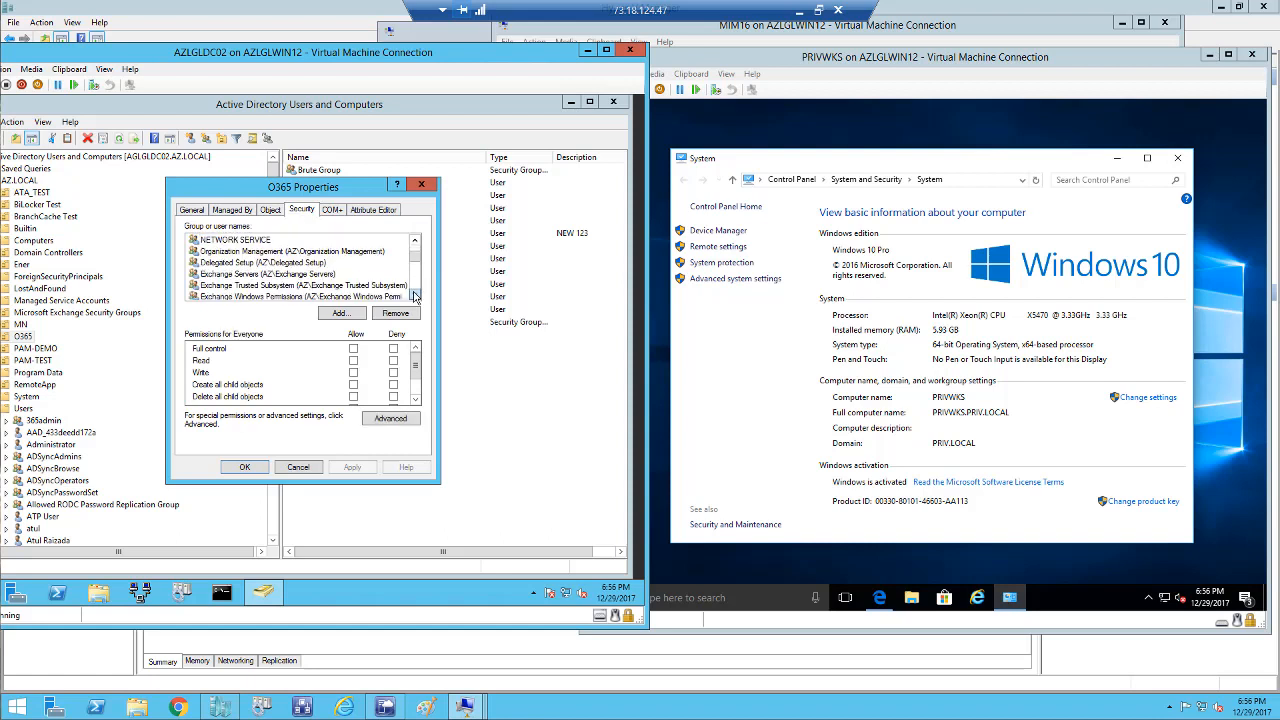
{"action": "left_click", "coordinate": [415, 295]}
{"action": "left_click", "coordinate": [415, 295]}
{"action": "left_click", "coordinate": [415, 295]}
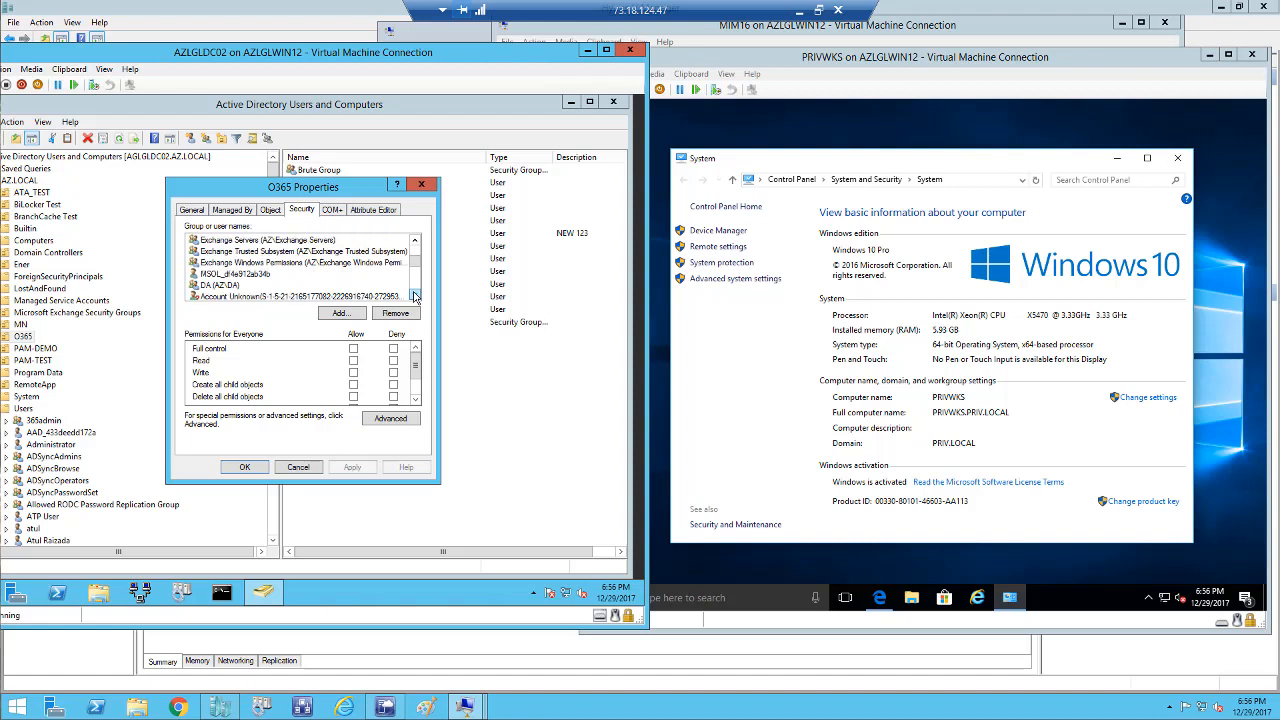
{"action": "left_click", "coordinate": [415, 296]}
{"action": "left_click", "coordinate": [415, 296]}
{"action": "left_click", "coordinate": [415, 296]}
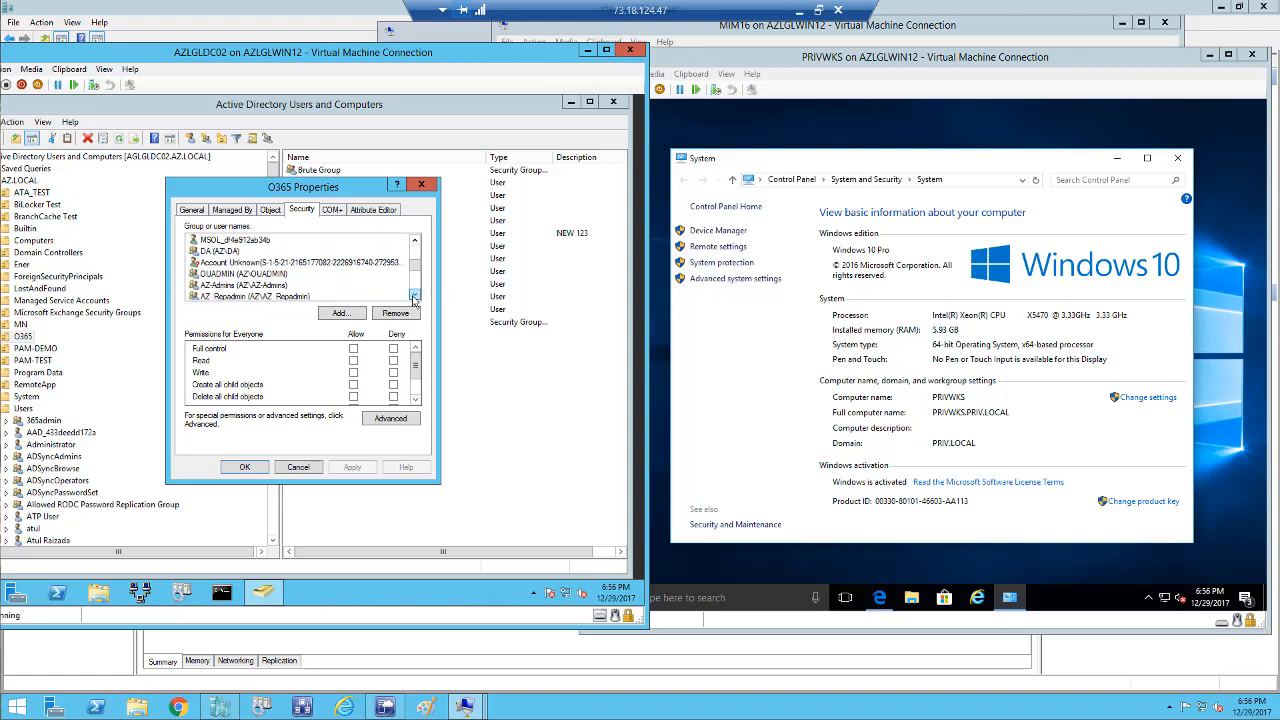
{"action": "left_click", "coordinate": [415, 296]}
{"action": "left_click", "coordinate": [415, 296]}
{"action": "left_click", "coordinate": [415, 296]}
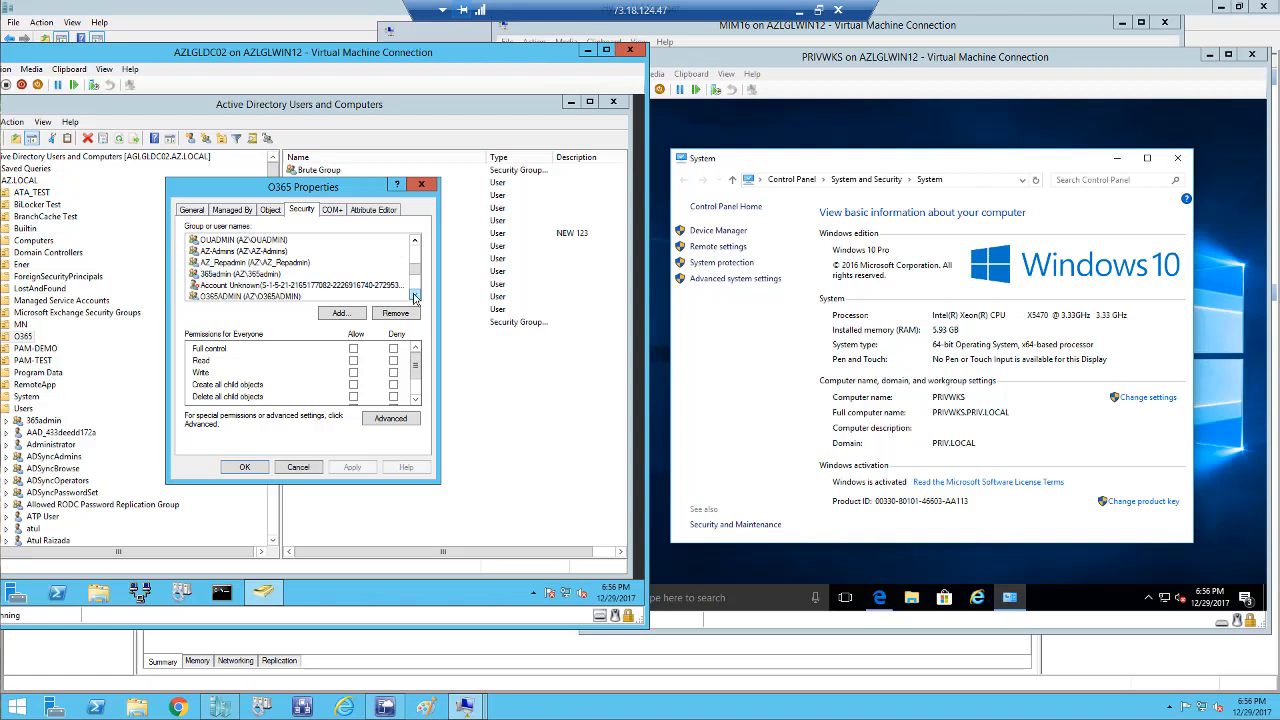
{"action": "left_click", "coordinate": [270, 276]}
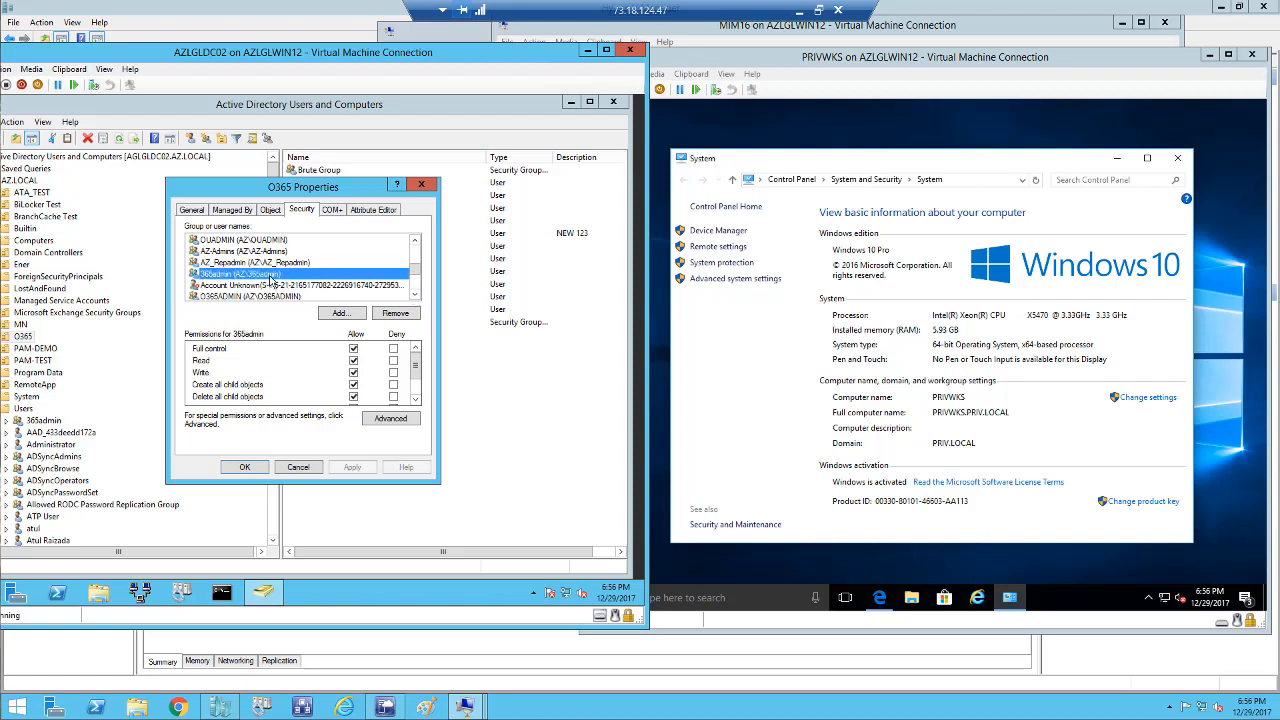
{"action": "left_click", "coordinate": [415, 296]}
{"action": "left_click", "coordinate": [274, 286]}
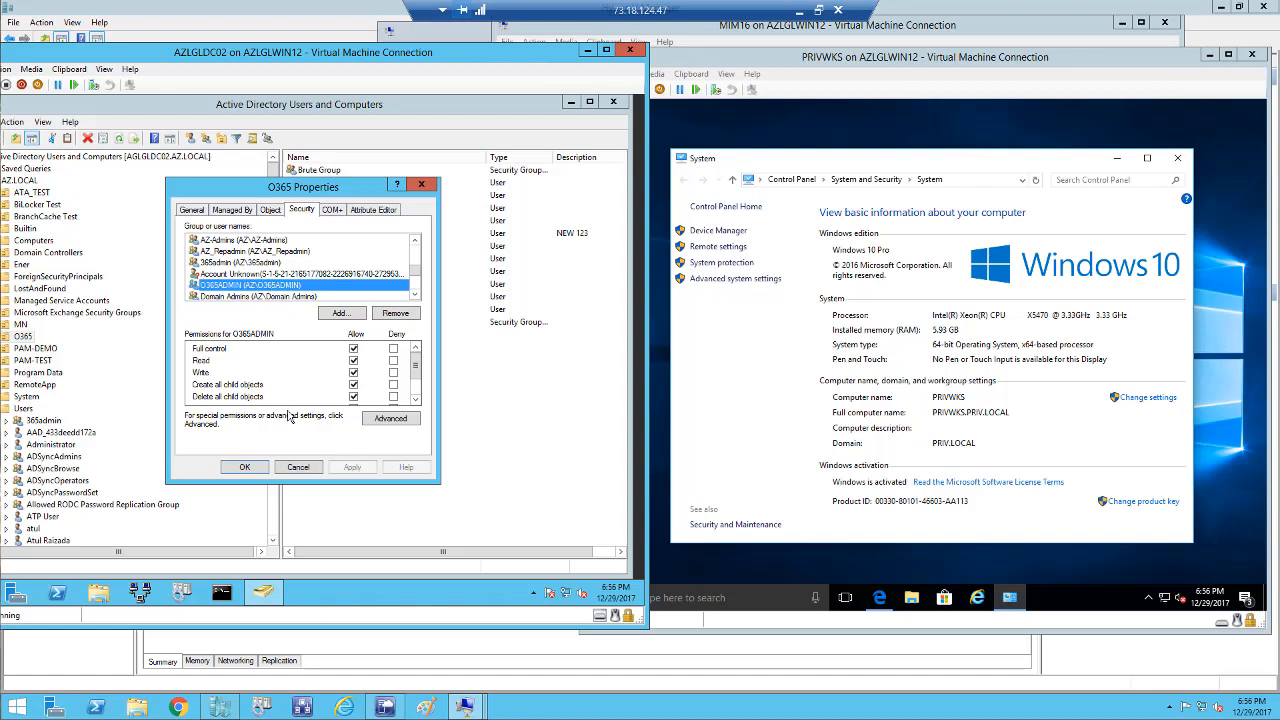
{"action": "left_click", "coordinate": [298, 467]}
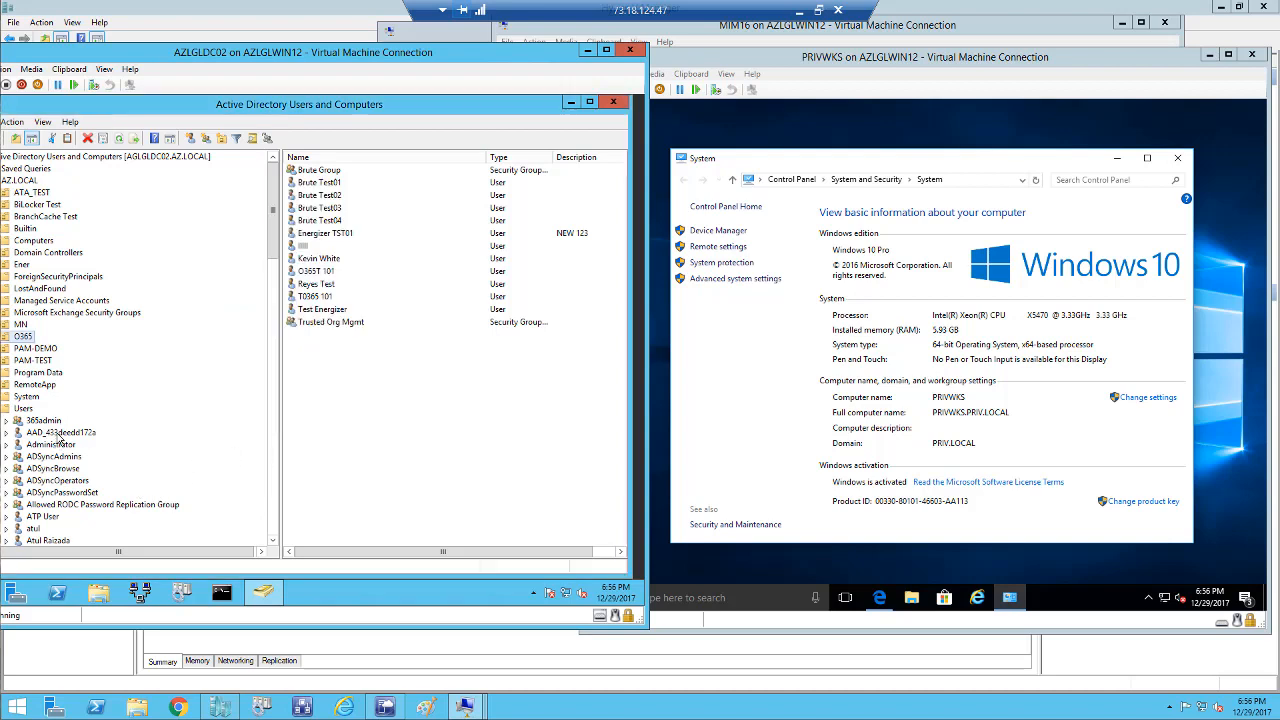
Find the O365N user in the Users container and open its properties.
{"action": "left_click", "coordinate": [29, 410]}
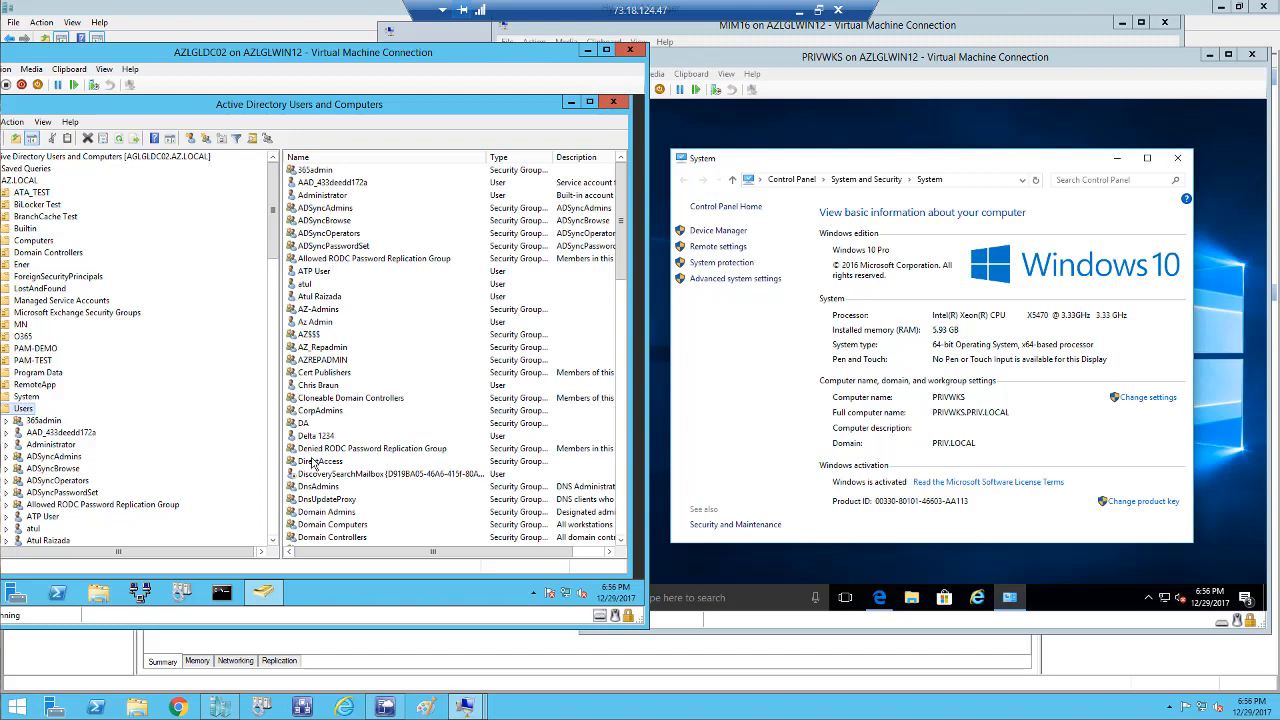
{"action": "scroll", "coordinate": [333, 464], "scroll_direction": "down", "scroll_amount": 10}
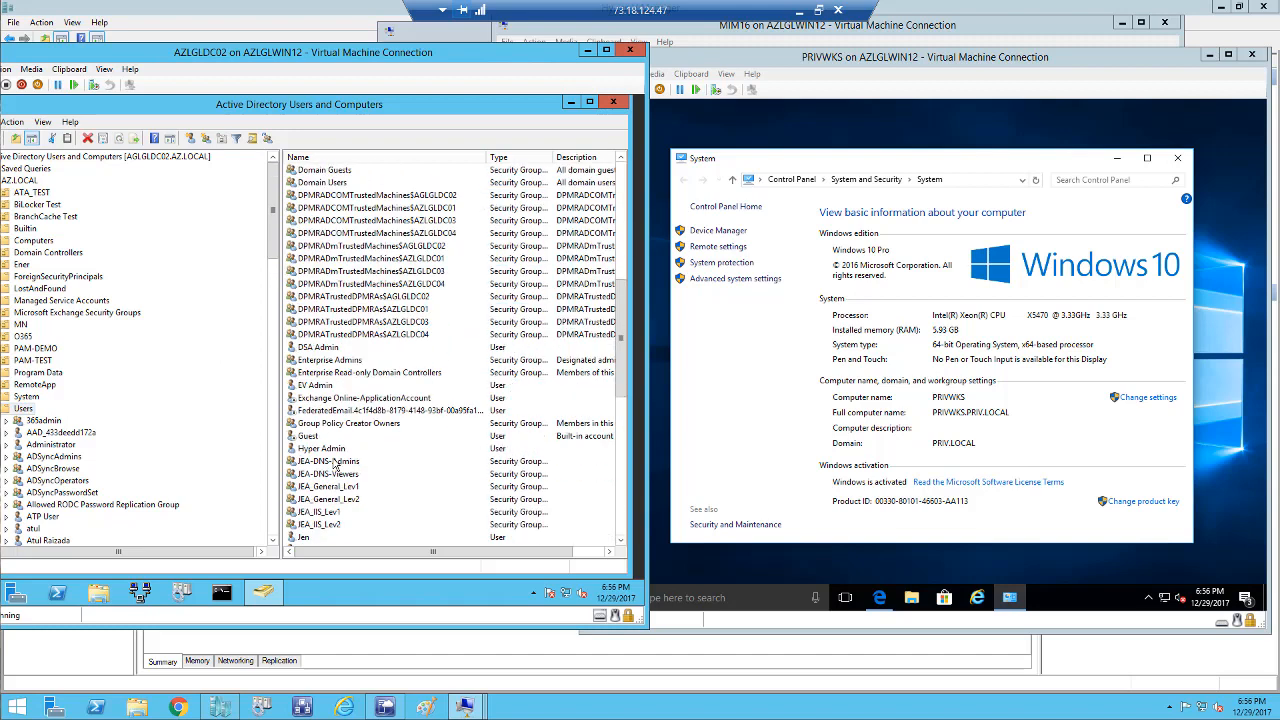
{"action": "scroll", "coordinate": [336, 466], "scroll_direction": "down", "scroll_amount": 2}
{"action": "scroll", "coordinate": [309, 526], "scroll_direction": "down", "scroll_amount": 1}
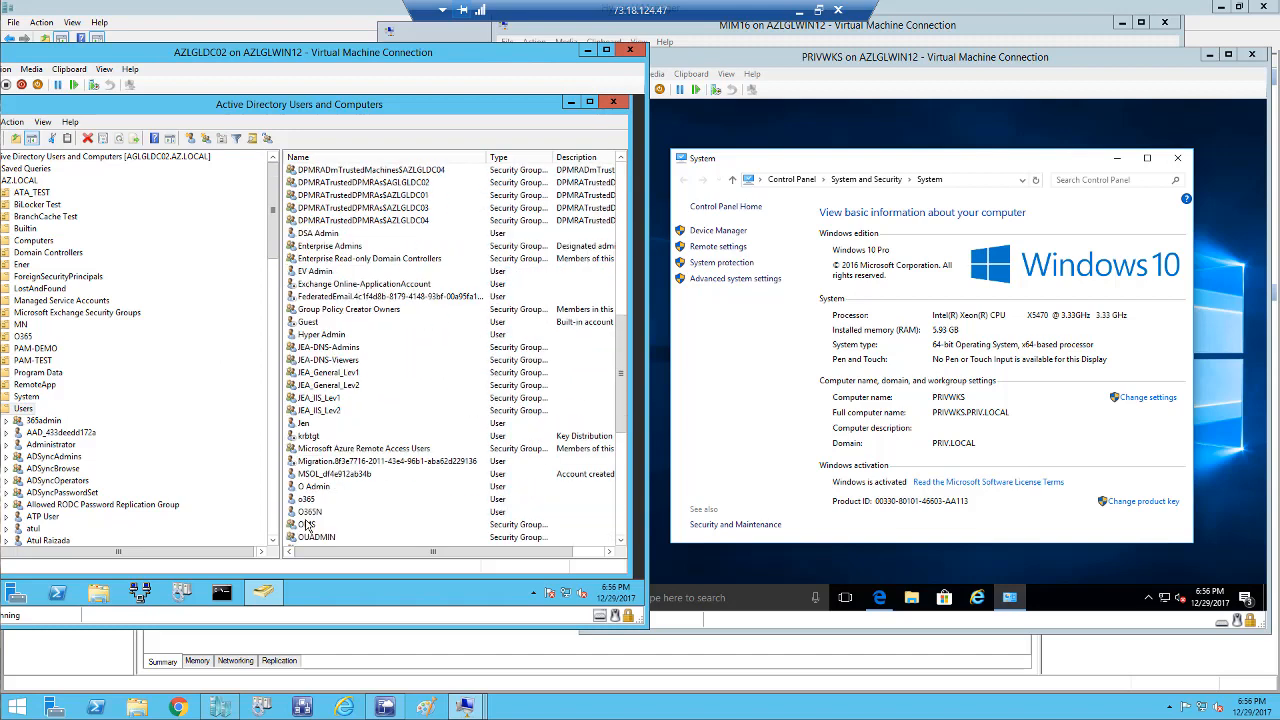
{"action": "scroll", "coordinate": [318, 528], "scroll_direction": "down", "scroll_amount": 1}
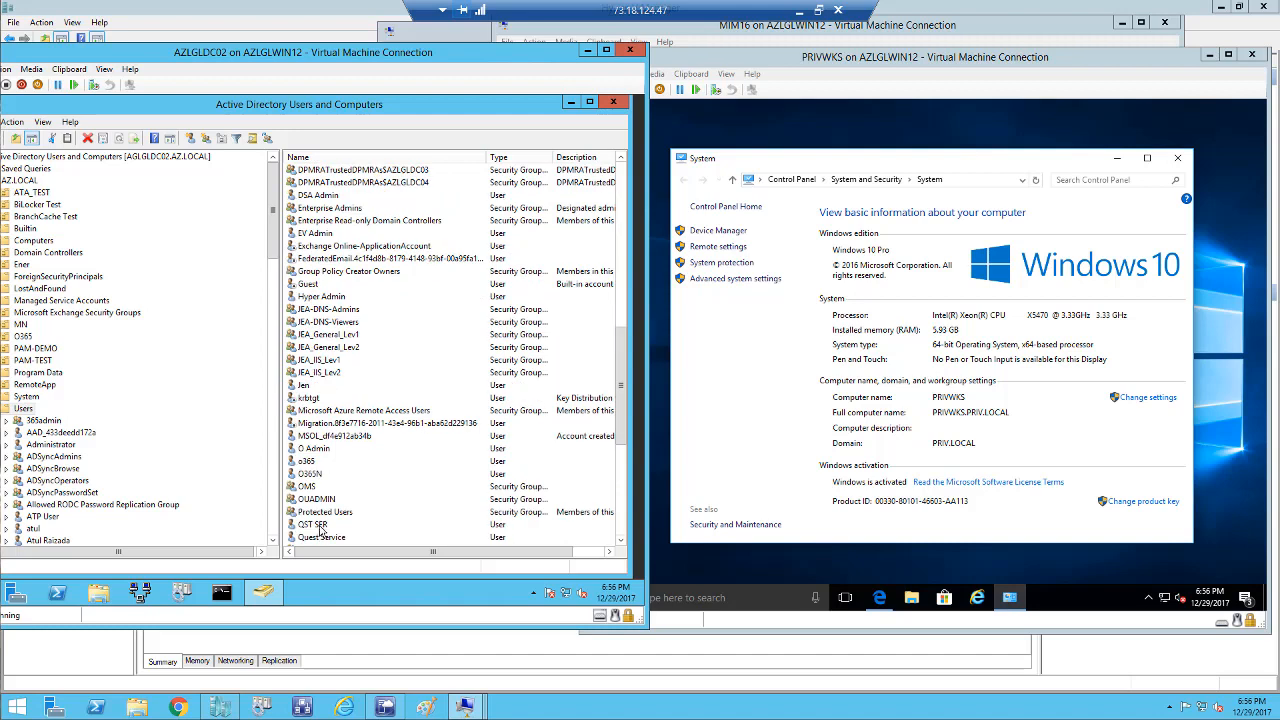
{"action": "left_click", "coordinate": [312, 474]}
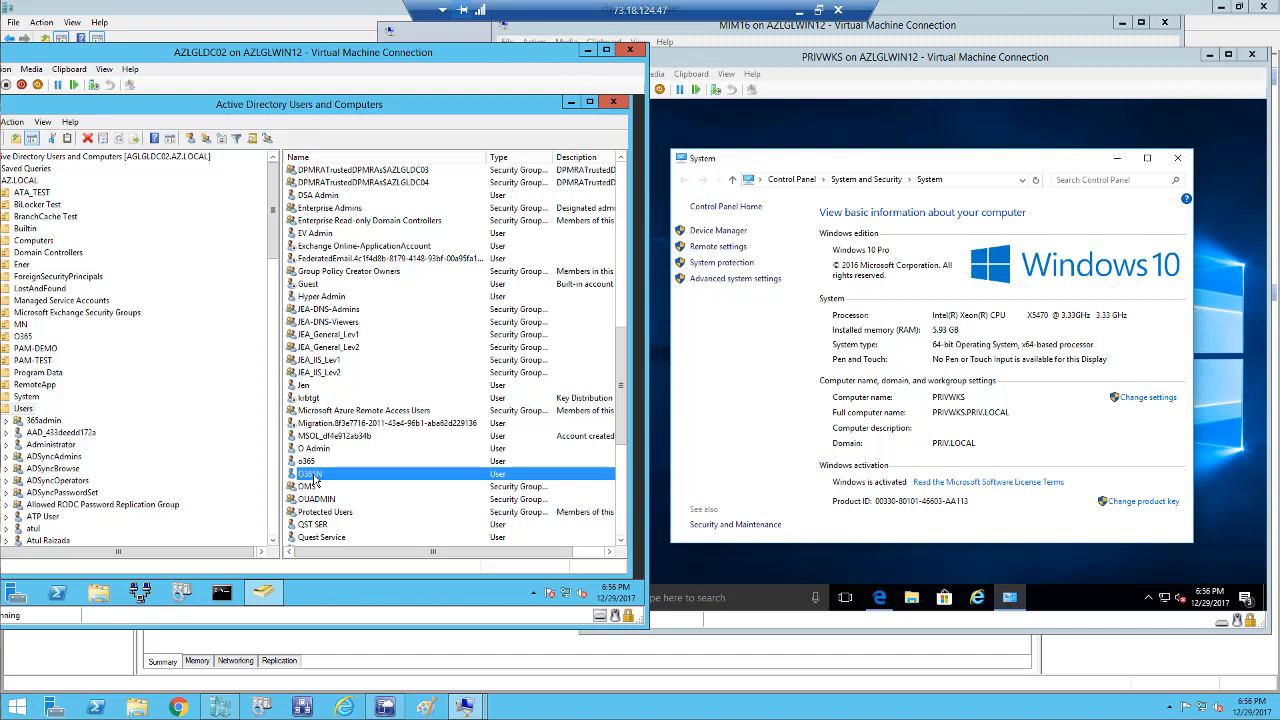
{"action": "right_click", "coordinate": [312, 474]}
{"action": "left_click", "coordinate": [343, 446]}
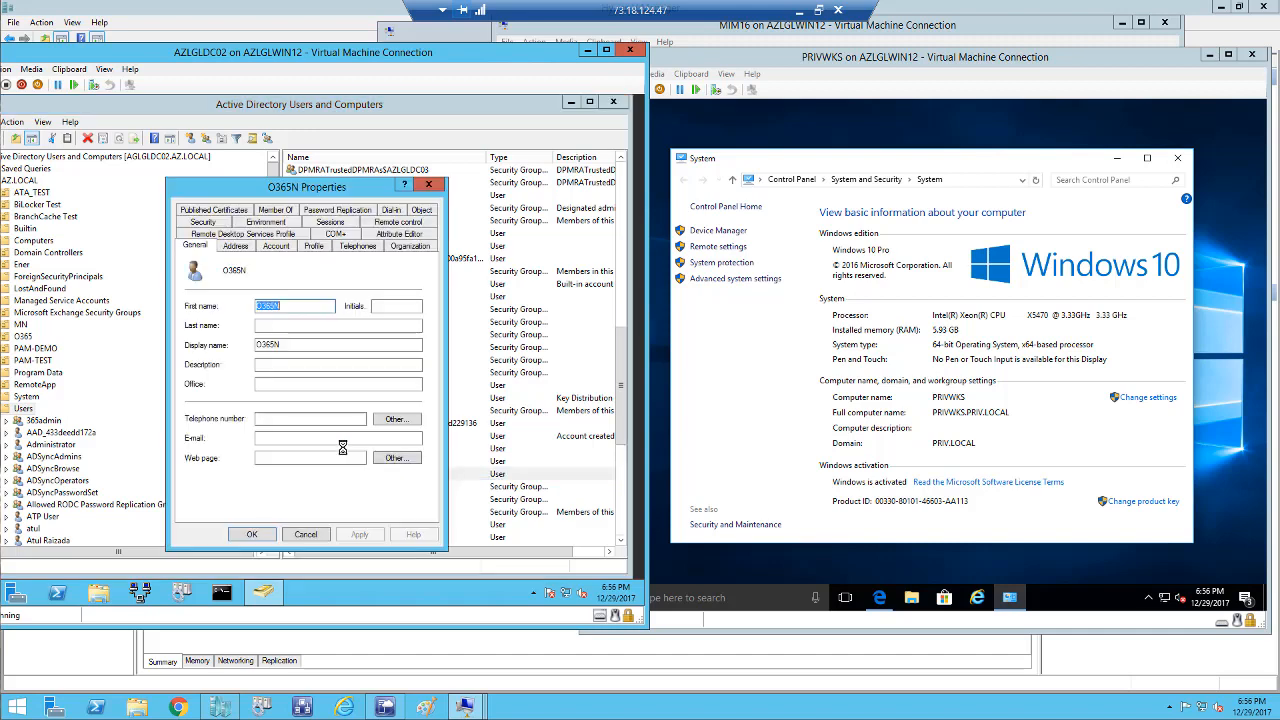
Remove O365N from the O365ADMIN group, confirm, and apply the change.
{"action": "left_click", "coordinate": [268, 210]}
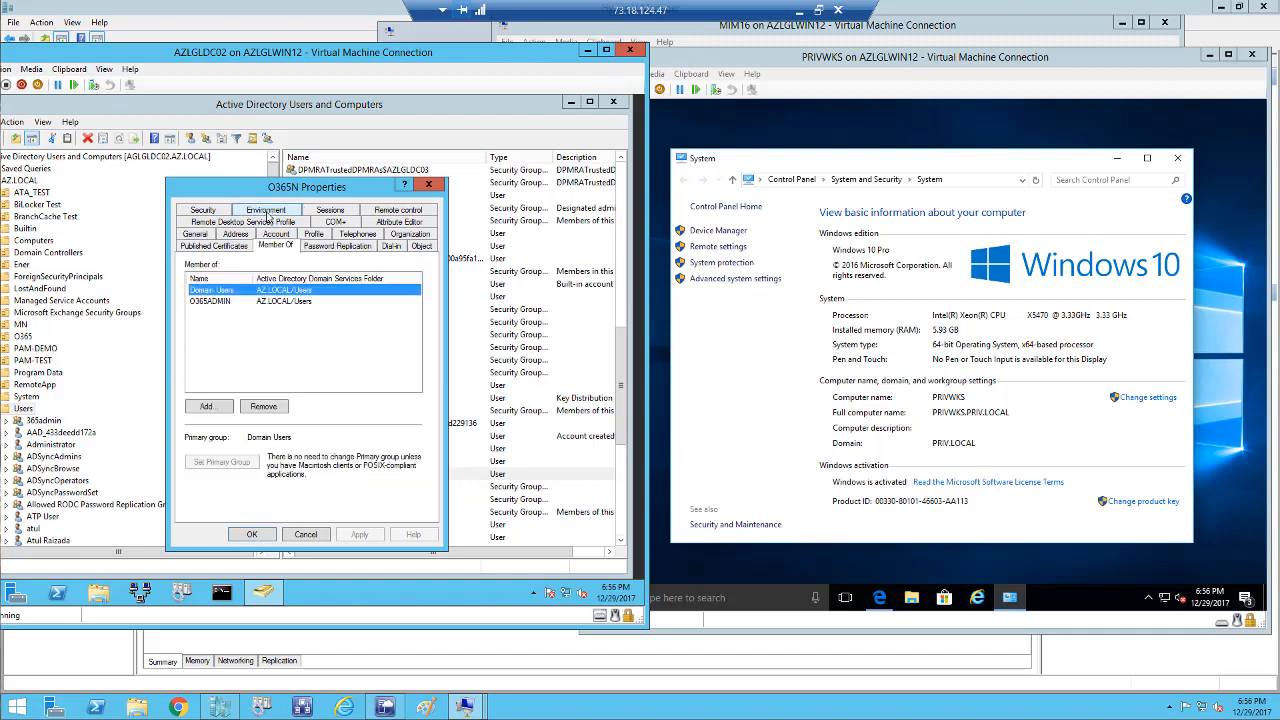
{"action": "left_click", "coordinate": [215, 301]}
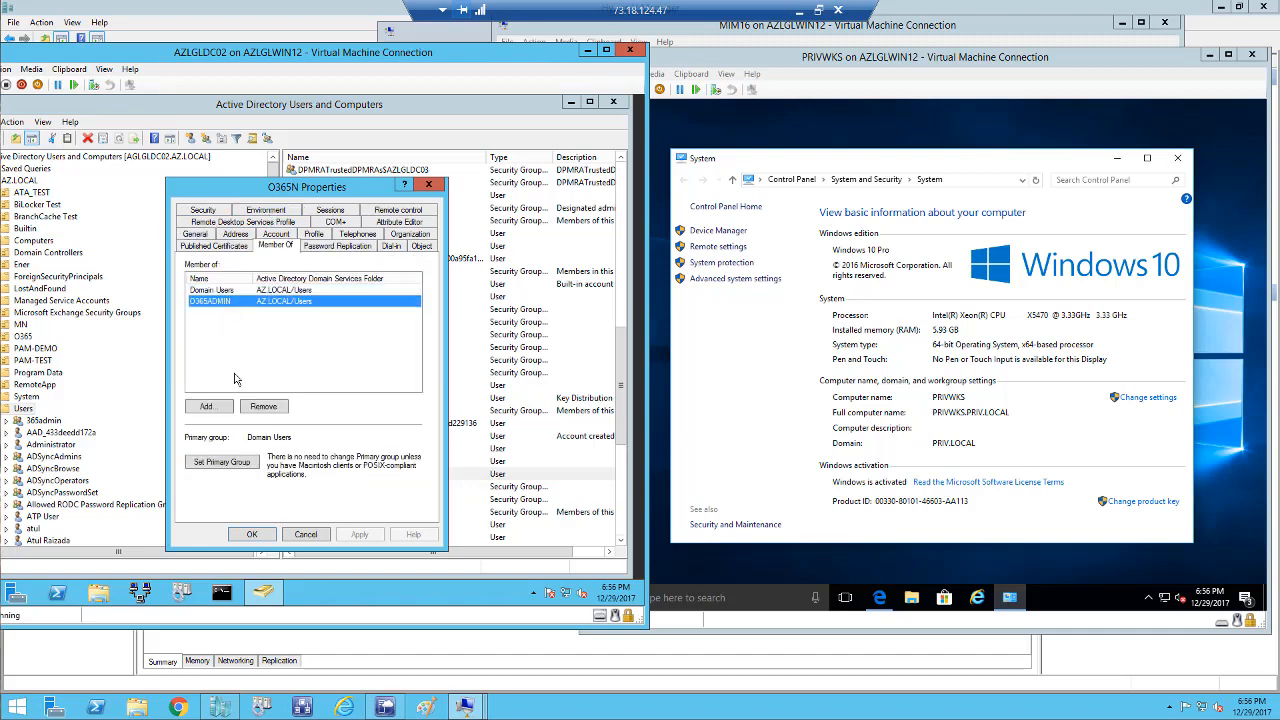
{"action": "left_click", "coordinate": [262, 407]}
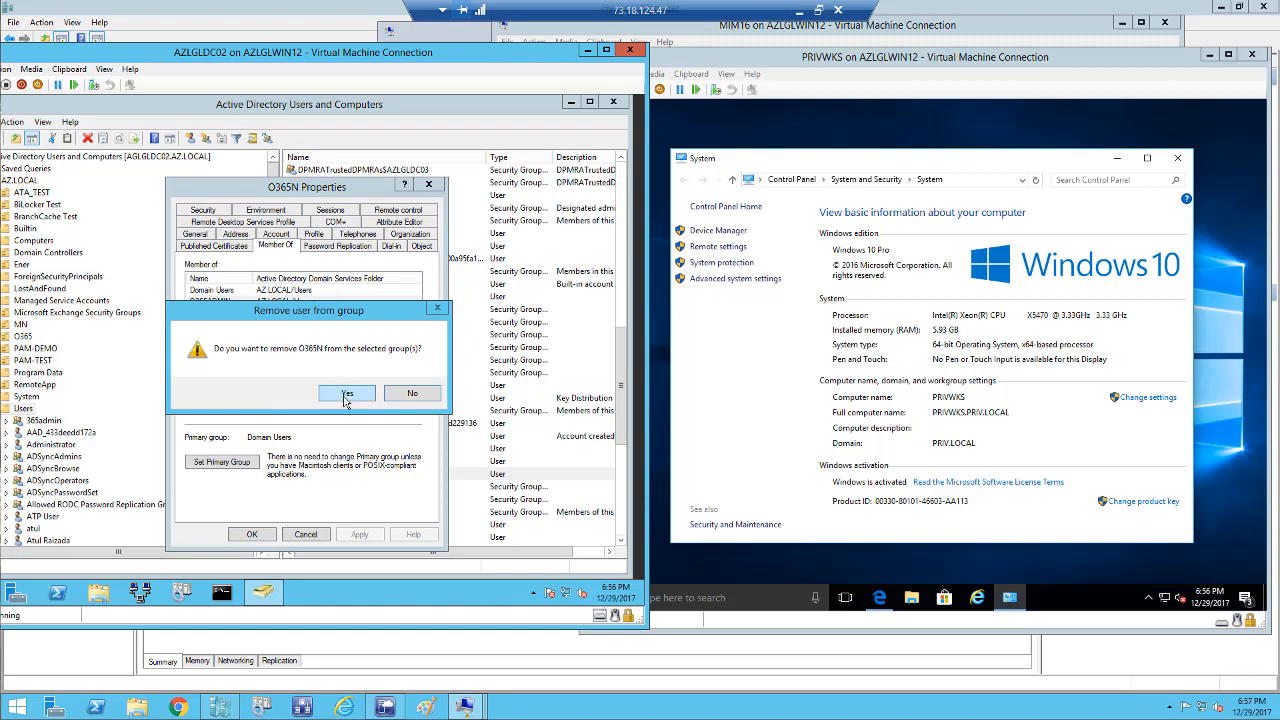
{"action": "left_click", "coordinate": [346, 395]}
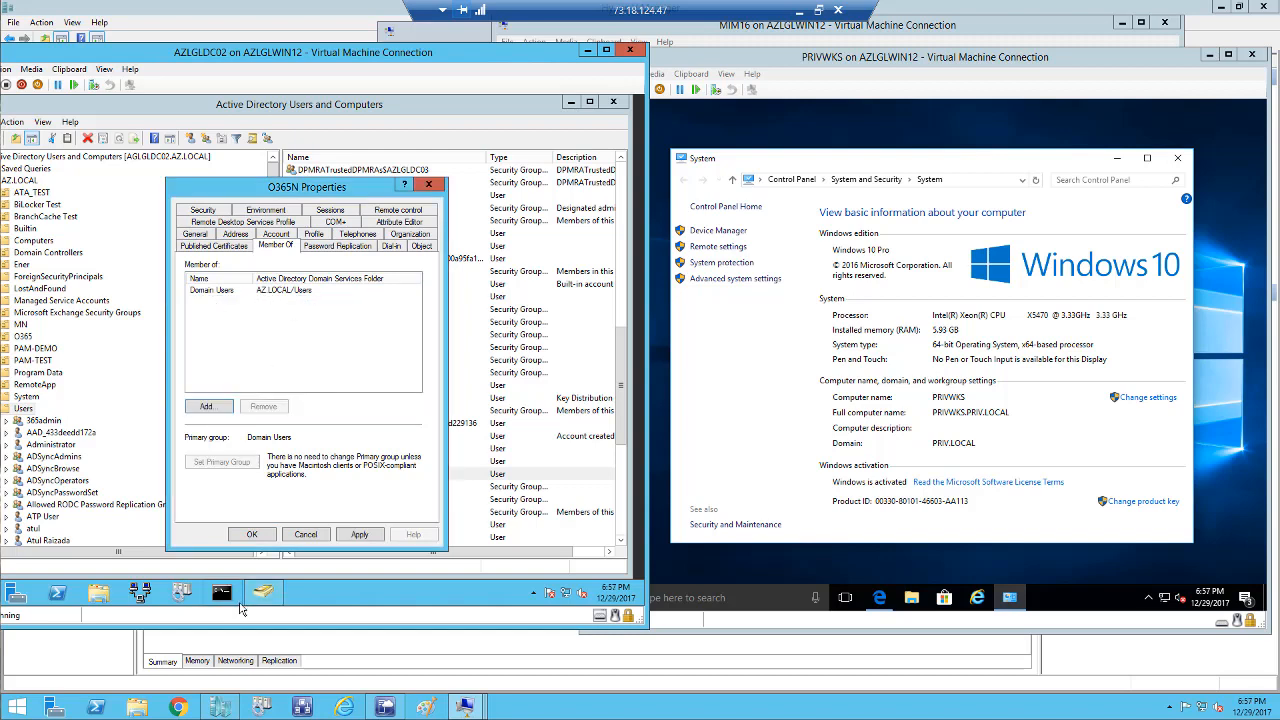
{"action": "left_click", "coordinate": [358, 535]}
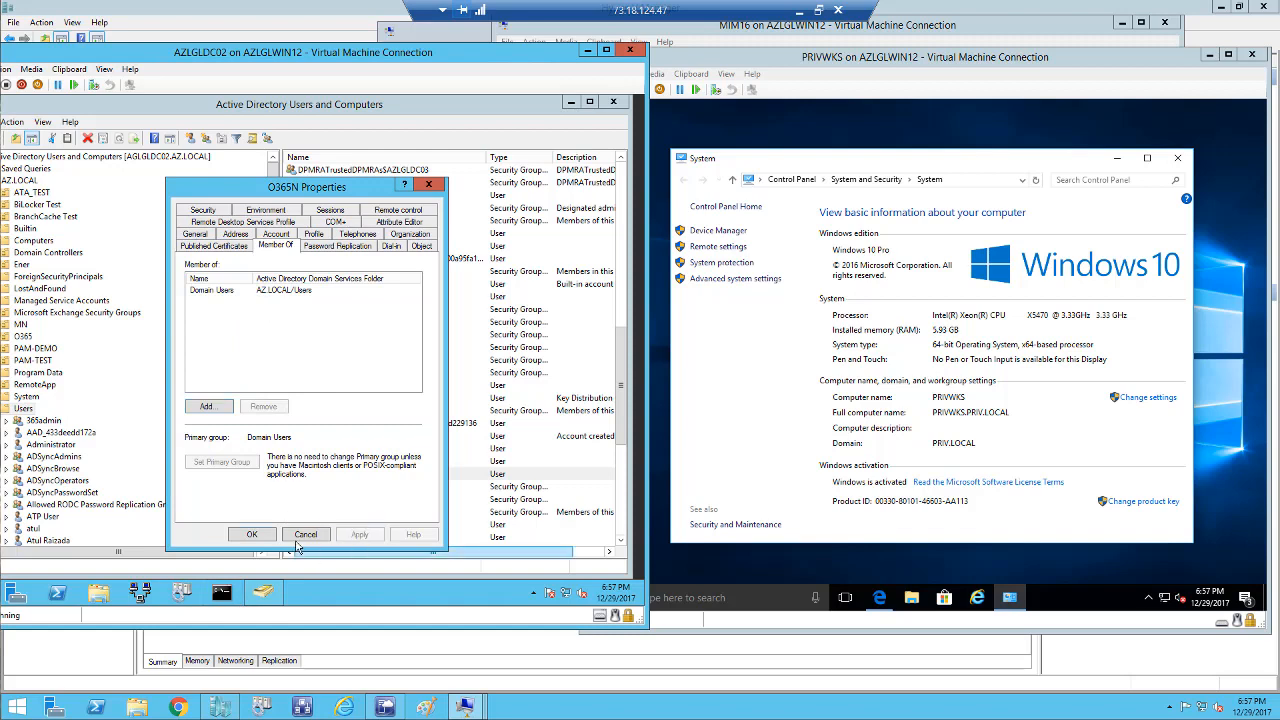
{"action": "left_click", "coordinate": [252, 535]}
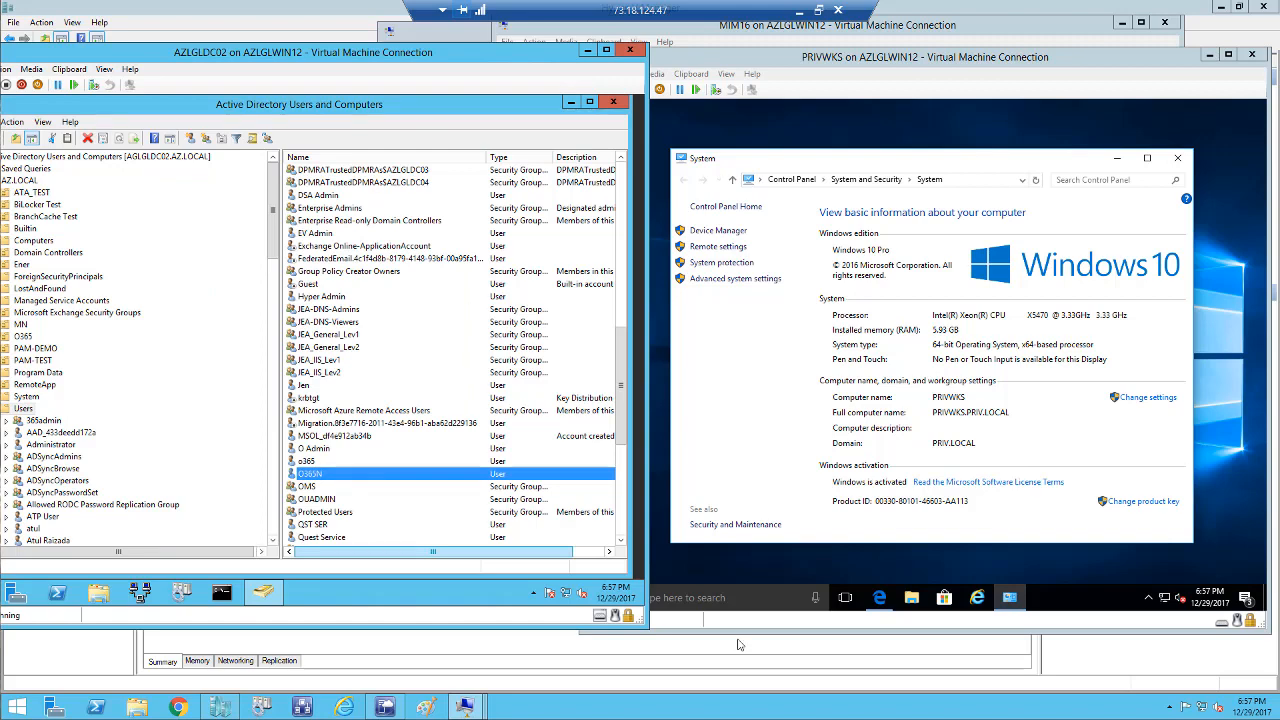
{"action": "mouse_move", "coordinate": [466, 707]}
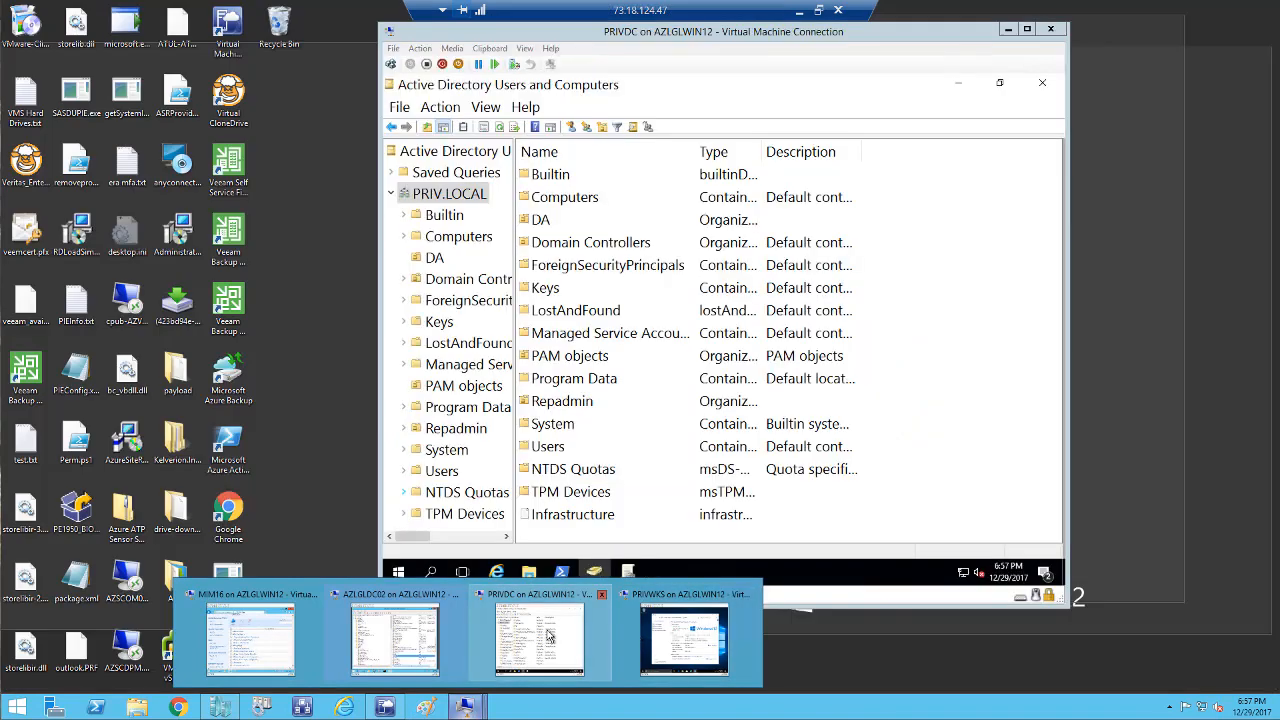
On PRIVDC, list the DA OU users and select PRIV.o365n, then return to PRIVWKS.
{"action": "left_click", "coordinate": [547, 636]}
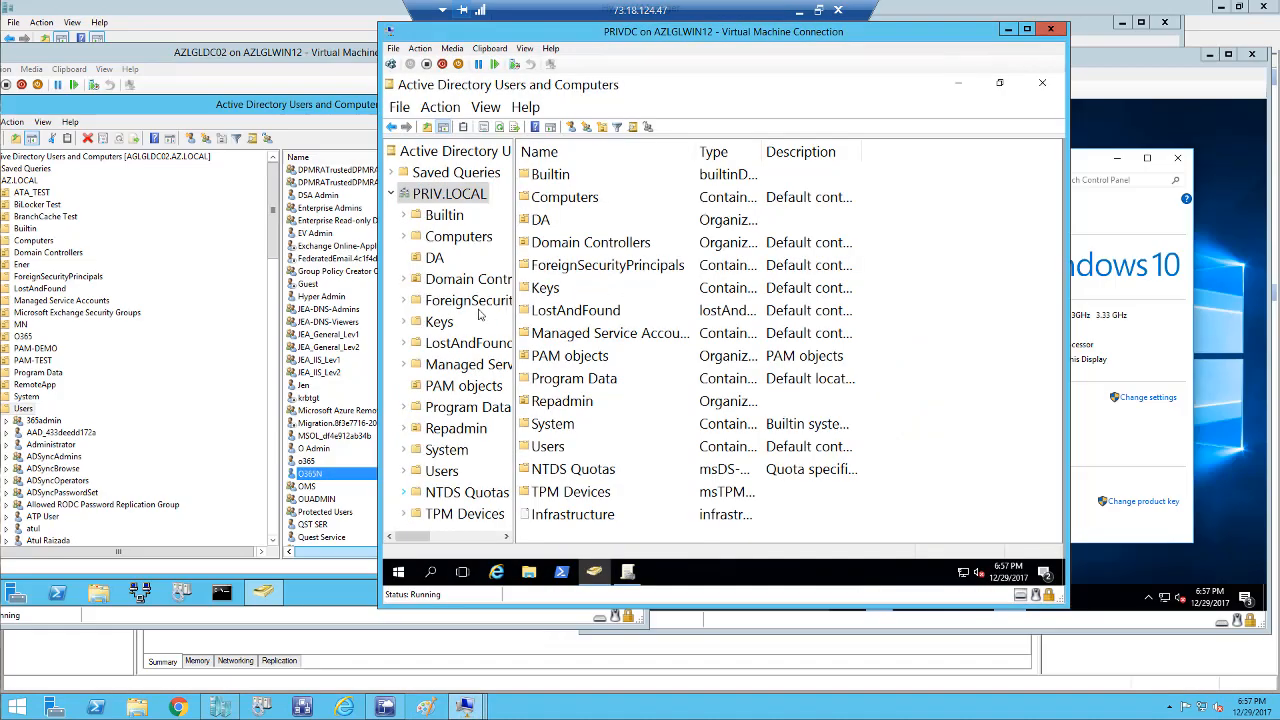
{"action": "left_click", "coordinate": [438, 259]}
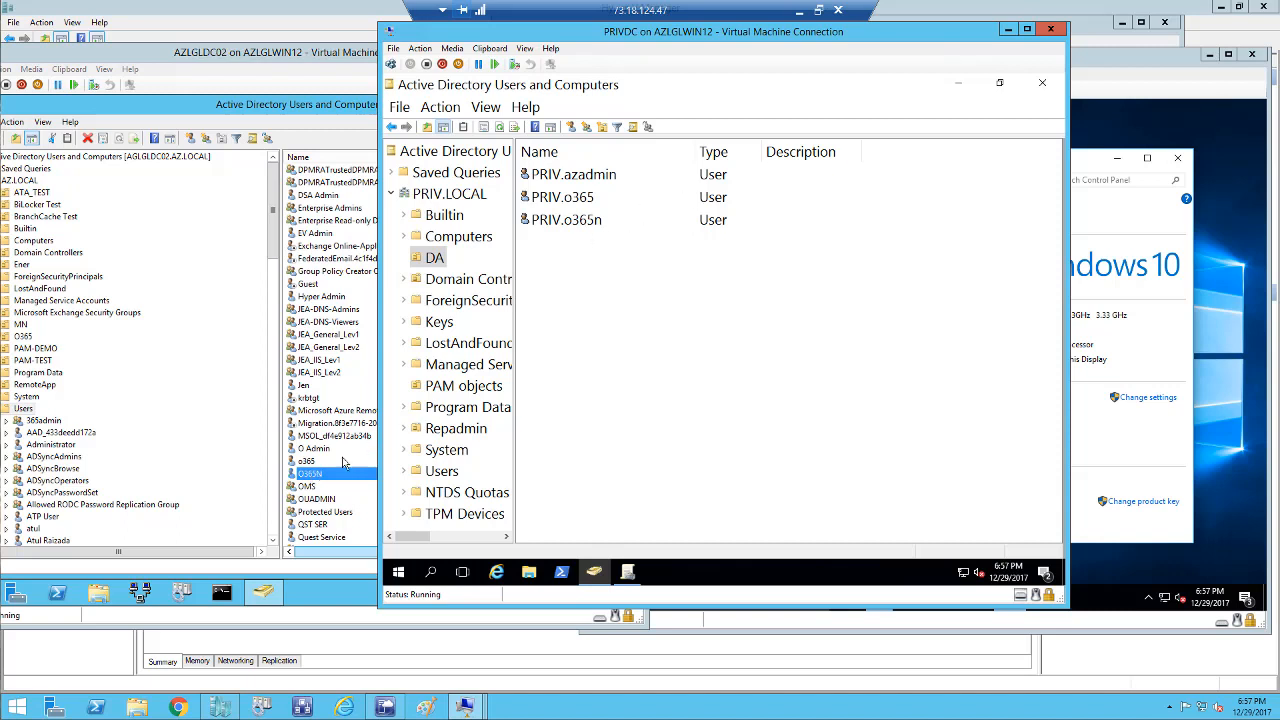
{"action": "left_click", "coordinate": [575, 228]}
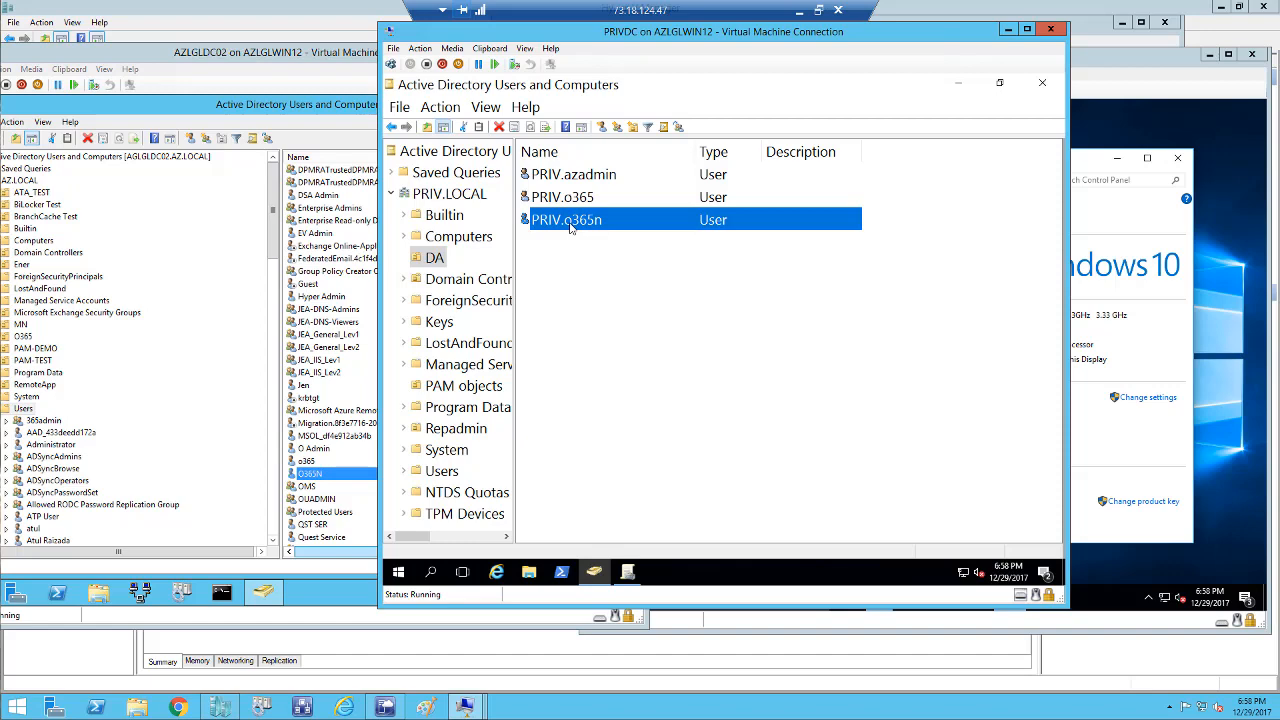
{"action": "left_click", "coordinate": [1143, 424]}
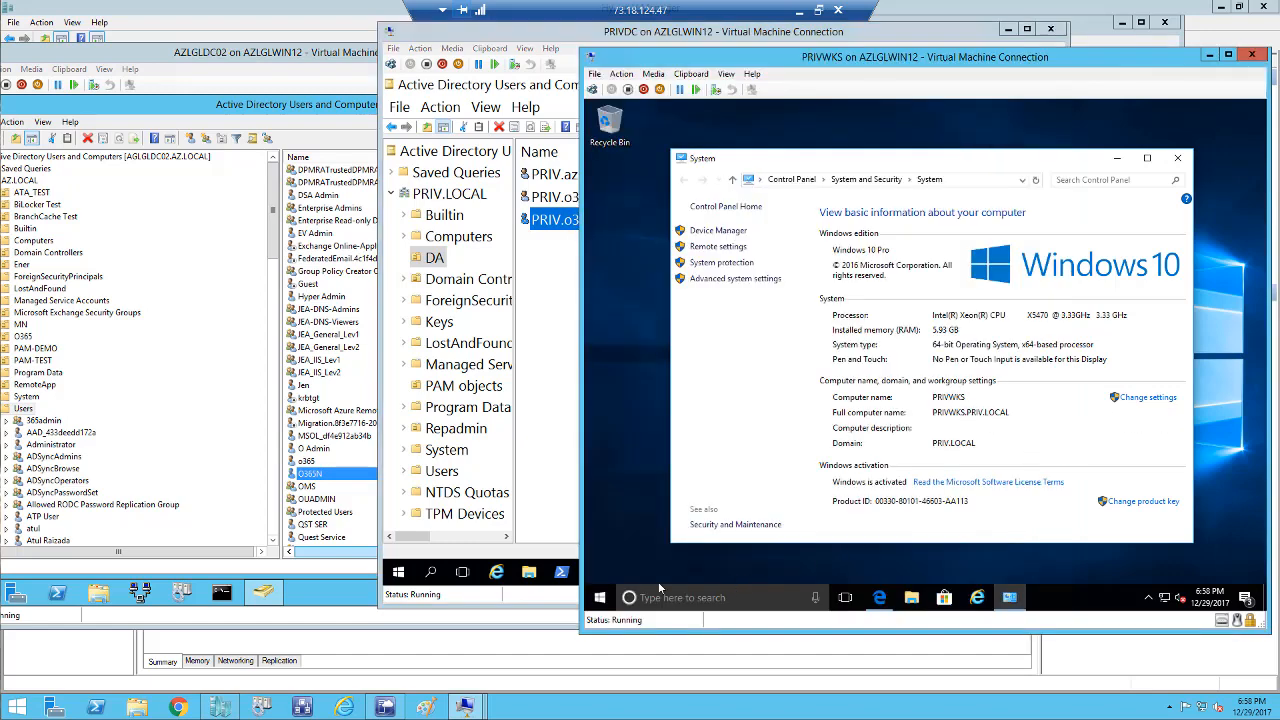
Open Command Prompt on PRIVWKS and run 'set' to list the session's environment variables.
{"action": "right_click", "coordinate": [600, 598]}
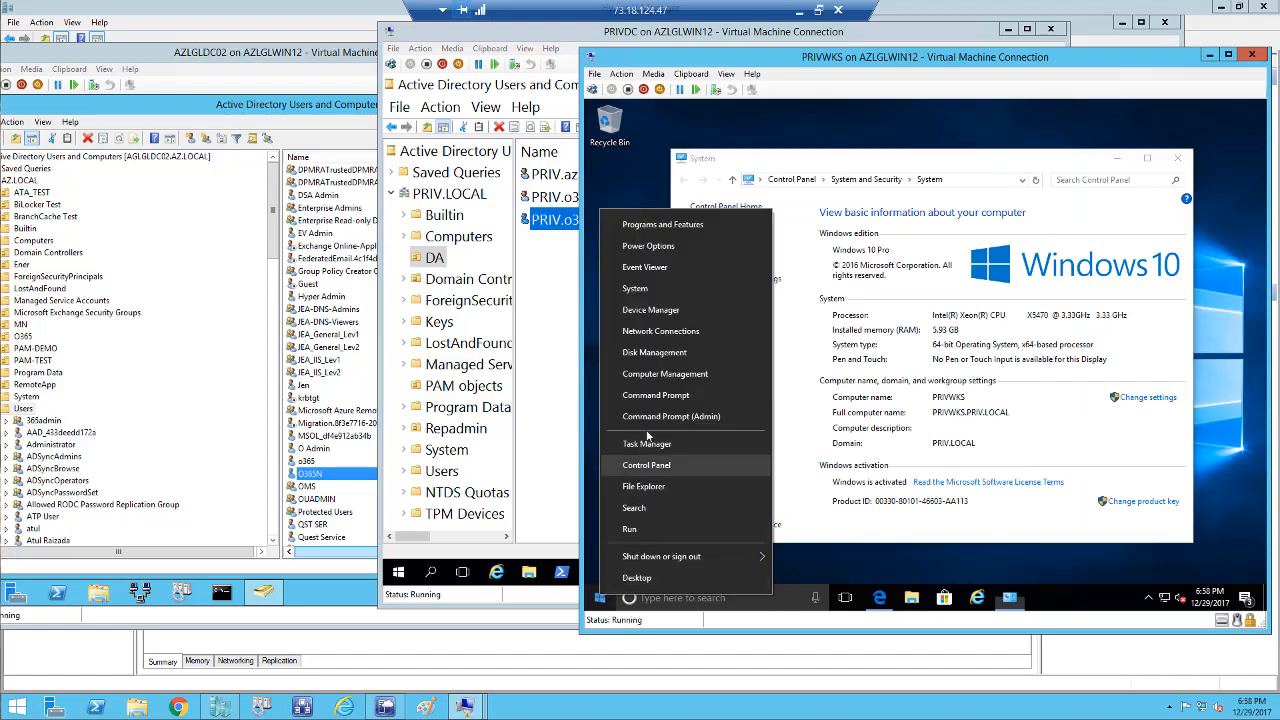
{"action": "left_click", "coordinate": [642, 395]}
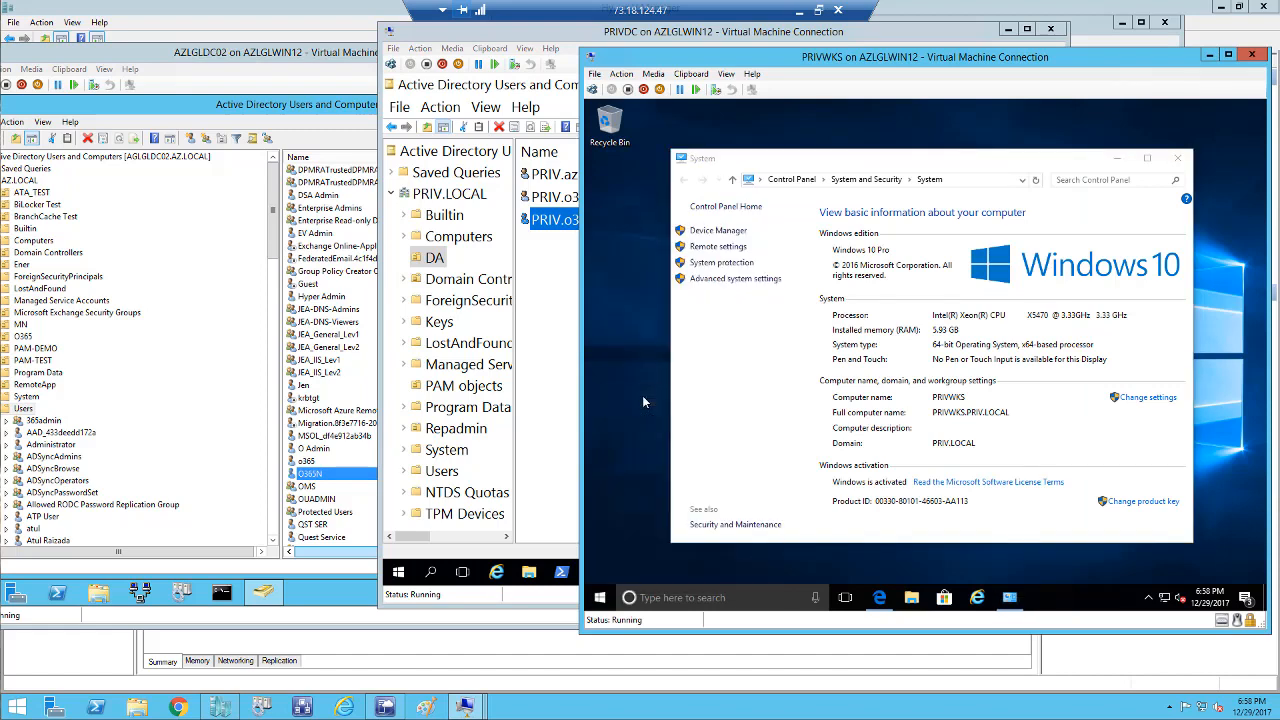
{"action": "left_click", "coordinate": [761, 250]}
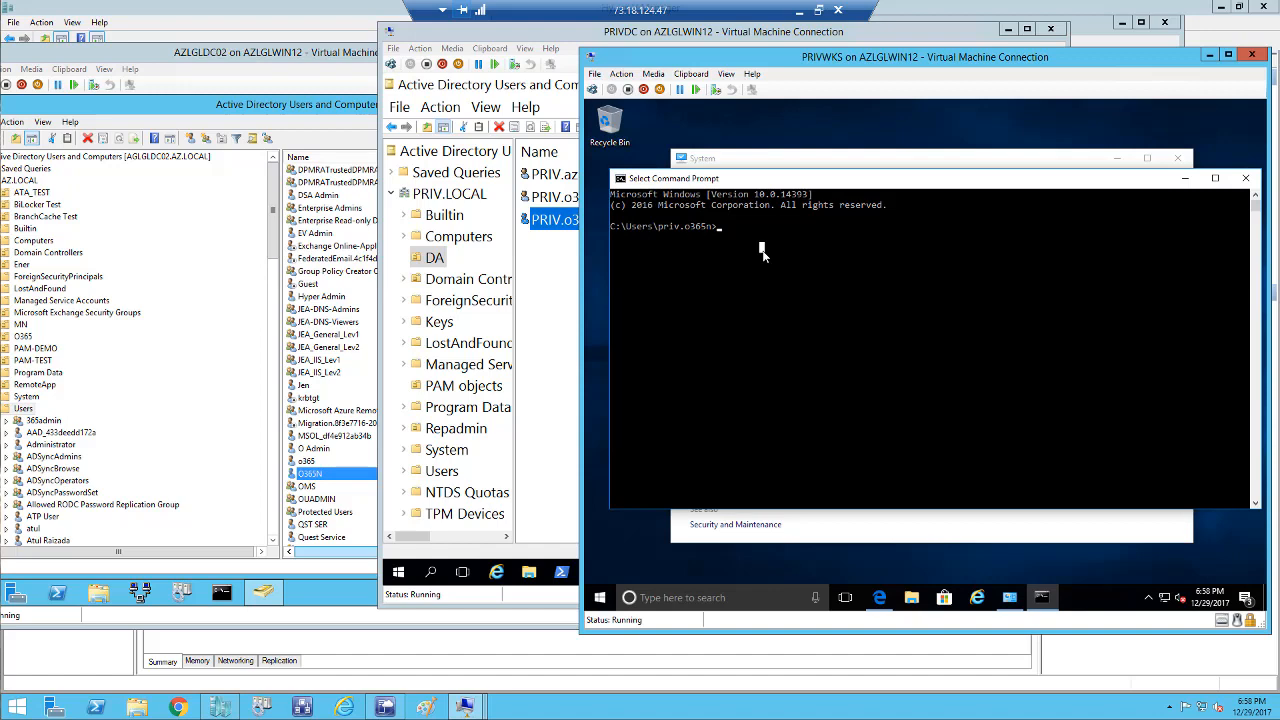
{"action": "type", "text": "set"}
{"action": "key", "text": "Return"}
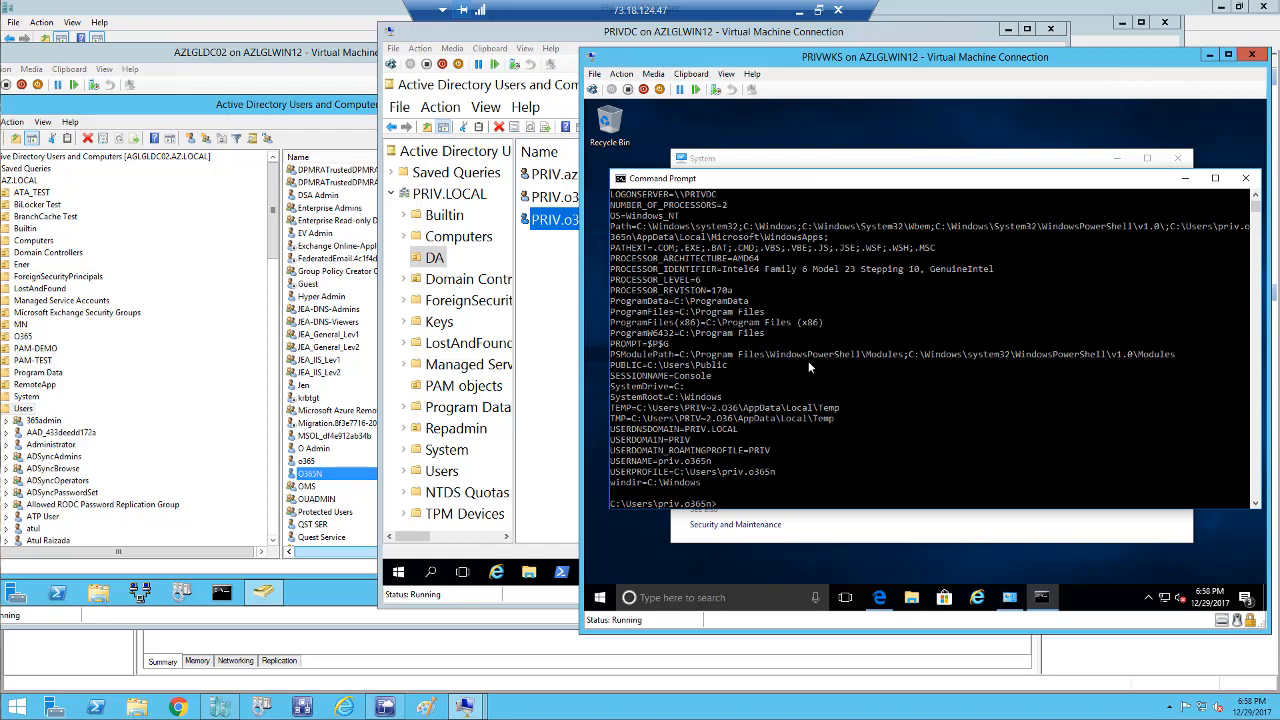
Launch Active Directory Users and Computers with the dsa.msc command.
{"action": "left_click", "coordinate": [752, 505]}
{"action": "type", "text": "dsa.msc"}
{"action": "key", "text": "Return"}
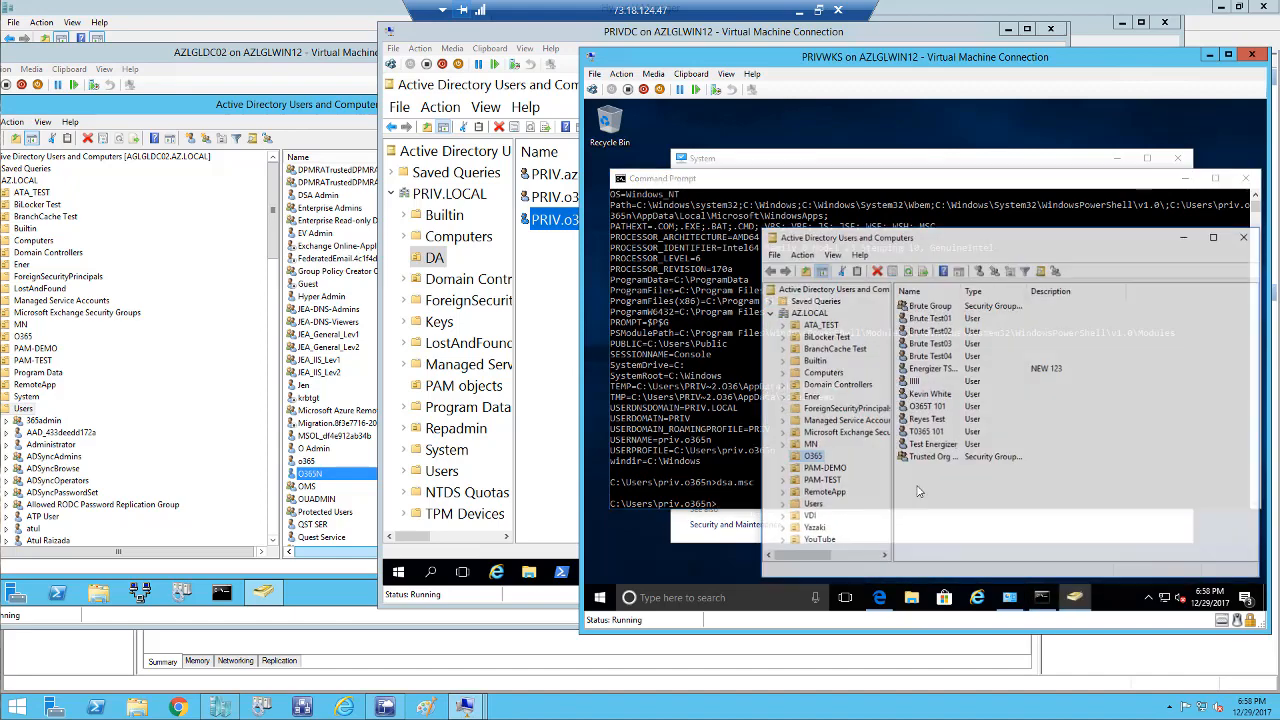
Browse to the AZ.LOCAL O365 OU in the workstation's ADUC console.
{"action": "left_click_drag", "start_coordinate": [841, 238], "coordinate": [729, 207]}
{"action": "left_click", "coordinate": [698, 281]}
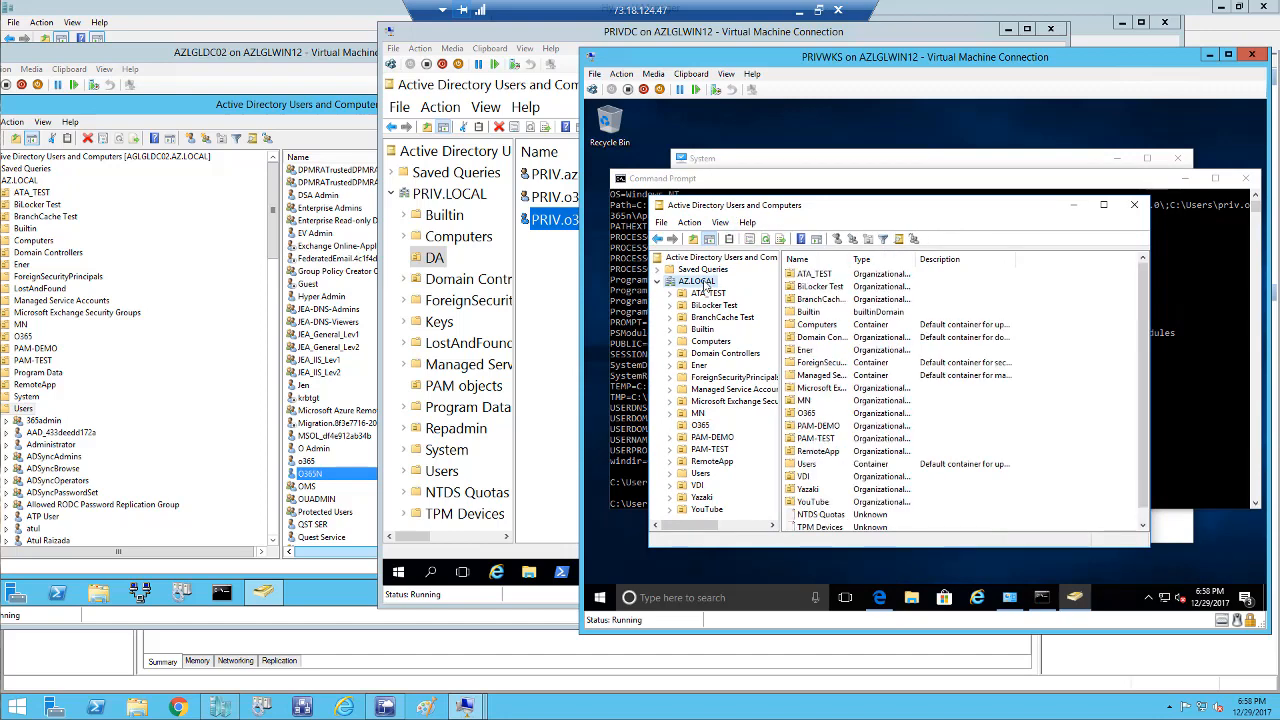
{"action": "left_click", "coordinate": [700, 425]}
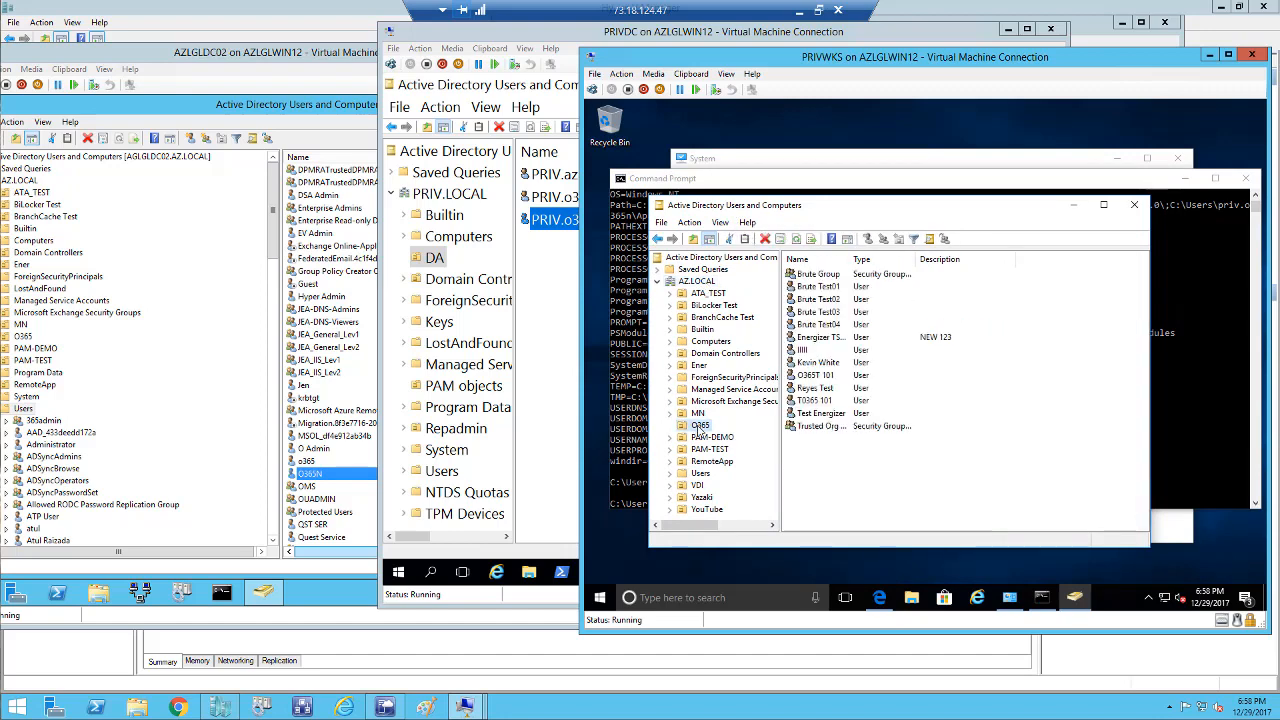
{"action": "right_click", "coordinate": [698, 425]}
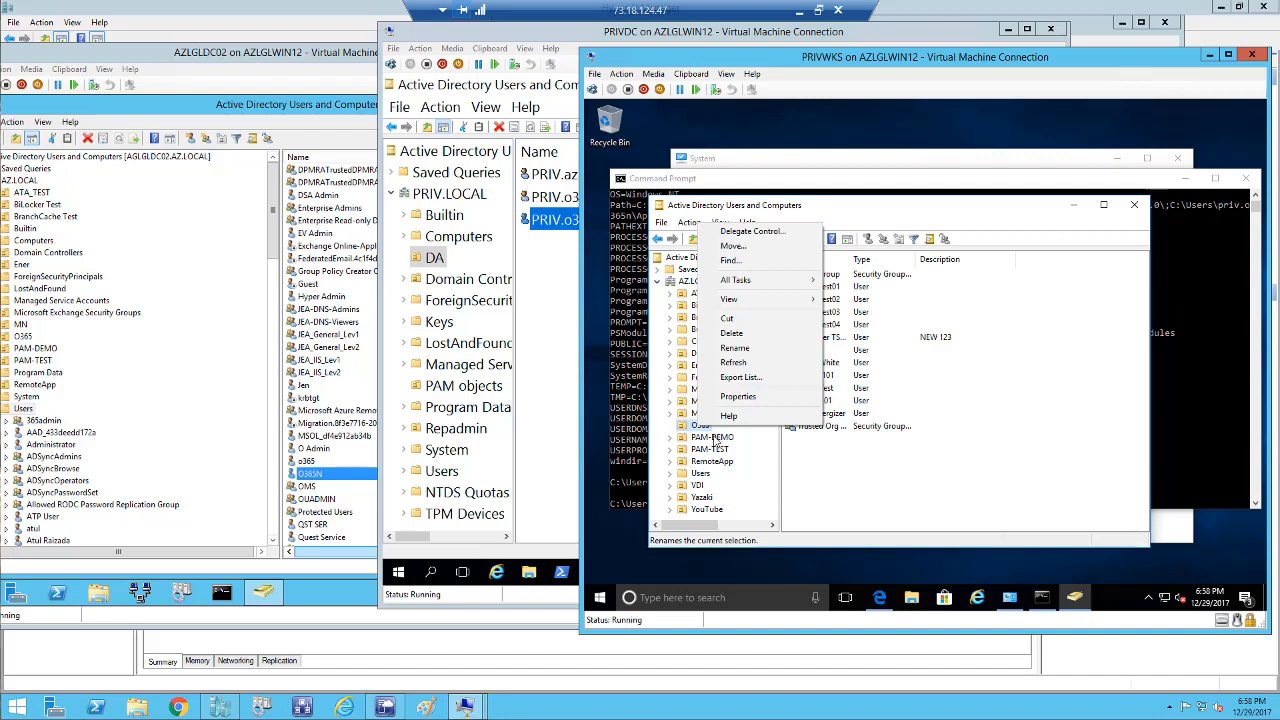
Check the user list's actions menu, then minimise ADUC and the command prompt.
{"action": "right_click", "coordinate": [832, 459]}
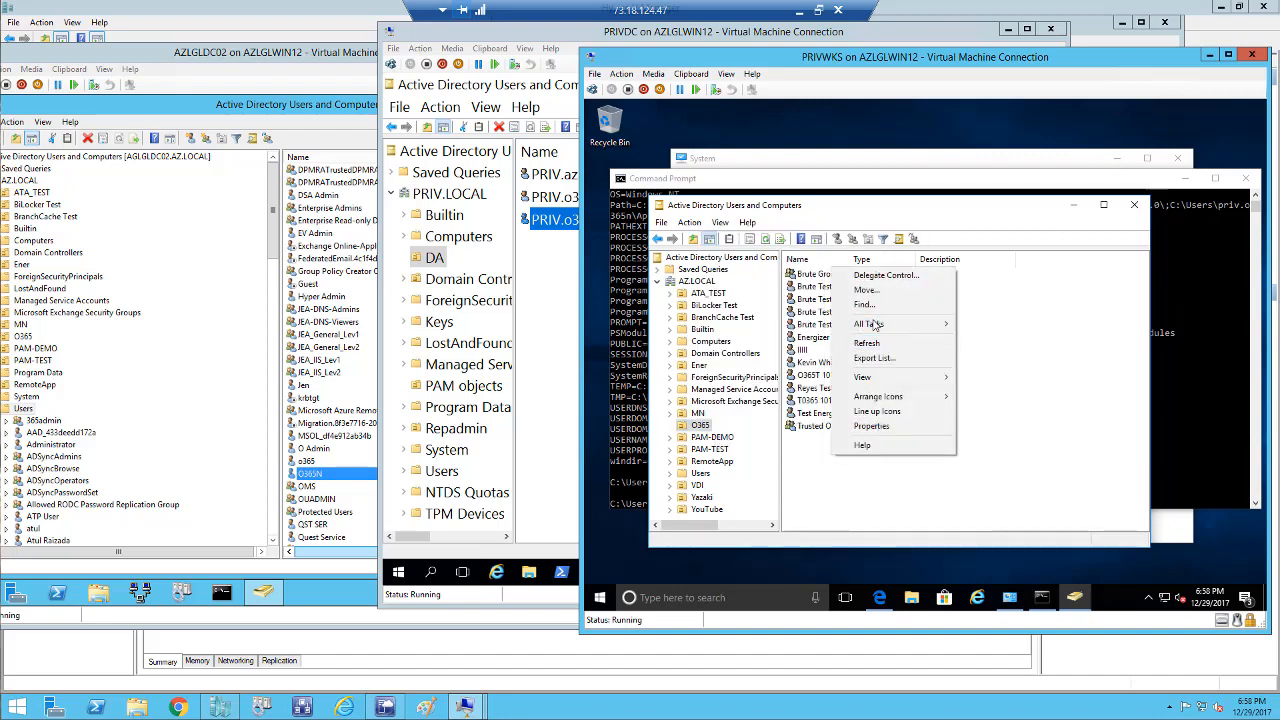
{"action": "mouse_move", "coordinate": [870, 330]}
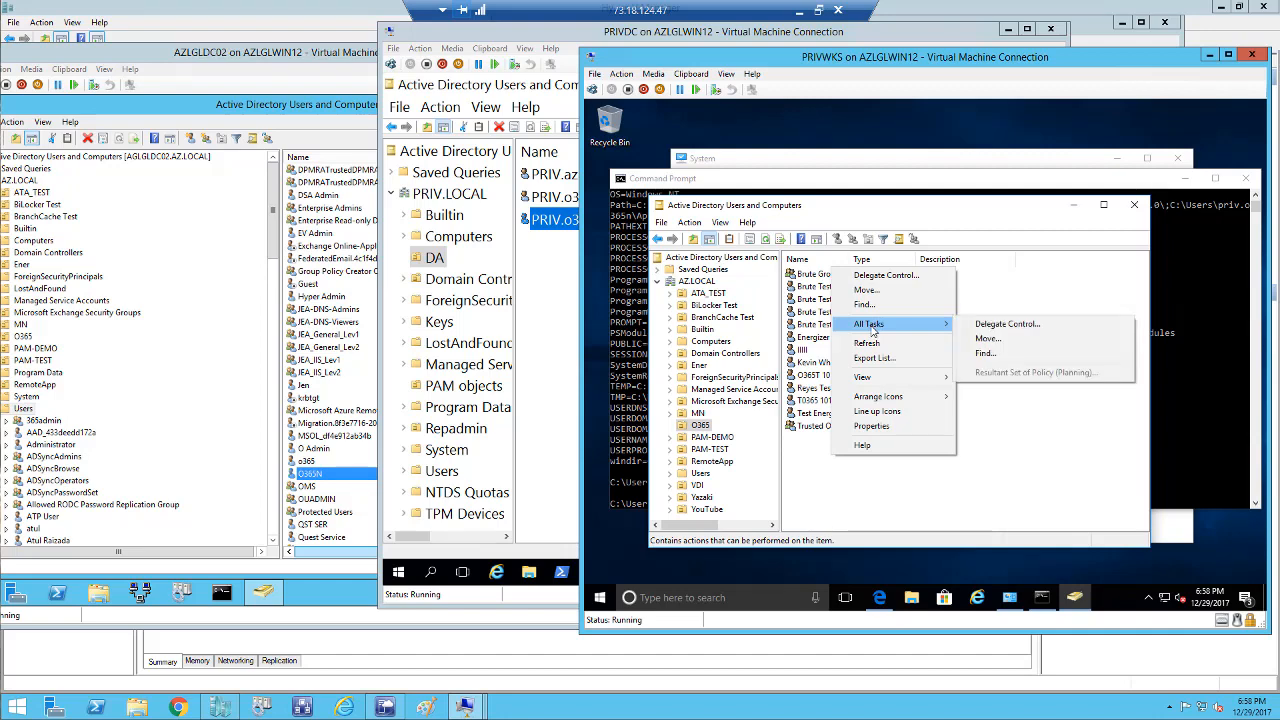
{"action": "left_click", "coordinate": [985, 508]}
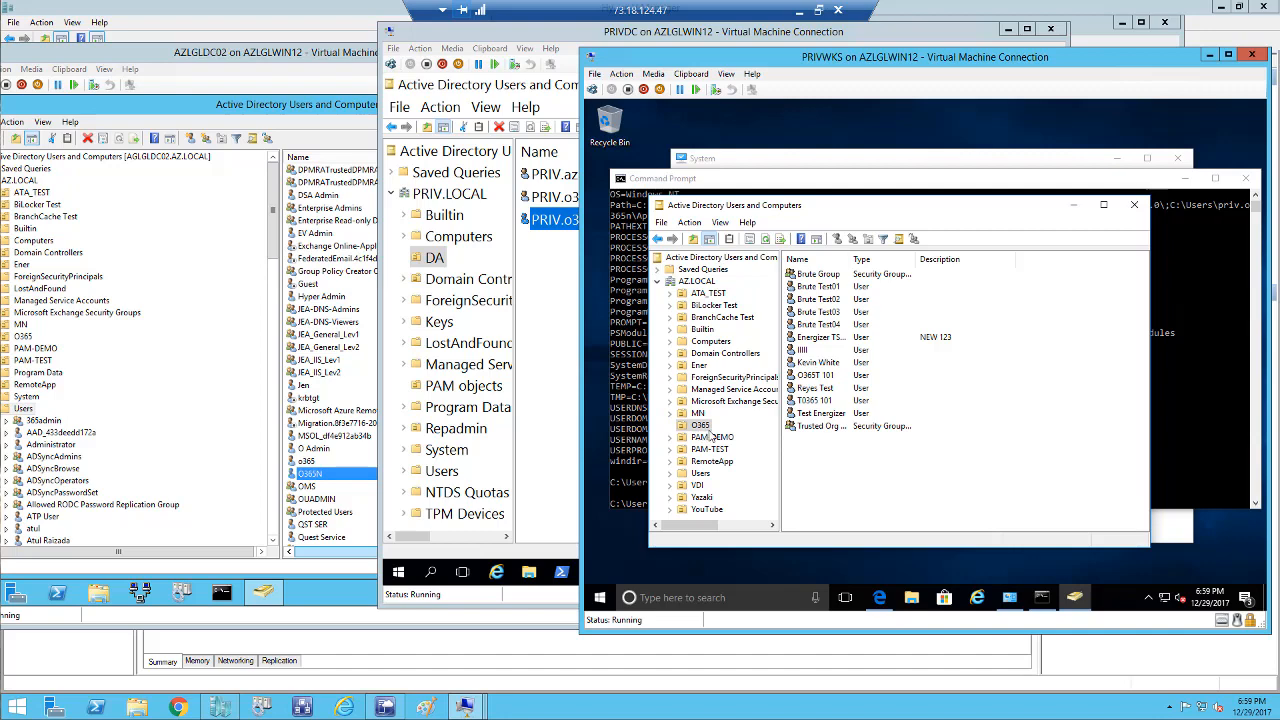
{"action": "left_click", "coordinate": [1073, 207]}
{"action": "left_click", "coordinate": [1184, 184]}
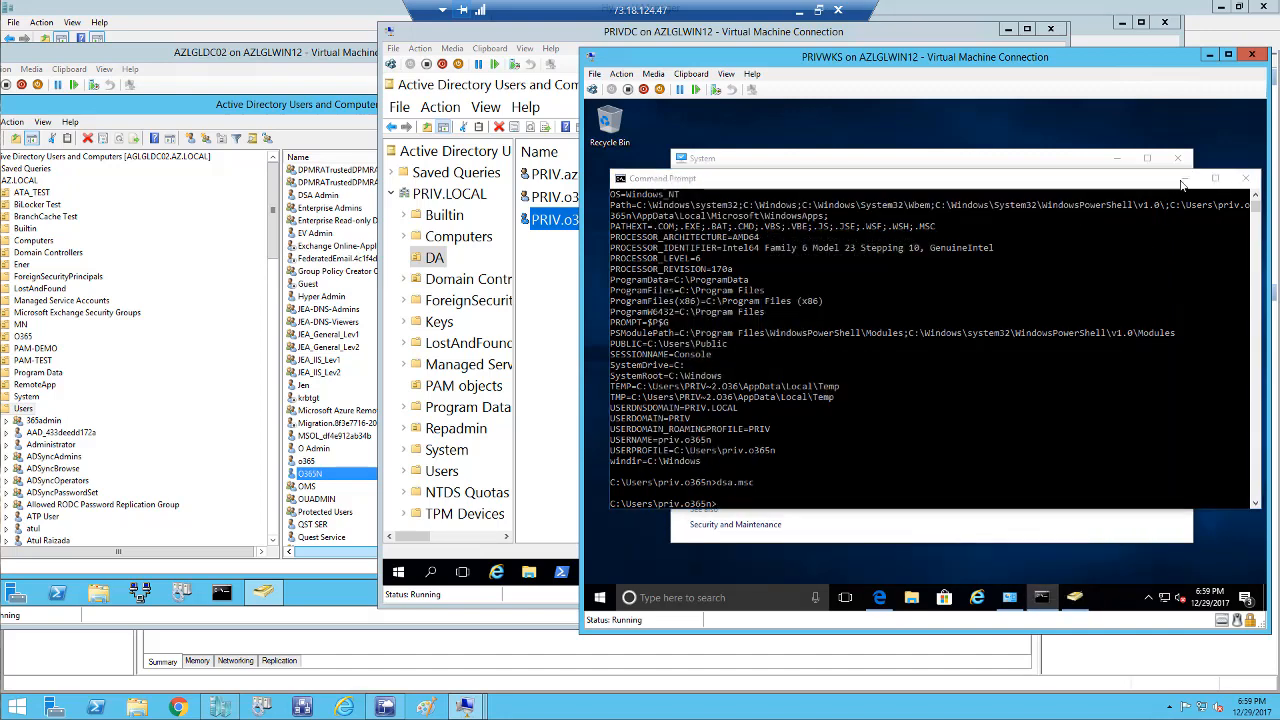
Close the System window and the minimised Active Directory console.
{"action": "left_click", "coordinate": [1181, 160]}
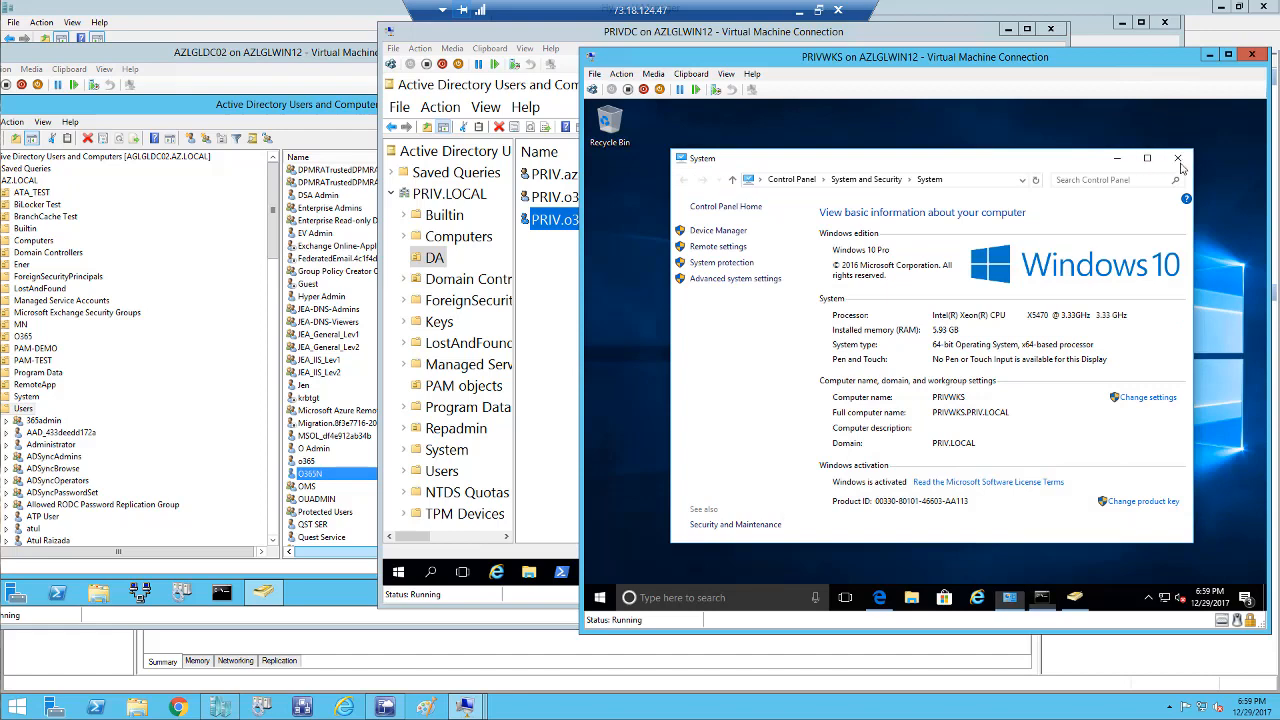
{"action": "right_click", "coordinate": [1043, 606]}
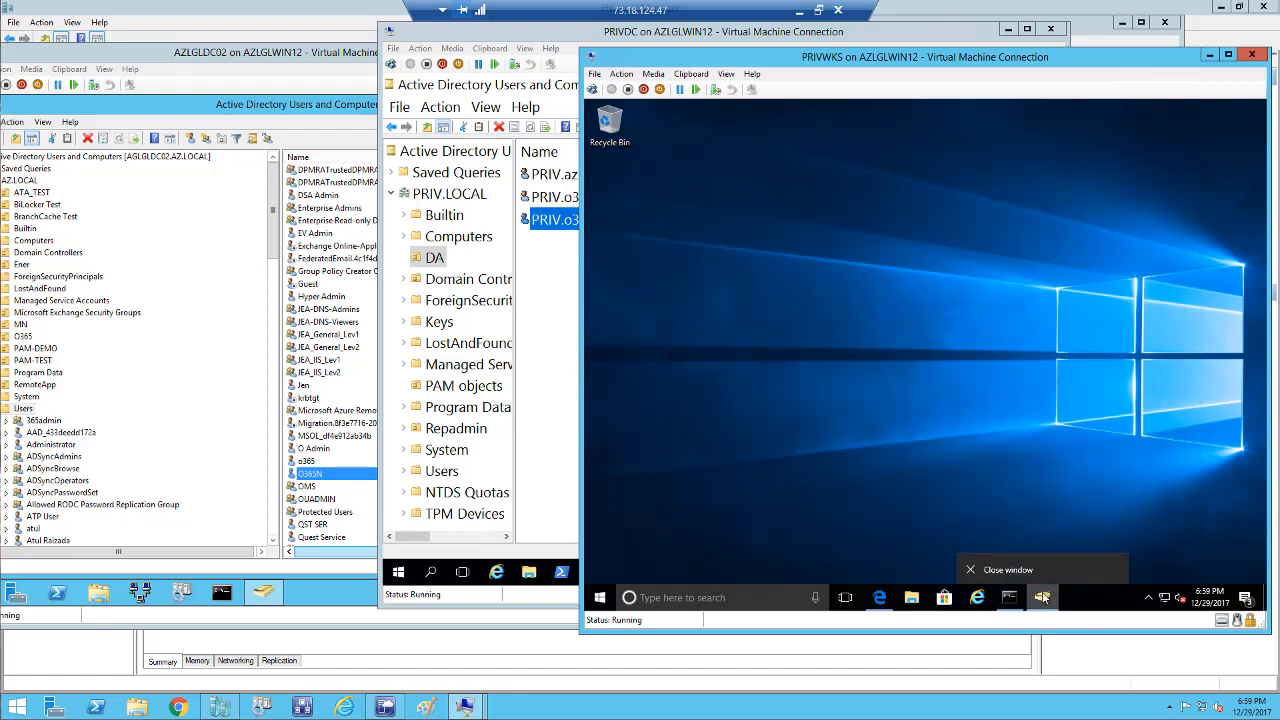
{"action": "left_click", "coordinate": [1003, 569]}
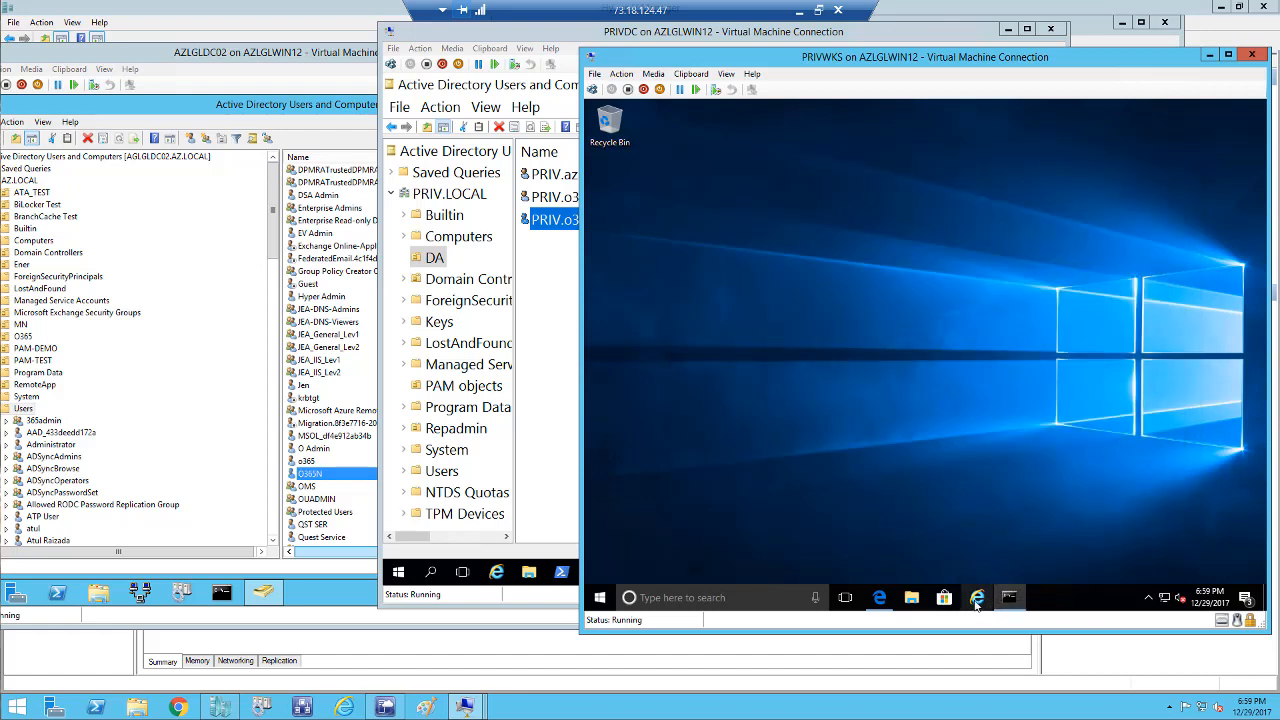
Start Internet Explorer, add a new tab, and show the typed-address history.
{"action": "left_click", "coordinate": [976, 600]}
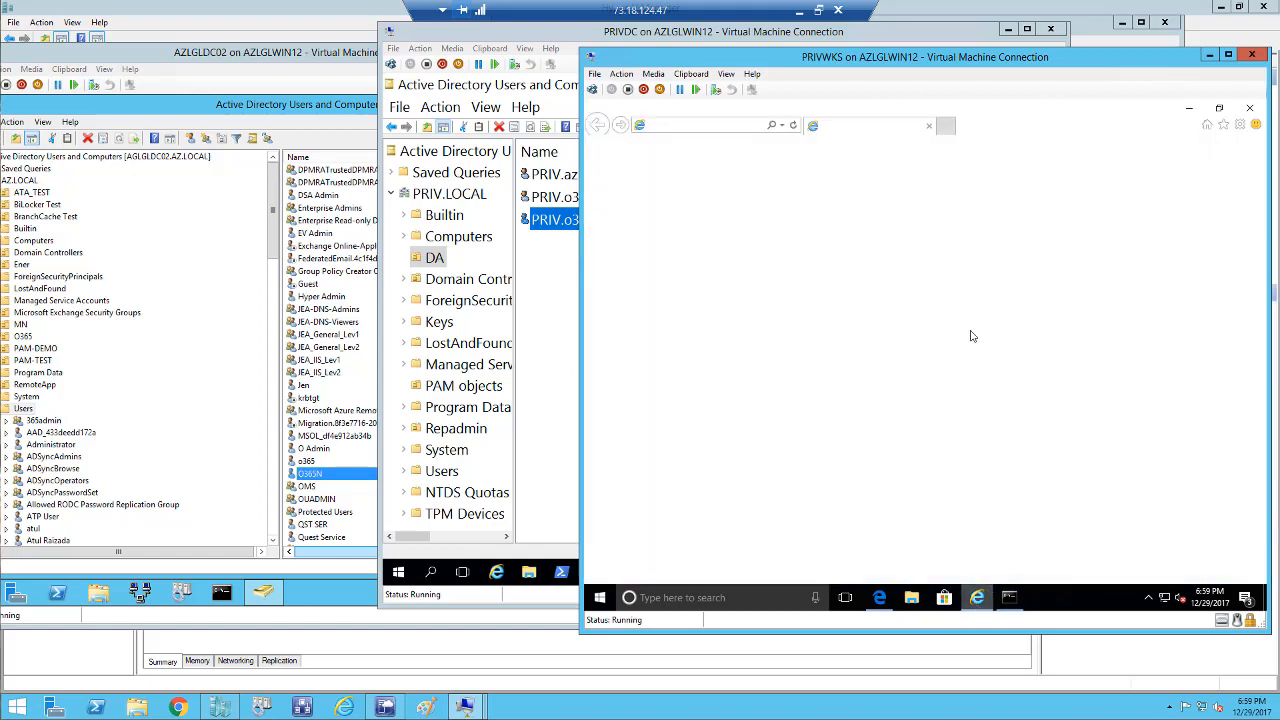
{"action": "left_click", "coordinate": [783, 126]}
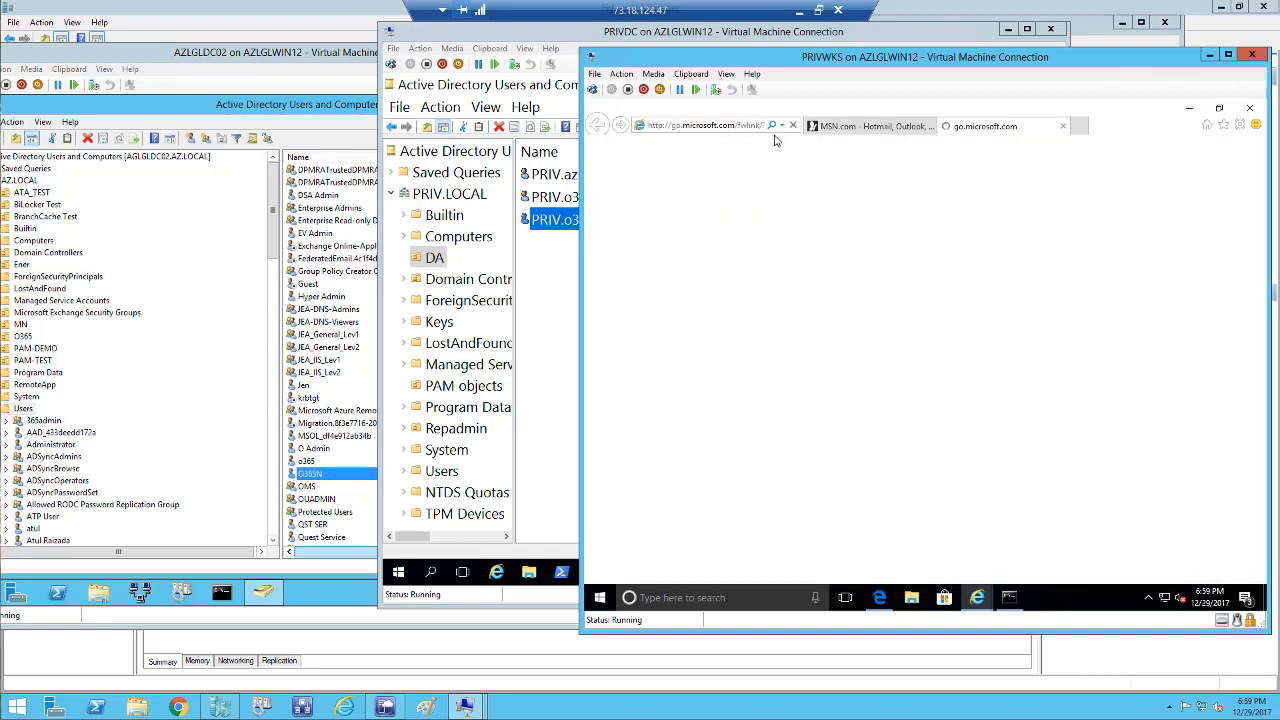
{"action": "left_click", "coordinate": [783, 126]}
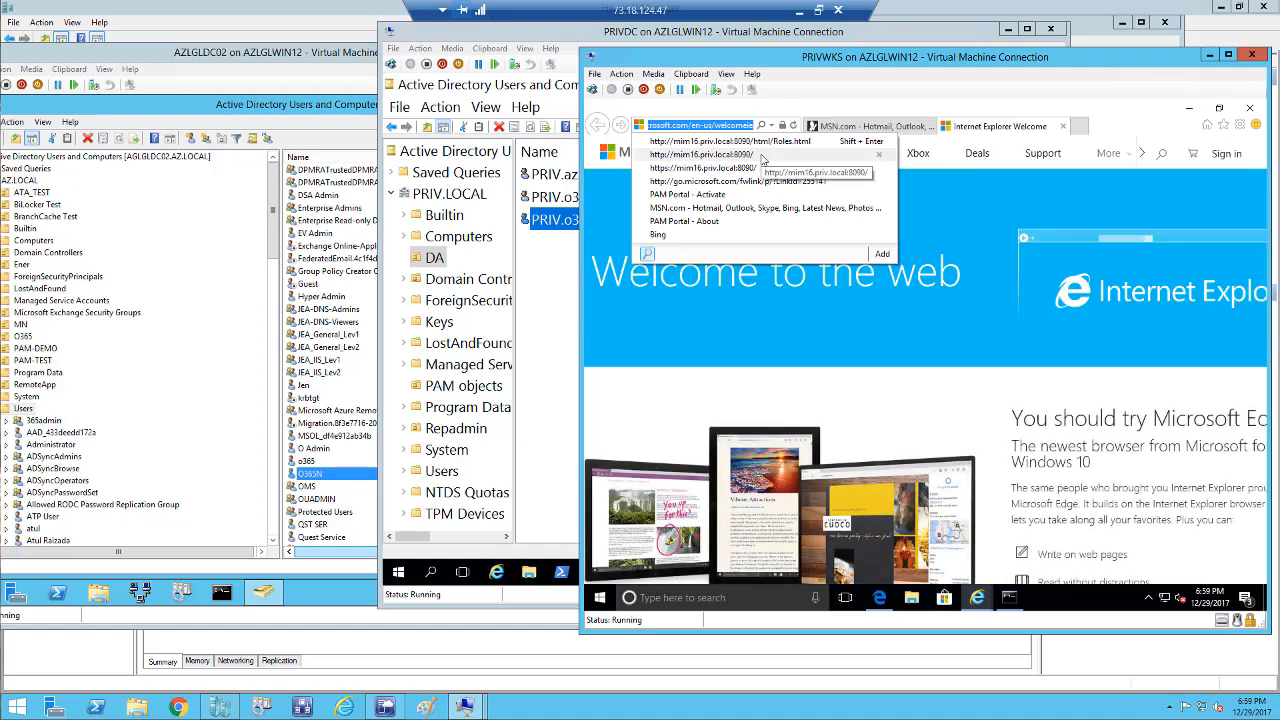
Load the mim16.priv.local:8090 PAM portal, sign in, and activate Priv-O365ADMIN until 20:00:13.
{"action": "left_click", "coordinate": [760, 155]}
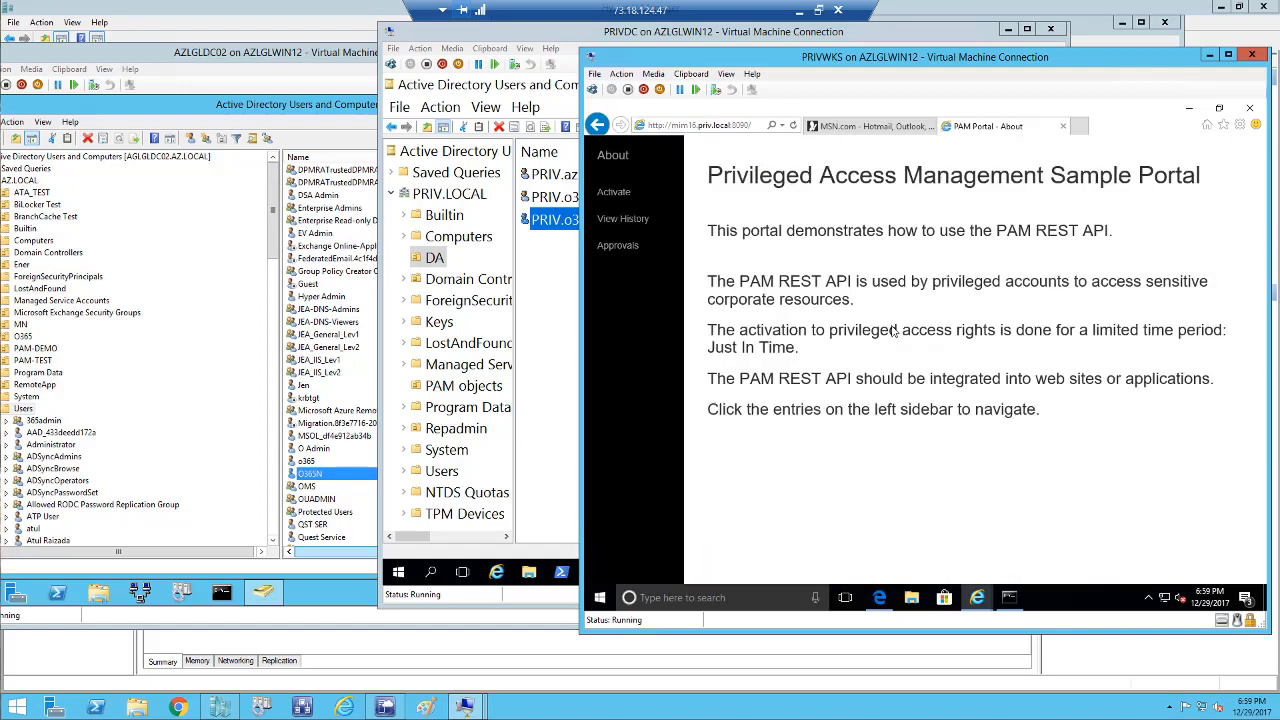
{"action": "left_click_drag", "start_coordinate": [900, 58], "coordinate": [738, 50]}
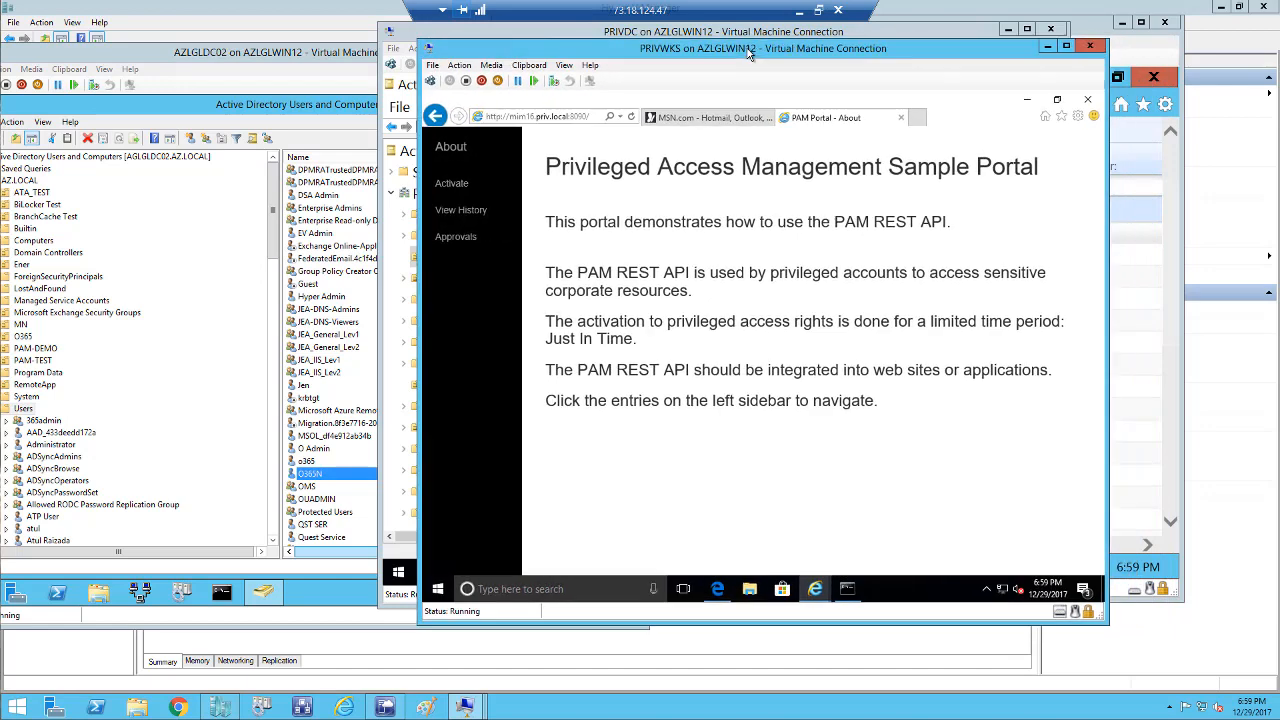
{"action": "left_click", "coordinate": [462, 190]}
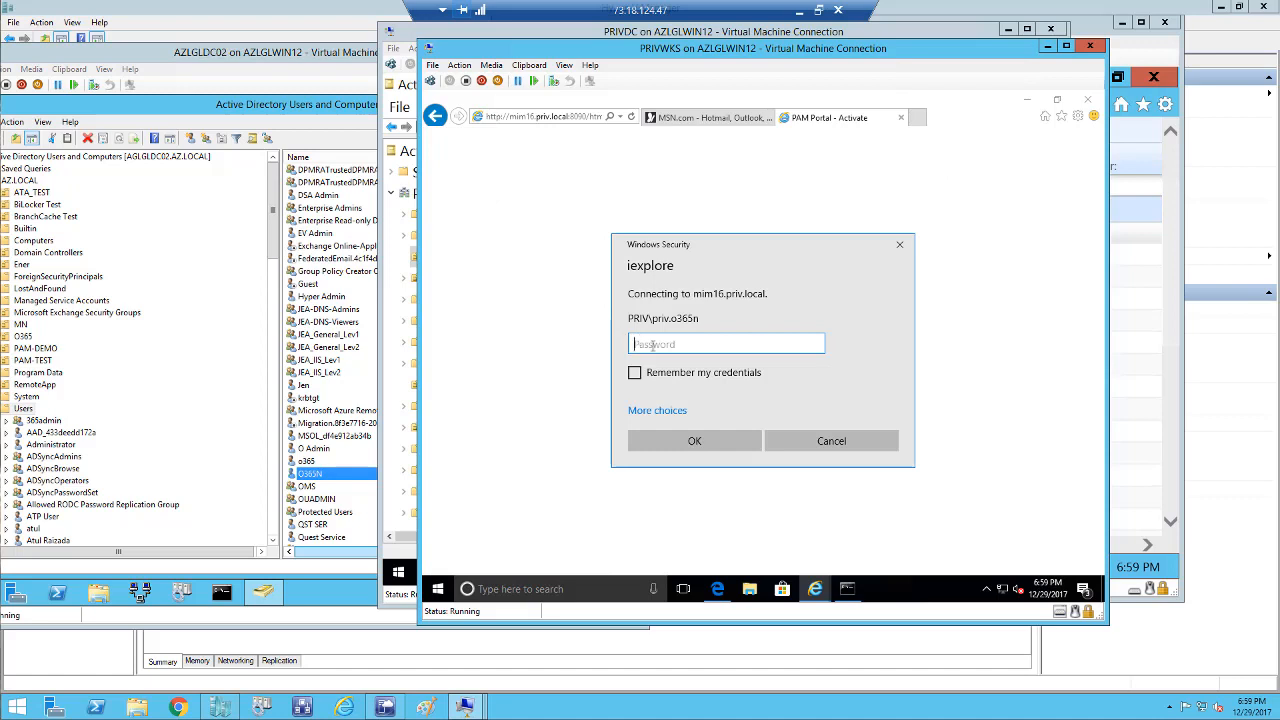
{"action": "type", "text": "••••••"}
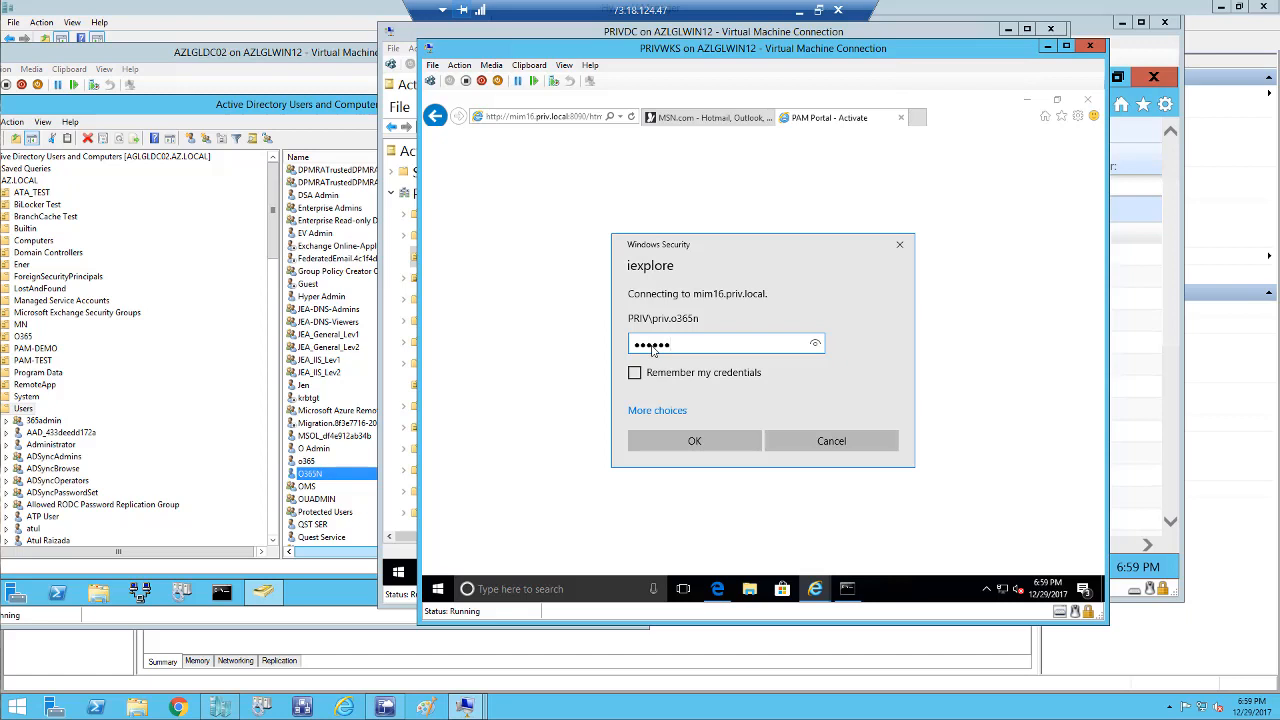
{"action": "type", "text": "•"}
{"action": "left_click", "coordinate": [674, 444]}
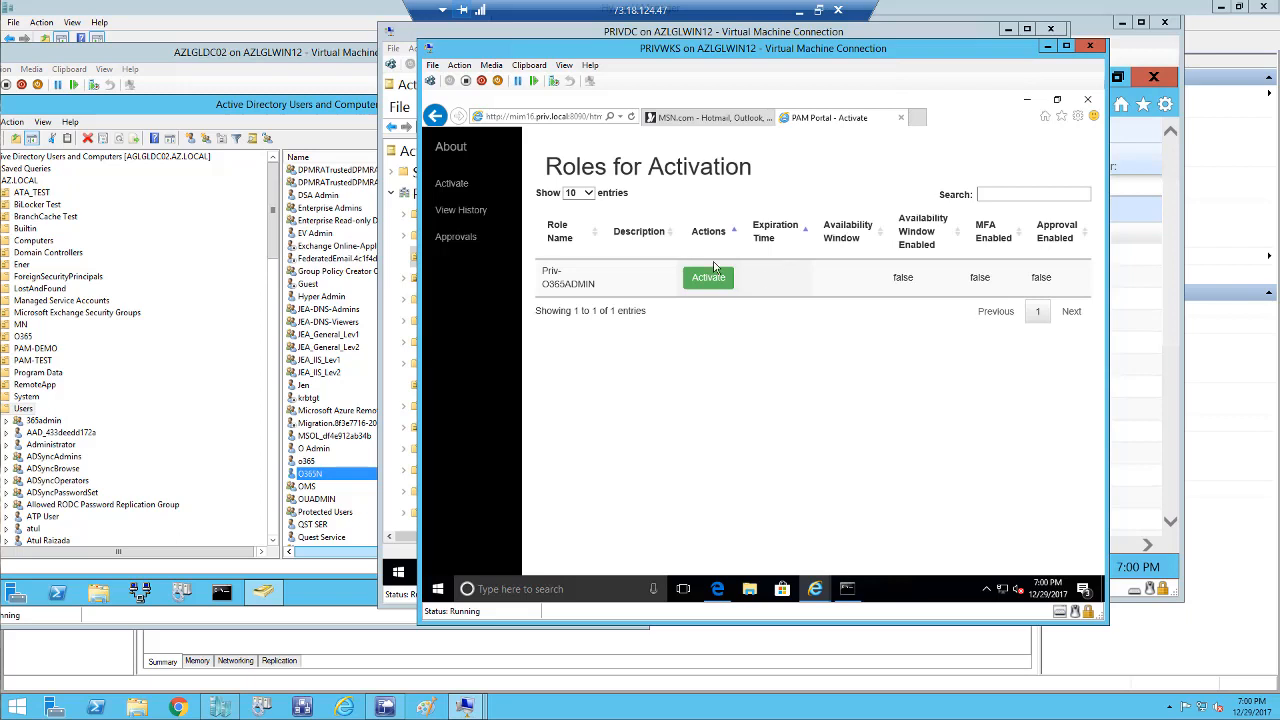
{"action": "left_click", "coordinate": [577, 118]}
{"action": "key", "text": "Return"}
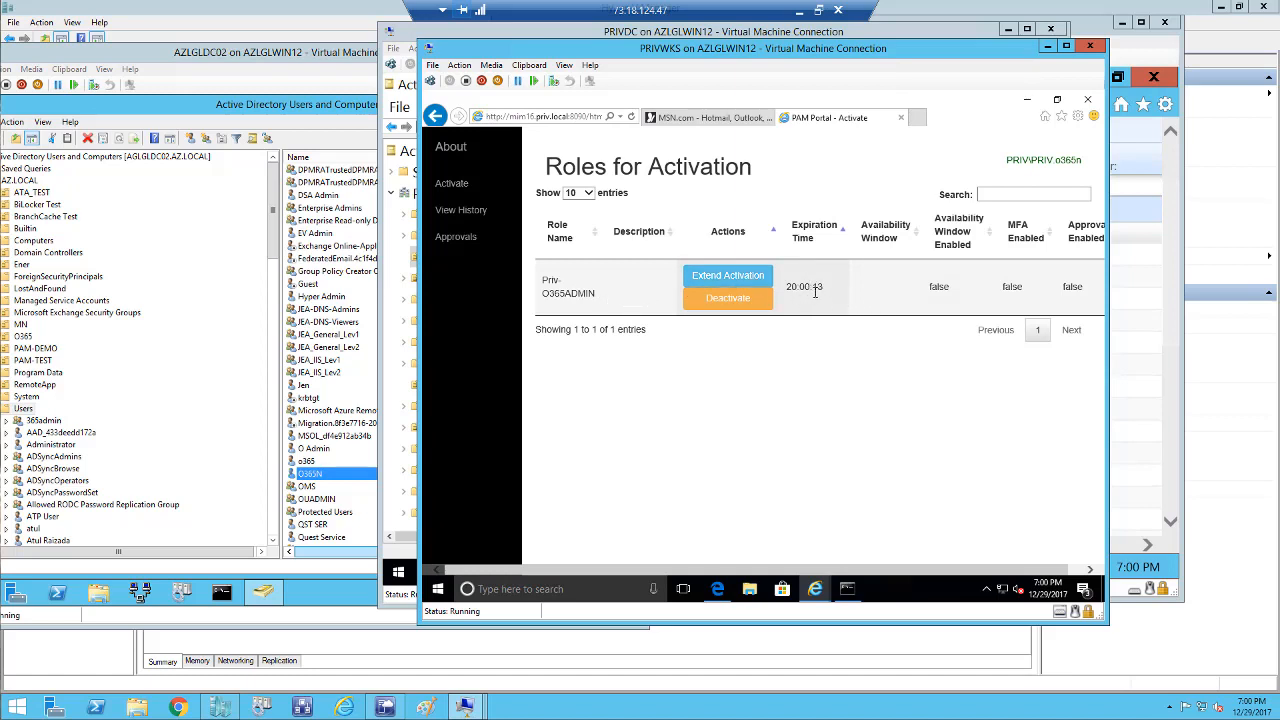
{"action": "left_click", "coordinate": [437, 592]}
Open Active Directory Users and Computers by running dsa.msc.
{"action": "right_click", "coordinate": [437, 592]}
{"action": "left_click", "coordinate": [473, 524]}
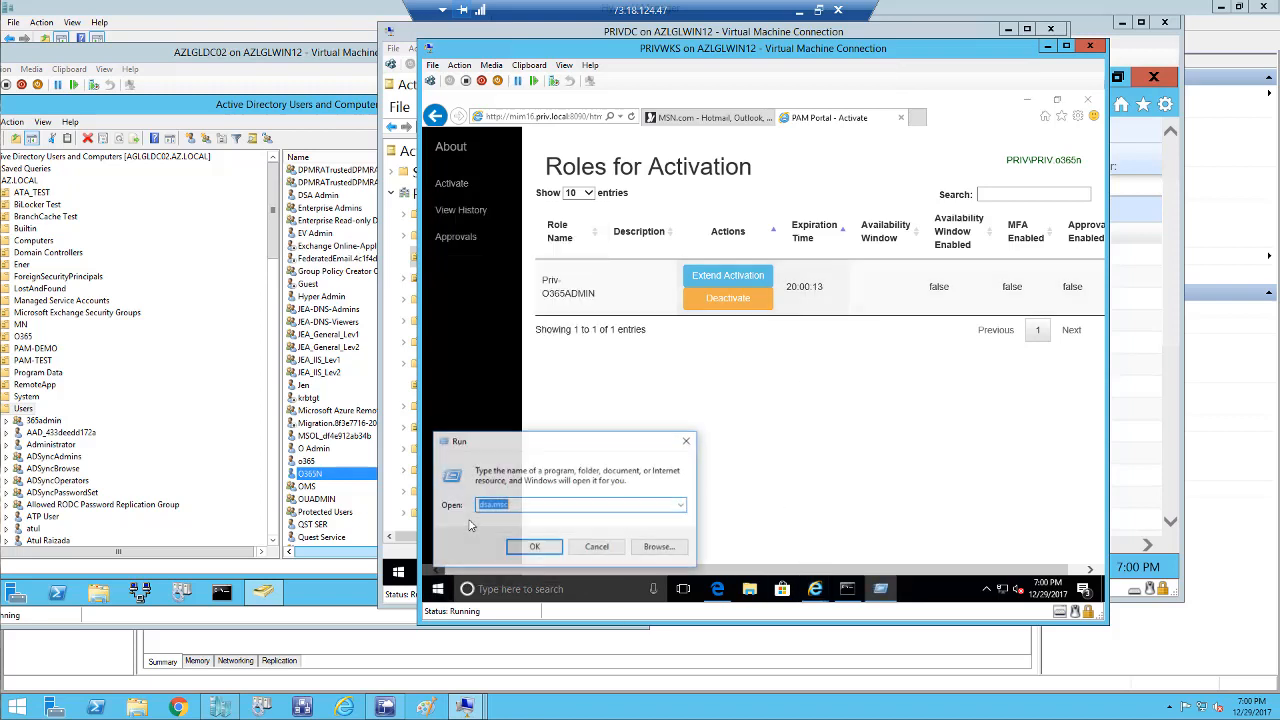
{"action": "left_click", "coordinate": [531, 546]}
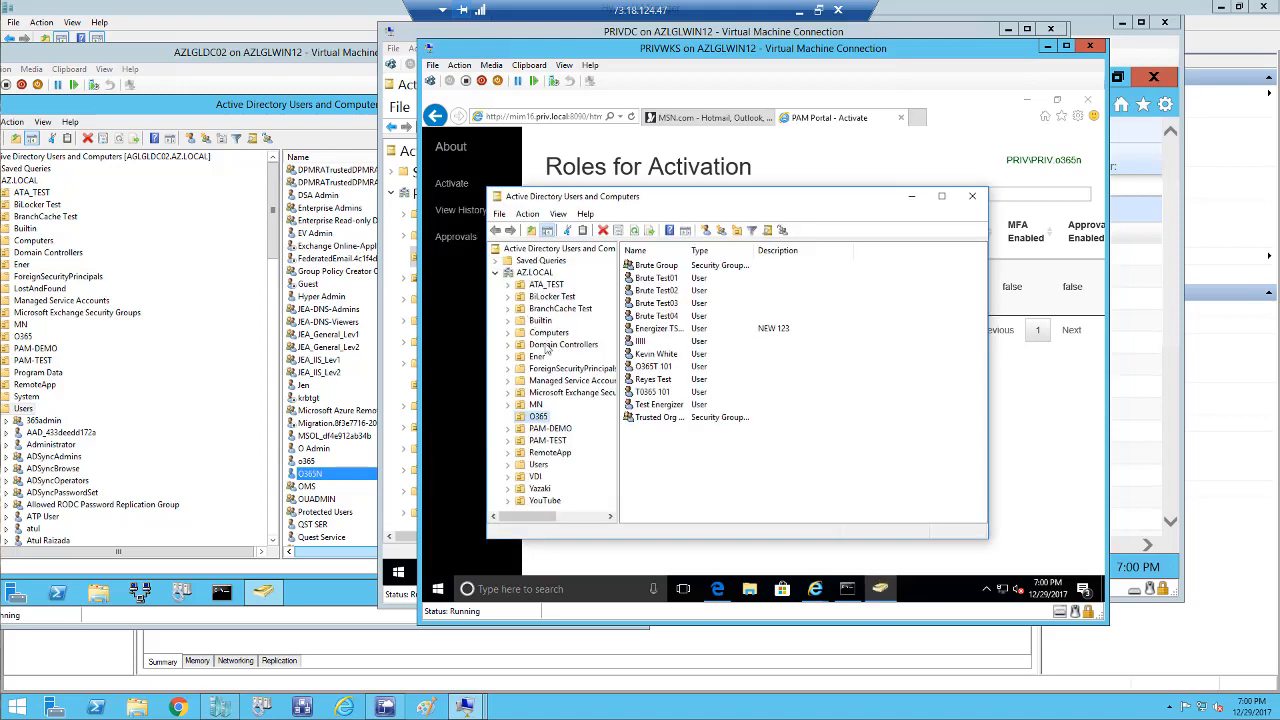
Start a new user in the O365 organizational unit.
{"action": "right_click", "coordinate": [540, 418]}
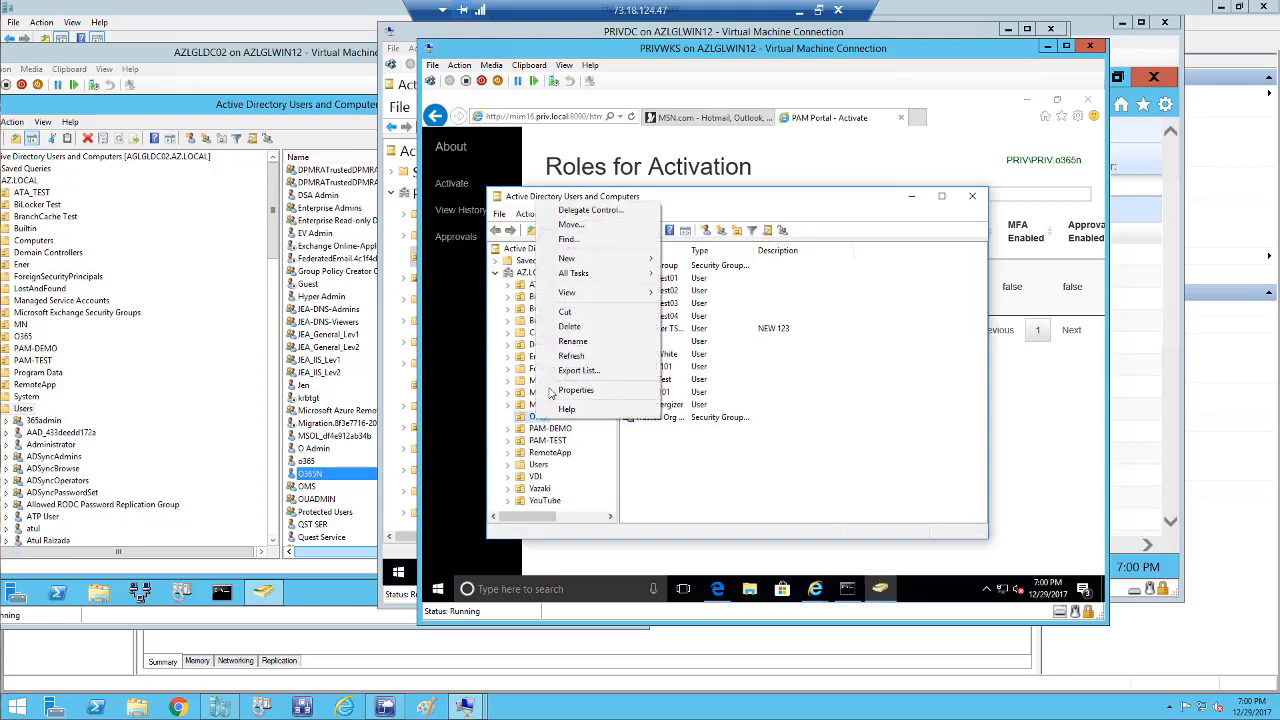
{"action": "mouse_move", "coordinate": [562, 262]}
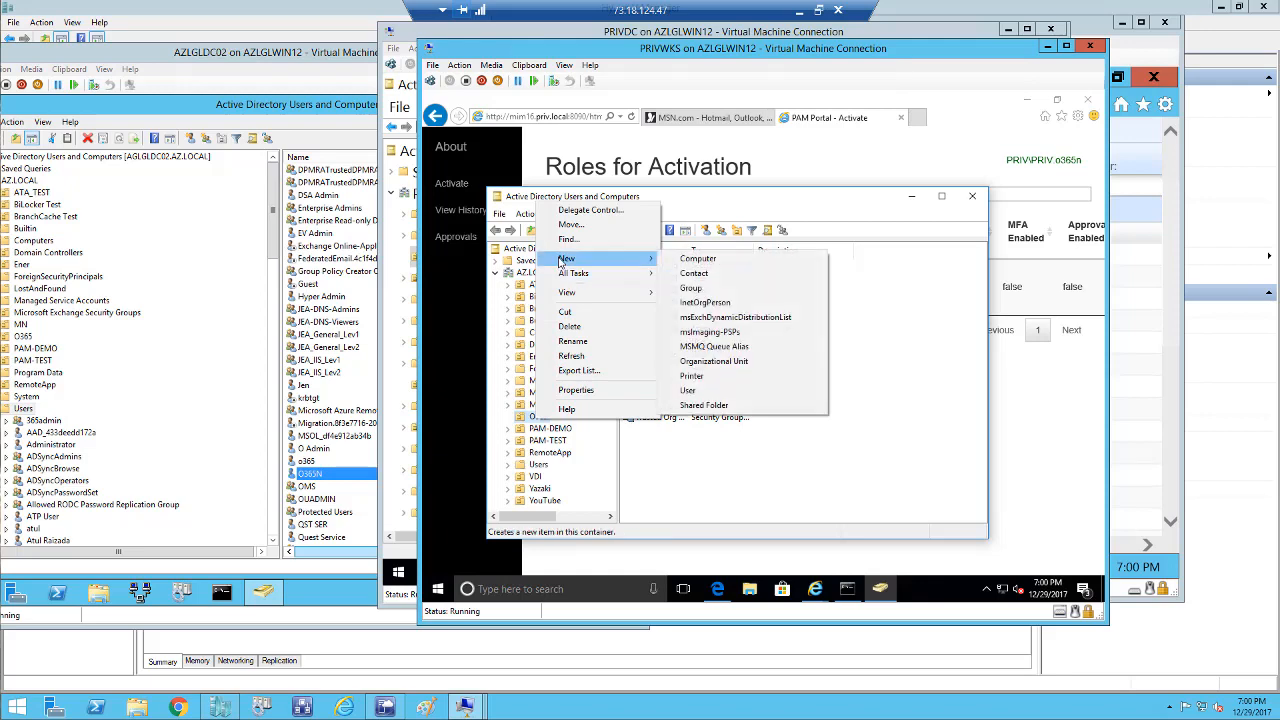
{"action": "left_click", "coordinate": [687, 392]}
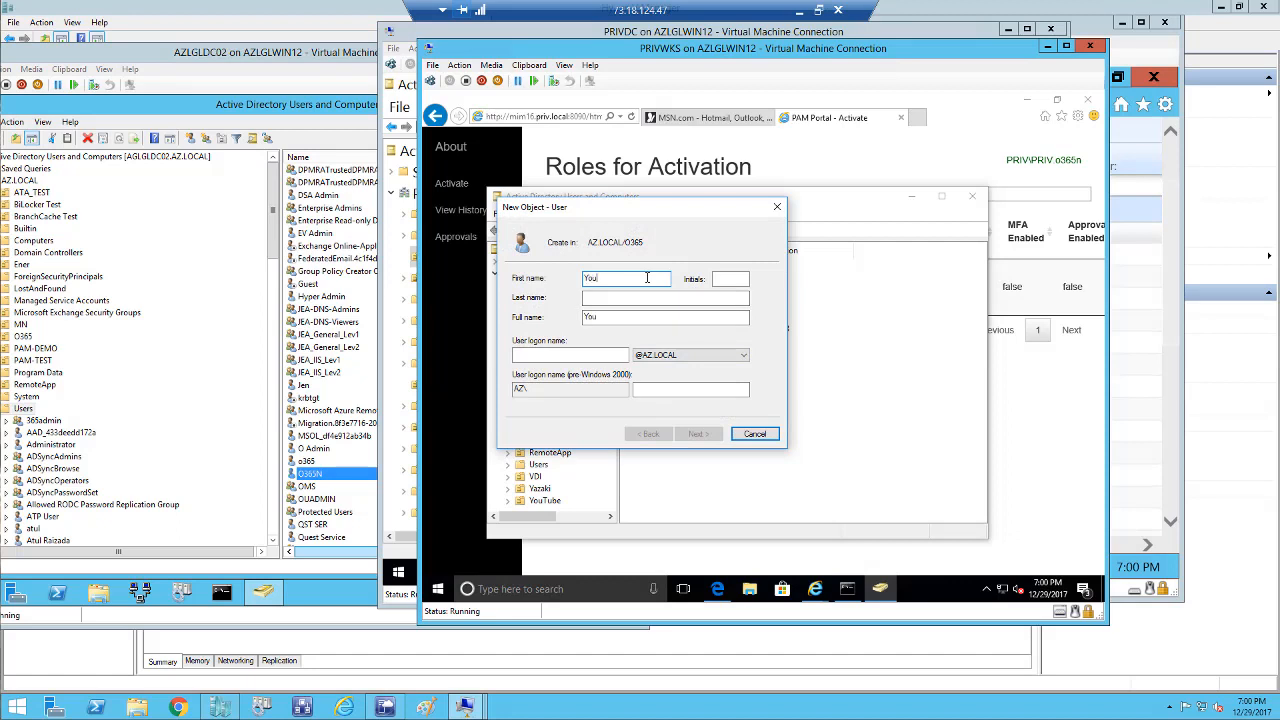
Create user You Demo01 with logon name you.de and a password that need not change at next logon.
{"action": "type", "text": "You"}
{"action": "key", "text": "Tab"}
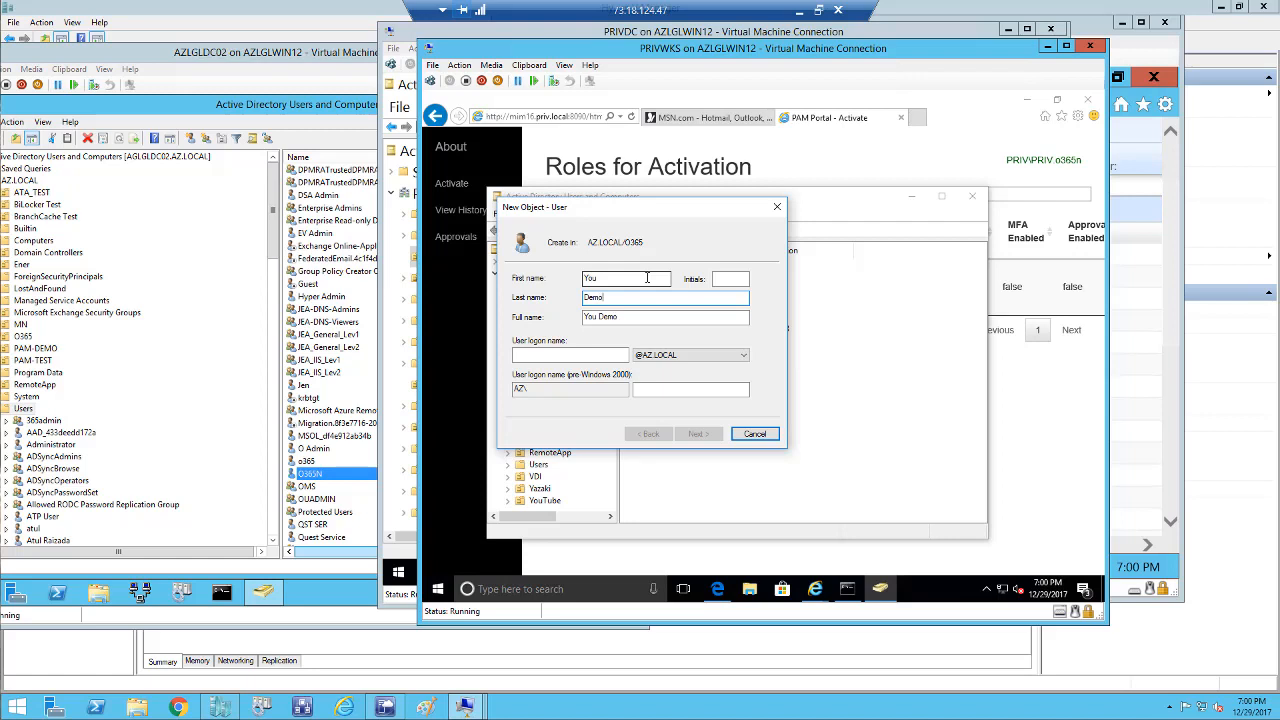
{"action": "left_click", "coordinate": [604, 352]}
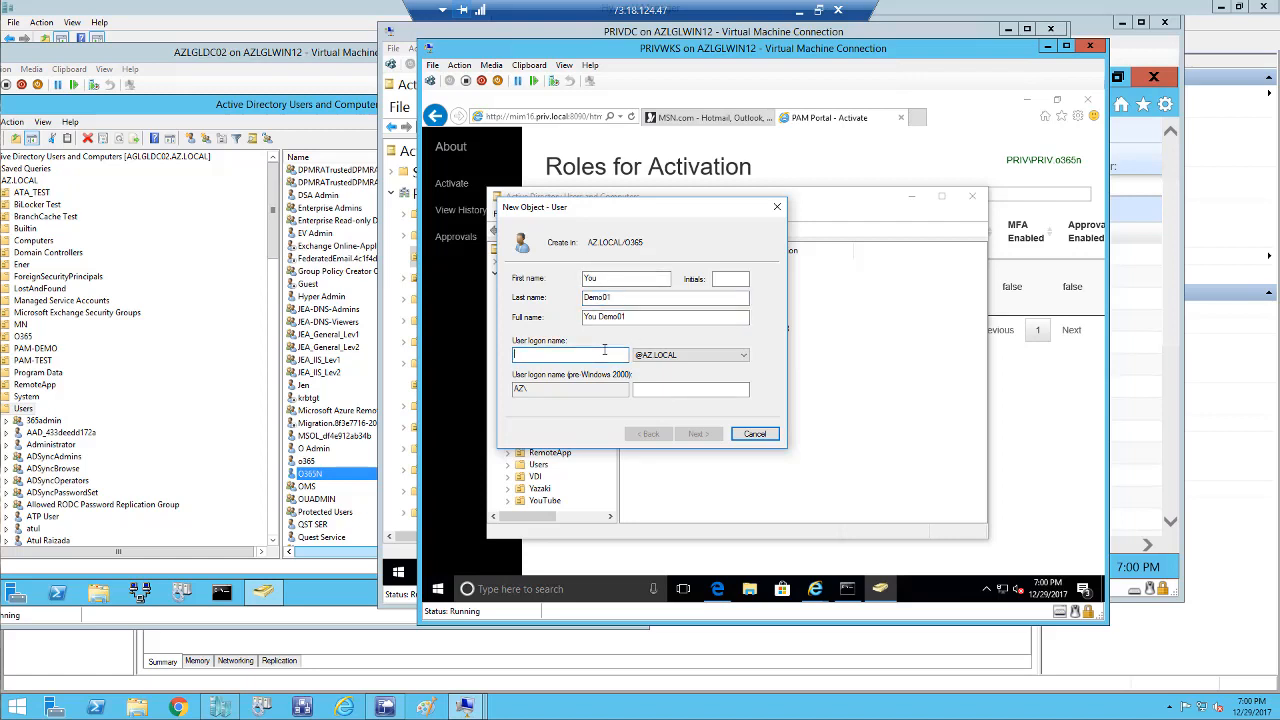
{"action": "type", "text": "you.demo"}
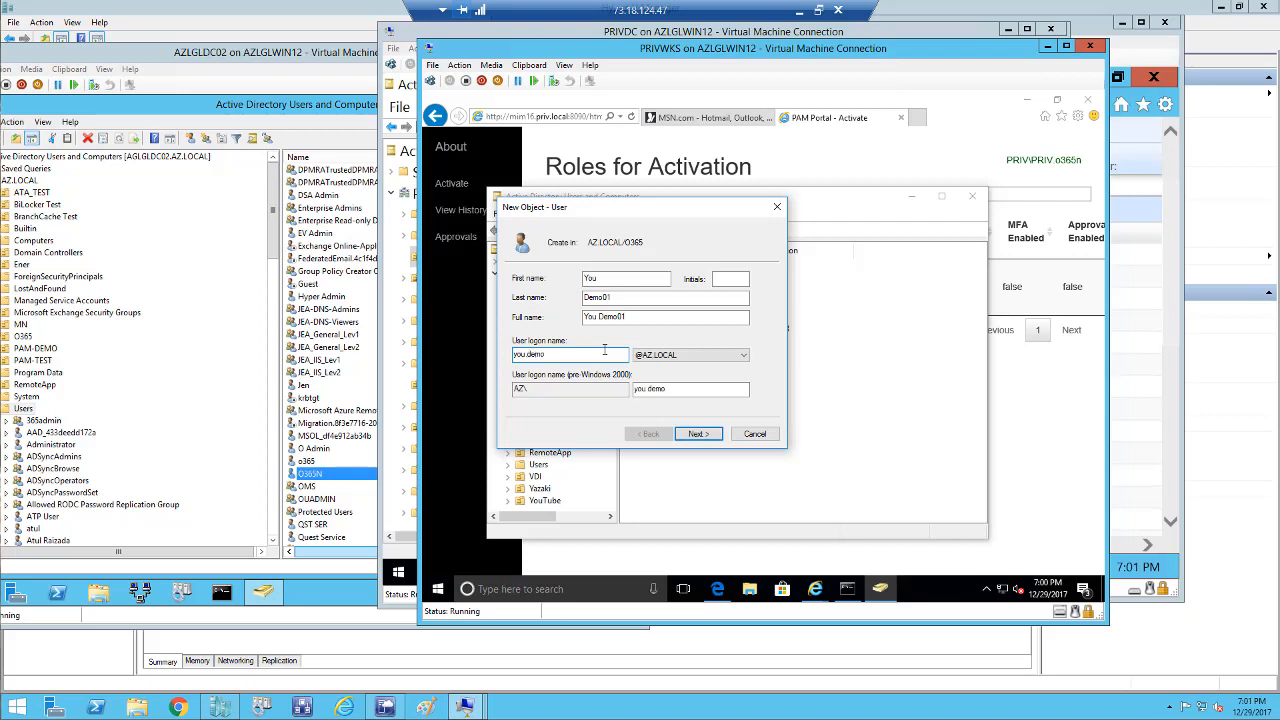
{"action": "left_click", "coordinate": [697, 436]}
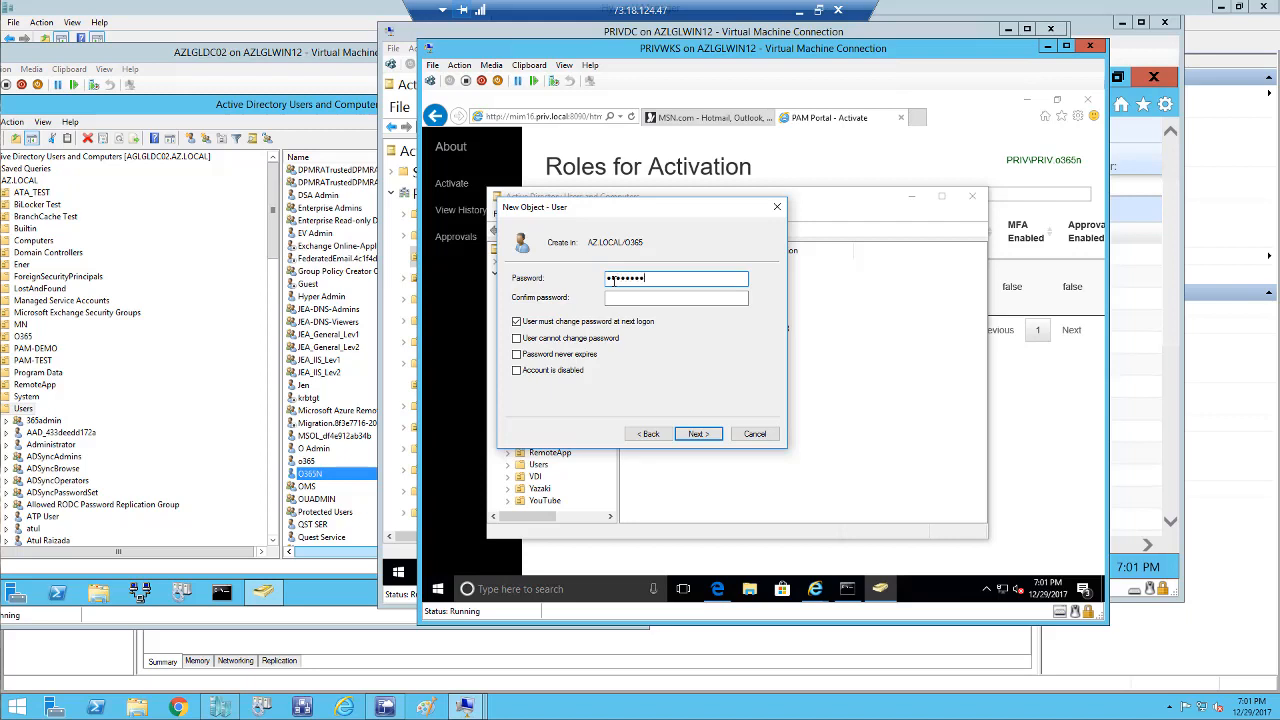
{"action": "left_click", "coordinate": [610, 300]}
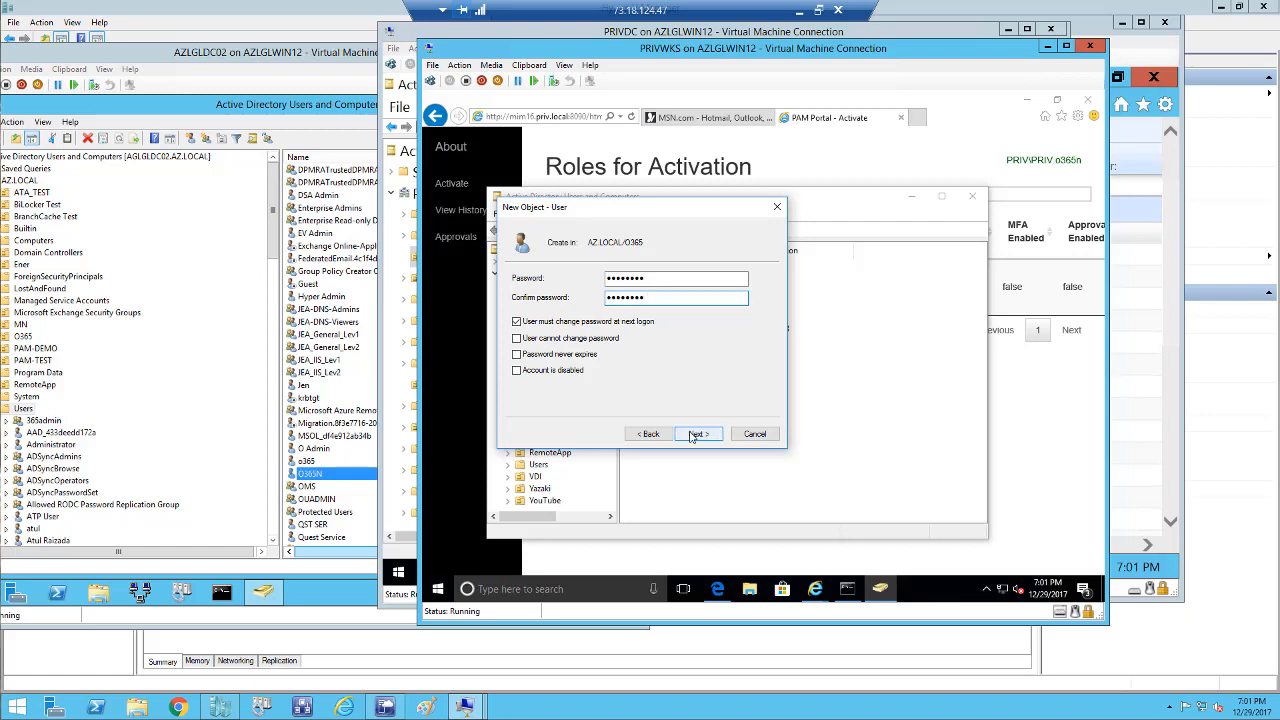
{"action": "left_click", "coordinate": [612, 322]}
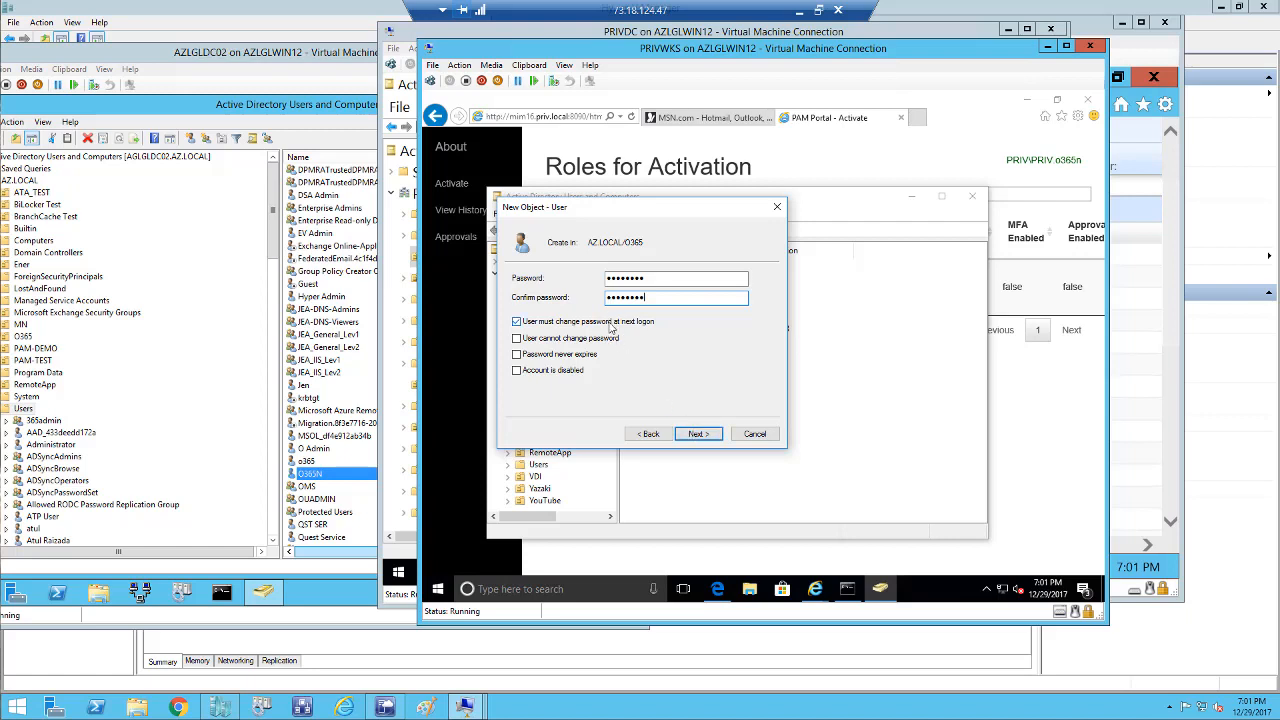
{"action": "left_click", "coordinate": [698, 435]}
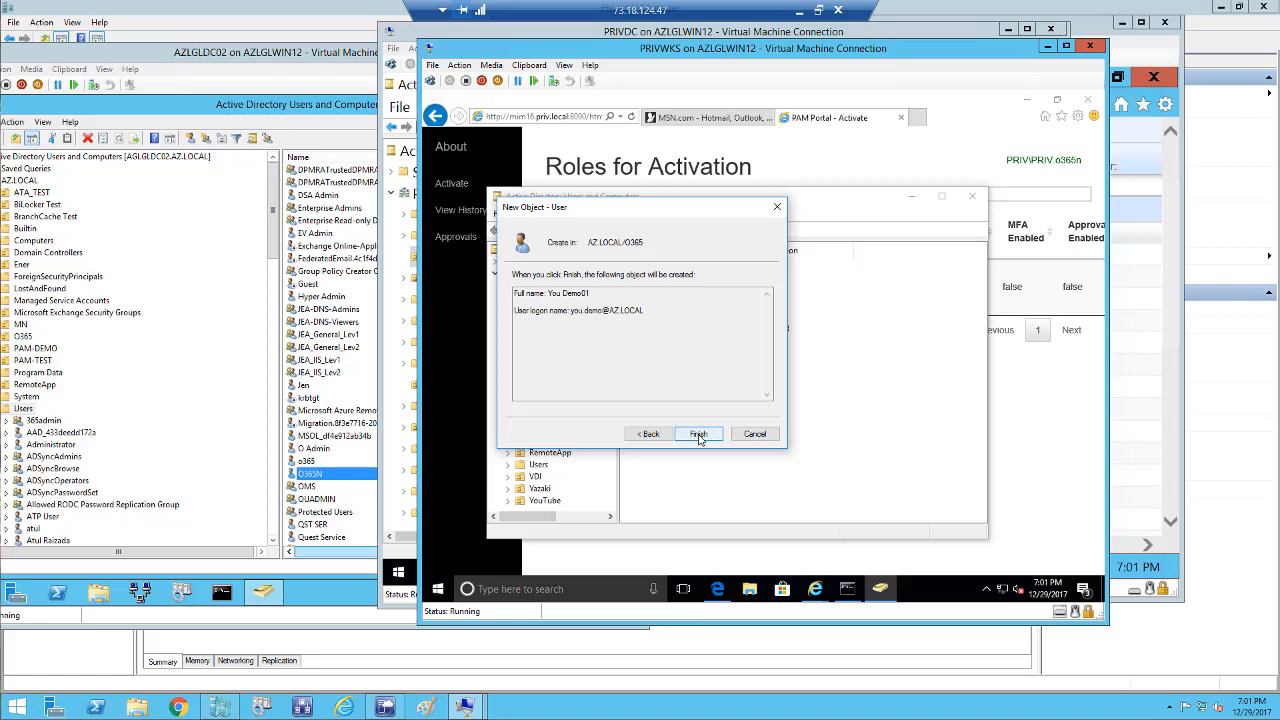
{"action": "left_click", "coordinate": [698, 435]}
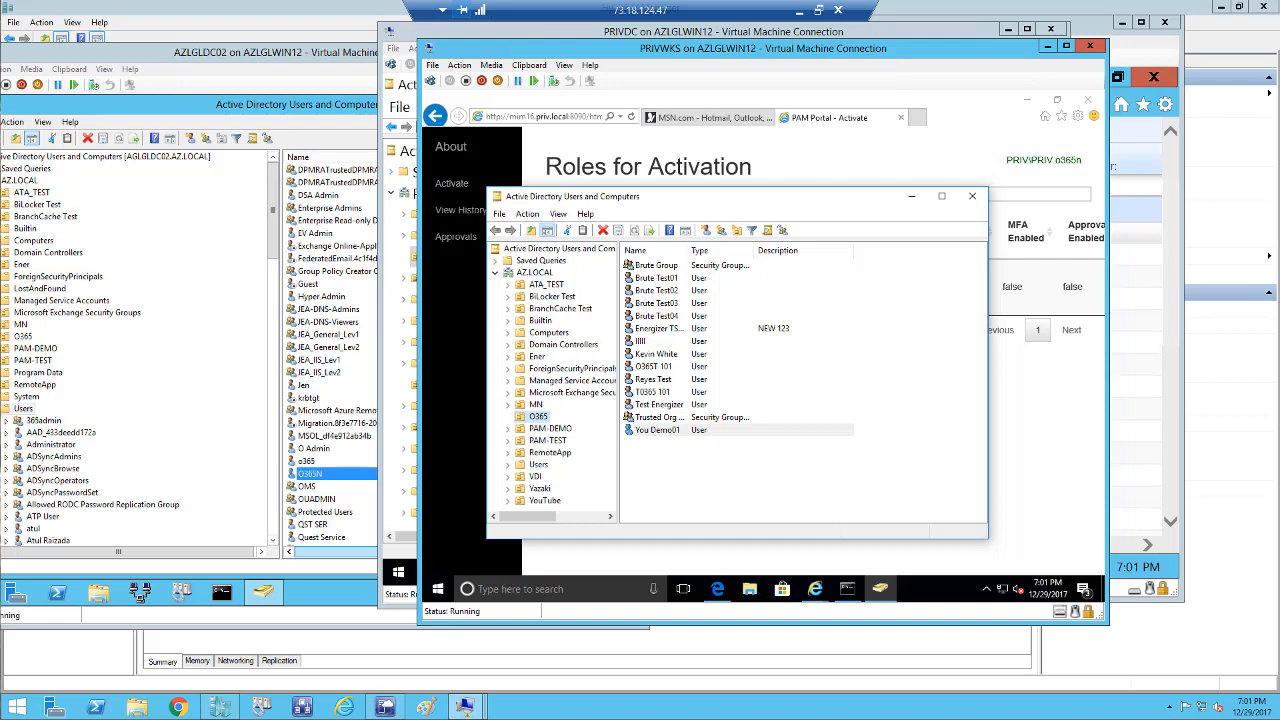
Refresh O365 on AZLGLDC02 to confirm You Demo01 is listed, then close PRIVWKS's ADUC console.
{"action": "left_click", "coordinate": [30, 339]}
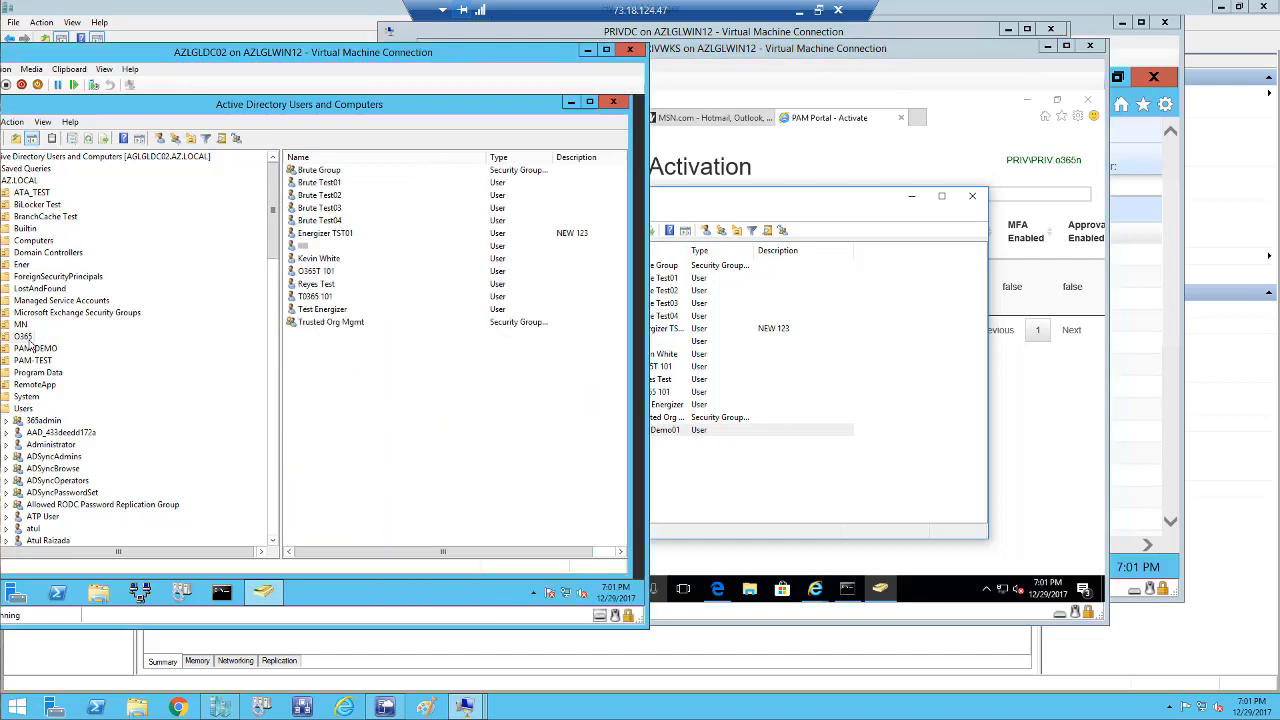
{"action": "left_click", "coordinate": [88, 139]}
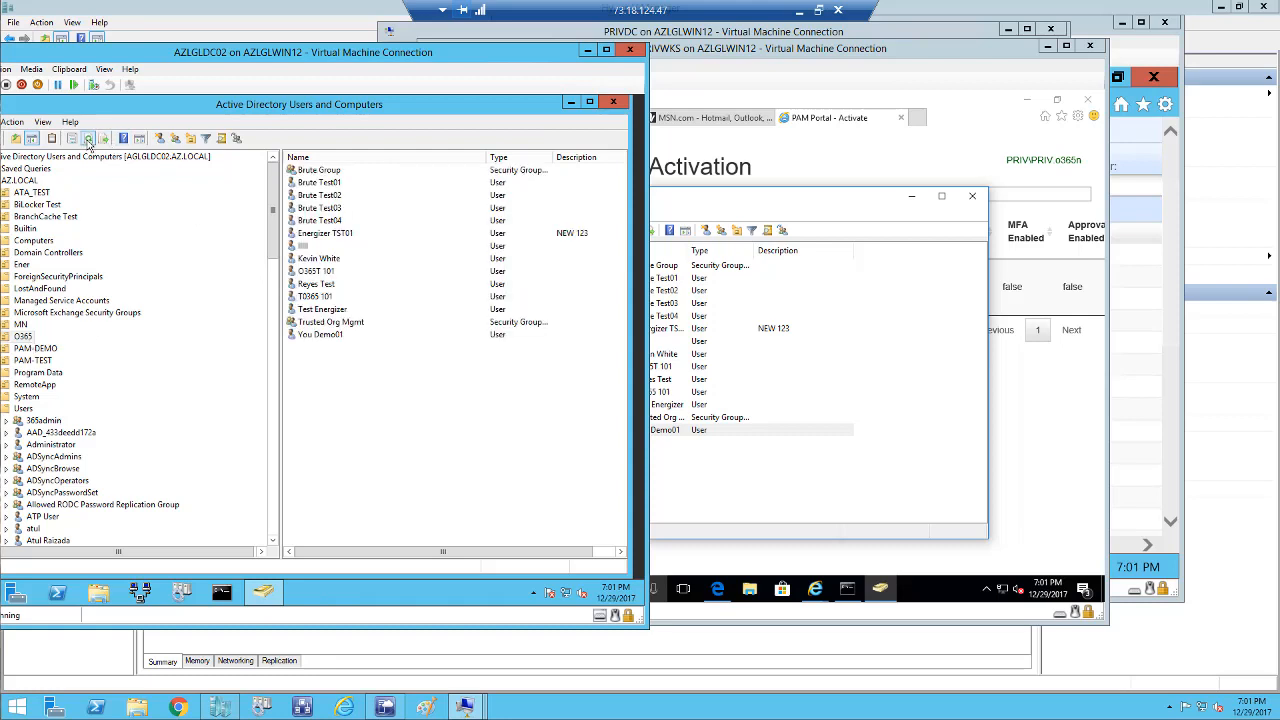
{"action": "left_click", "coordinate": [334, 337]}
{"action": "left_click", "coordinate": [766, 480]}
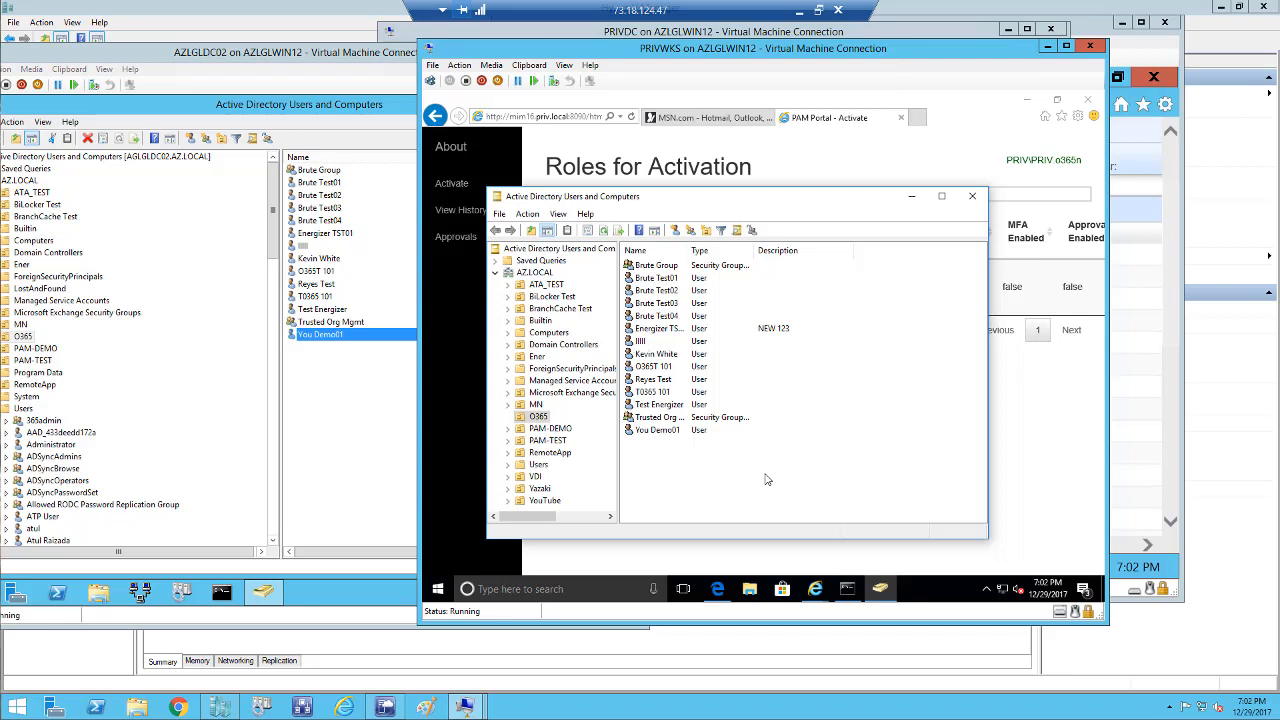
{"action": "left_click", "coordinate": [972, 197]}
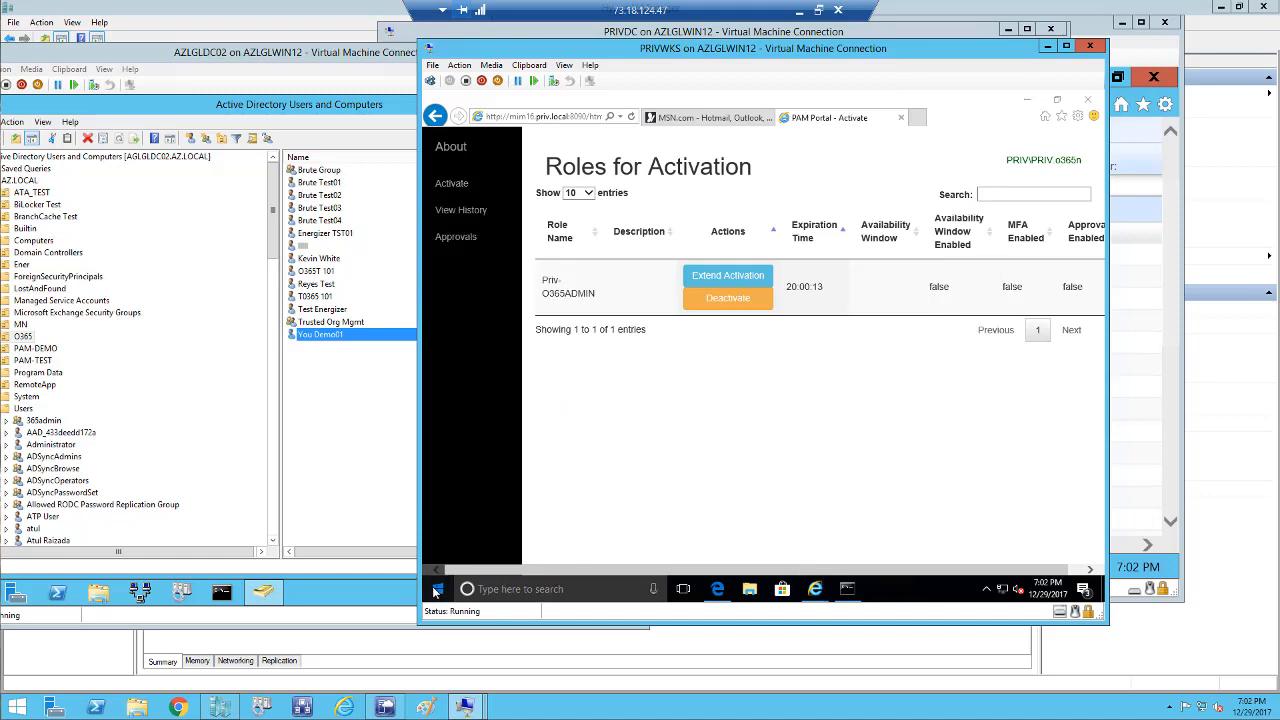
Launch Active Directory Sites and Services from the Windows Administrative Tools start menu group.
{"action": "left_click", "coordinate": [437, 589]}
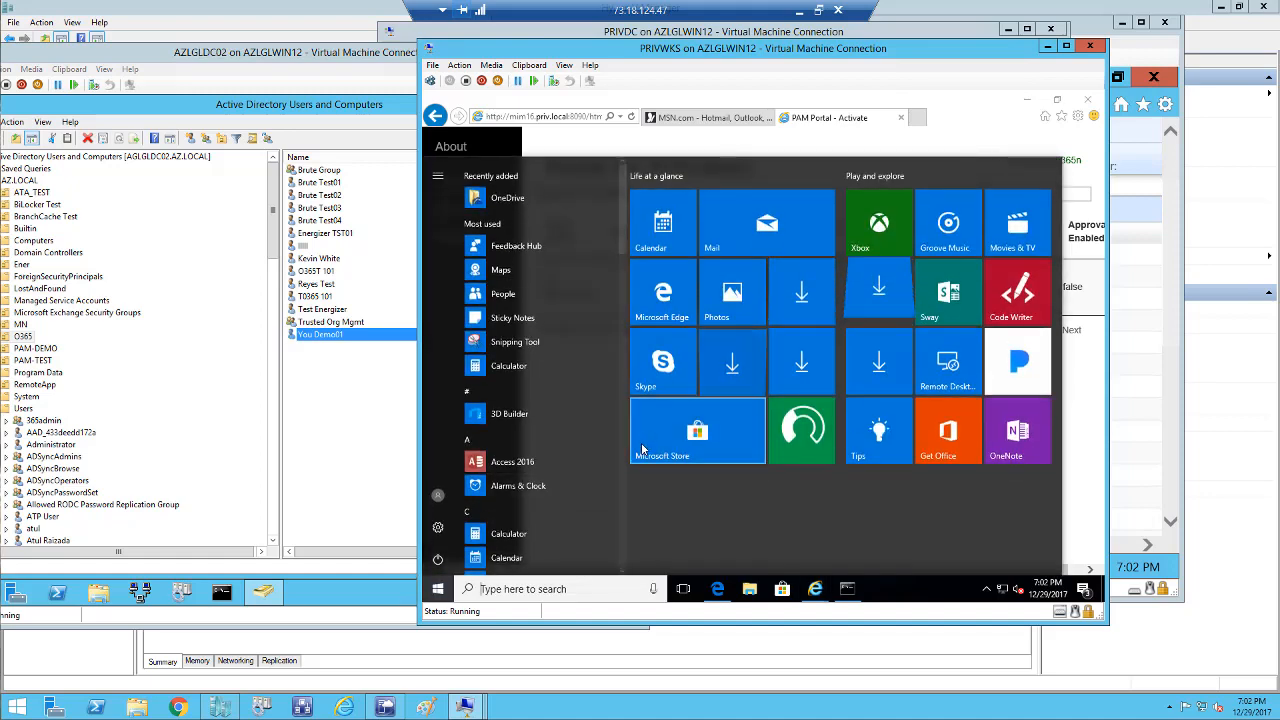
{"action": "scroll", "coordinate": [623, 481], "scroll_direction": "down", "scroll_amount": 5}
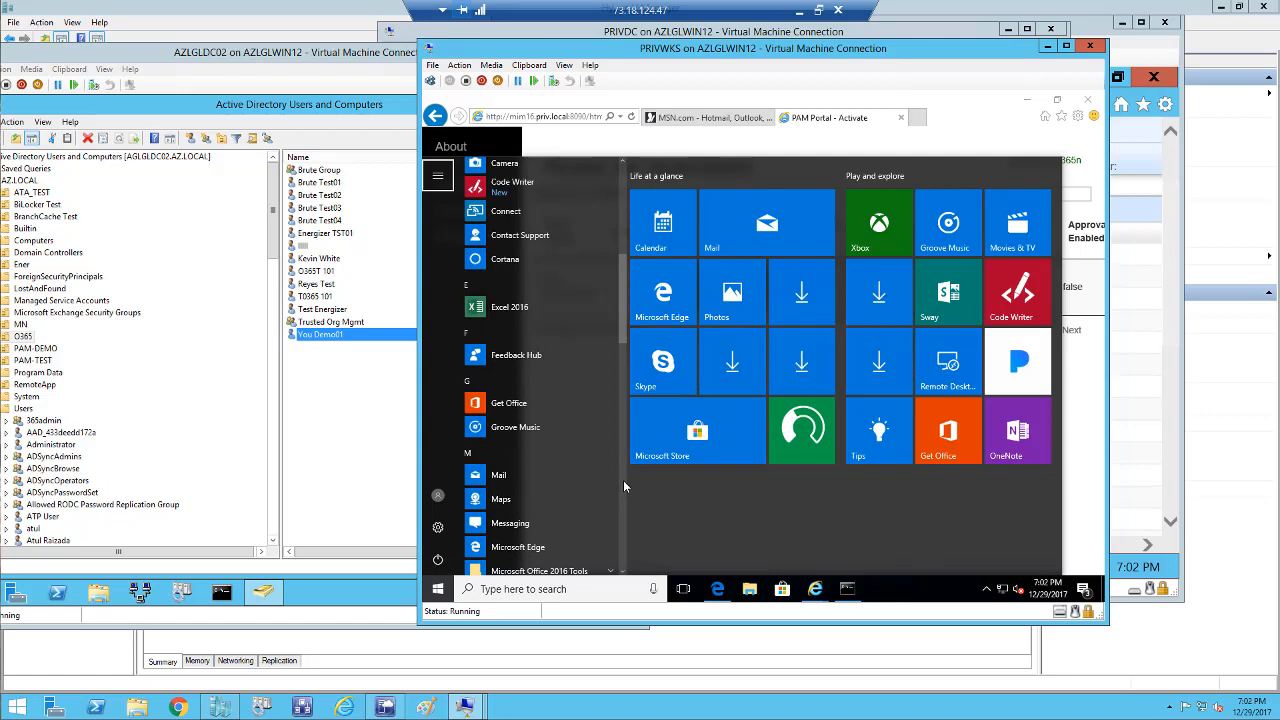
{"action": "scroll", "coordinate": [623, 480], "scroll_direction": "down", "scroll_amount": 5}
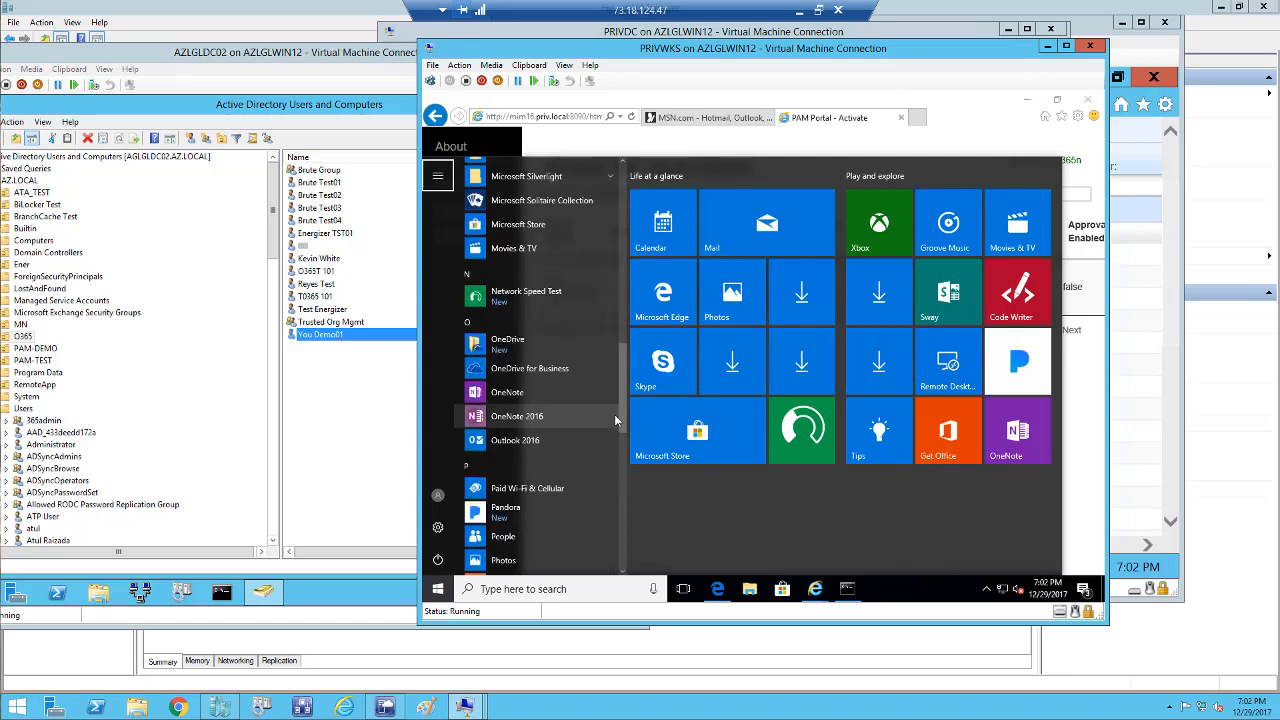
{"action": "scroll", "coordinate": [609, 483], "scroll_direction": "down", "scroll_amount": 5}
{"action": "scroll", "coordinate": [608, 500], "scroll_direction": "down", "scroll_amount": 5}
{"action": "left_click", "coordinate": [600, 390]}
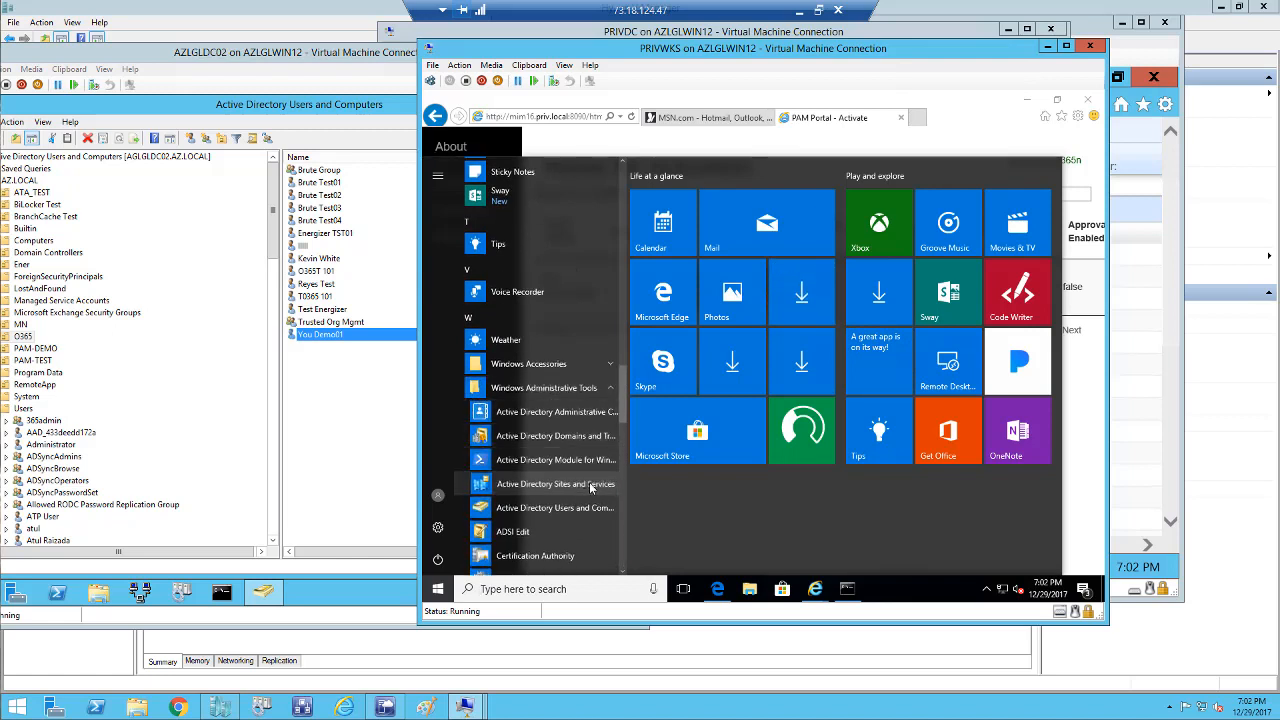
{"action": "left_click", "coordinate": [555, 484]}
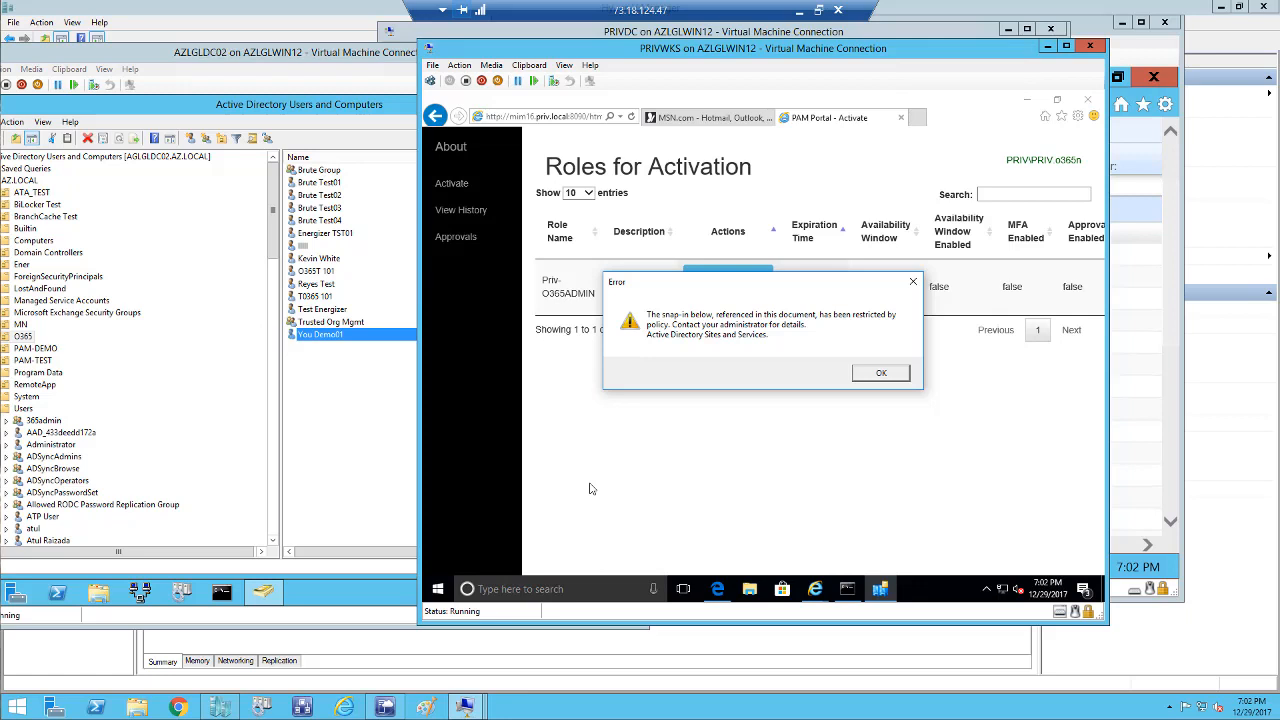
Dismiss the policy restriction error, close the failed console, and close Internet Explorer's tabs.
{"action": "left_click", "coordinate": [877, 373]}
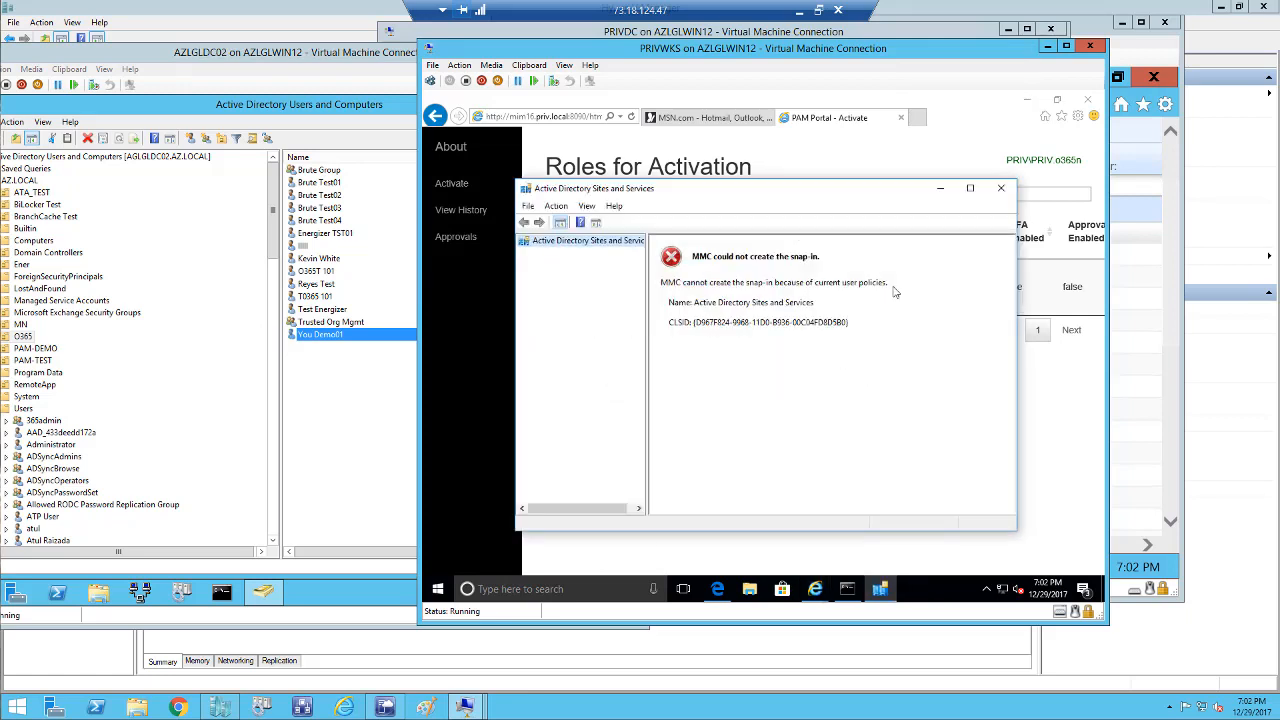
{"action": "left_click", "coordinate": [998, 190]}
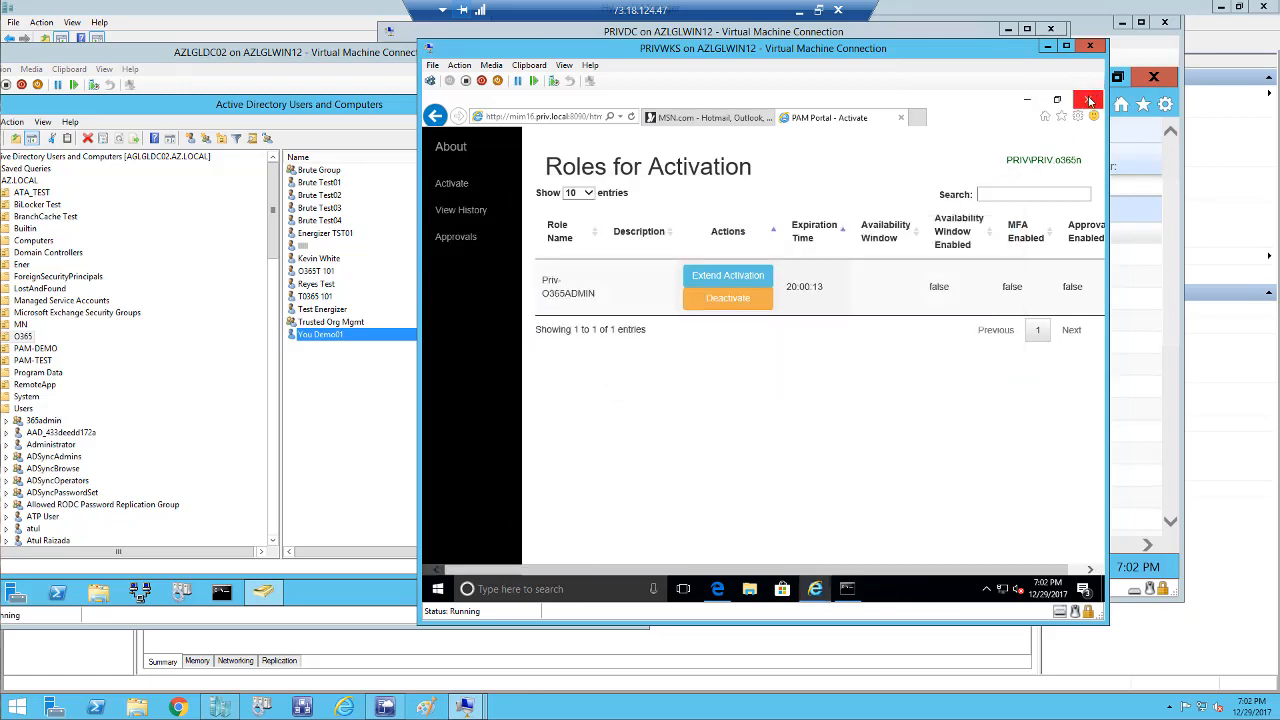
{"action": "left_click", "coordinate": [1090, 103]}
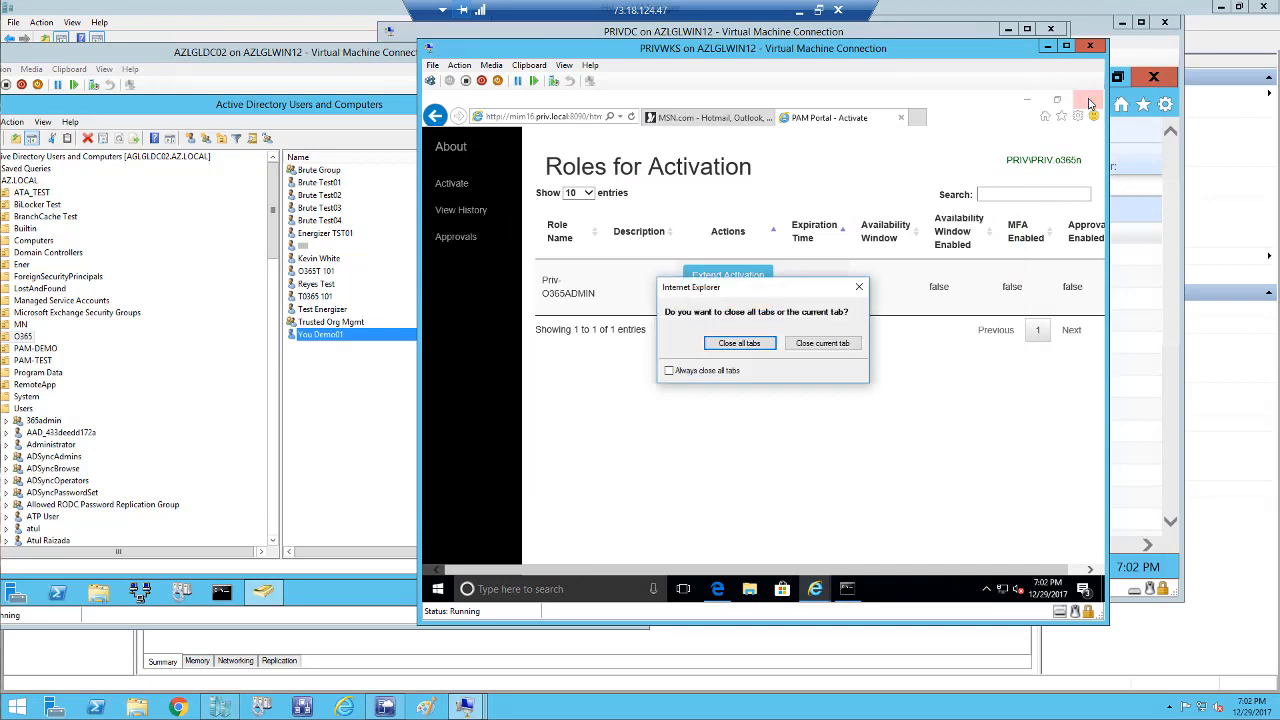
{"action": "left_click", "coordinate": [739, 344]}
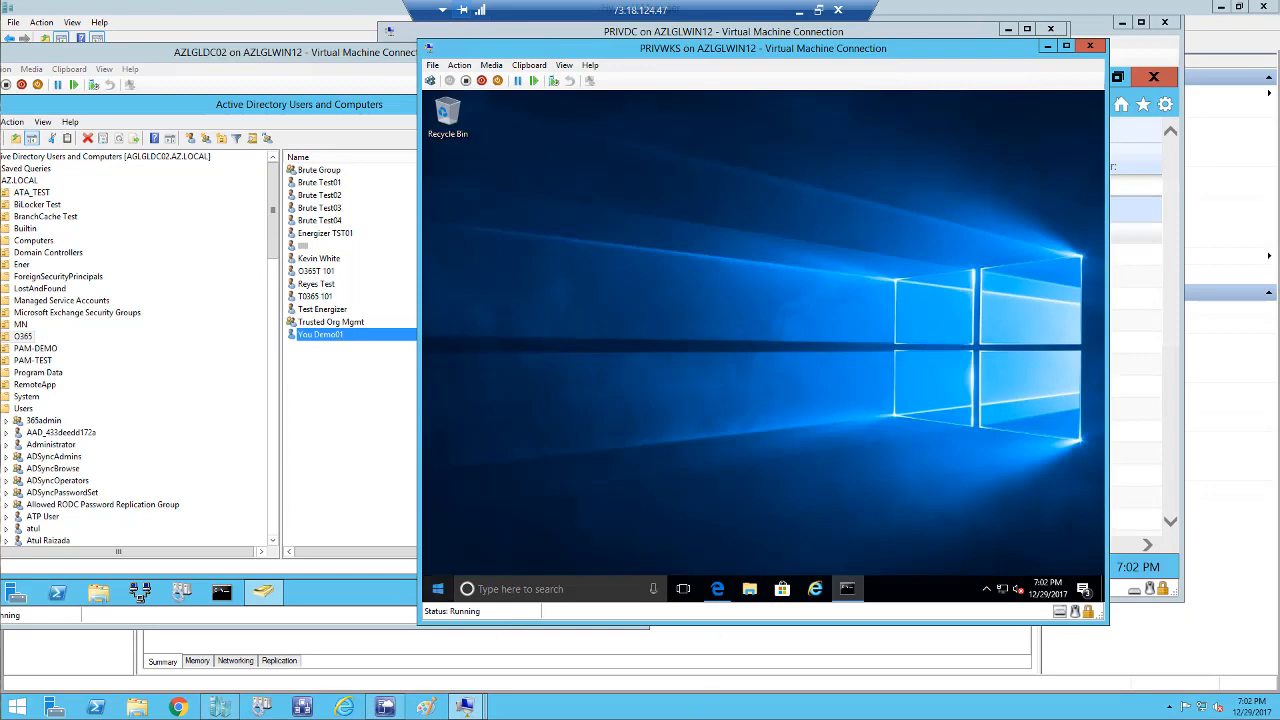
On PRIVDC, open PAM objects and review the AZ.repadmin group's members.
{"action": "mouse_move", "coordinate": [474, 710]}
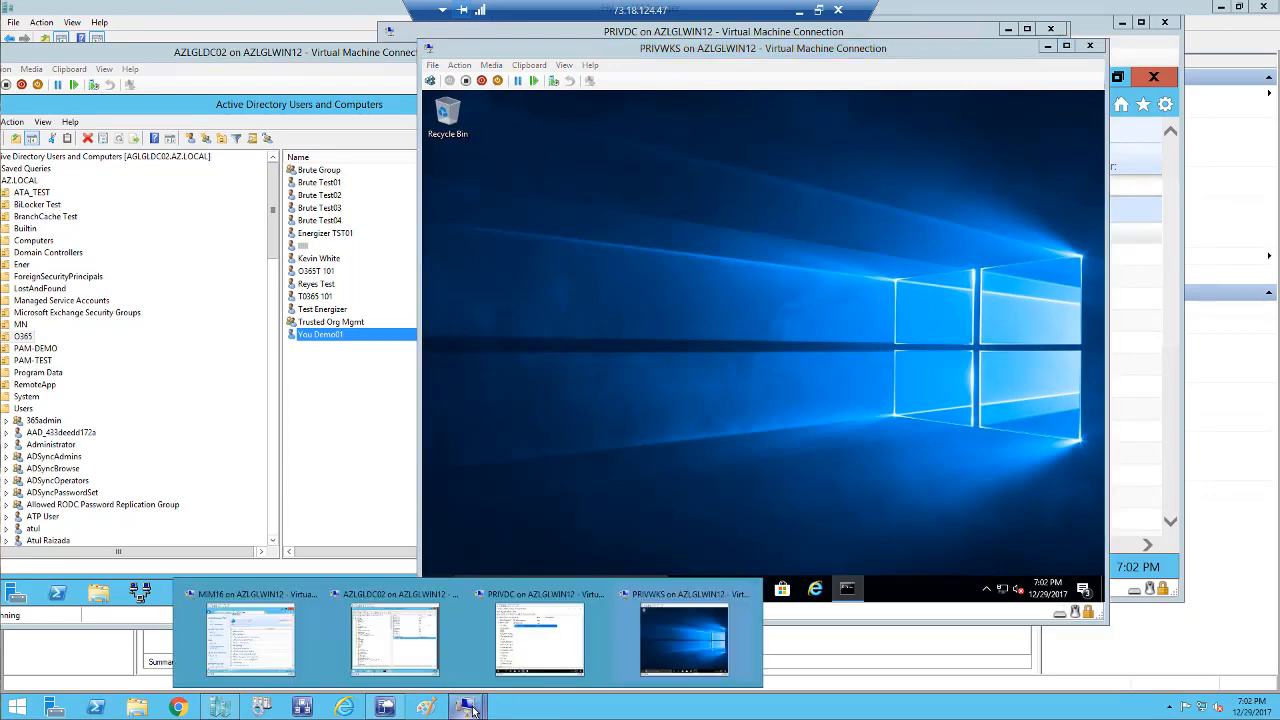
{"action": "left_click", "coordinate": [540, 640]}
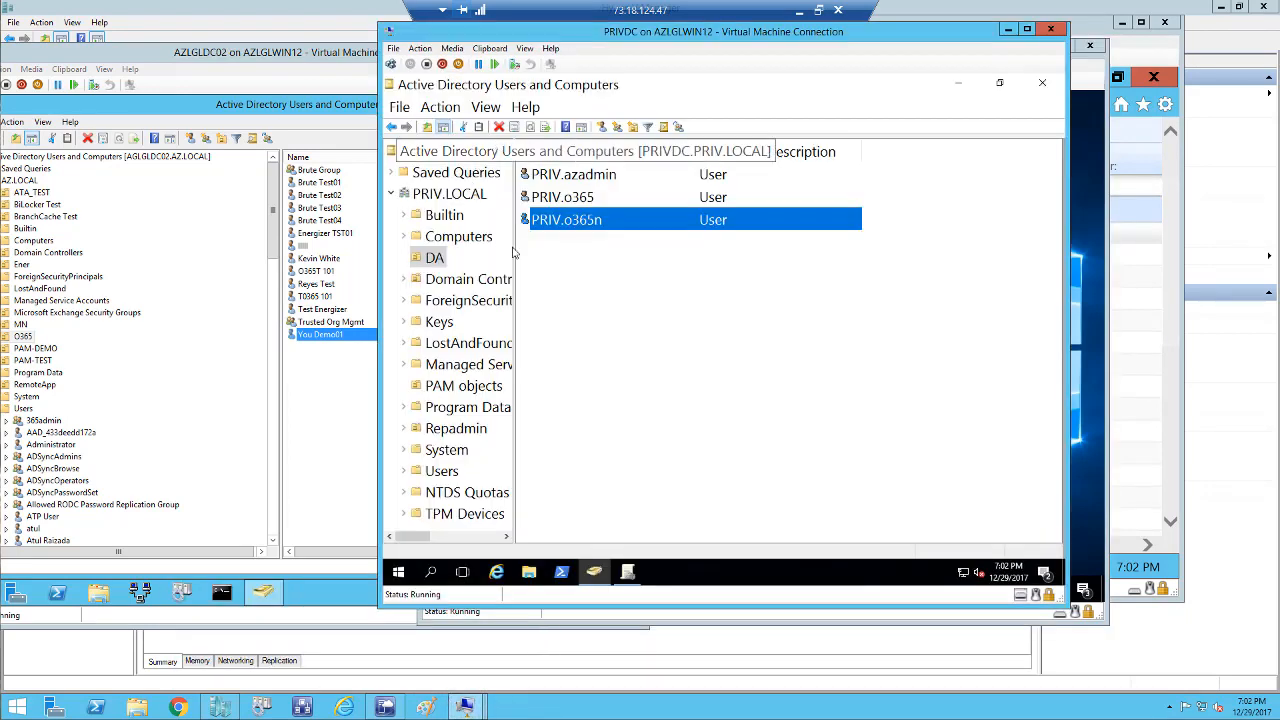
{"action": "left_click", "coordinate": [465, 388]}
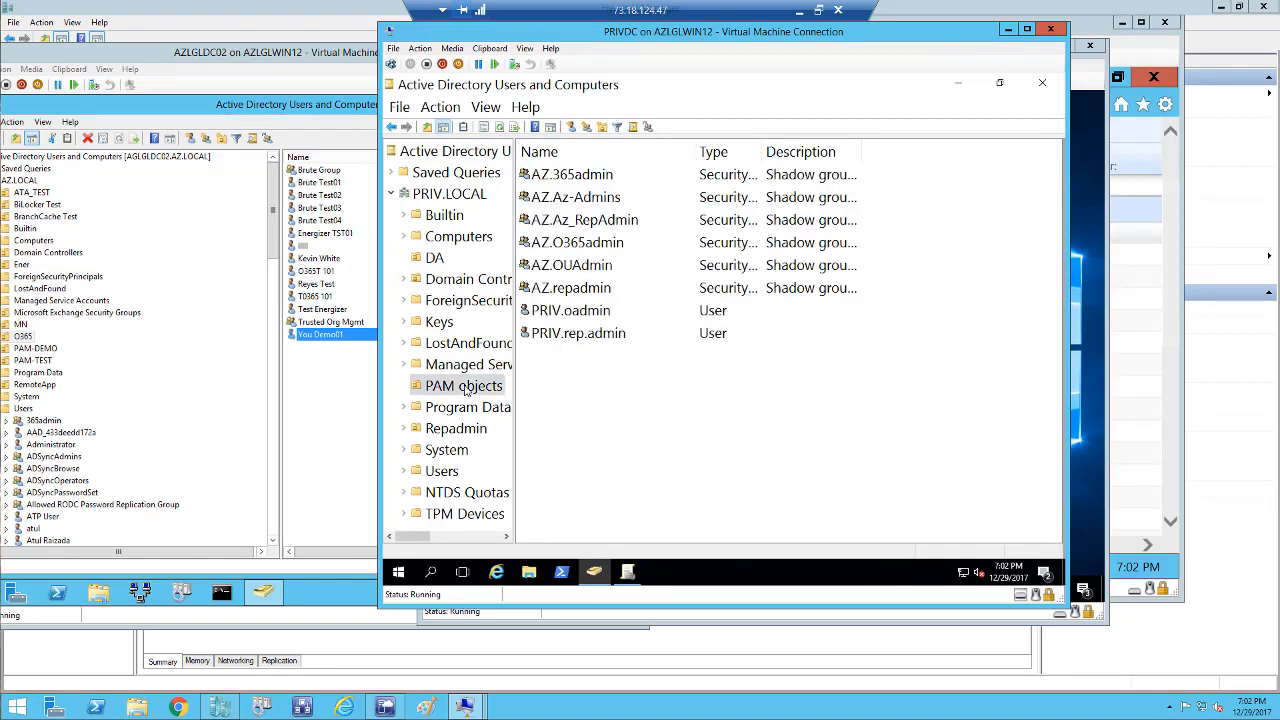
{"action": "left_click", "coordinate": [592, 292]}
{"action": "double_click", "coordinate": [592, 290]}
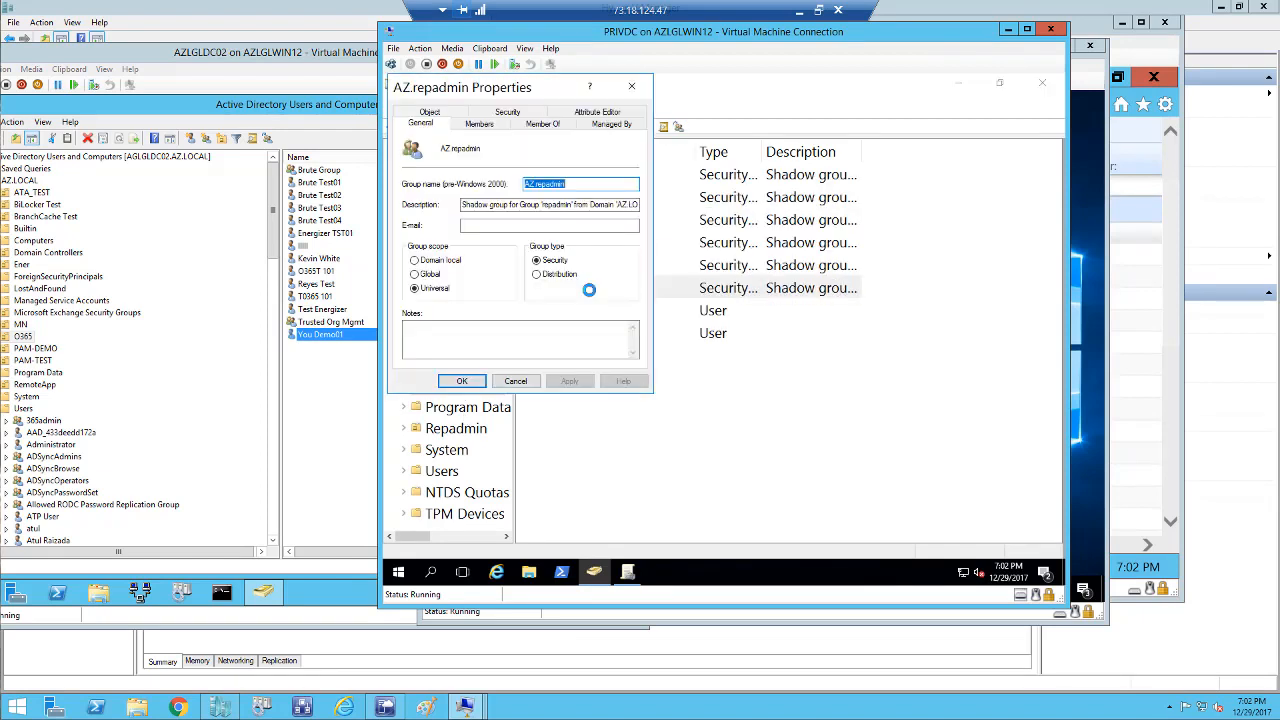
{"action": "left_click", "coordinate": [484, 126]}
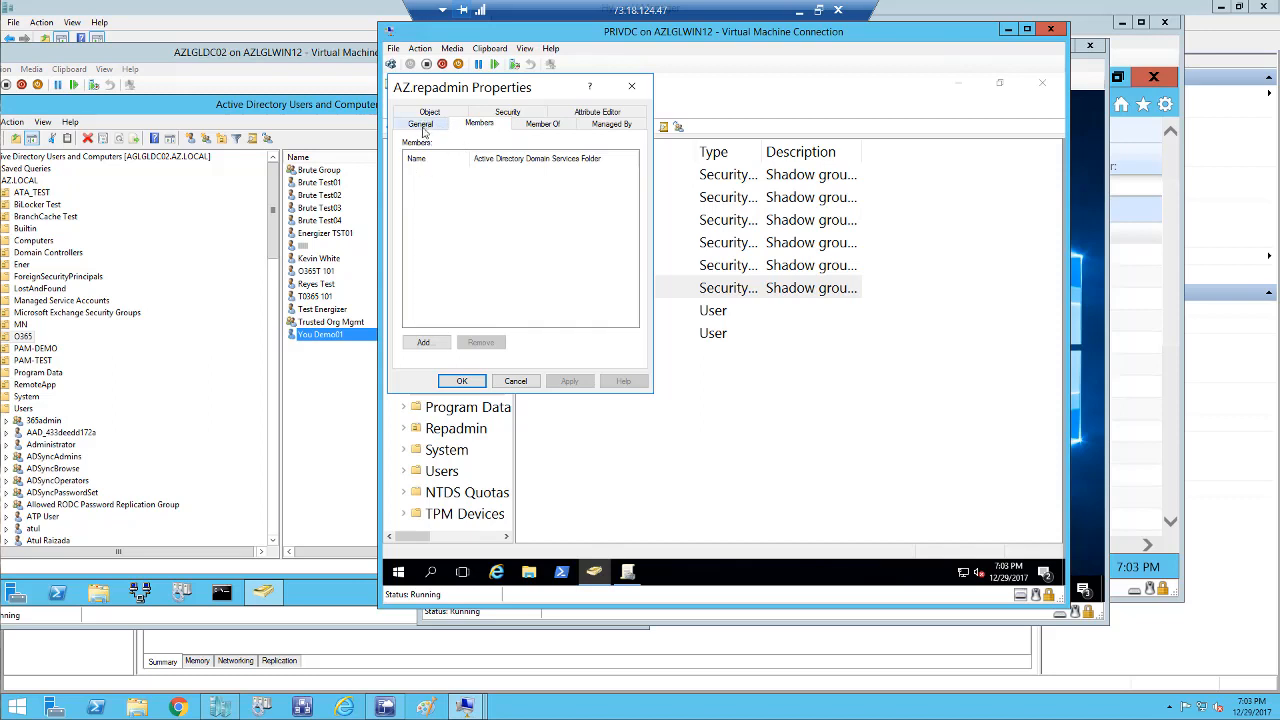
{"action": "left_click", "coordinate": [515, 381]}
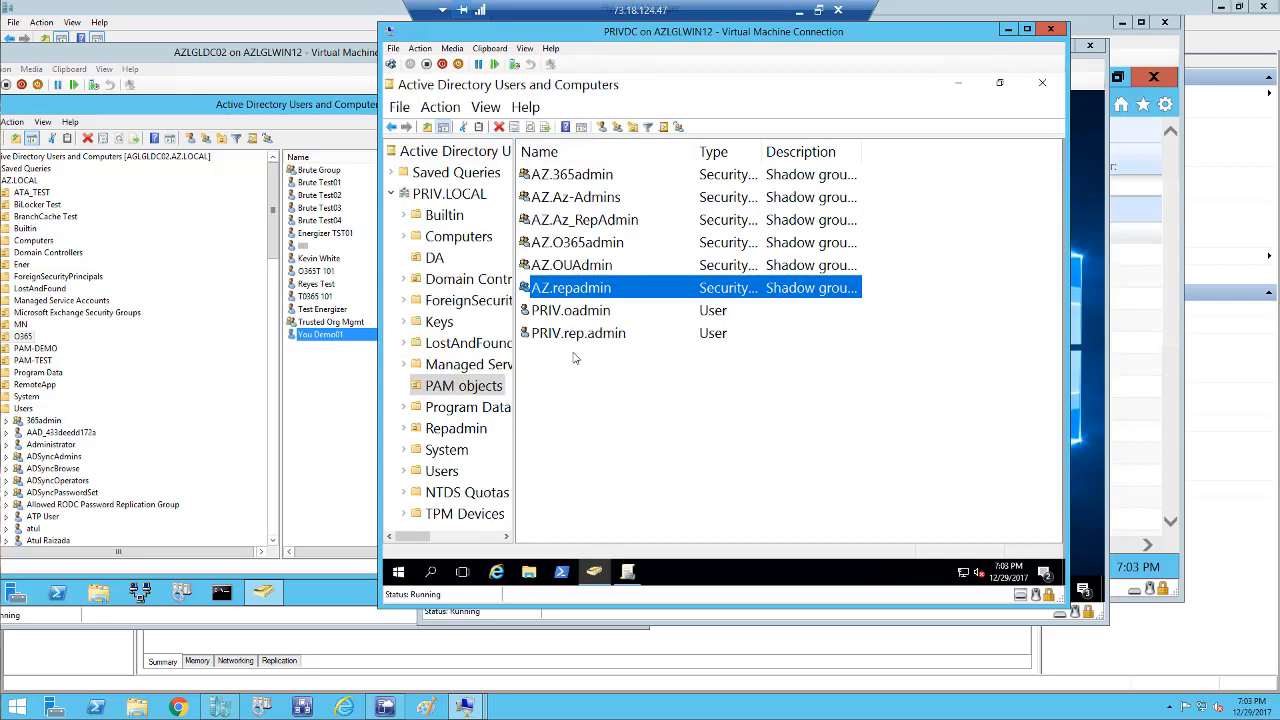
Review PRIV.rep.admin's account settings, then close Active Directory Users and Computers.
{"action": "left_click", "coordinate": [592, 226]}
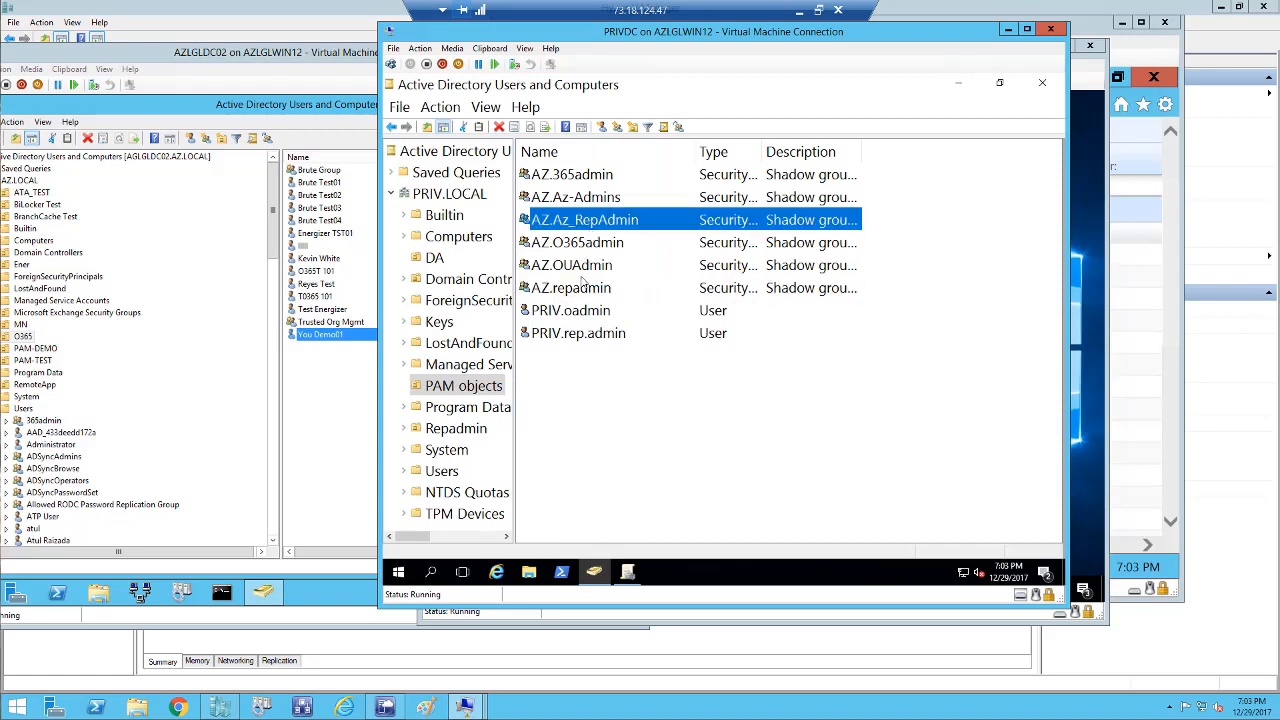
{"action": "left_click", "coordinate": [592, 336]}
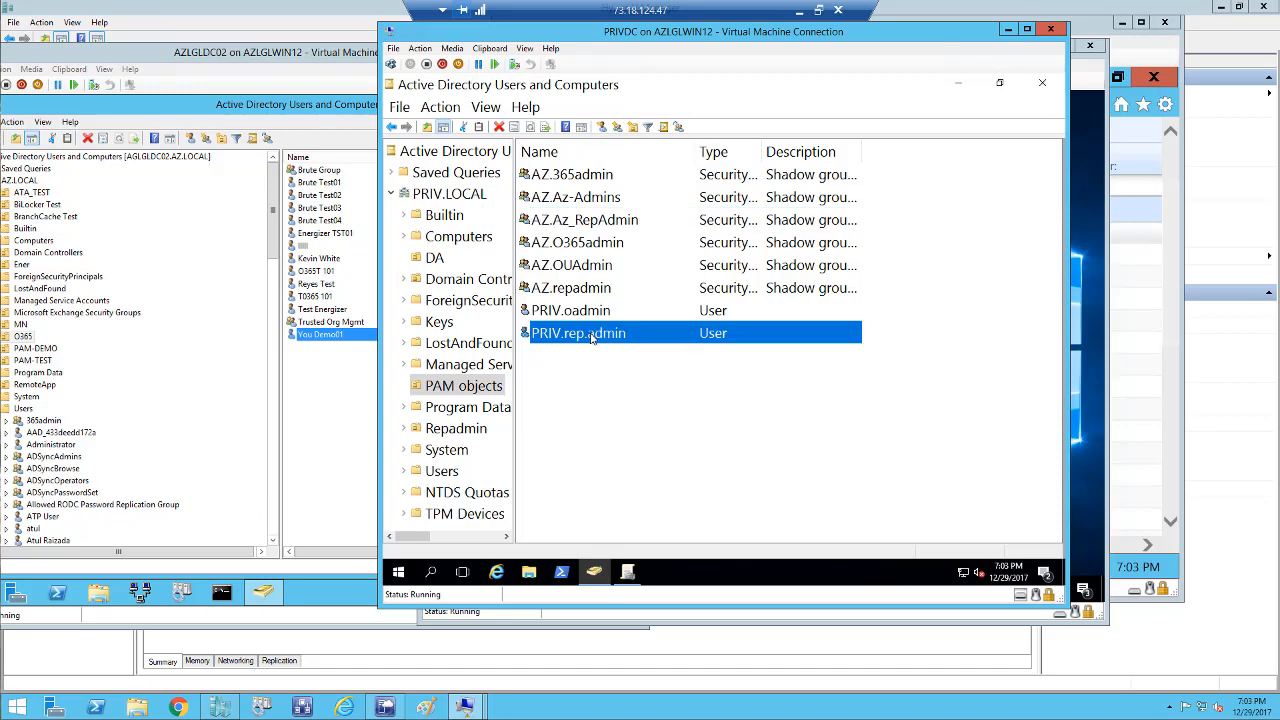
{"action": "double_click", "coordinate": [592, 338]}
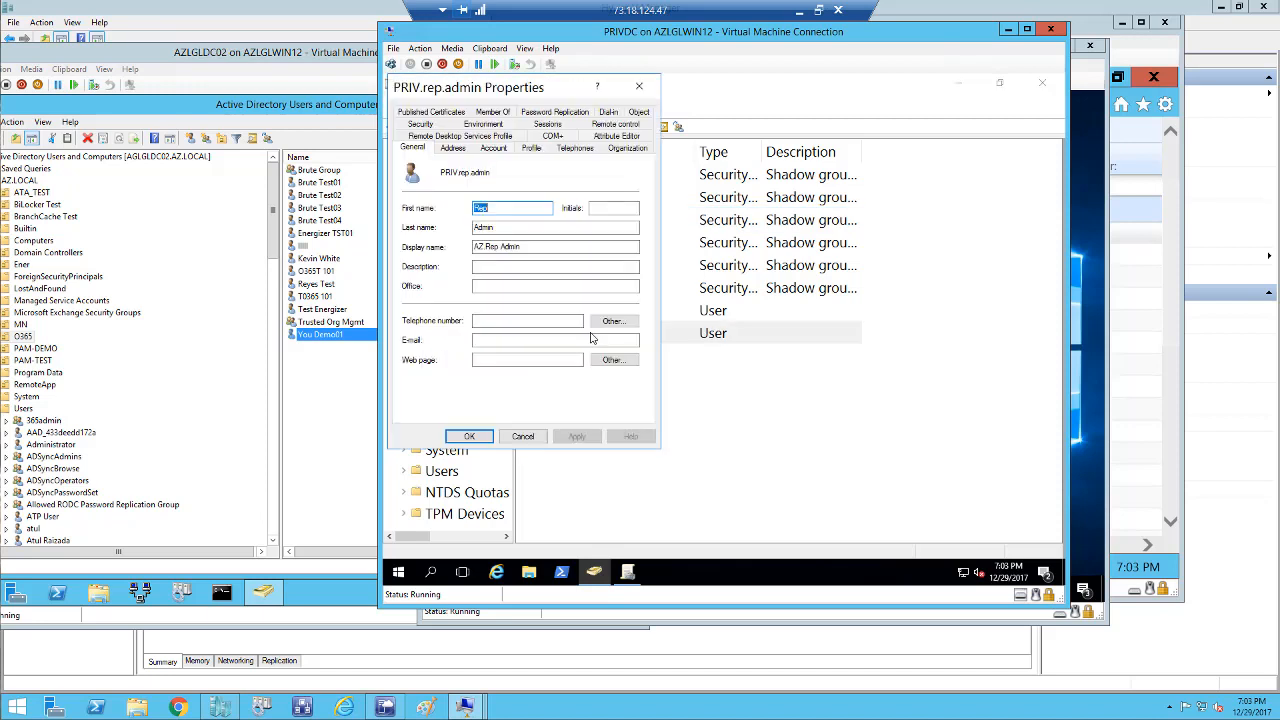
{"action": "left_click", "coordinate": [494, 148]}
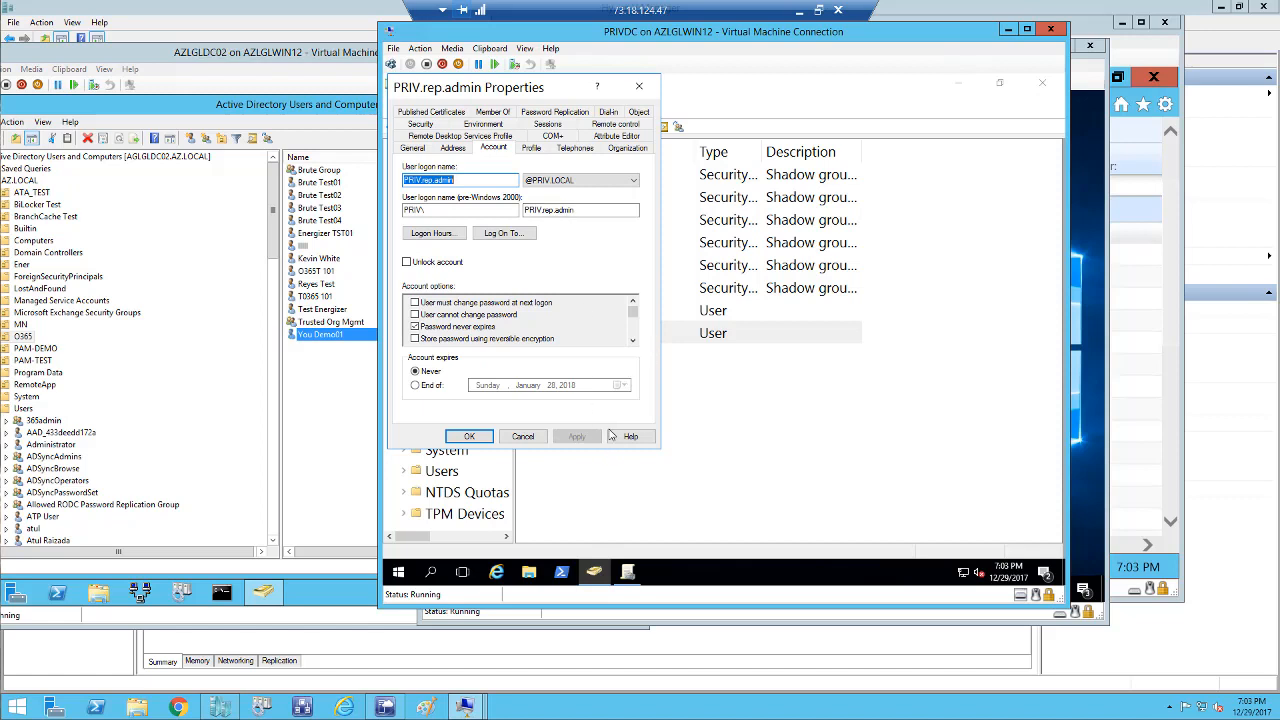
{"action": "left_click", "coordinate": [526, 438]}
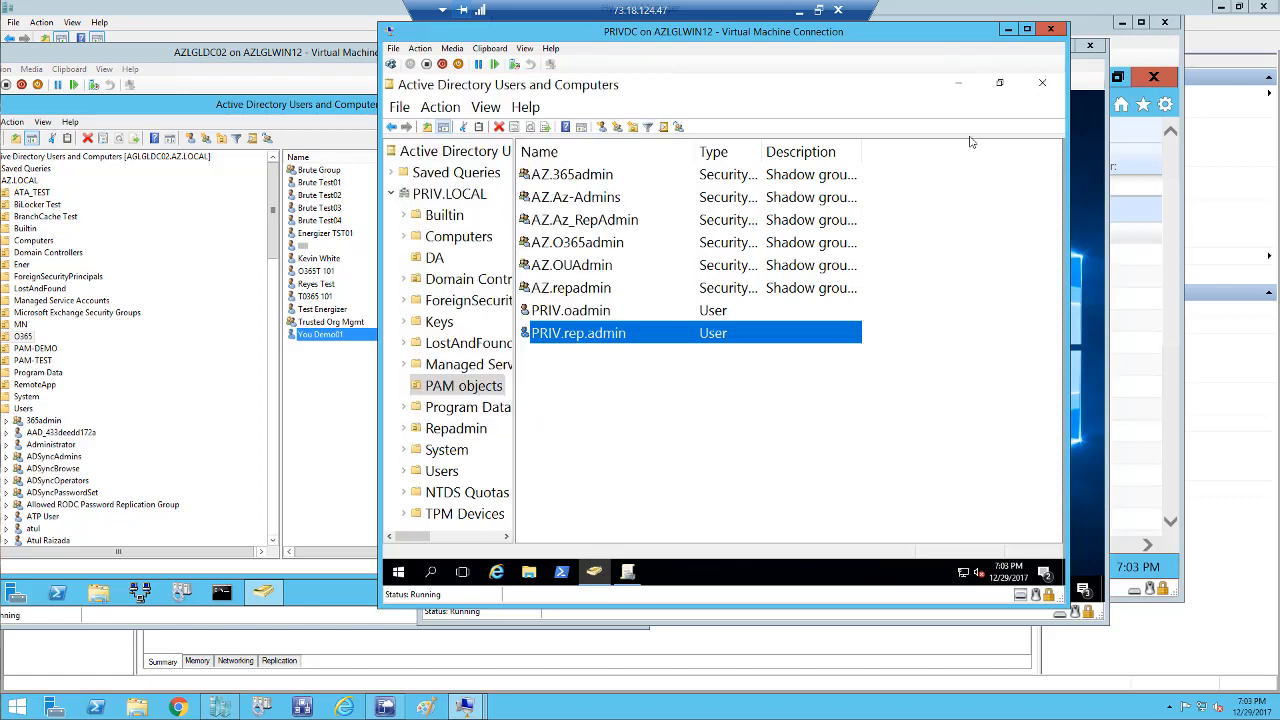
{"action": "left_click", "coordinate": [1041, 83]}
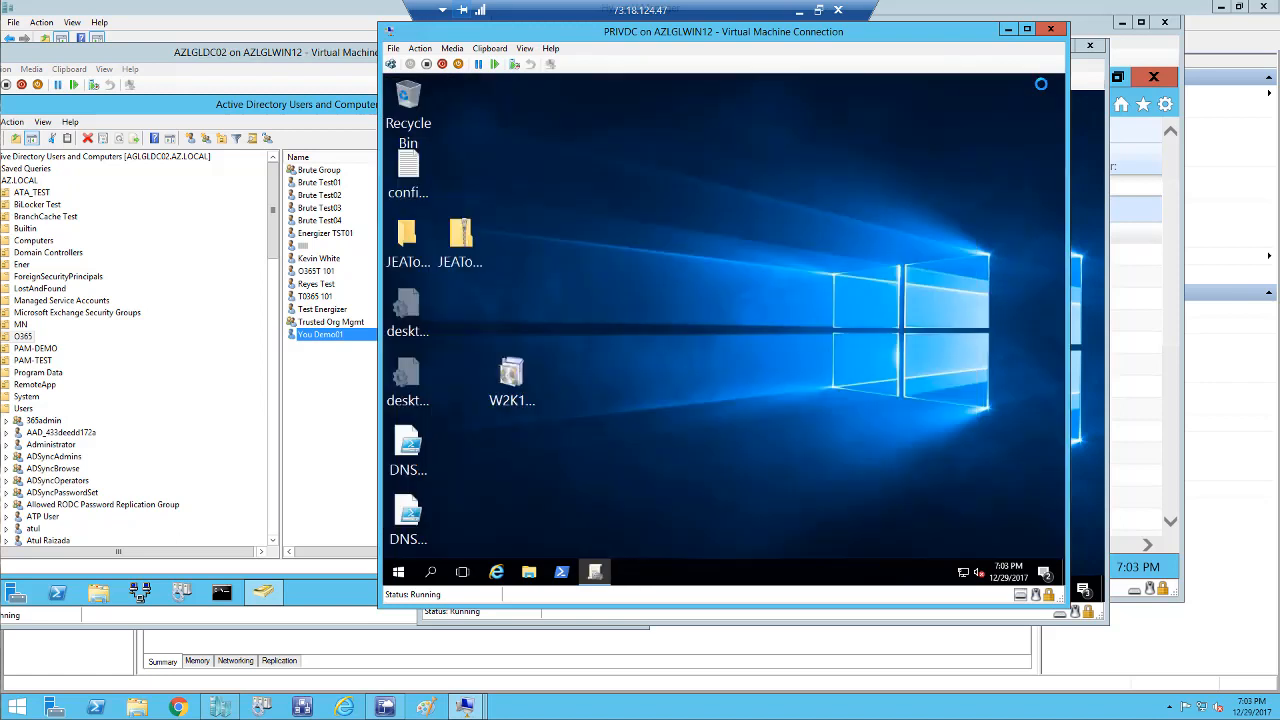
Sign out of the PRIVWKS session via the VM's Ctrl+Alt+Delete action.
{"action": "left_click", "coordinate": [1094, 538]}
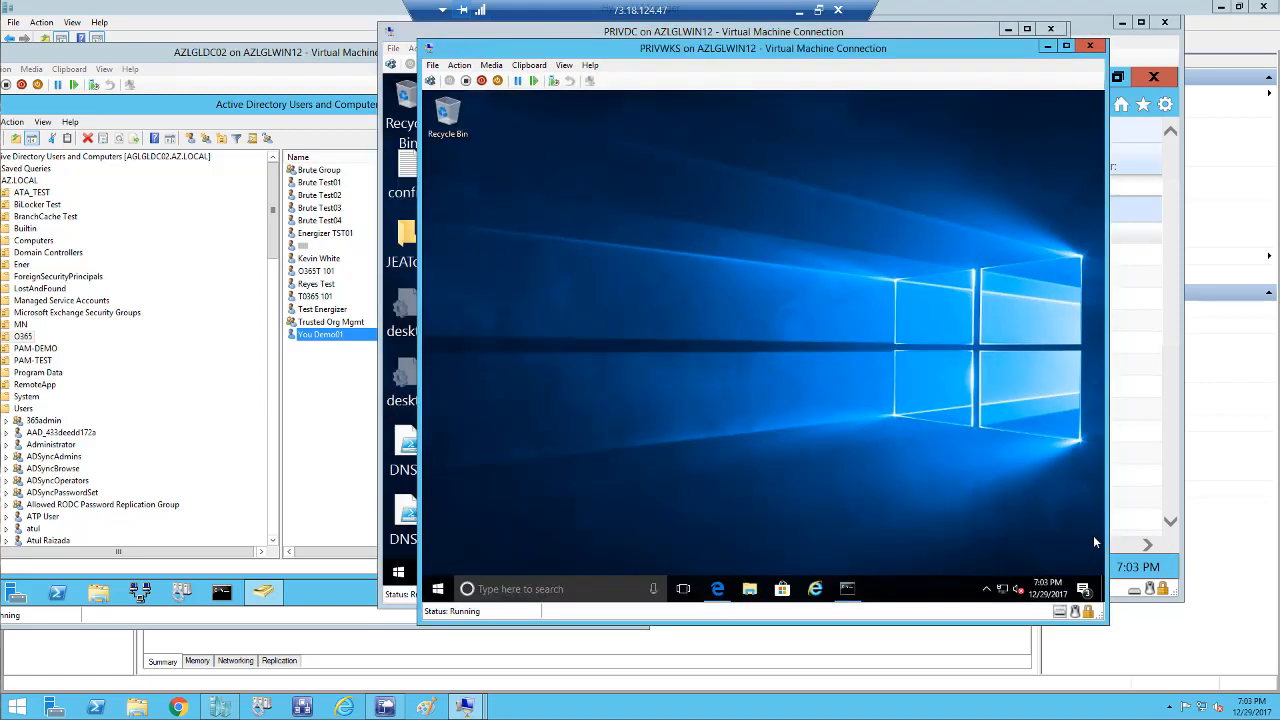
{"action": "left_click", "coordinate": [458, 66]}
{"action": "mouse_move", "coordinate": [445, 68]}
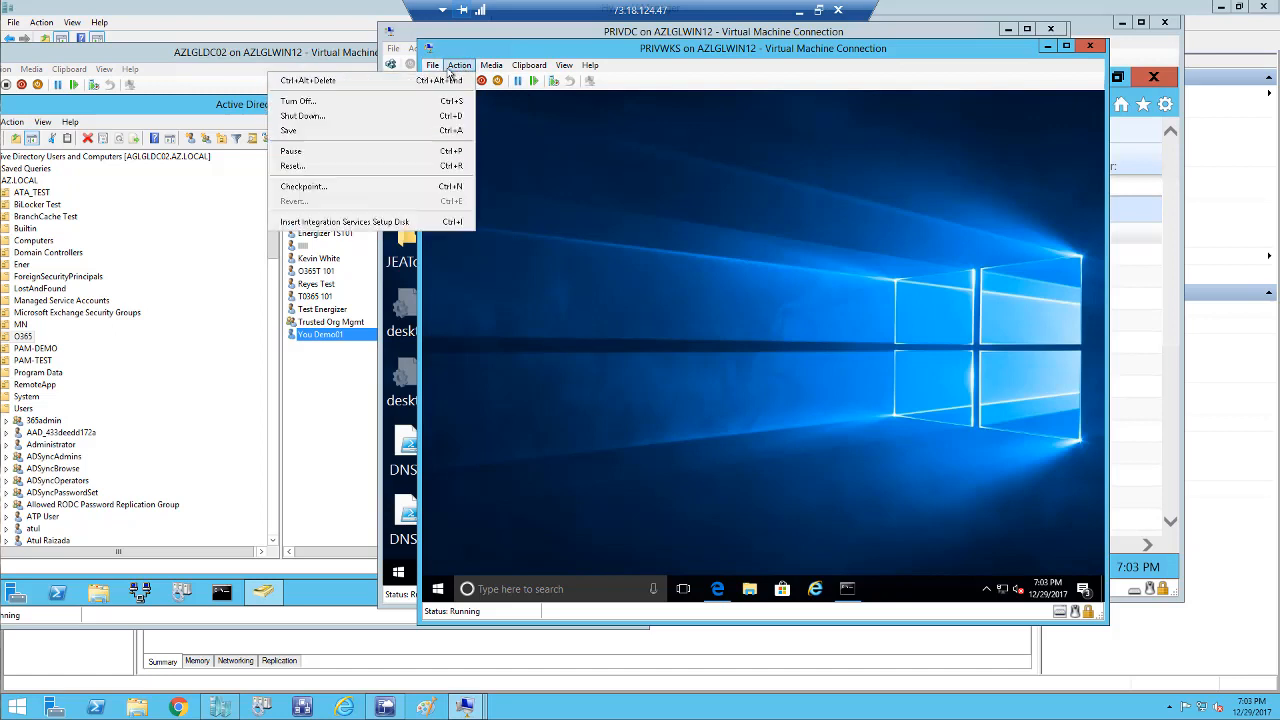
{"action": "left_click", "coordinate": [450, 80]}
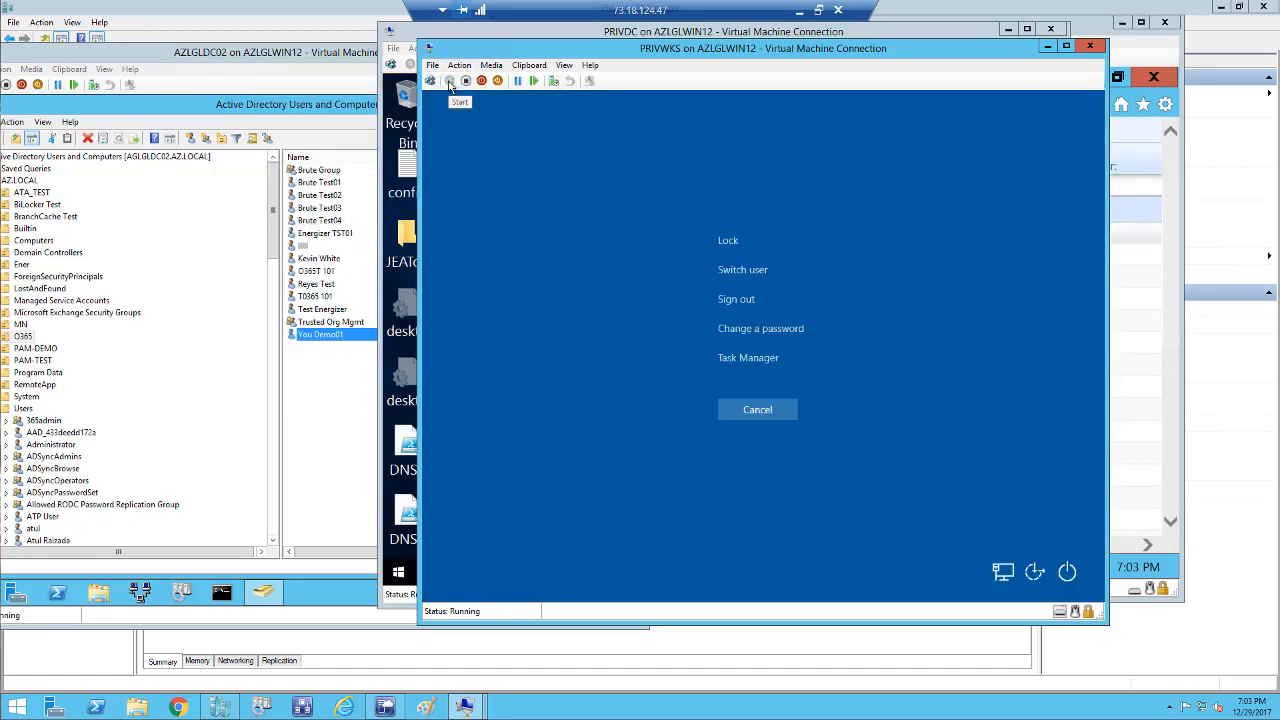
{"action": "left_click", "coordinate": [737, 302]}
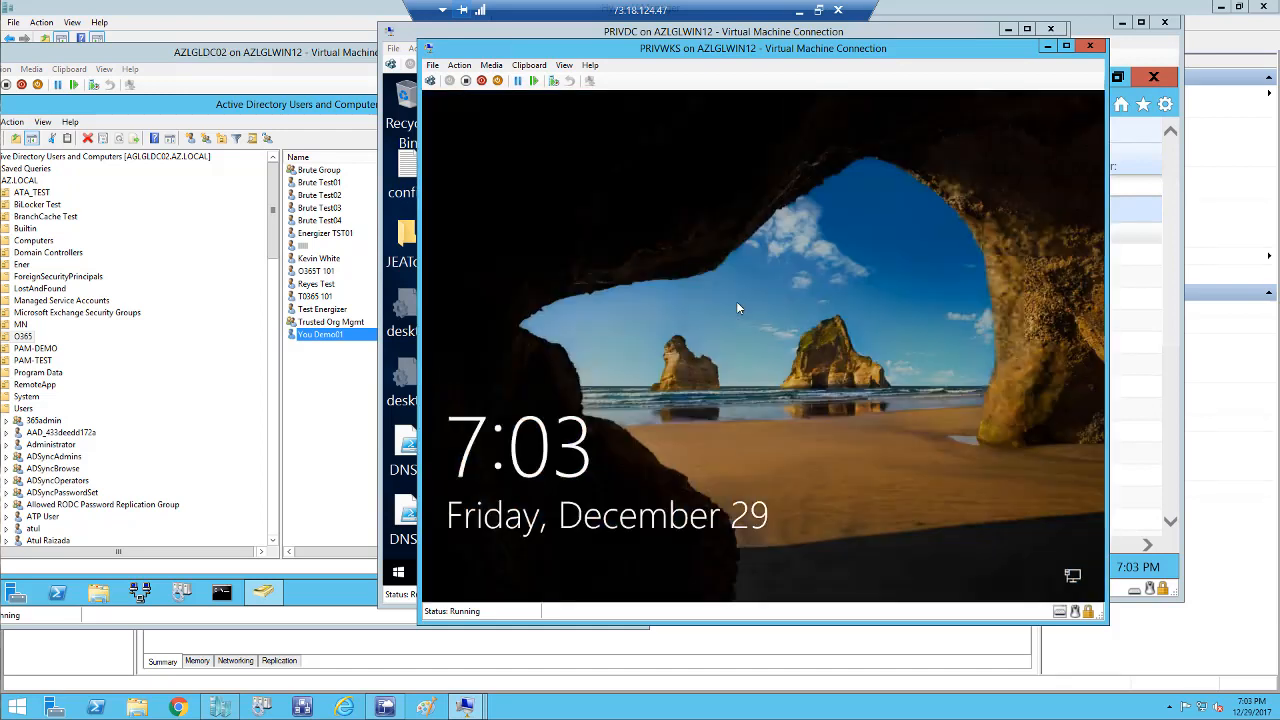
Sign back in as Other user with the PRIV rep admin account and its password.
{"action": "left_click", "coordinate": [459, 65]}
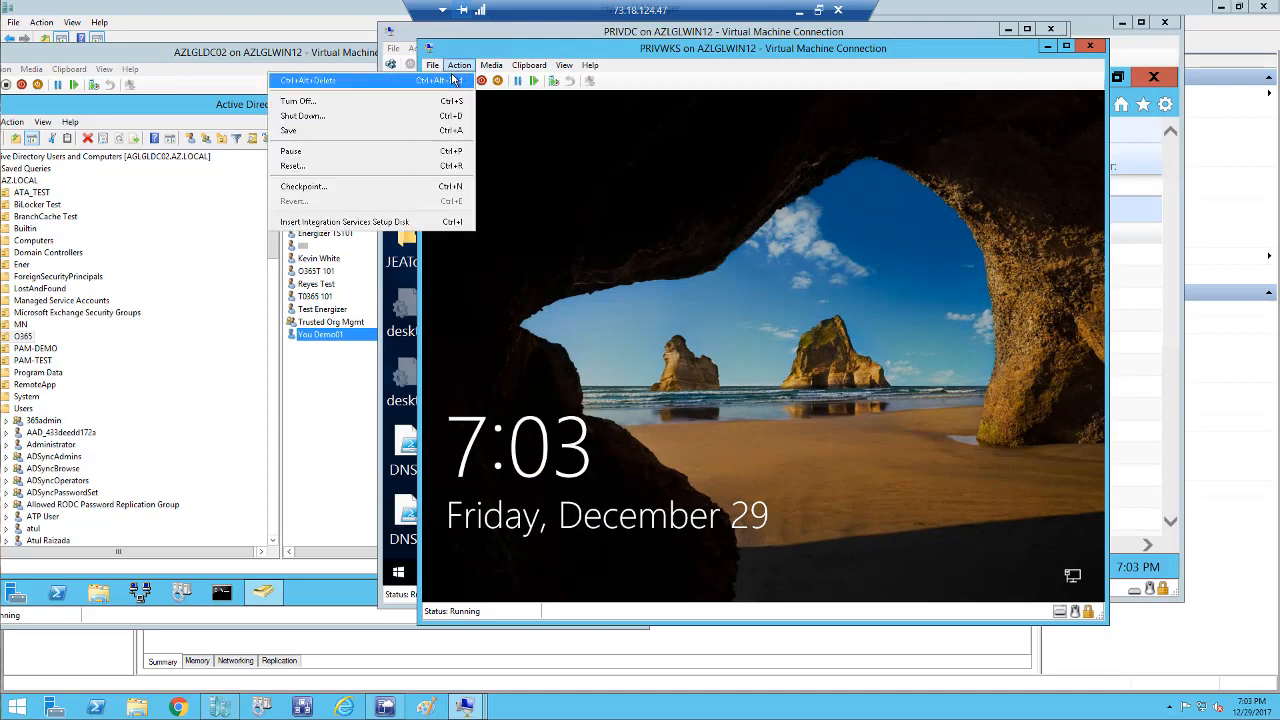
{"action": "left_click", "coordinate": [490, 80]}
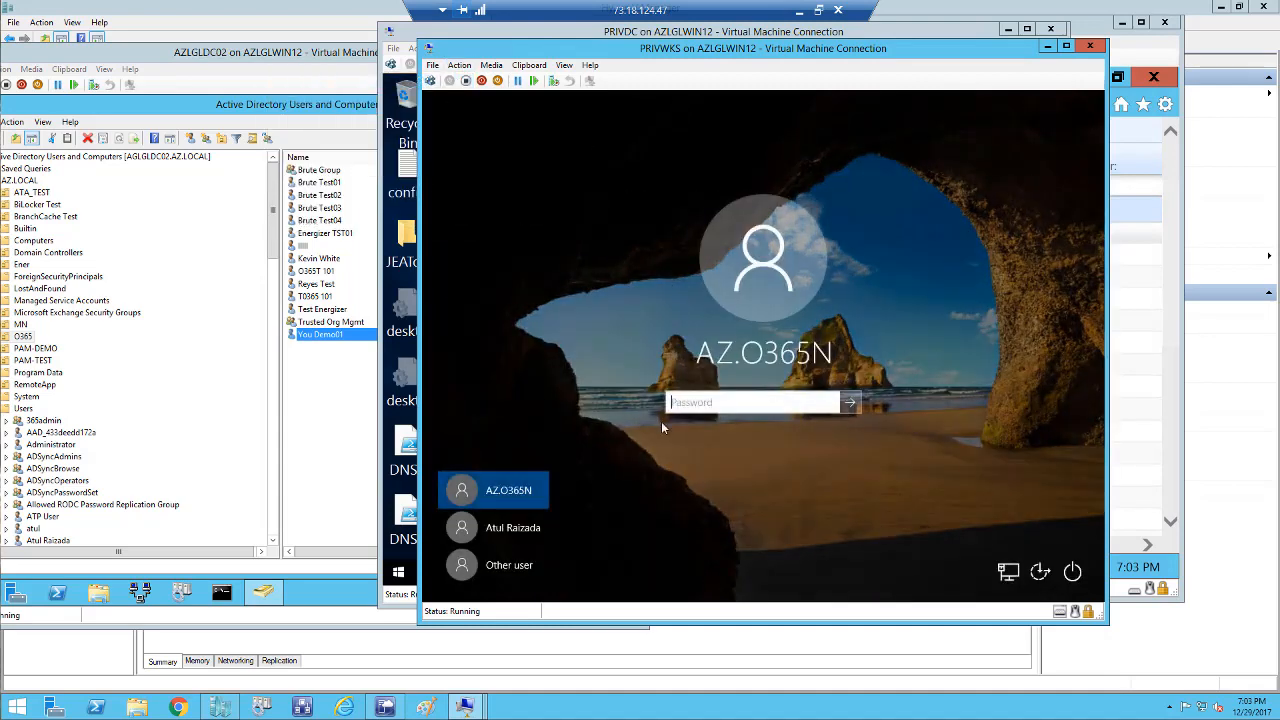
{"action": "left_click", "coordinate": [510, 565]}
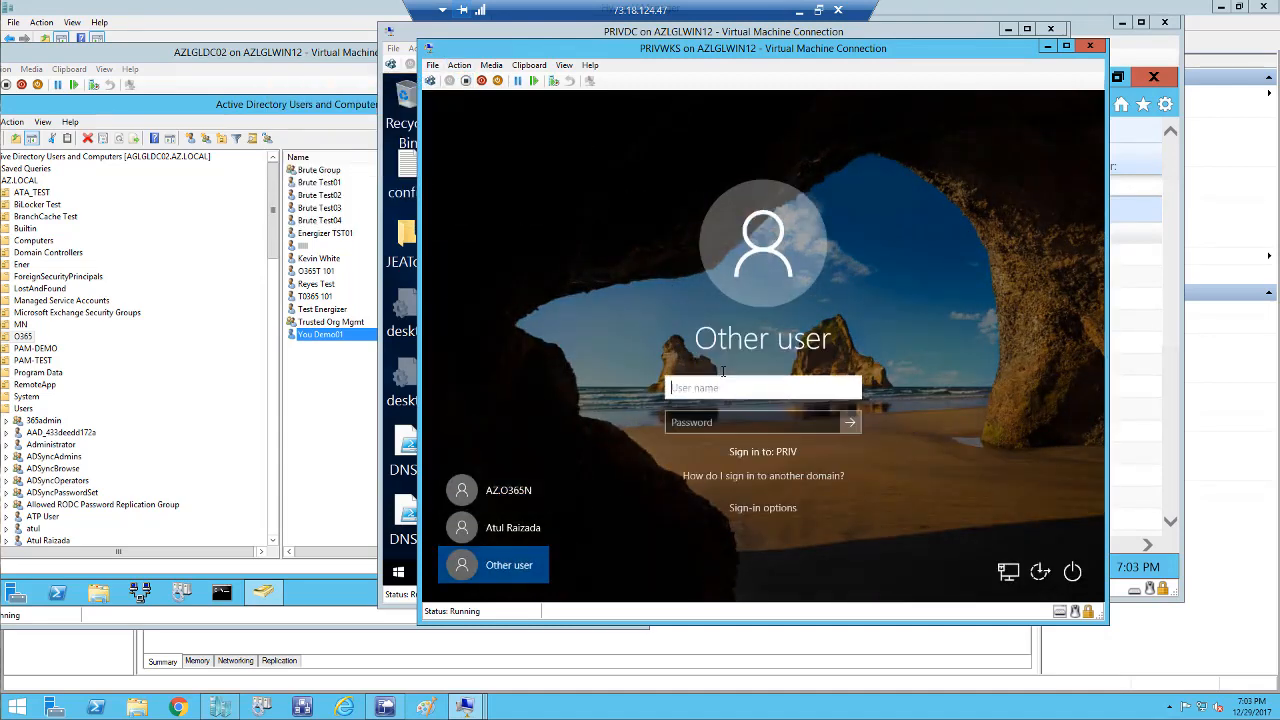
{"action": "key", "text": "Tab"}
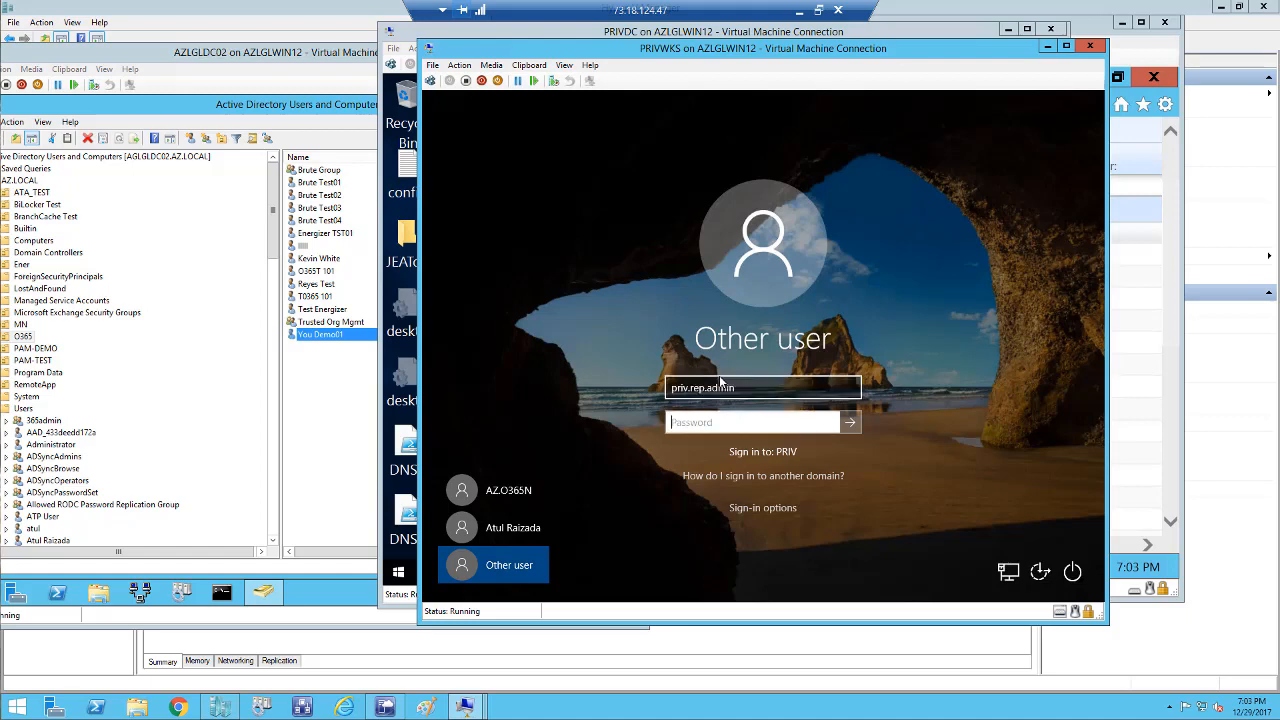
{"action": "key", "text": "Return"}
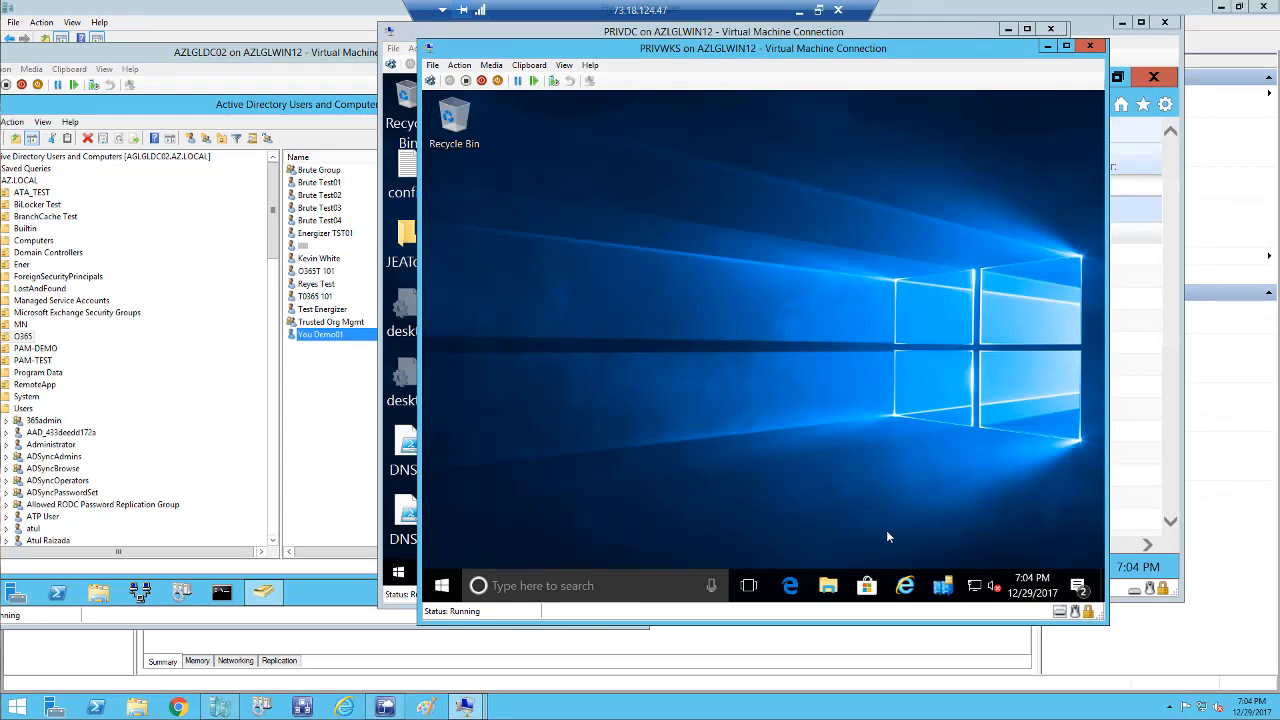
Open Sites and Services and expand the Azure and On-Prem sites to view their domain controllers.
{"action": "left_click", "coordinate": [942, 588]}
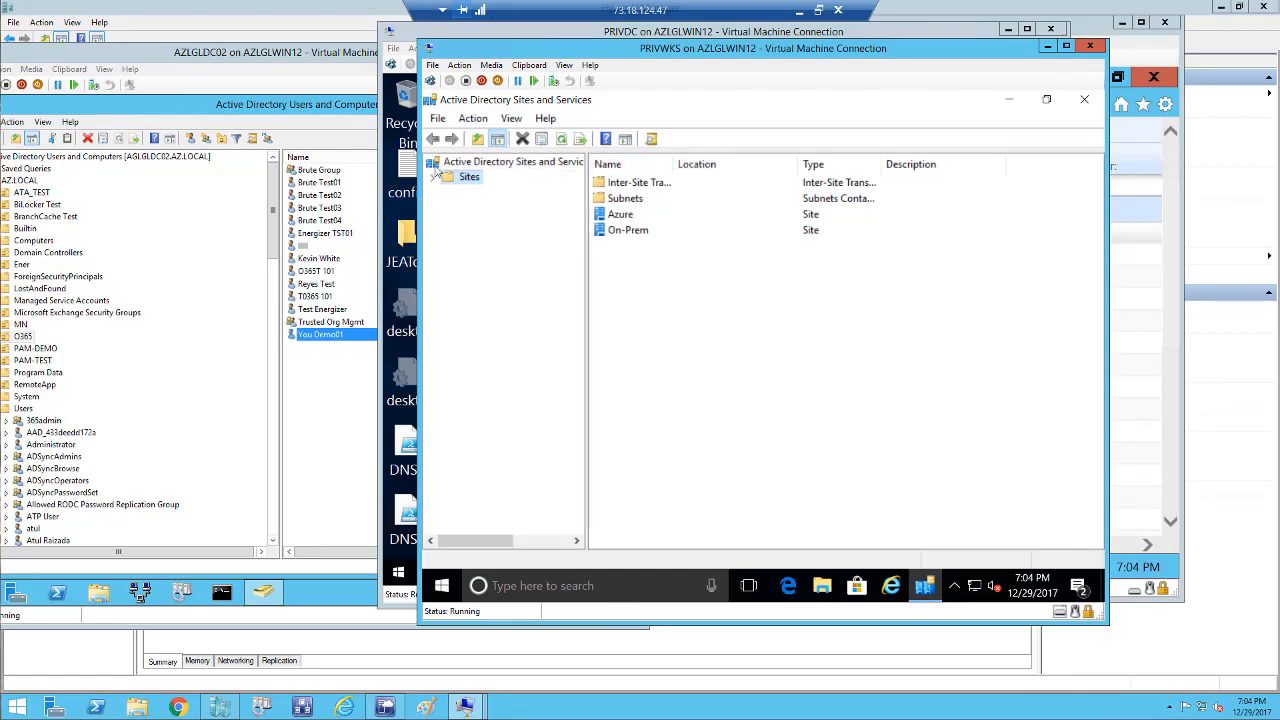
{"action": "left_click", "coordinate": [433, 177]}
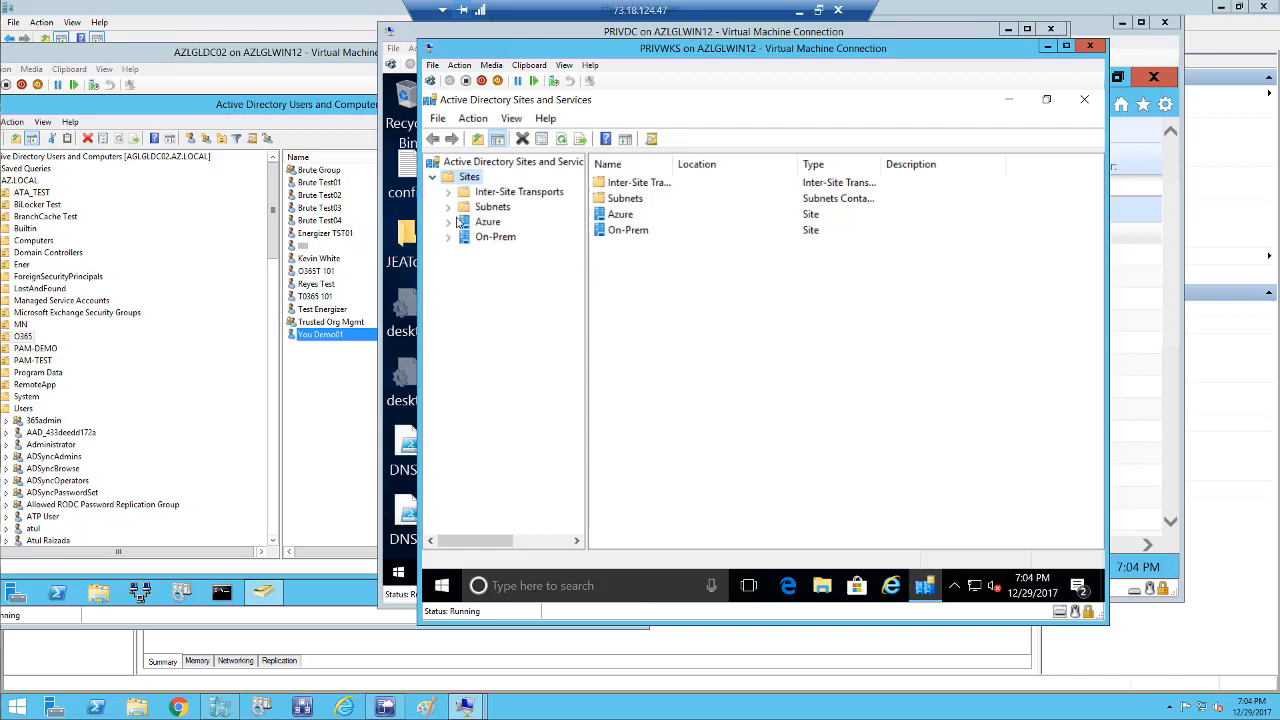
{"action": "left_click", "coordinate": [449, 223]}
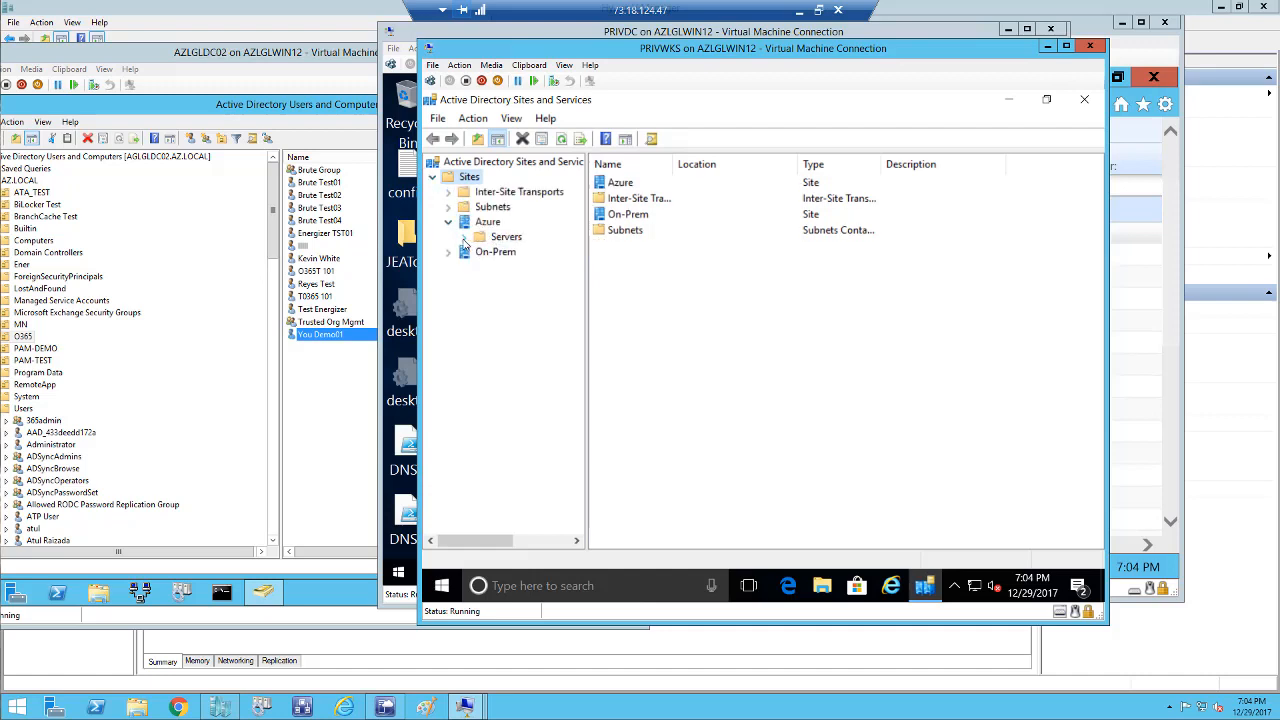
{"action": "left_click", "coordinate": [464, 239]}
{"action": "left_click", "coordinate": [523, 256]}
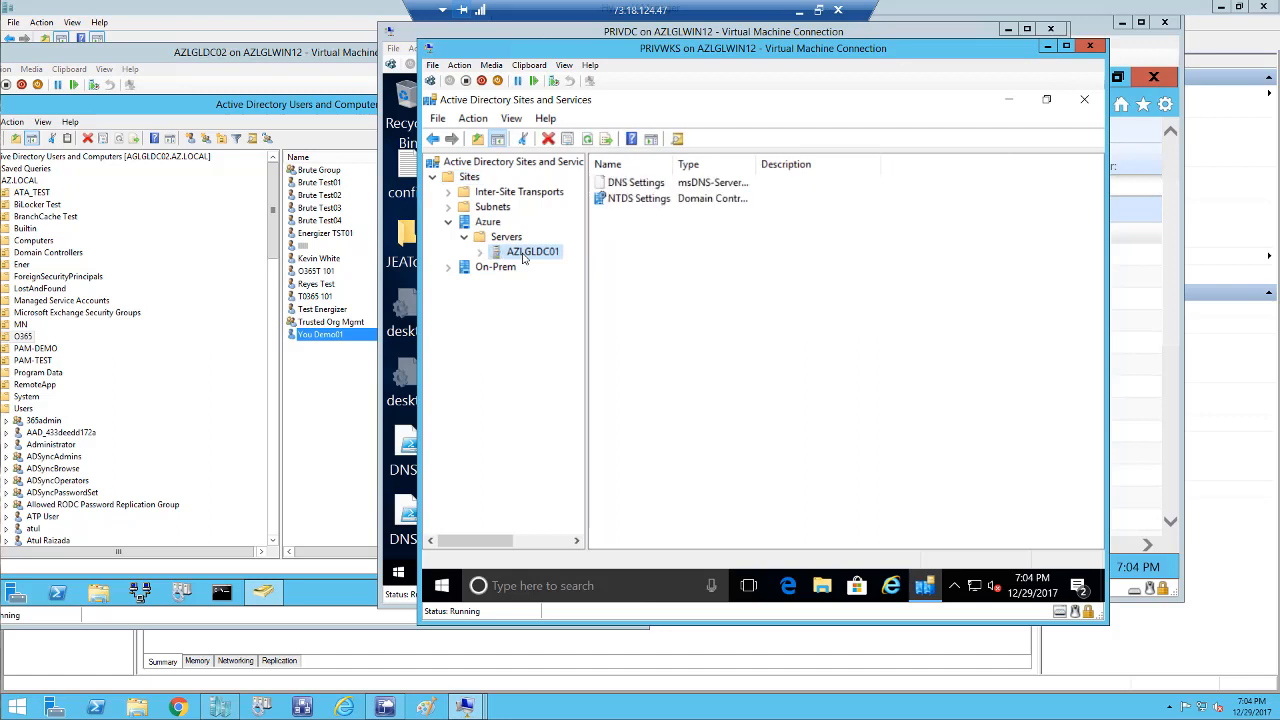
{"action": "left_click", "coordinate": [448, 267]}
{"action": "left_click", "coordinate": [464, 282]}
{"action": "left_click", "coordinate": [508, 284]}
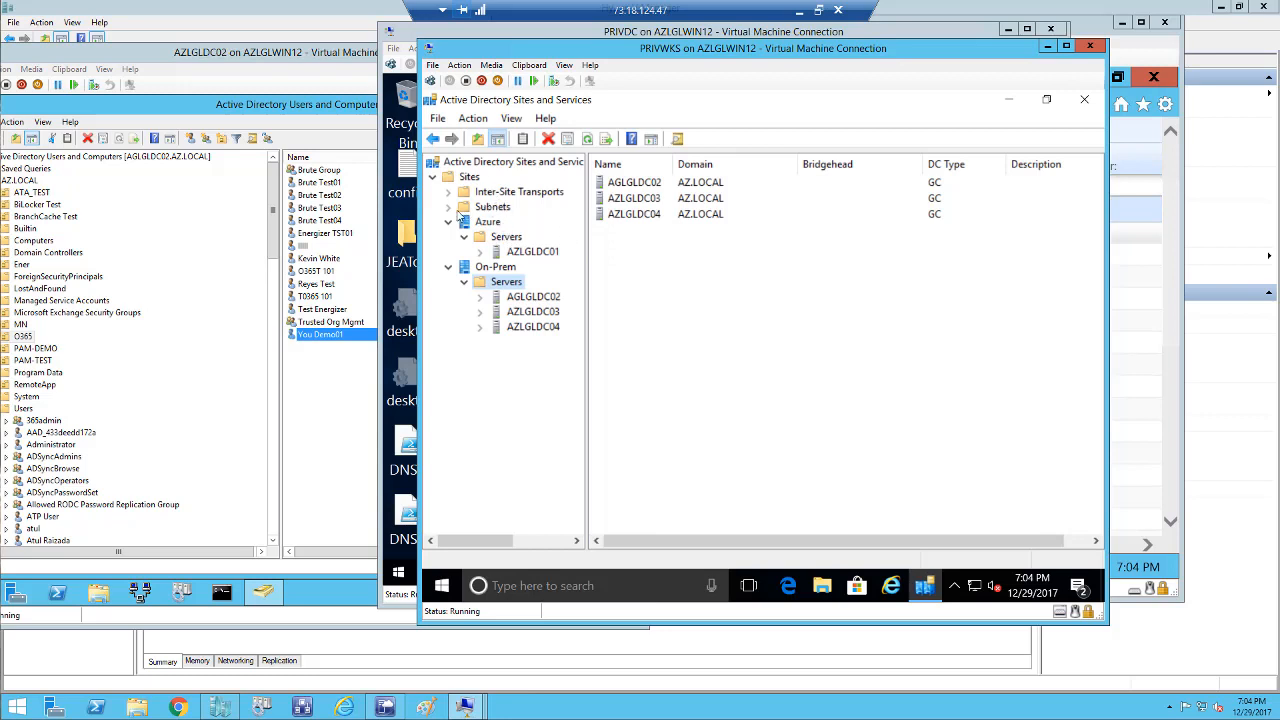
Expand Subnets to list the three subnets, then minimize the console.
{"action": "left_click", "coordinate": [449, 207]}
{"action": "left_click", "coordinate": [490, 207]}
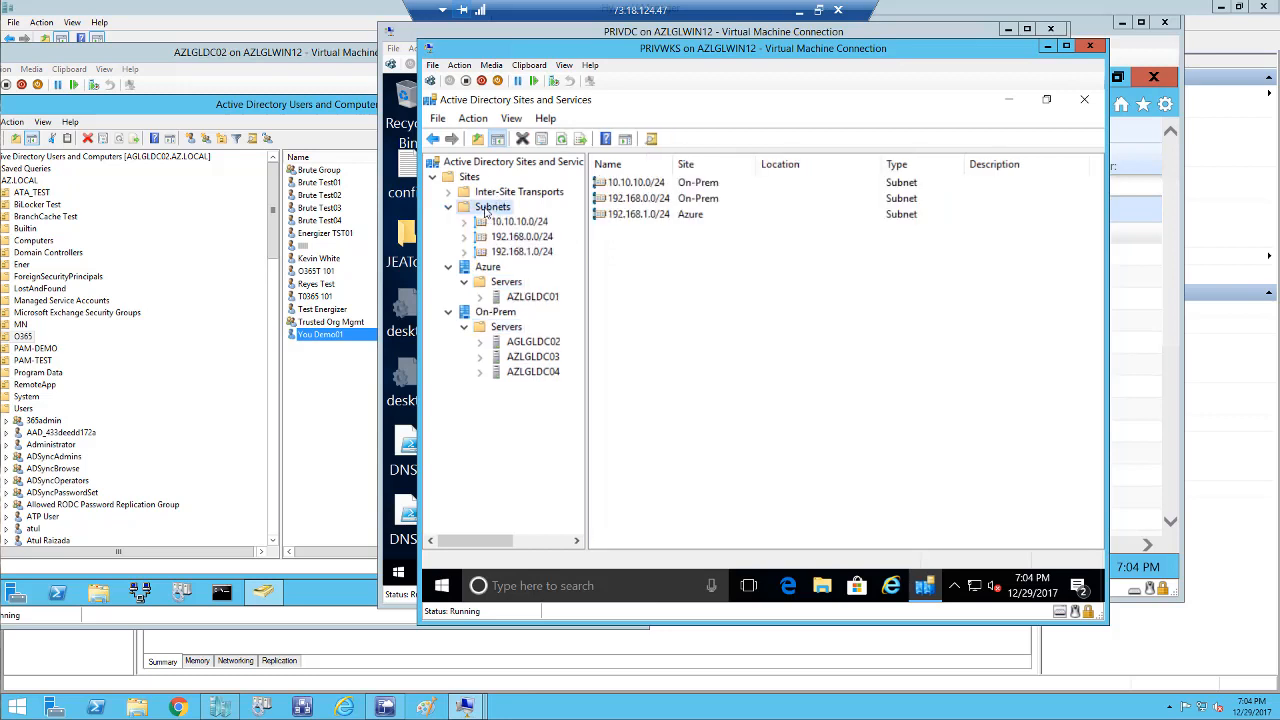
{"action": "right_click", "coordinate": [490, 207]}
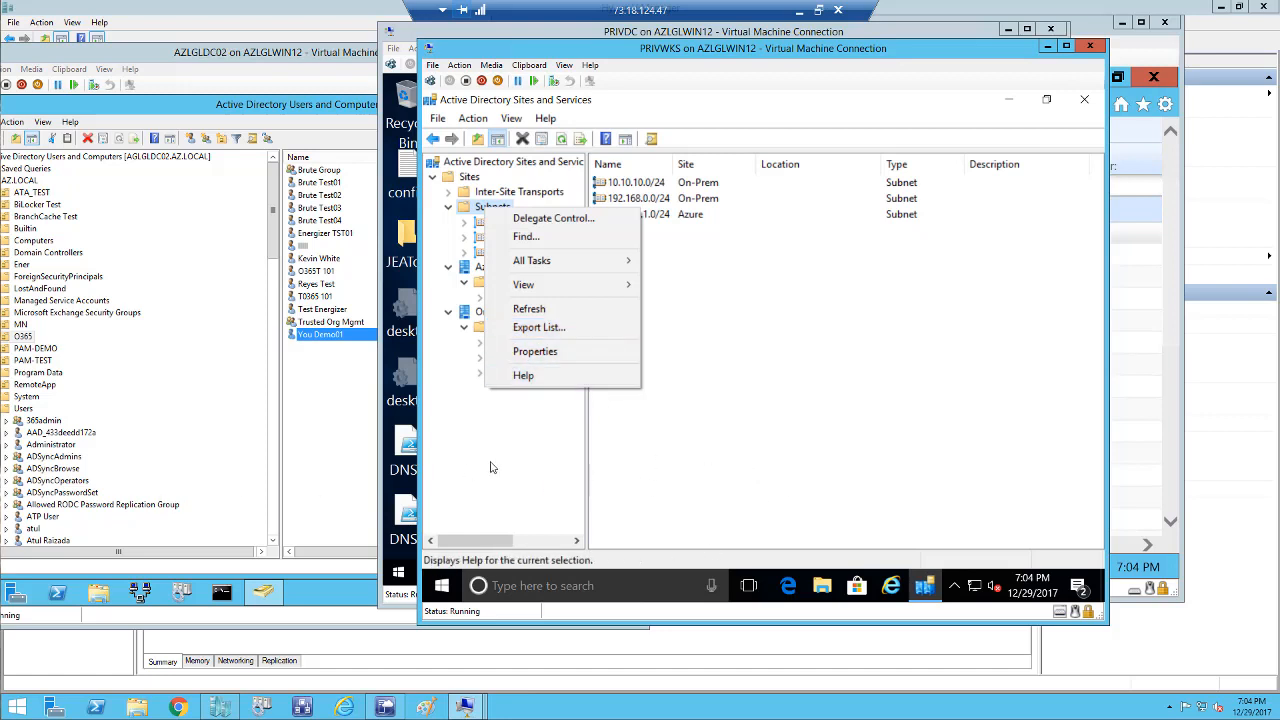
{"action": "left_click", "coordinate": [1009, 100]}
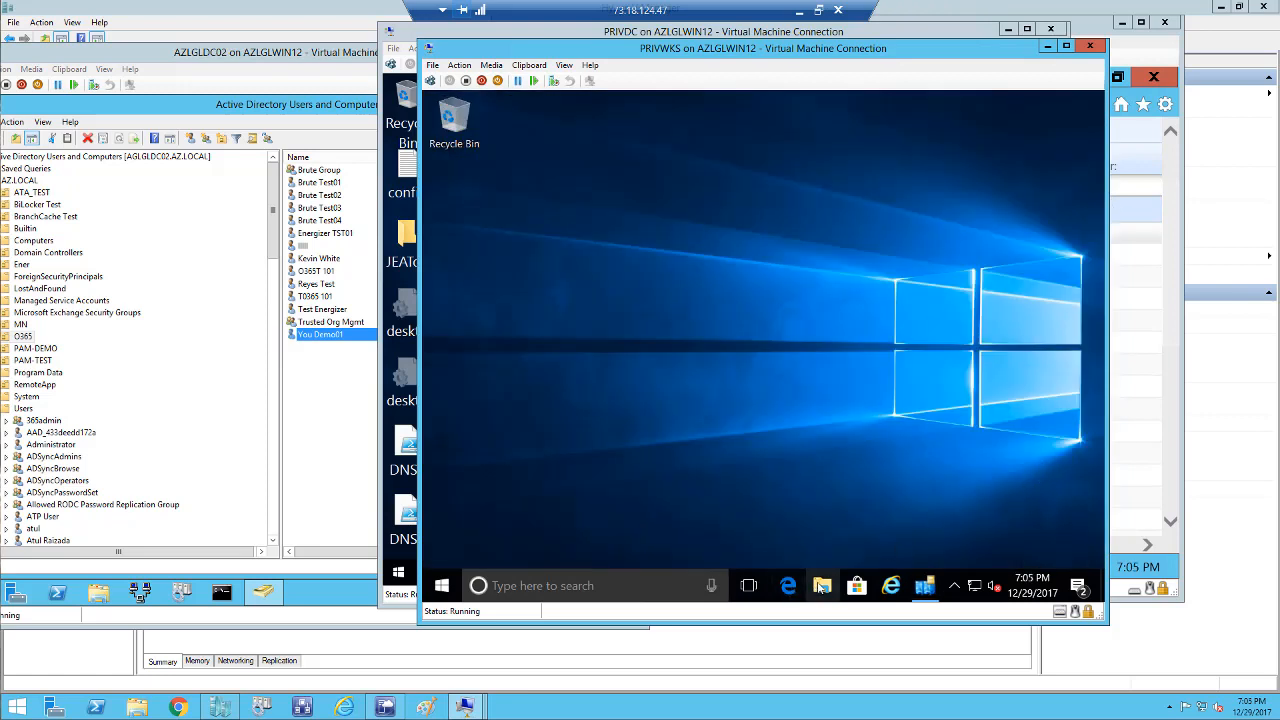
Open the PAM Portal, accept the recommended Internet Explorer 11 settings, and close the Welcome tab.
{"action": "left_click", "coordinate": [890, 587]}
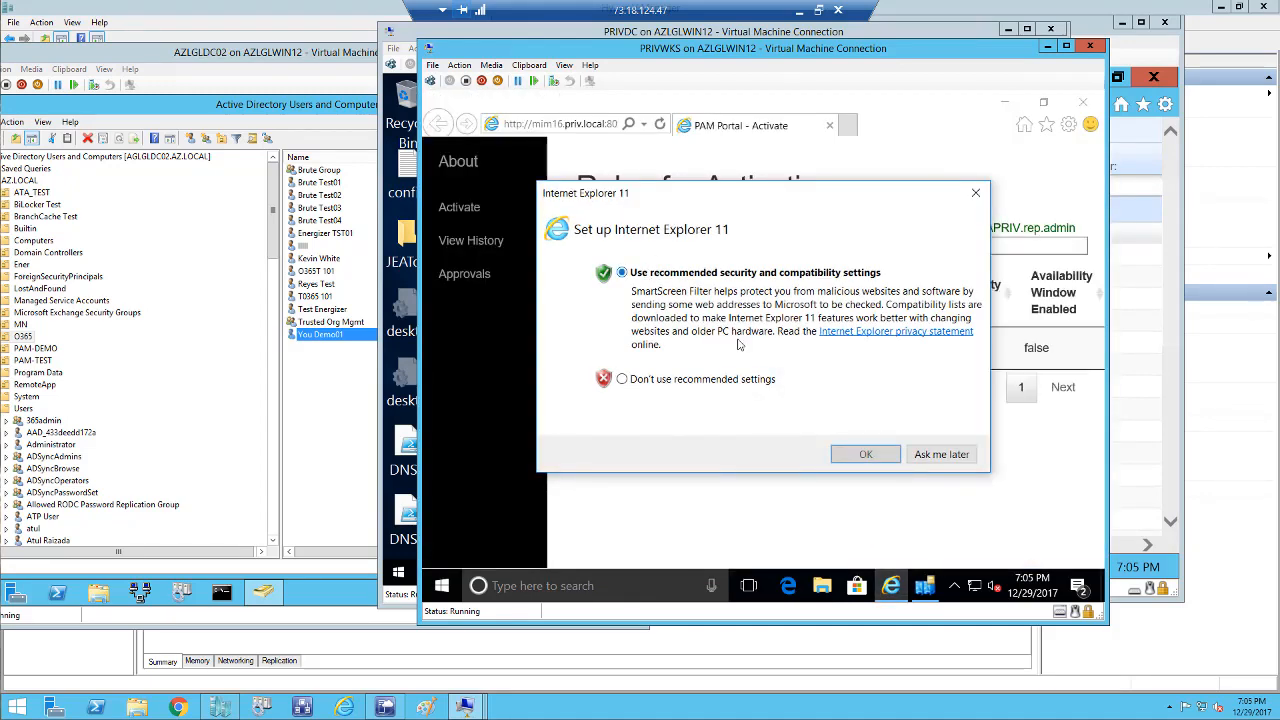
{"action": "left_click", "coordinate": [852, 455]}
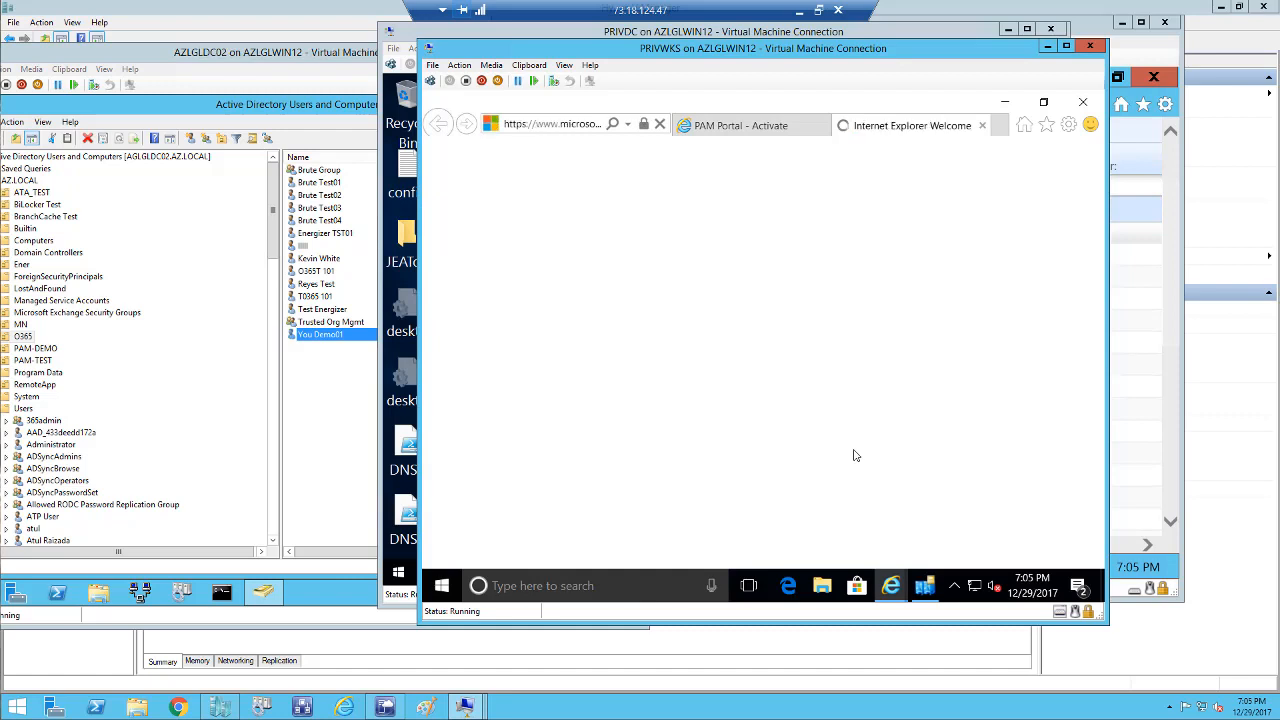
{"action": "left_click", "coordinate": [983, 128]}
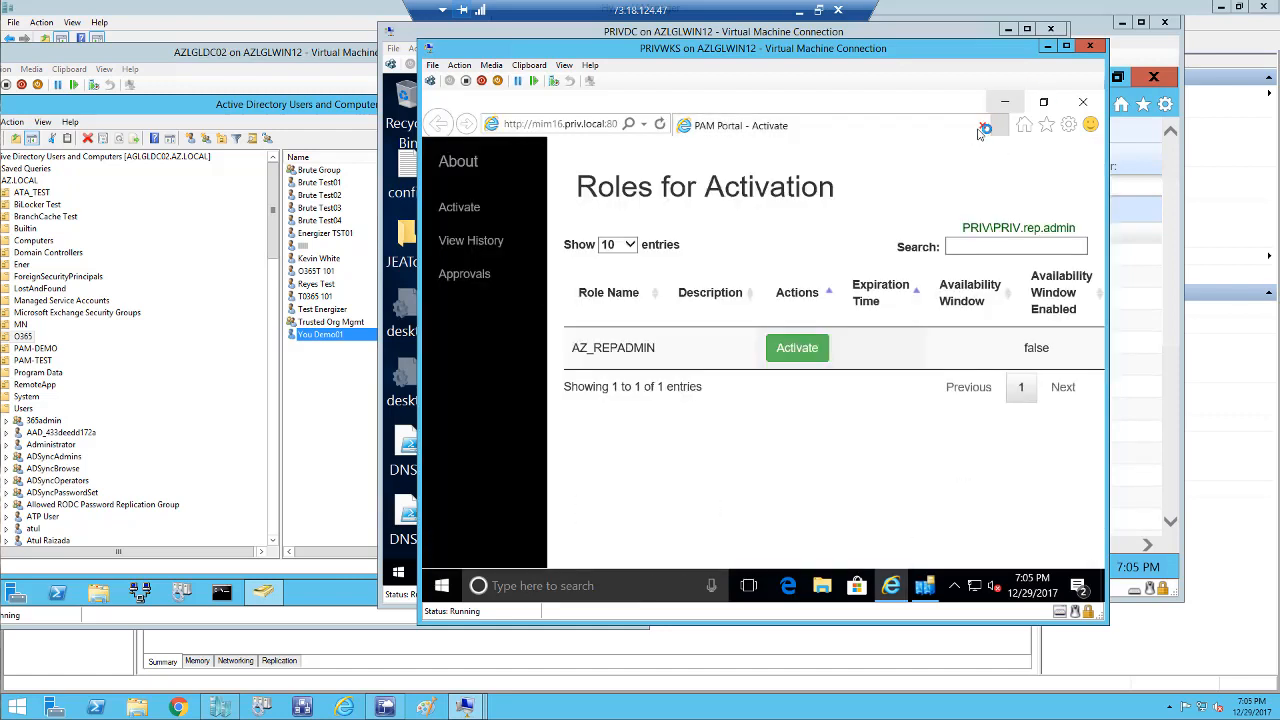
Activate AZ_REPADMIN (expires 20:05:40), refresh the roles list, and close Sites and Services.
{"action": "left_click", "coordinate": [780, 355]}
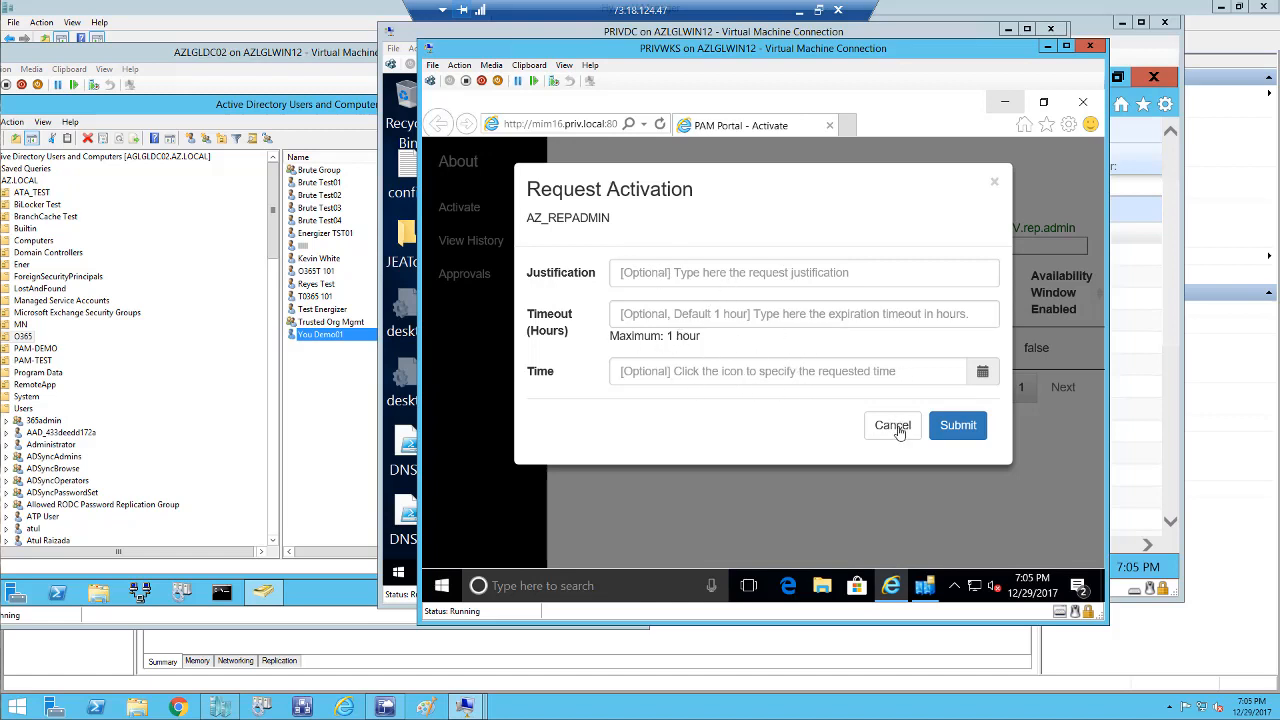
{"action": "left_click", "coordinate": [965, 432]}
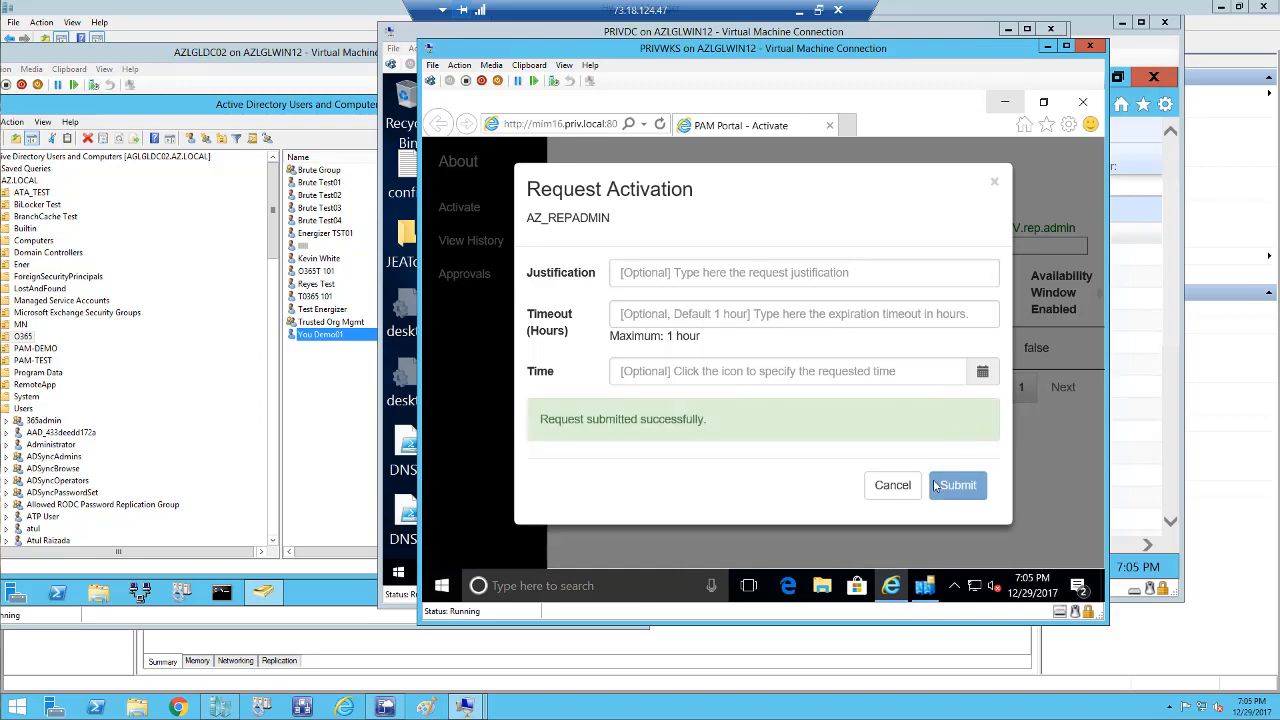
{"action": "left_click", "coordinate": [893, 486]}
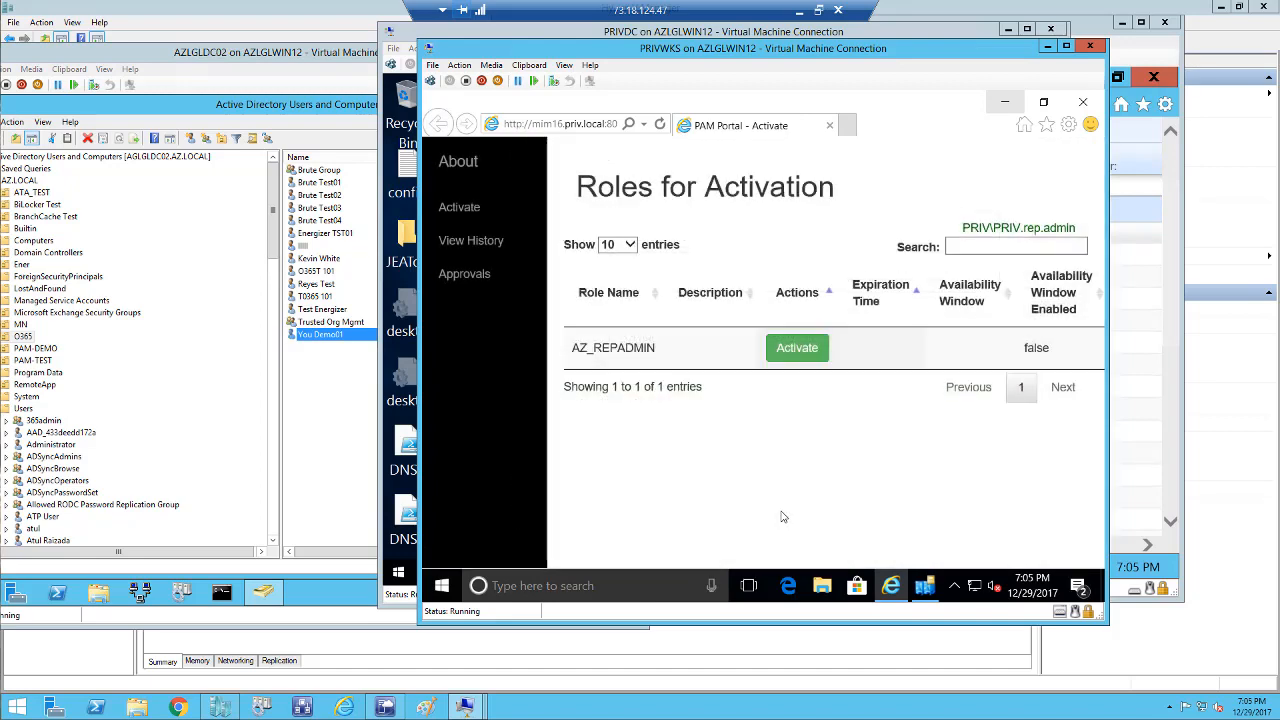
{"action": "left_click", "coordinate": [660, 124]}
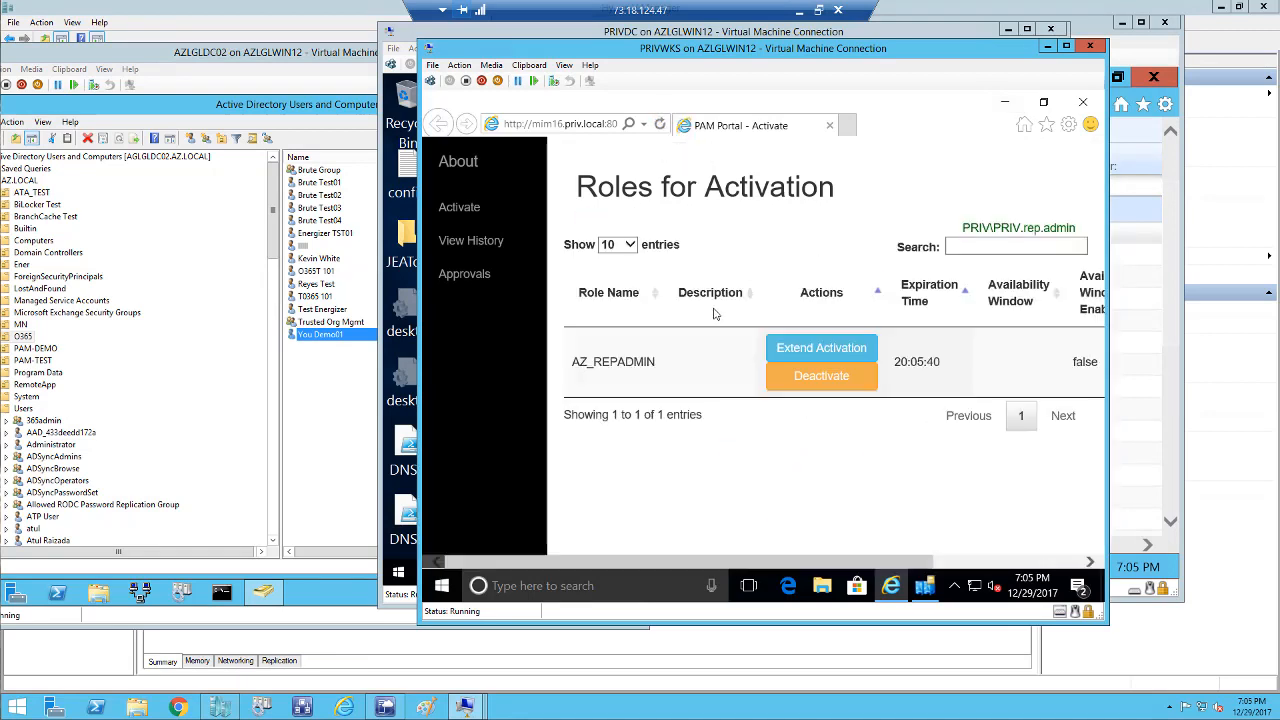
{"action": "right_click", "coordinate": [921, 586]}
{"action": "left_click", "coordinate": [885, 549]}
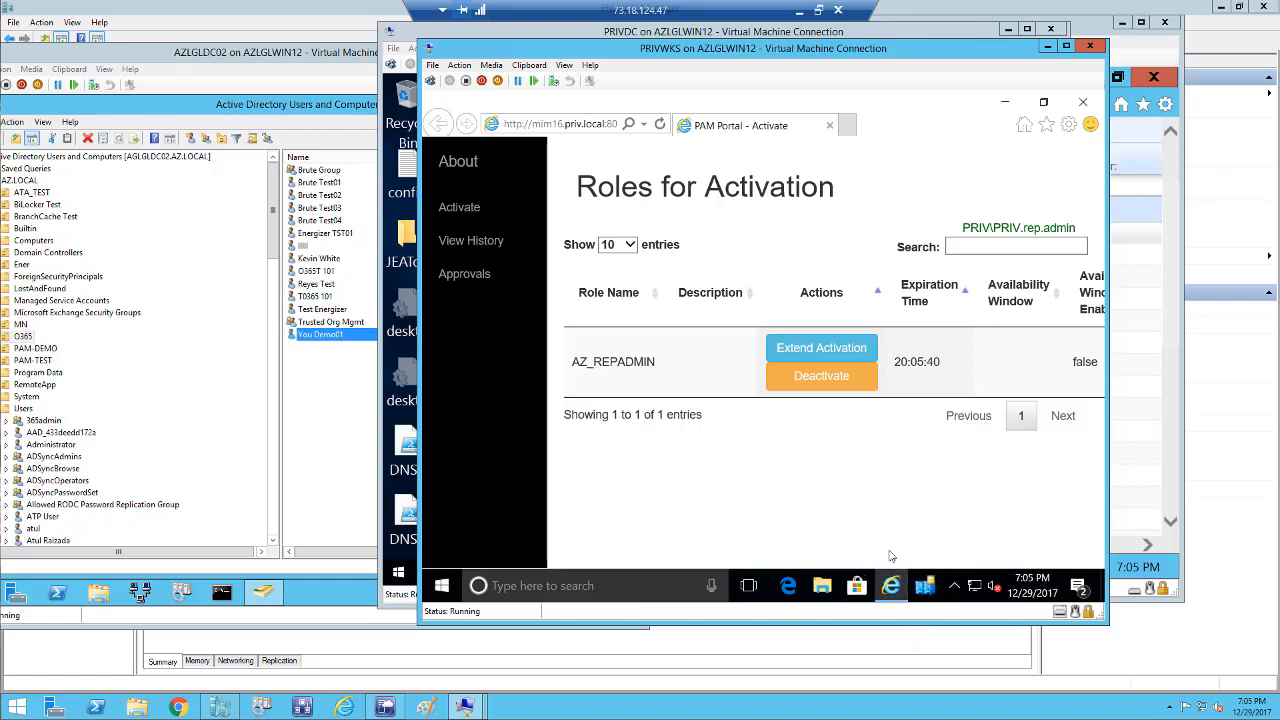
List the three subnets in Sites and Services on PRIVWKS, then view PAM-TEST on AZLGLDC02.
{"action": "left_click", "coordinate": [926, 590]}
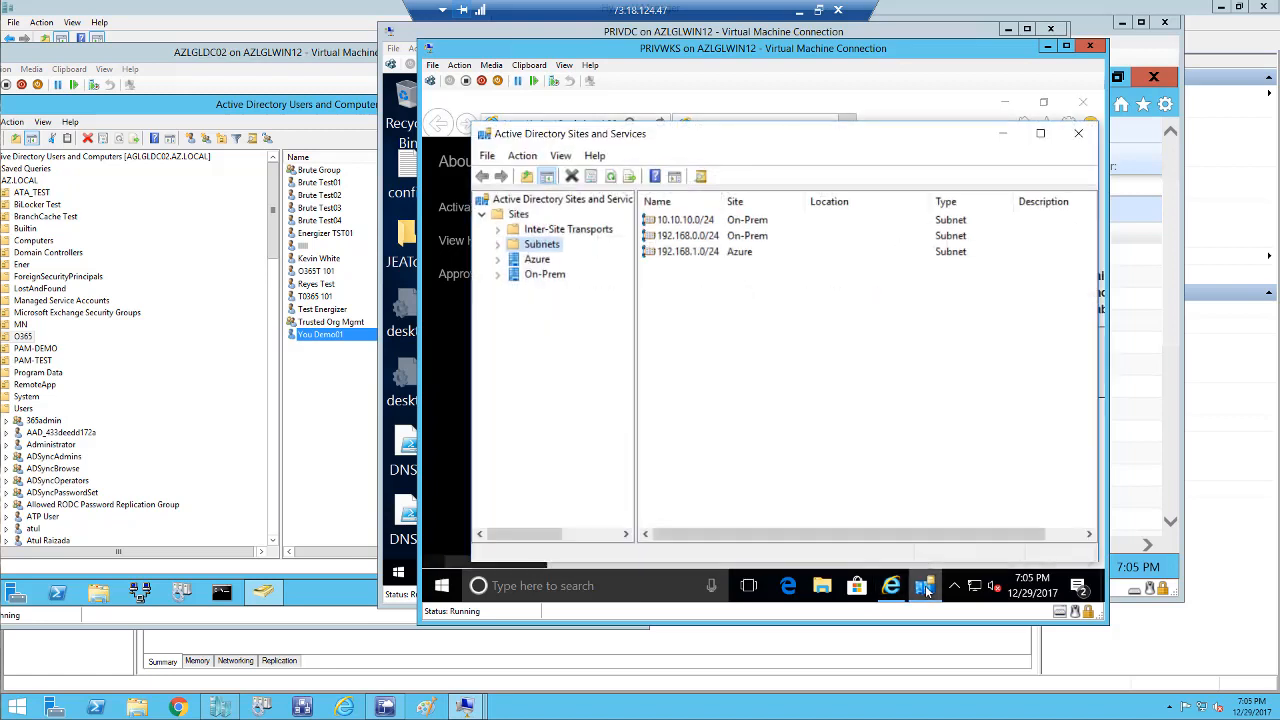
{"action": "left_click", "coordinate": [497, 244]}
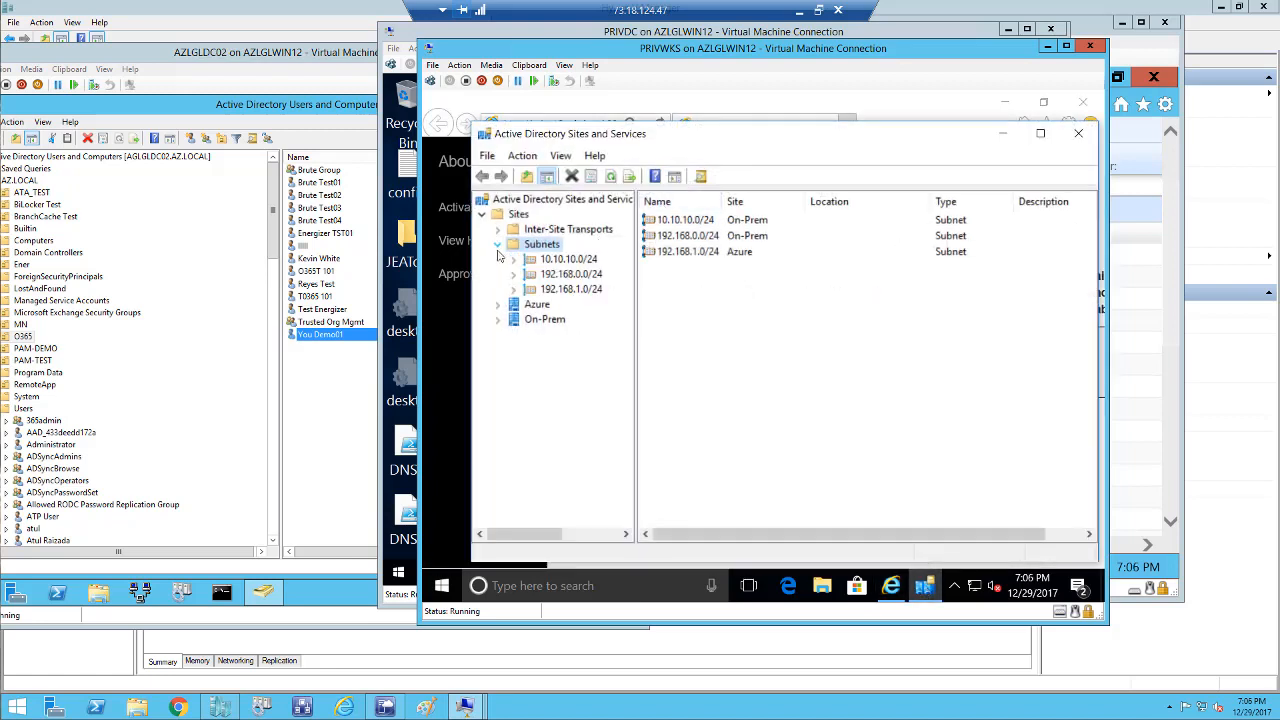
{"action": "right_click", "coordinate": [524, 250]}
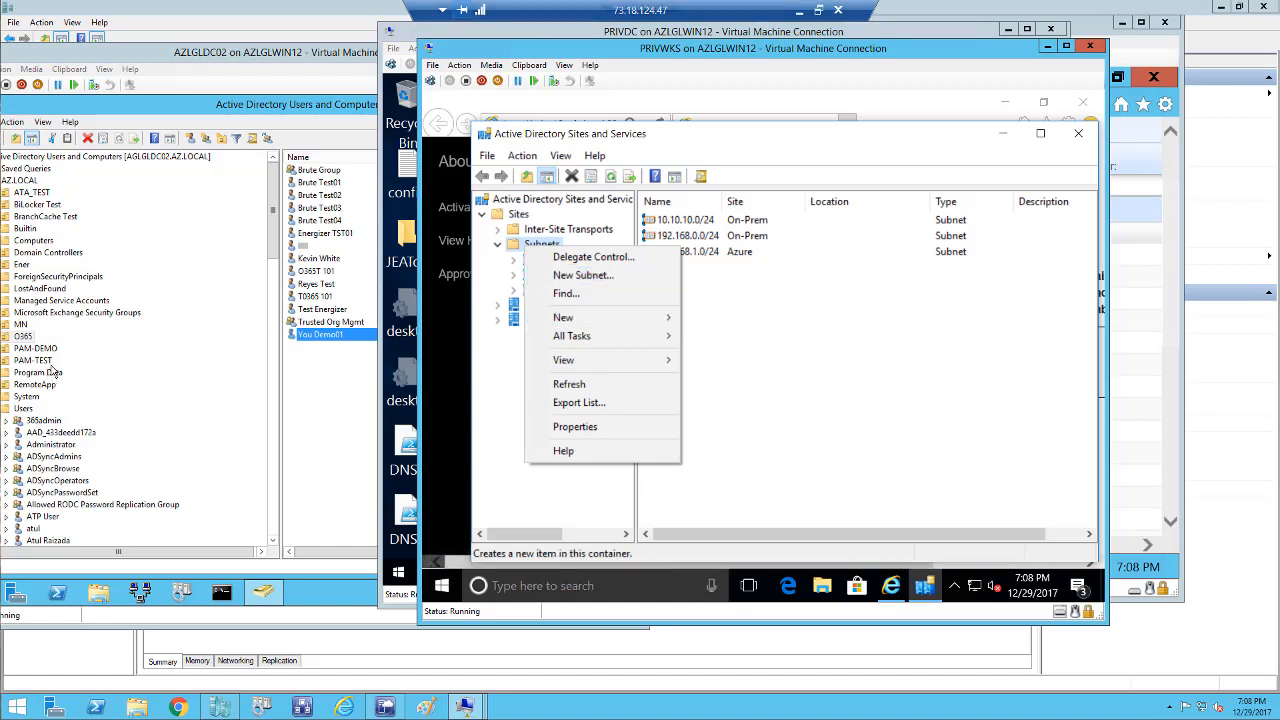
{"action": "left_click", "coordinate": [45, 368]}
{"action": "left_click", "coordinate": [45, 366]}
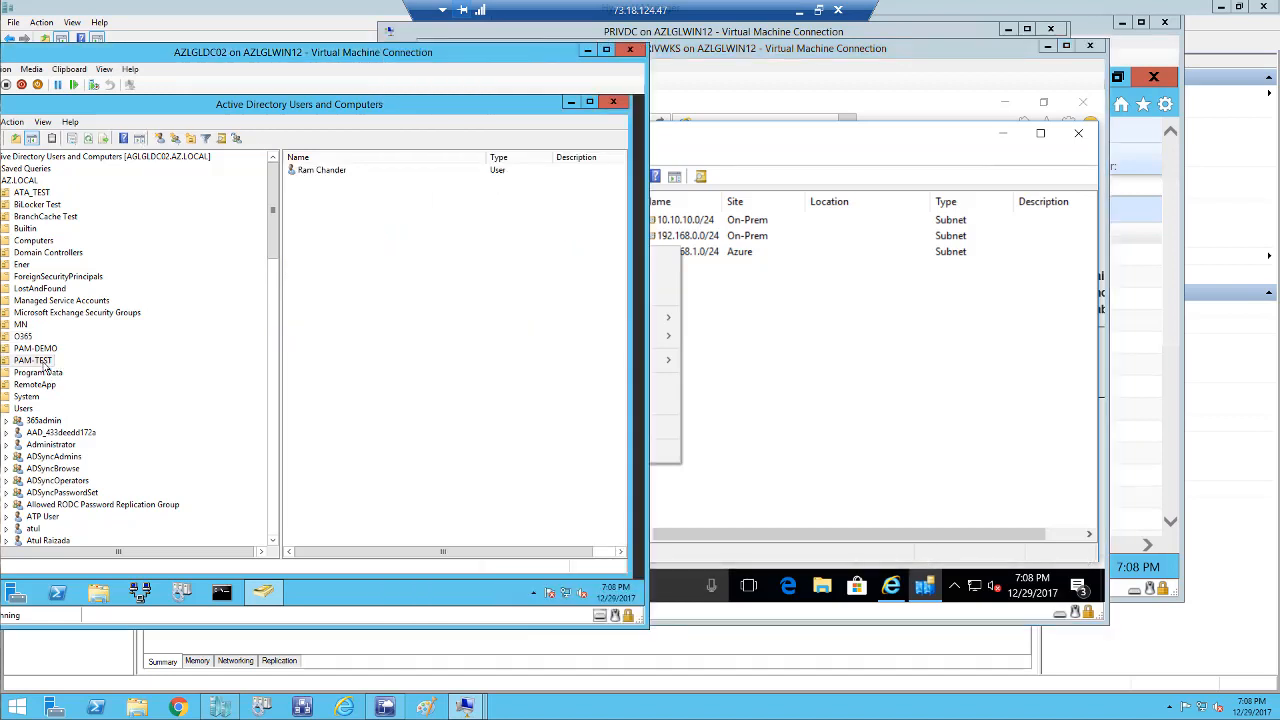
Bring the AZLGLDC02 console fully on screen and start a new user in AZ.LOCAL Users.
{"action": "left_click", "coordinate": [41, 347]}
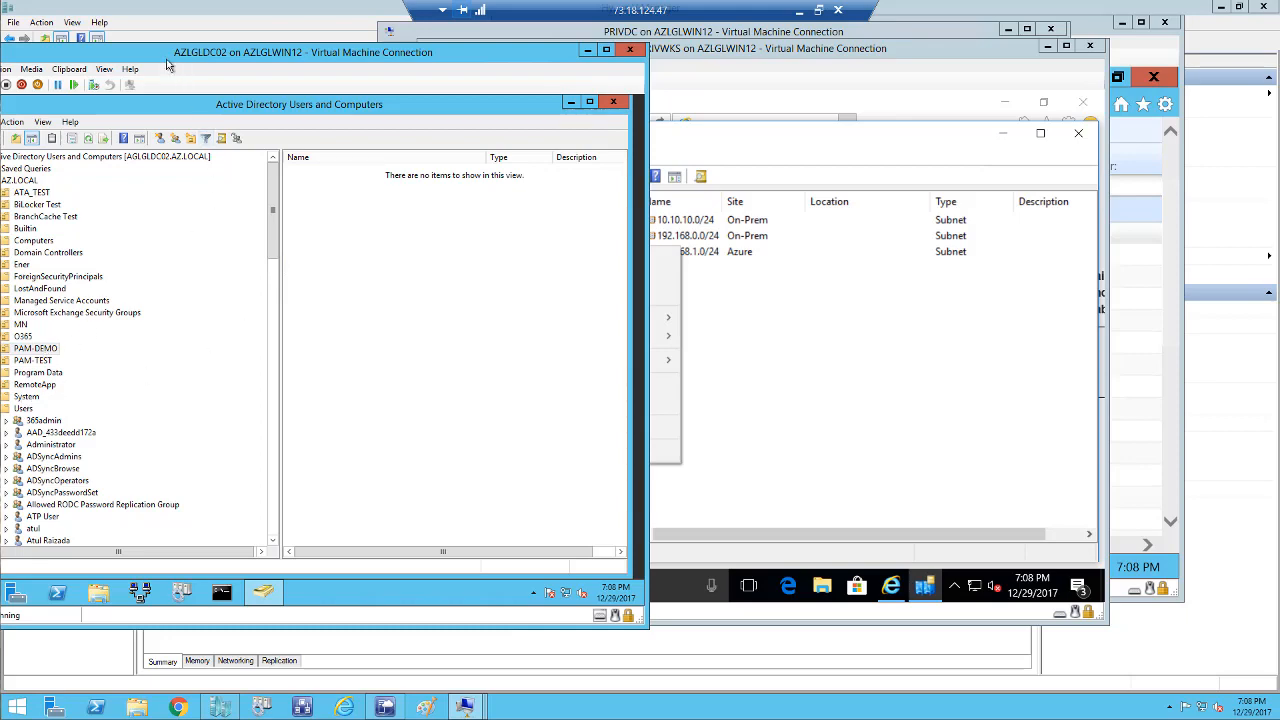
{"action": "left_click_drag", "start_coordinate": [158, 58], "coordinate": [295, 63]}
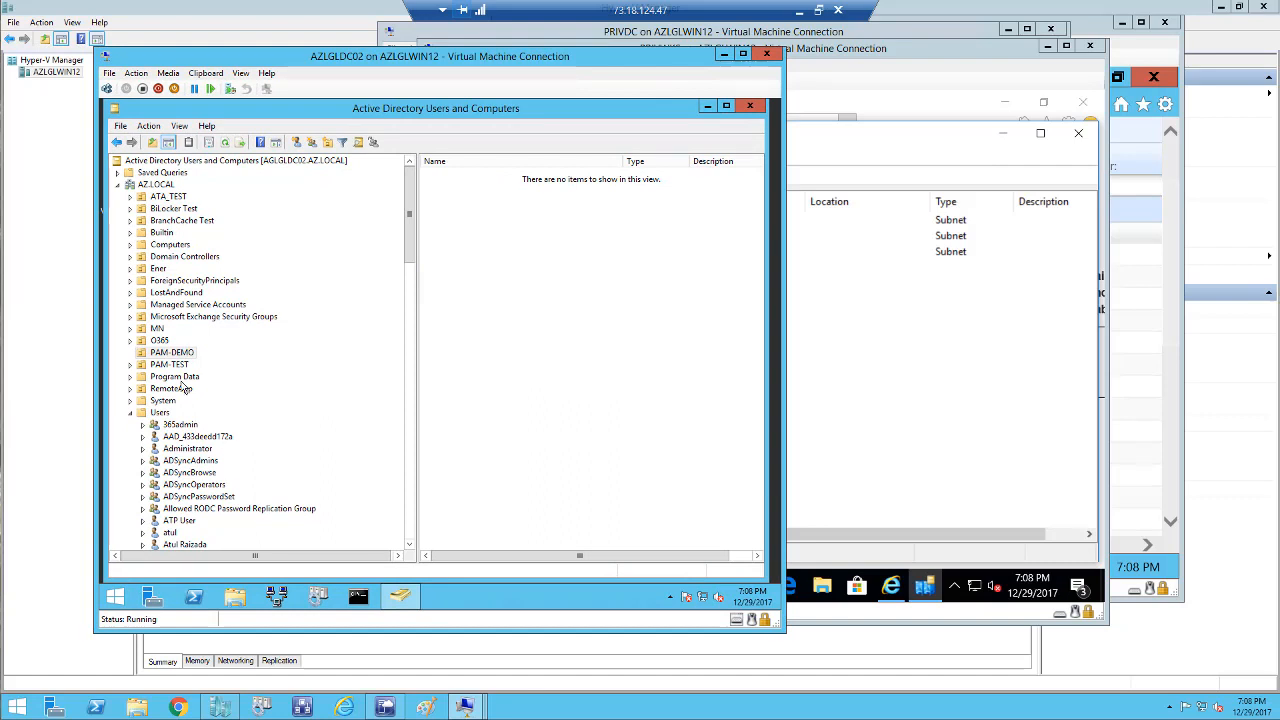
{"action": "left_click", "coordinate": [162, 413]}
{"action": "right_click", "coordinate": [167, 415]}
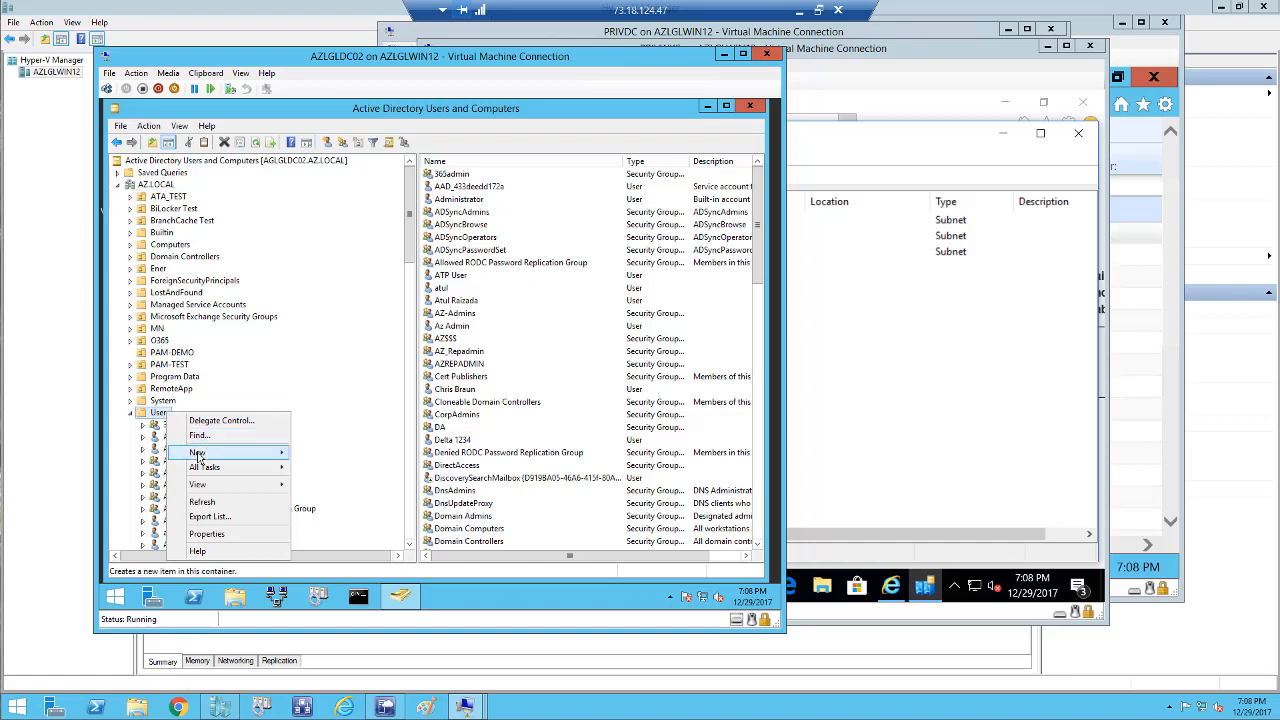
{"action": "mouse_move", "coordinate": [198, 452]}
{"action": "left_click", "coordinate": [334, 586]}
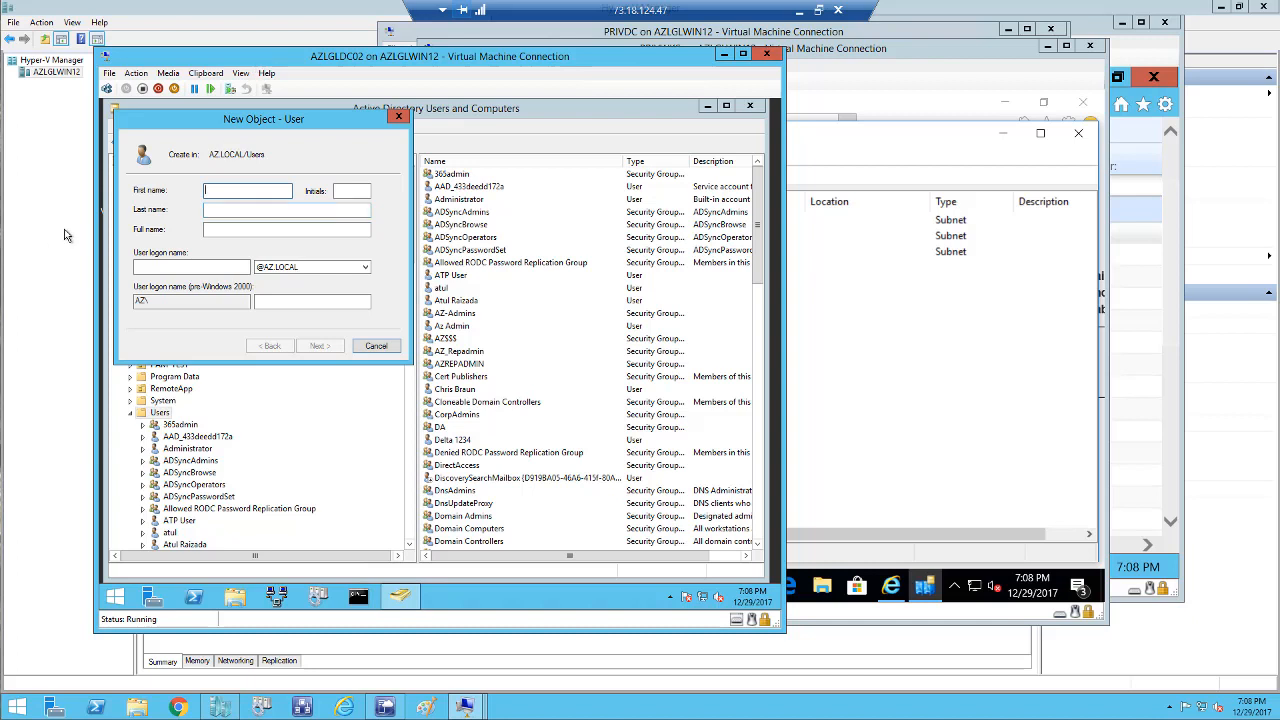
Enter first name PAM, last name Tst01 and logon name Pam.TST01.
{"action": "type", "text": "PAM"}
{"action": "key", "text": "Tab"}
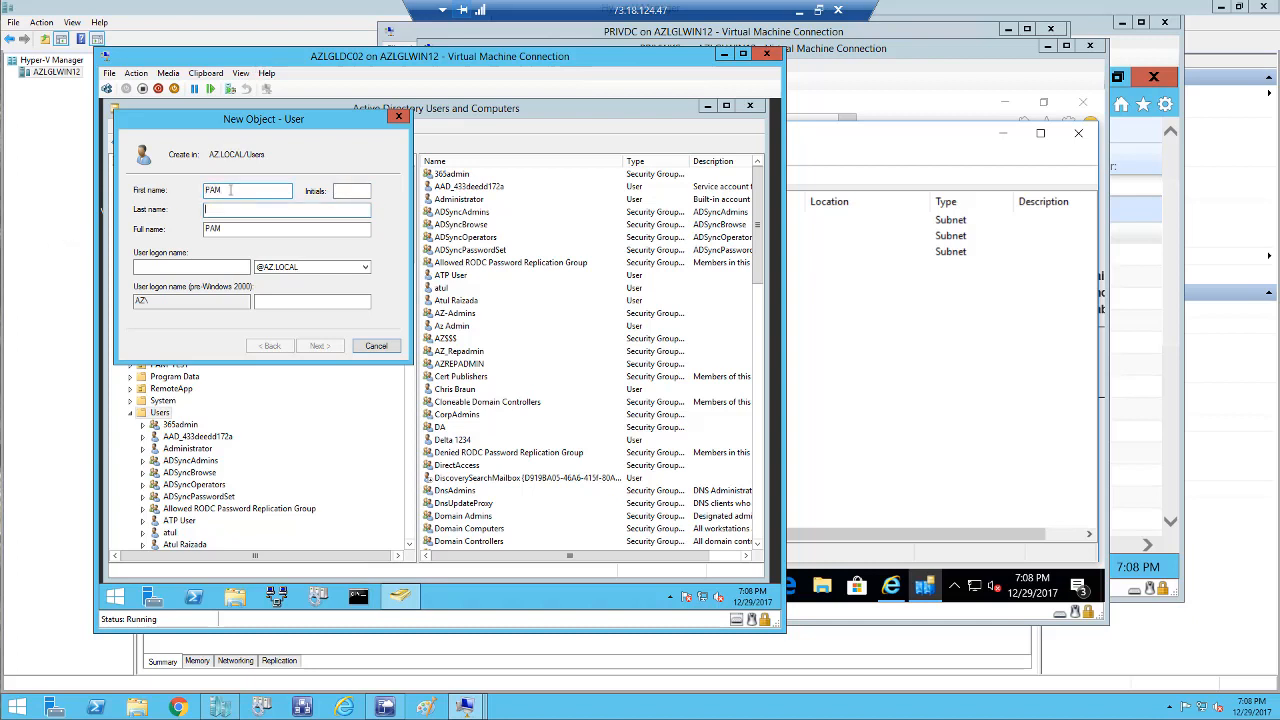
{"action": "type", "text": "Admi"}
{"action": "key", "text": "BackSpace"}
{"action": "key", "text": "BackSpace"}
{"action": "key", "text": "BackSpace"}
{"action": "key", "text": "BackSpace"}
{"action": "type", "text": "Tst01"}
{"action": "left_click", "coordinate": [213, 265]}
{"action": "type", "text": "Pa"}
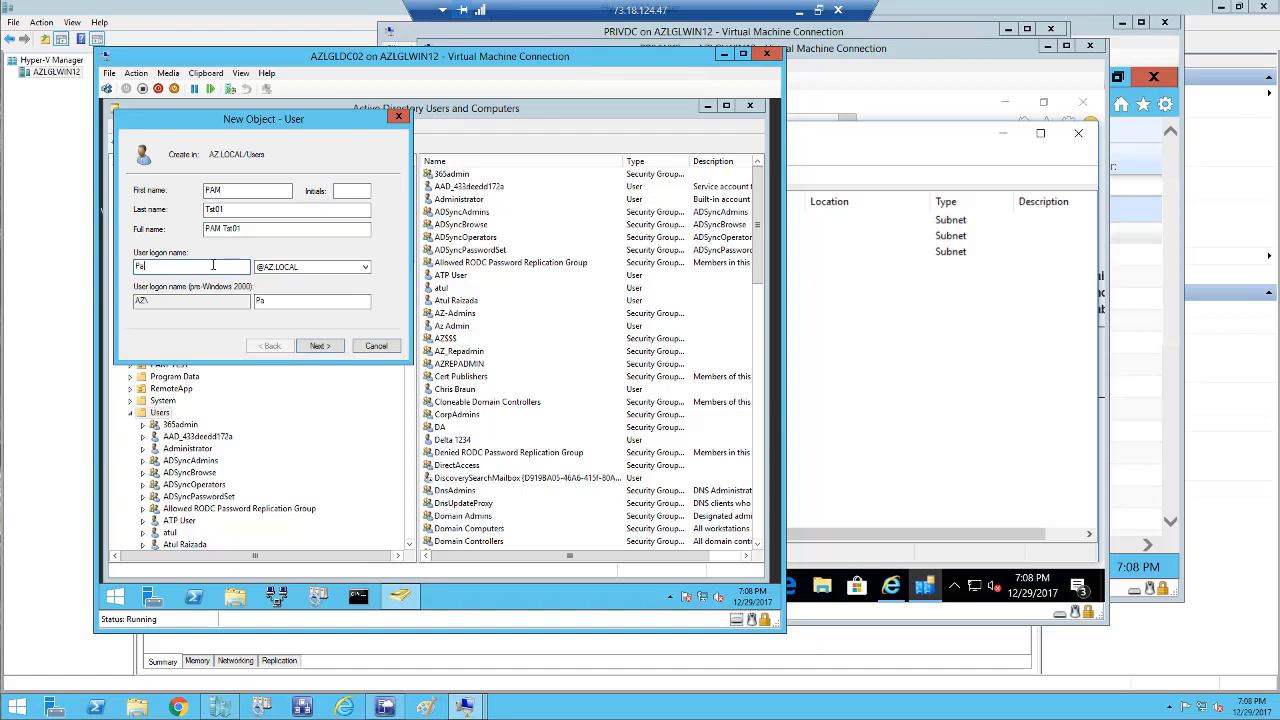
{"action": "type", "text": "m.TST01"}
Set the user's password, clear the must-change-at-next-logon option, and finish creating PAM Tst01.
{"action": "left_click", "coordinate": [318, 346]}
{"action": "left_click", "coordinate": [158, 236]}
{"action": "left_click", "coordinate": [236, 191]}
{"action": "type", "text": "P"}
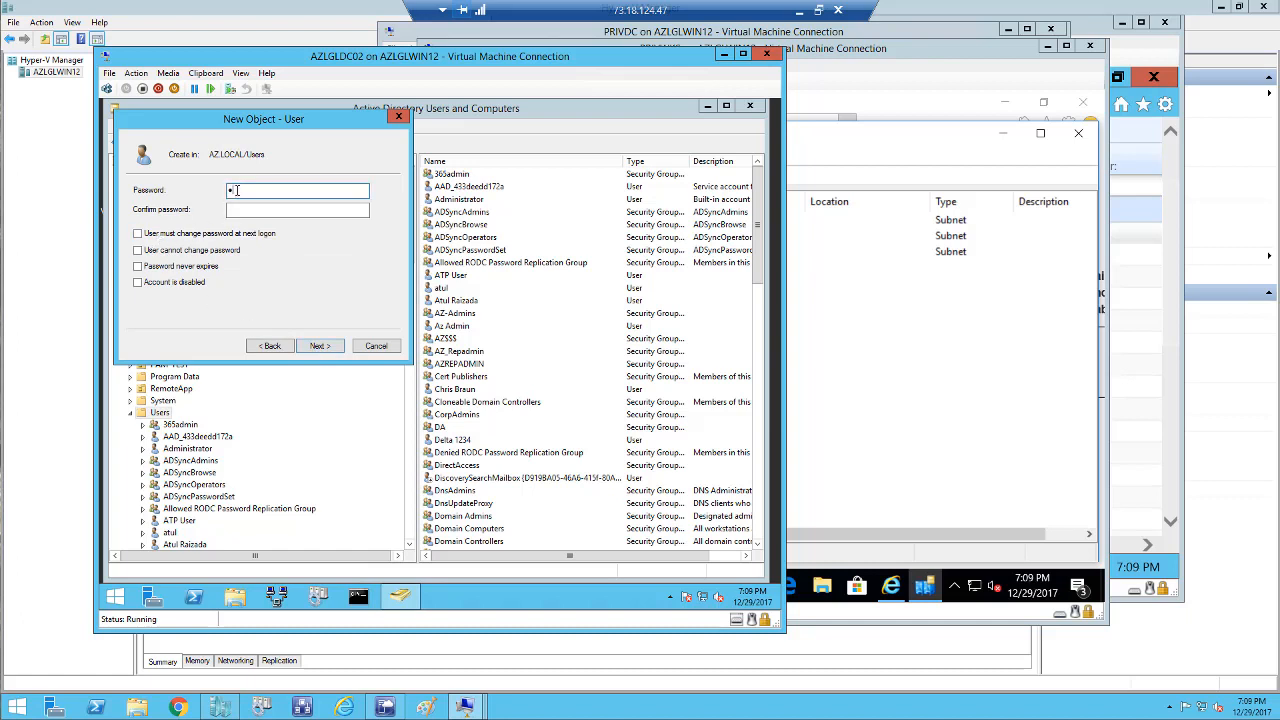
{"action": "type", "text": "•••••"}
{"action": "left_click", "coordinate": [238, 209]}
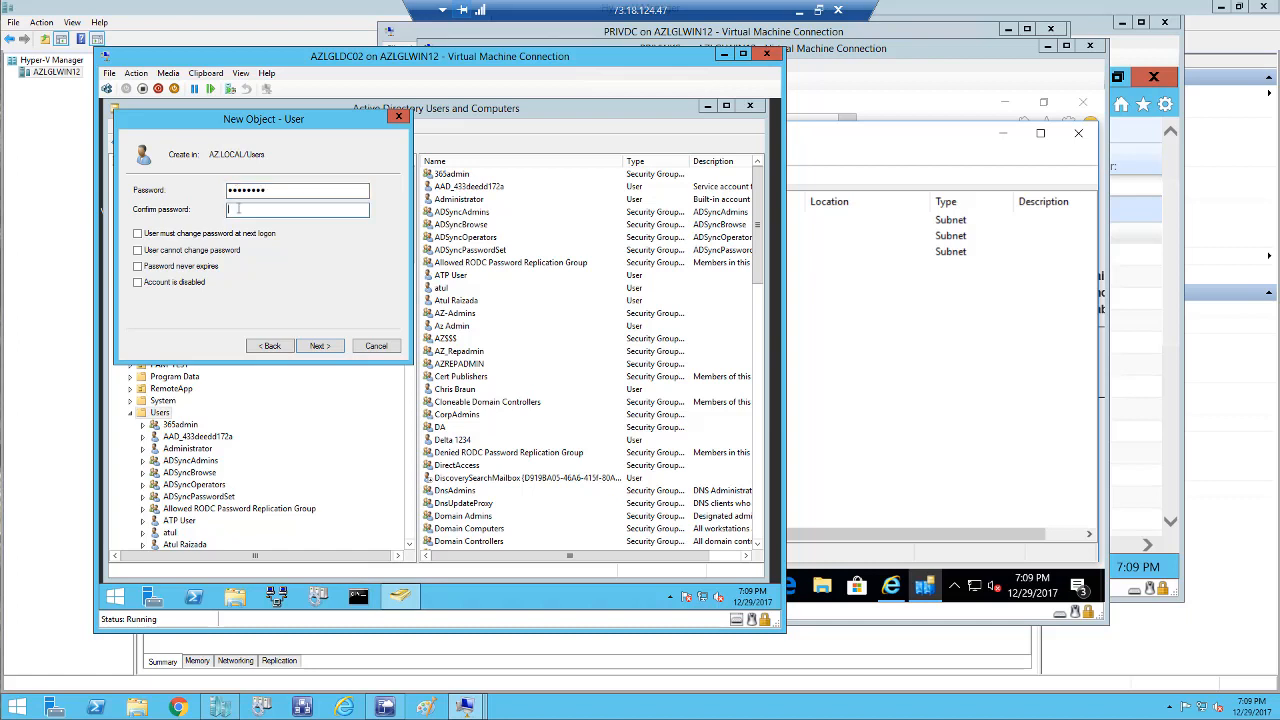
{"action": "type", "text": "••••••"}
{"action": "left_click", "coordinate": [320, 347]}
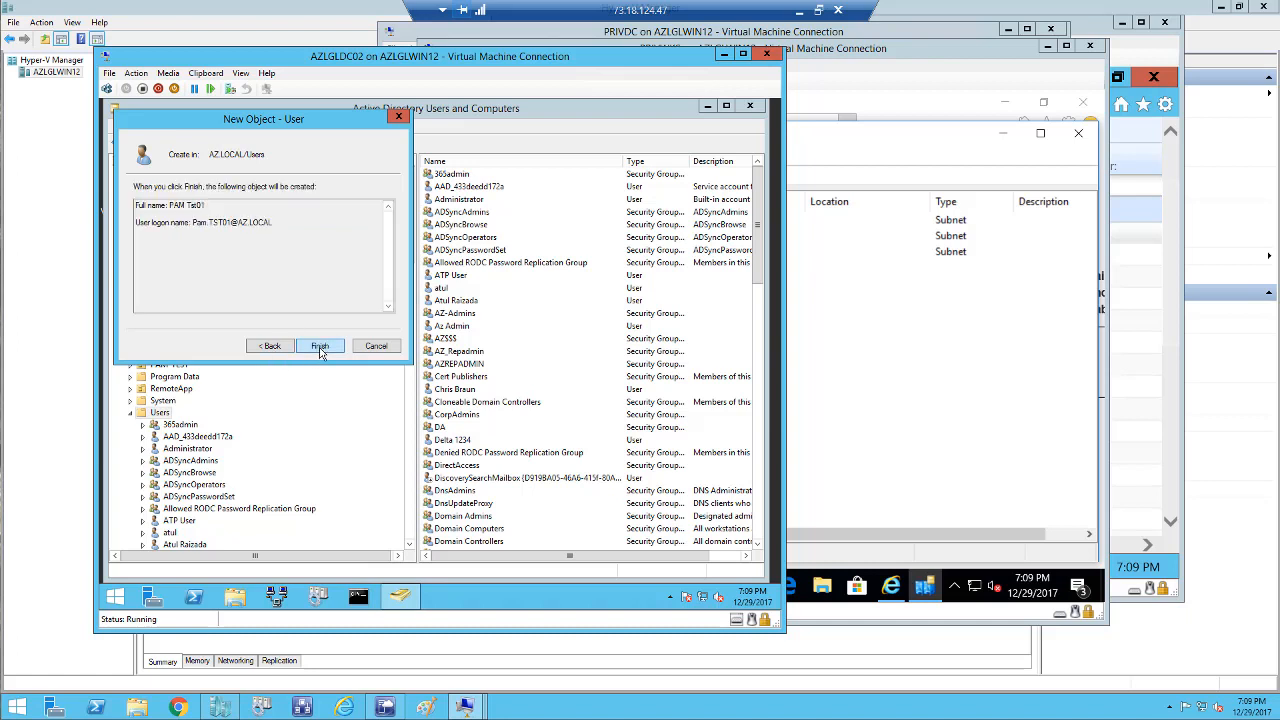
{"action": "left_click", "coordinate": [320, 347]}
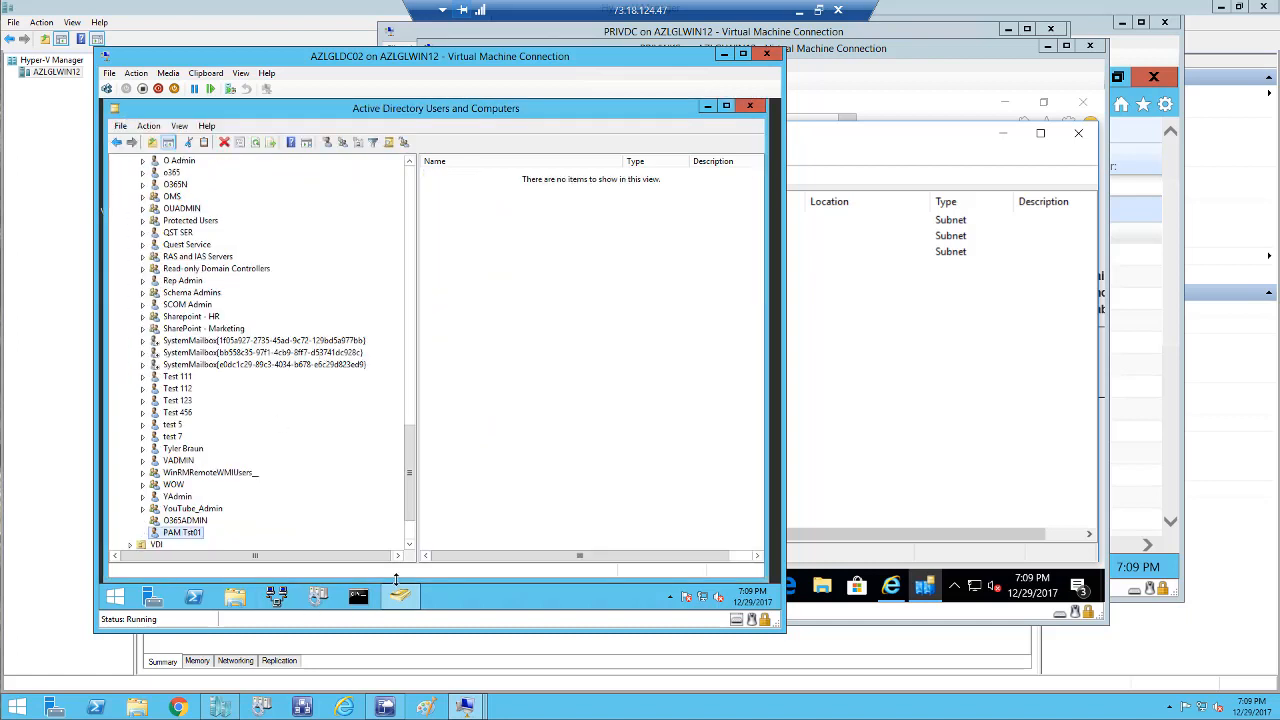
Create a Global Security group named PAMADMIN in Users, fixing the typed PAM-ADMIN.
{"action": "left_click_drag", "start_coordinate": [409, 506], "coordinate": [408, 290]}
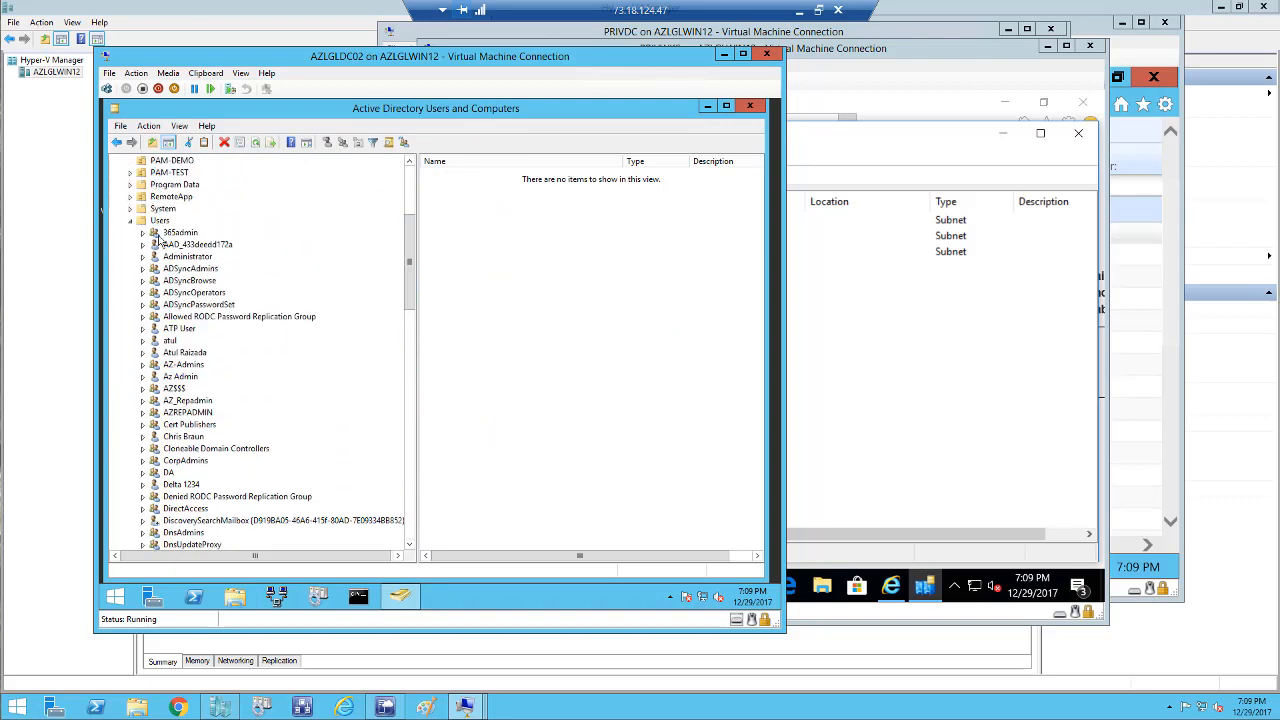
{"action": "right_click", "coordinate": [163, 221]}
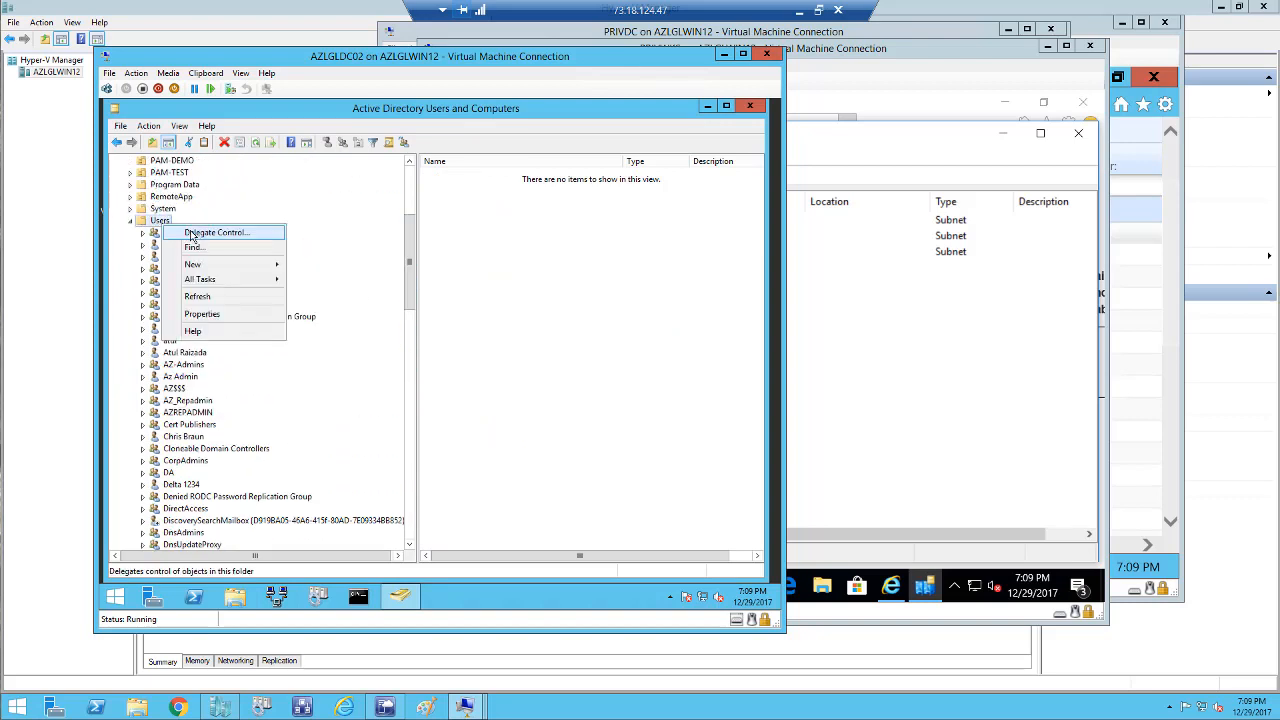
{"action": "mouse_move", "coordinate": [191, 268]}
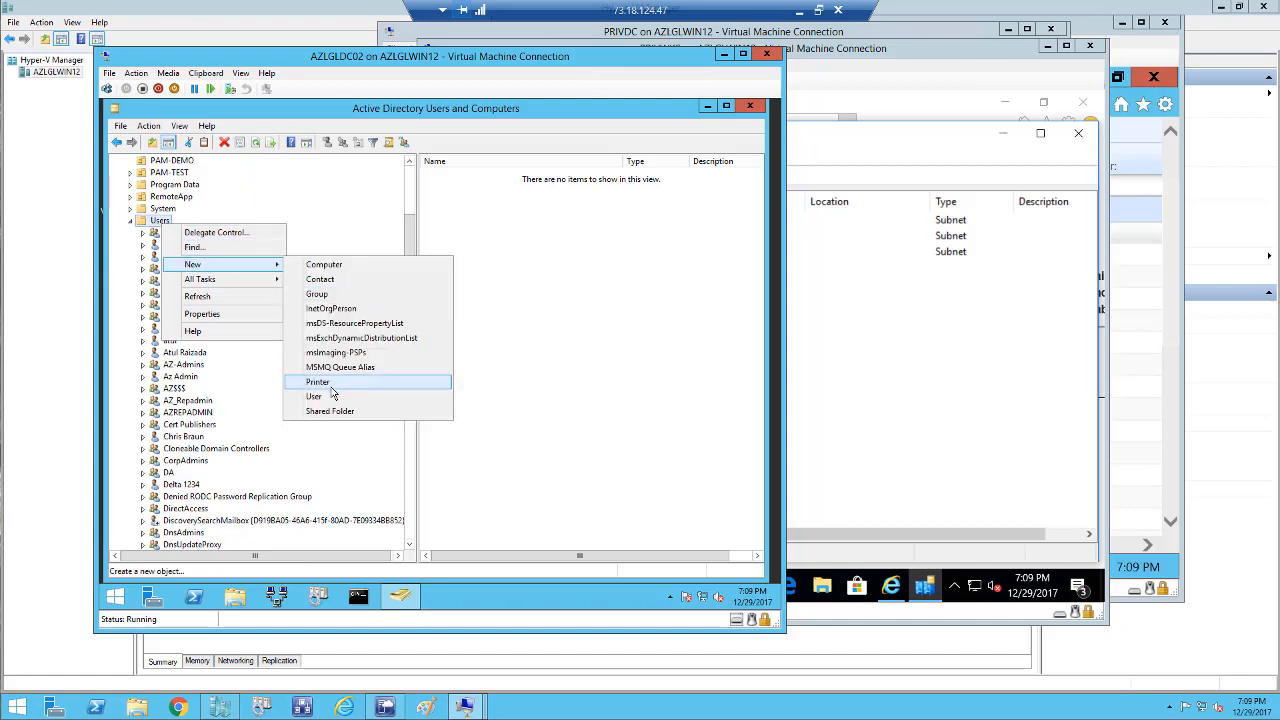
{"action": "left_click", "coordinate": [315, 294]}
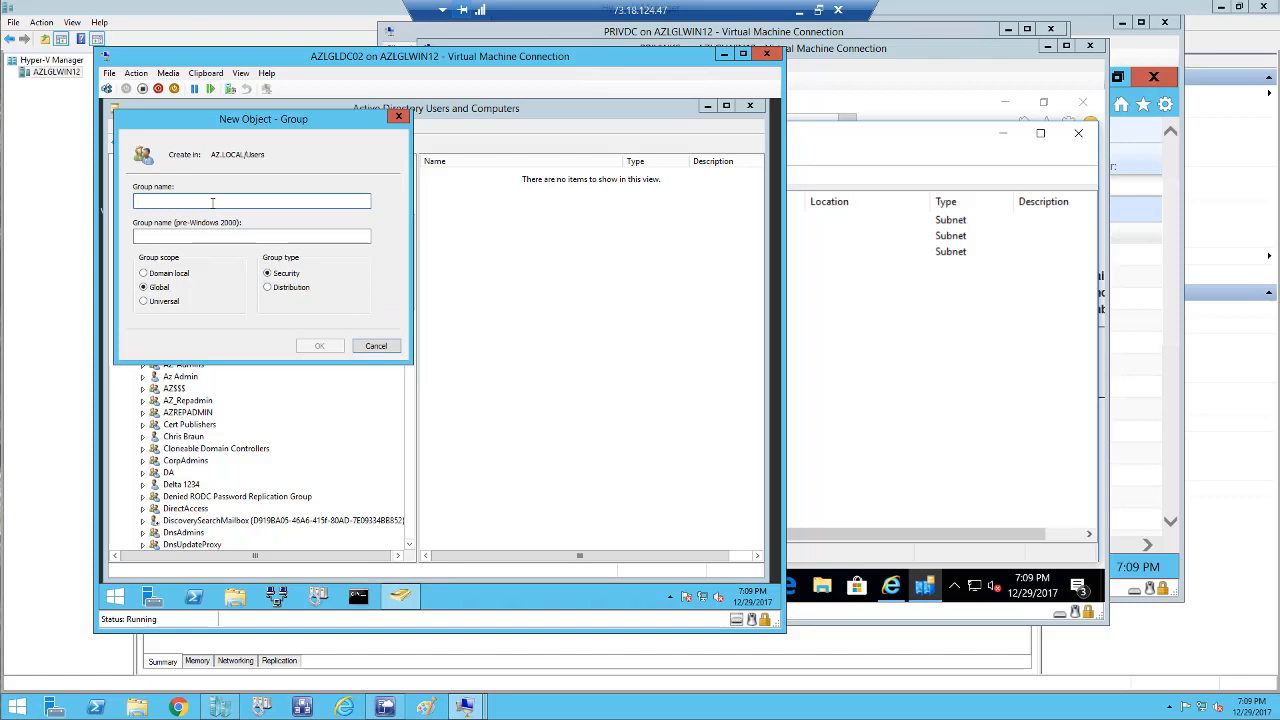
{"action": "type", "text": "PAM"}
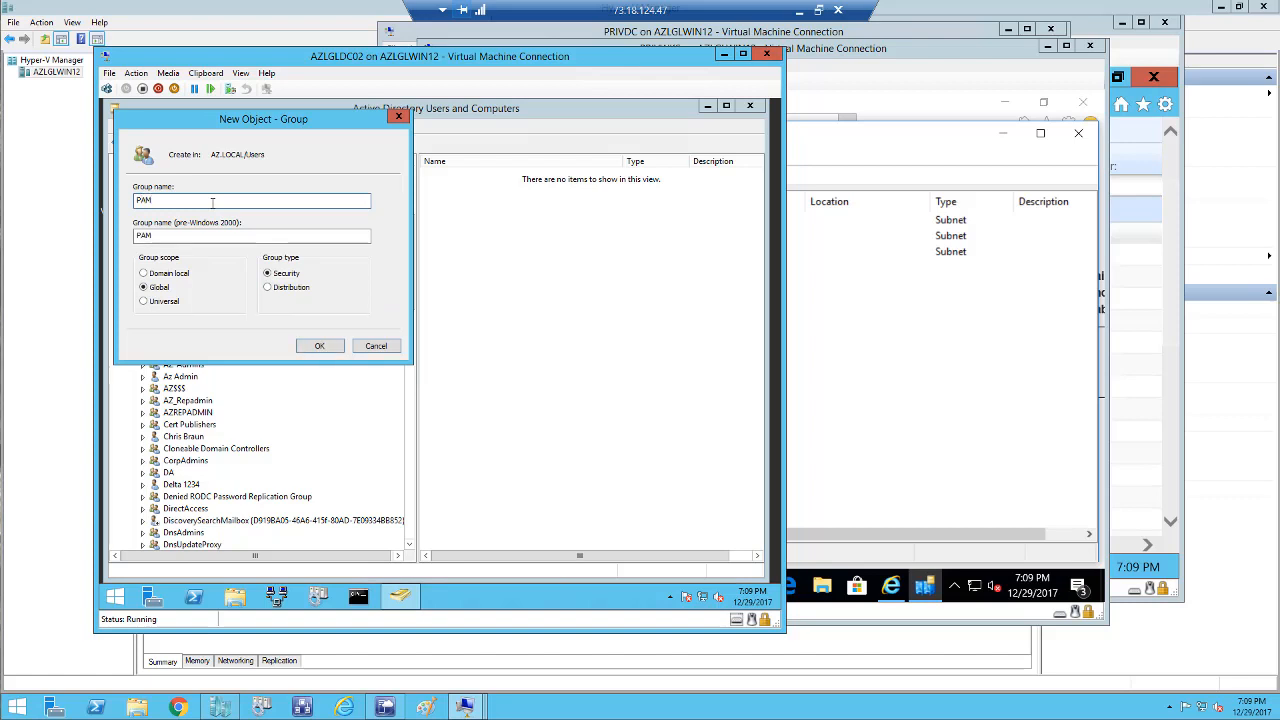
{"action": "type", "text": "-ADMIN"}
{"action": "left_click", "coordinate": [156, 200]}
{"action": "key", "text": "BackSpace"}
{"action": "left_click", "coordinate": [319, 346]}
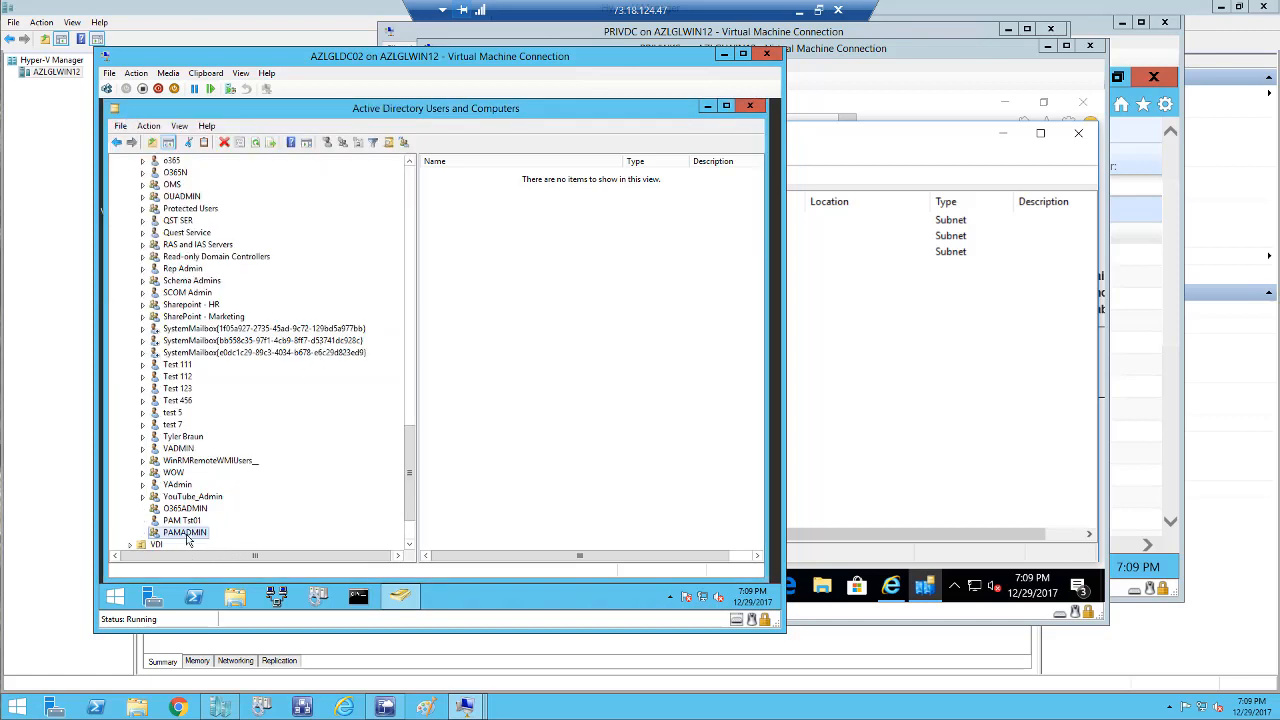
Add PAM Tst01 to the PAMADMIN group's members and apply the change.
{"action": "right_click", "coordinate": [186, 535]}
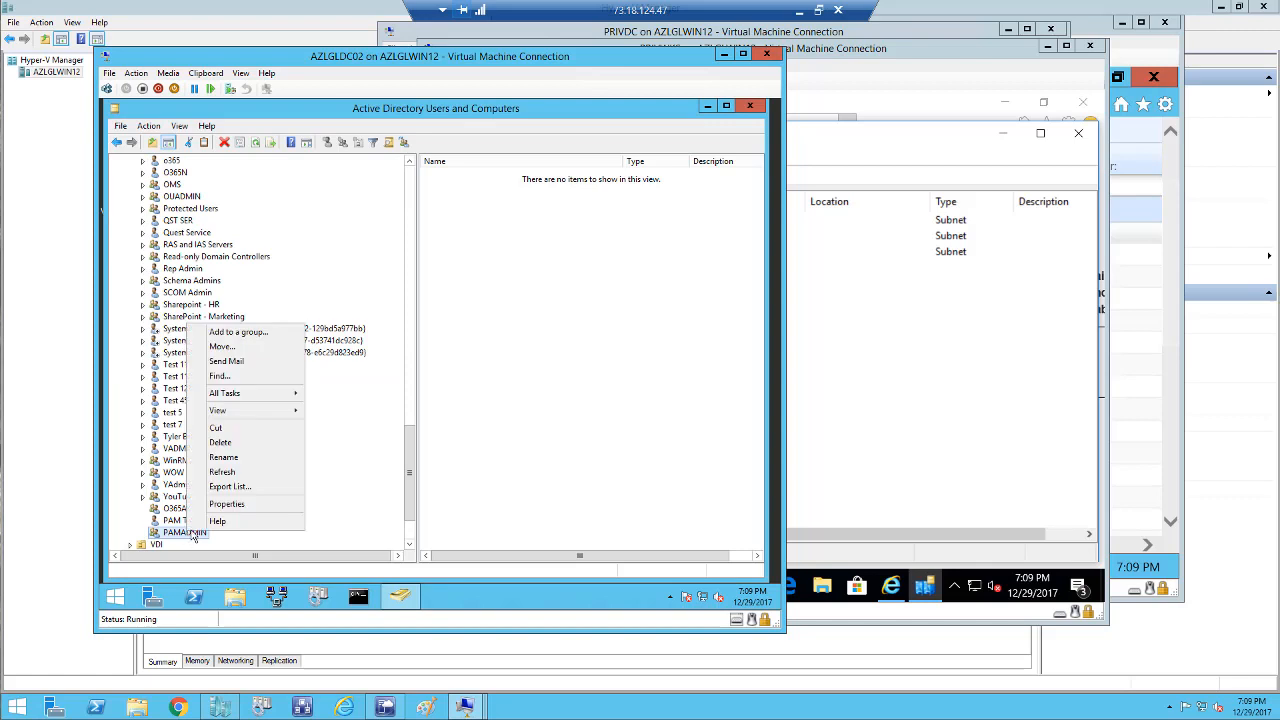
{"action": "left_click", "coordinate": [217, 507]}
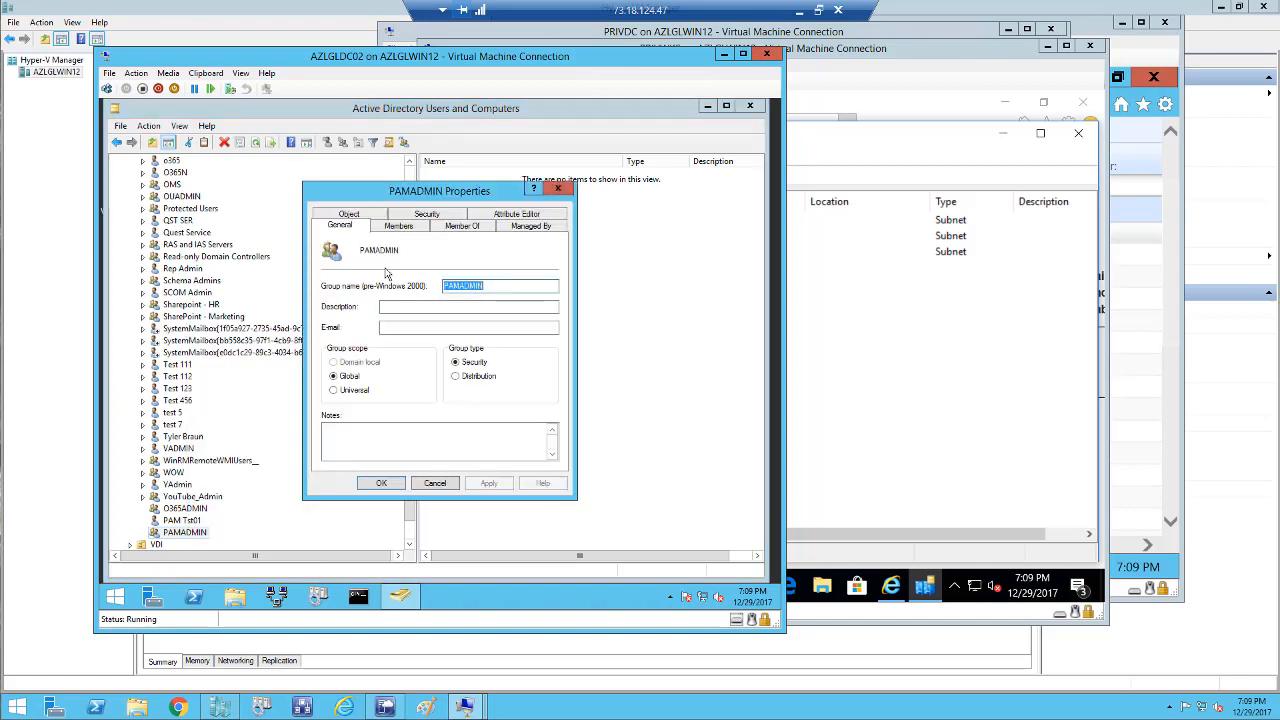
{"action": "left_click", "coordinate": [423, 227]}
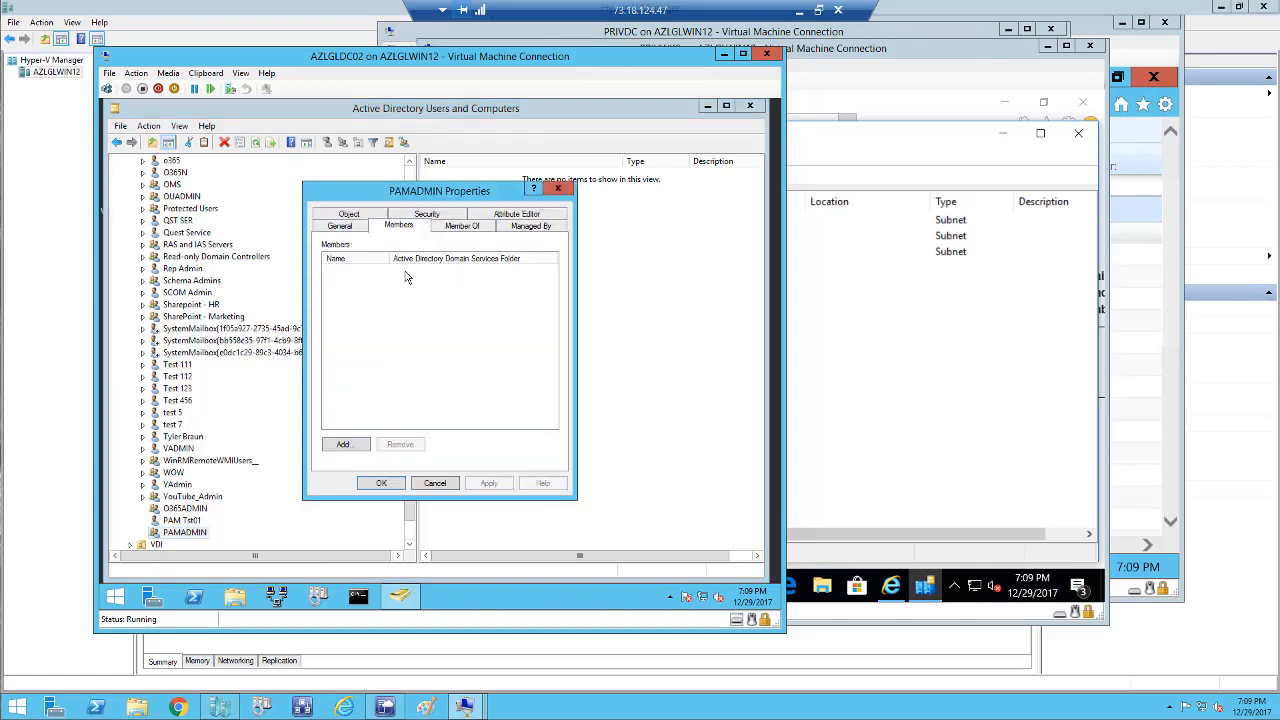
{"action": "left_click", "coordinate": [350, 446]}
{"action": "type", "text": "PAM"}
{"action": "left_click", "coordinate": [578, 313]}
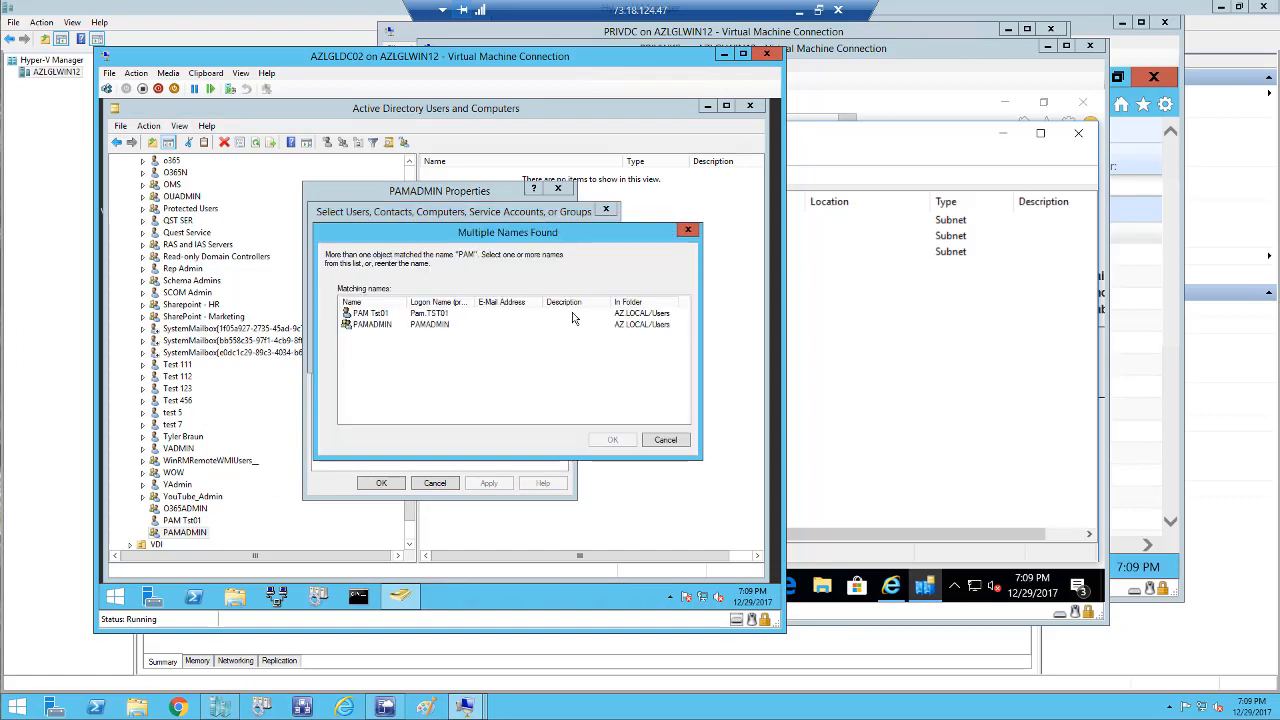
{"action": "left_click", "coordinate": [386, 315]}
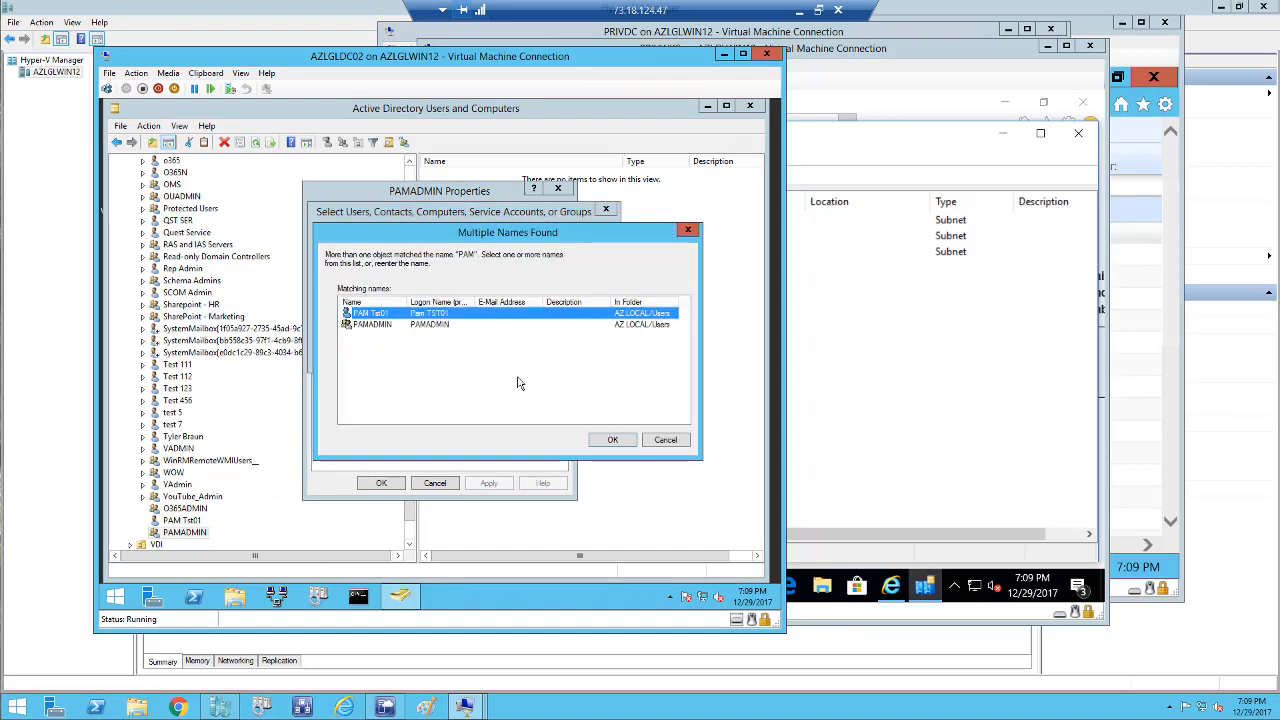
{"action": "left_click", "coordinate": [612, 439]}
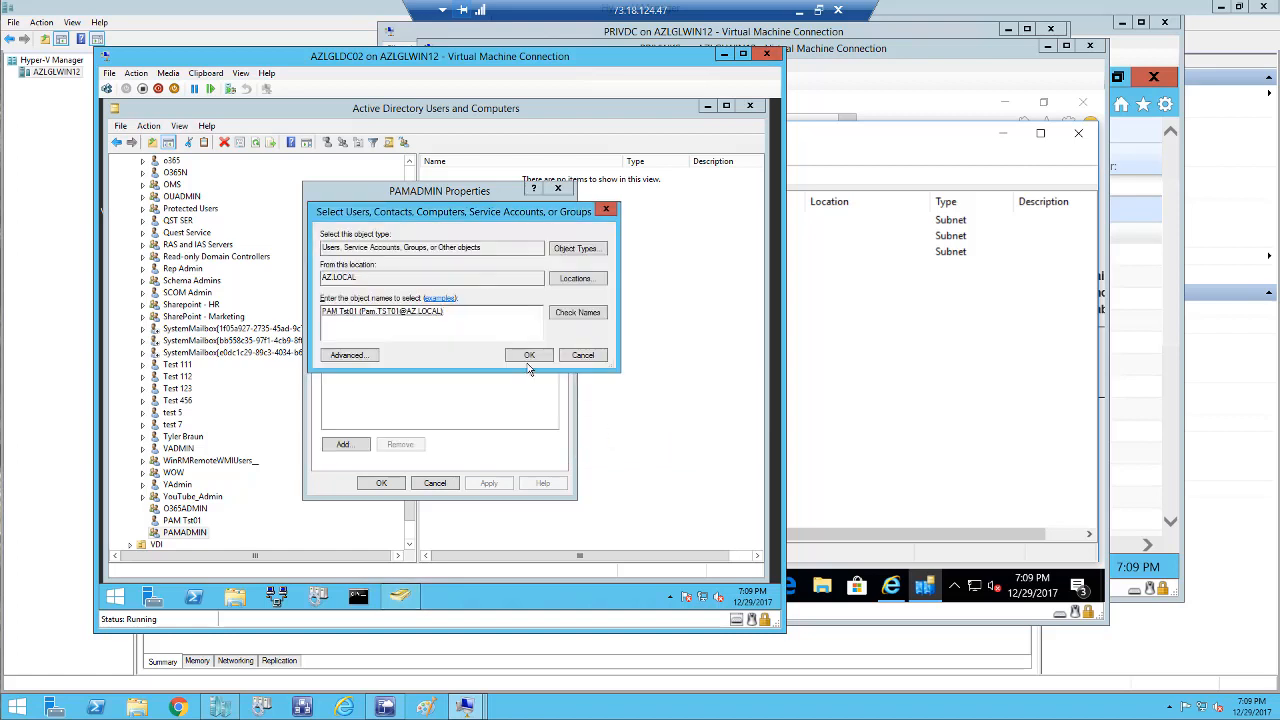
{"action": "left_click", "coordinate": [529, 357]}
{"action": "left_click", "coordinate": [487, 484]}
{"action": "left_click", "coordinate": [386, 484]}
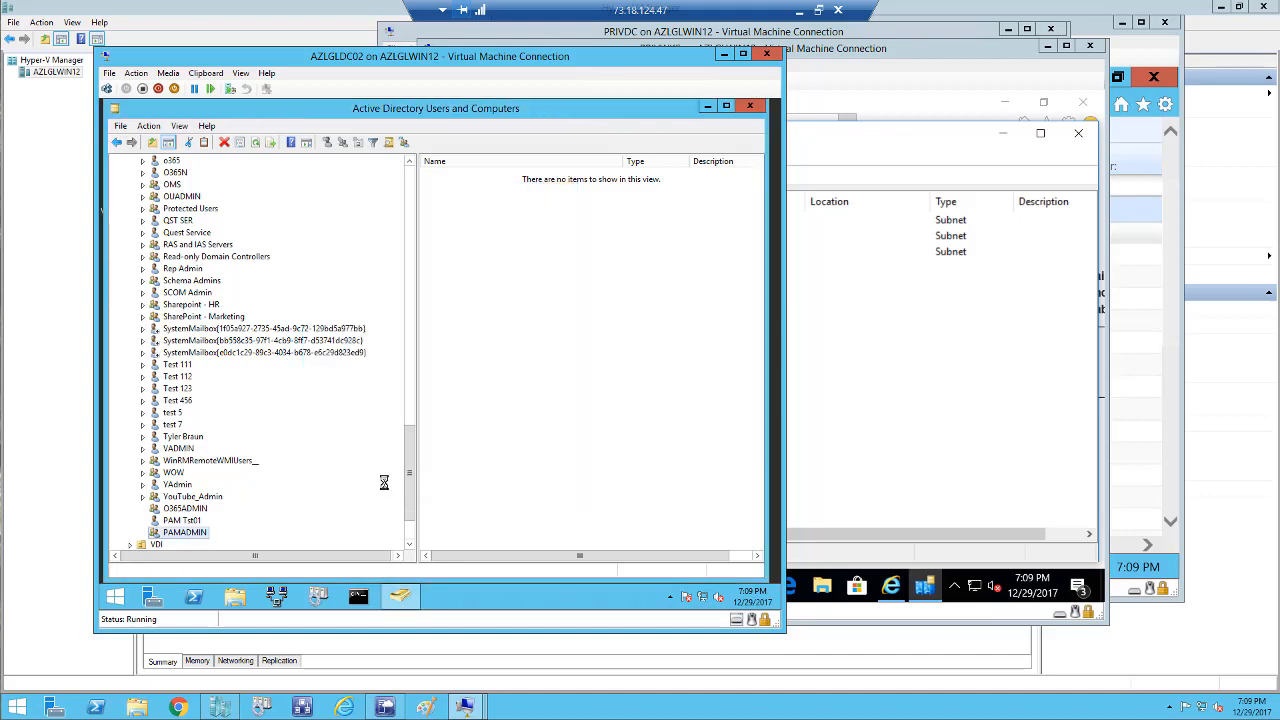
Select the PAM-TEST unit, review its Properties without changes, and bring up its actions.
{"action": "scroll", "coordinate": [410, 205], "scroll_direction": "up", "scroll_amount": 20}
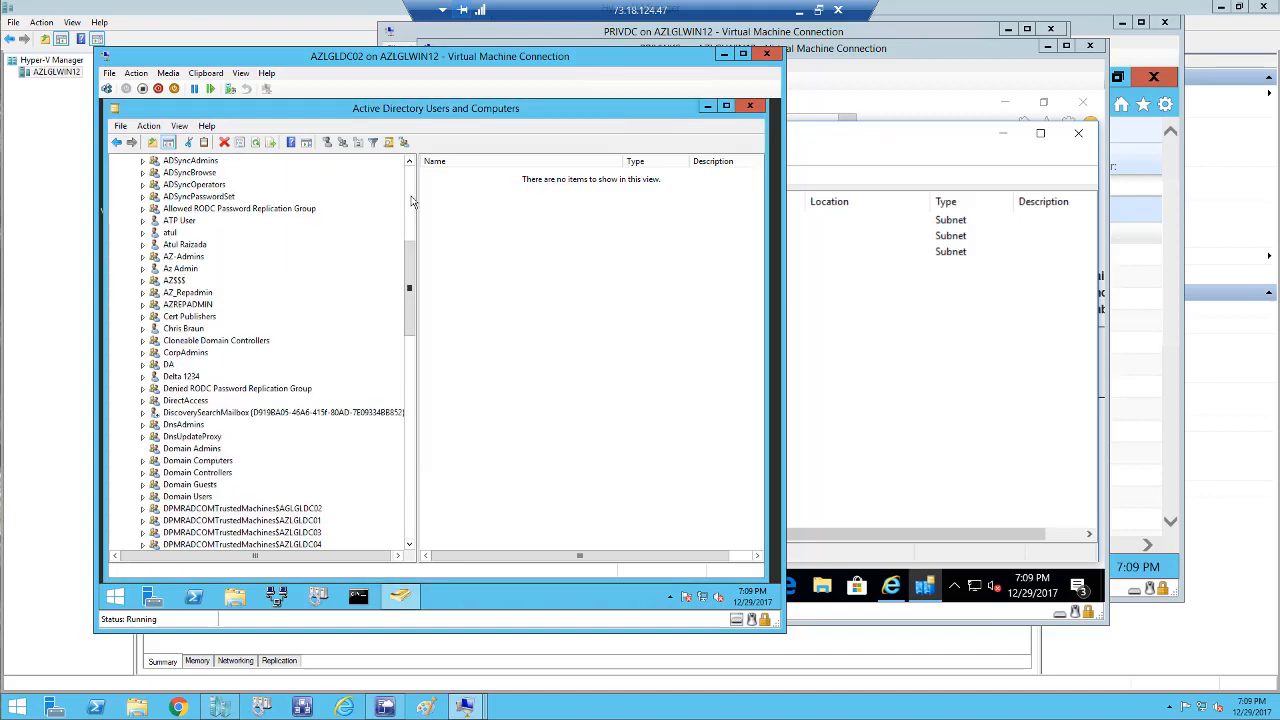
{"action": "scroll", "coordinate": [397, 214], "scroll_direction": "up", "scroll_amount": 8}
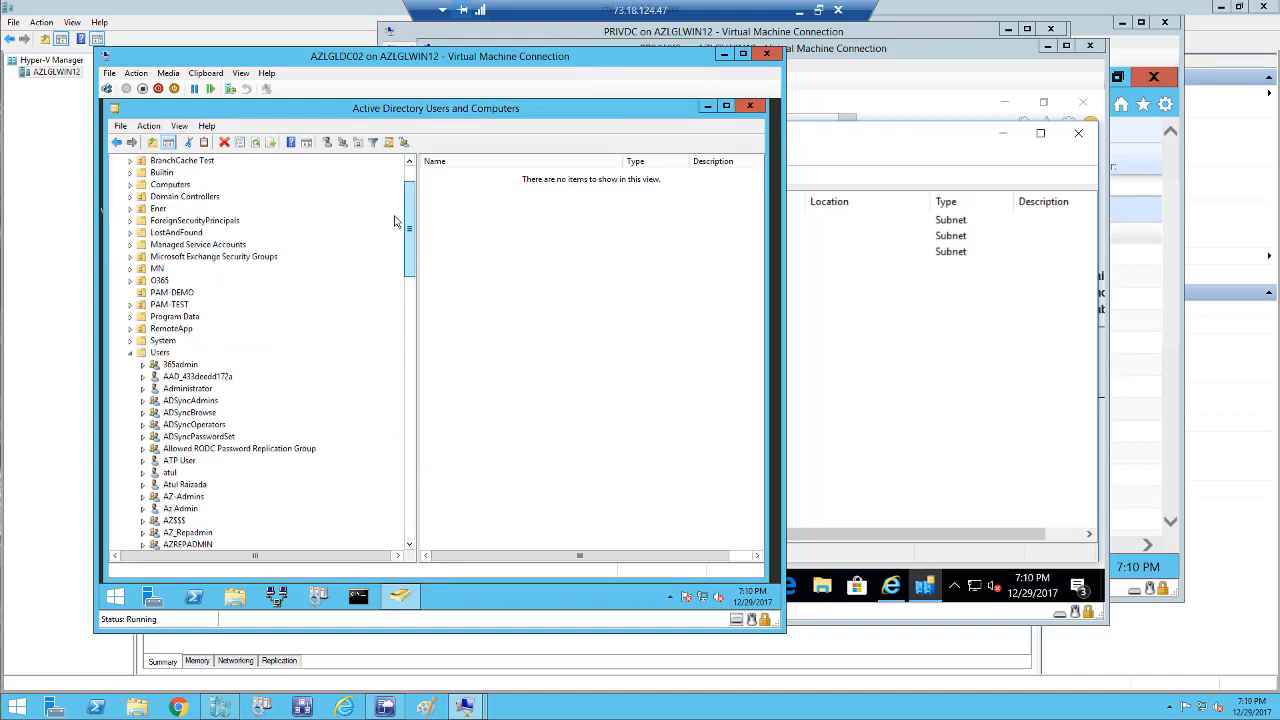
{"action": "left_click", "coordinate": [170, 366]}
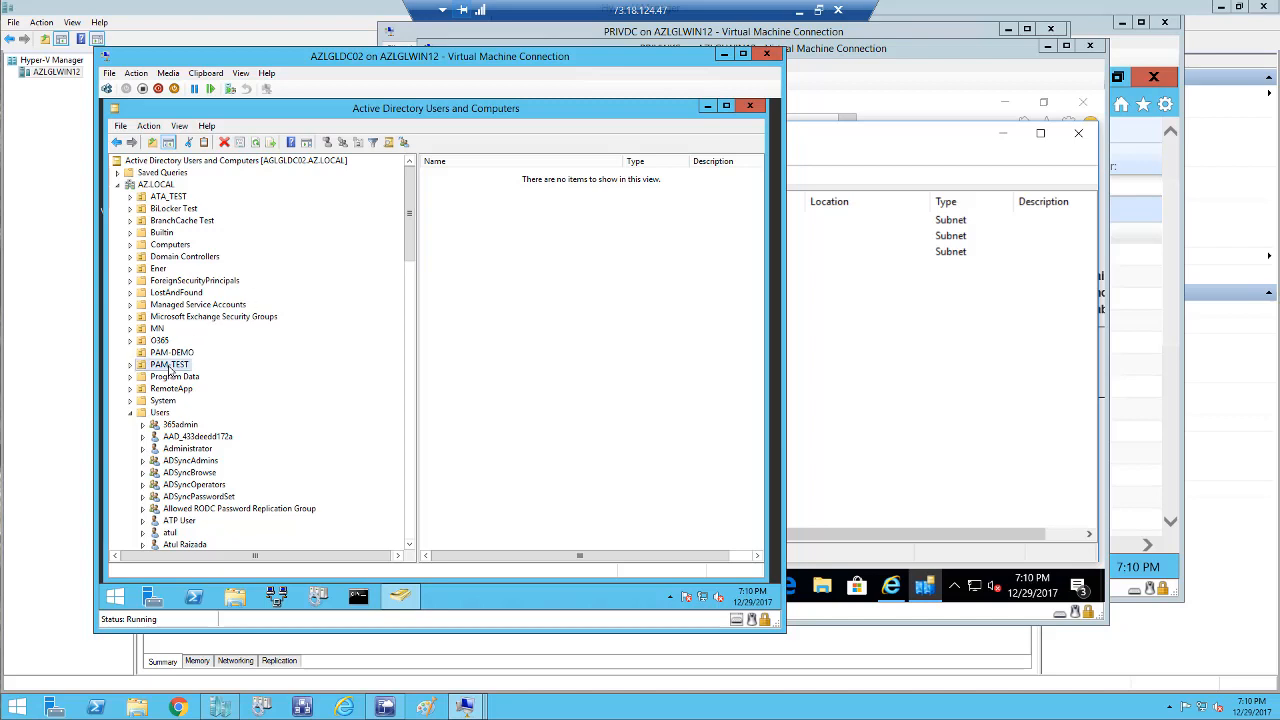
{"action": "left_click", "coordinate": [175, 354]}
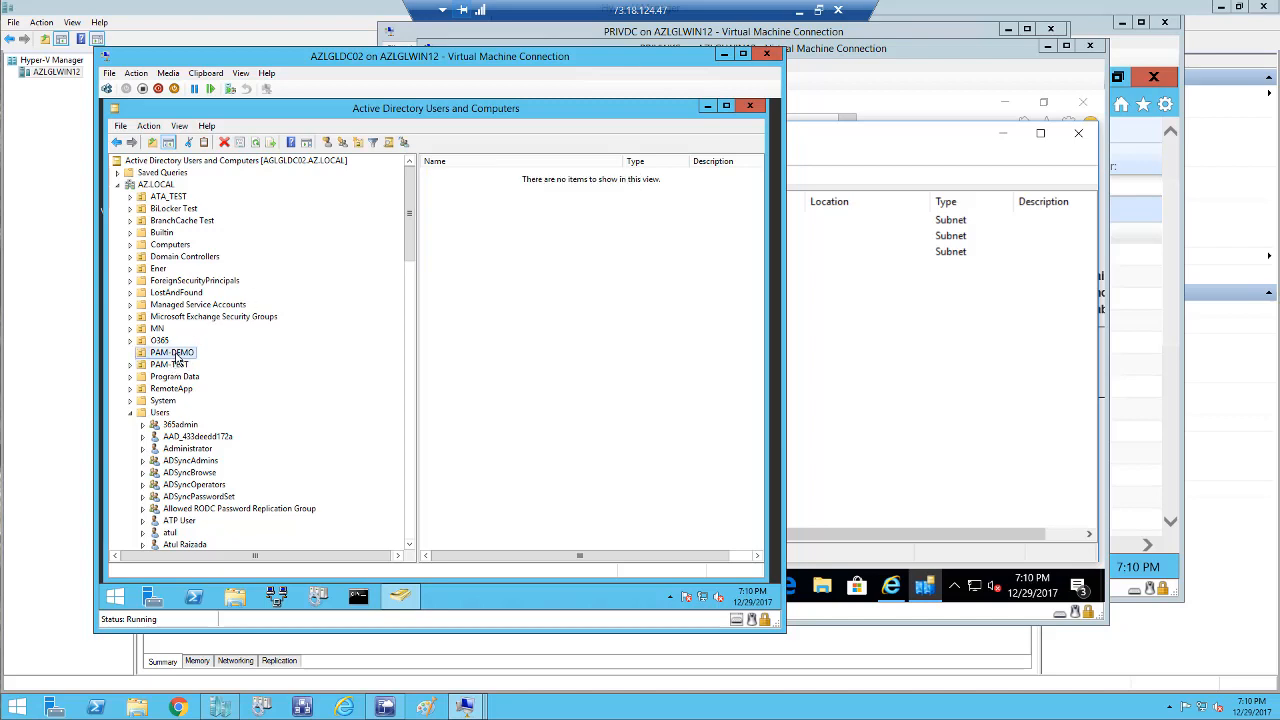
{"action": "right_click", "coordinate": [175, 355]}
{"action": "left_click", "coordinate": [165, 368]}
{"action": "right_click", "coordinate": [165, 369]}
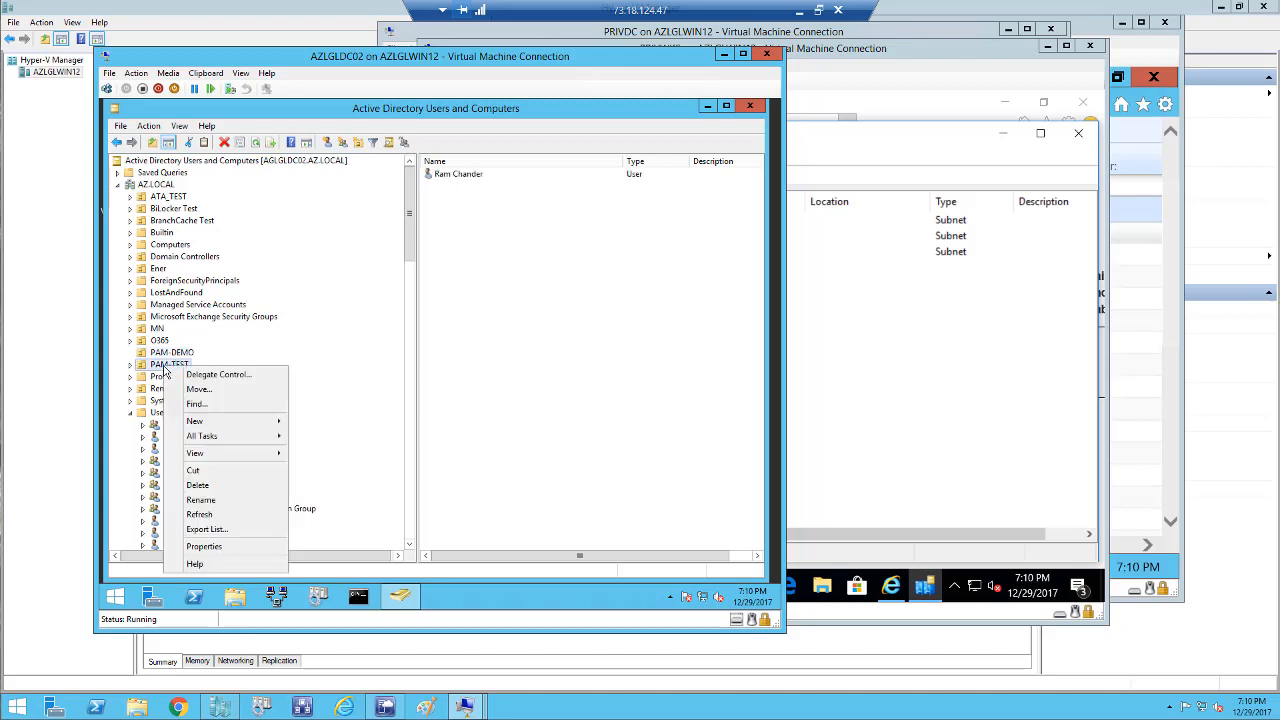
{"action": "left_click", "coordinate": [200, 547]}
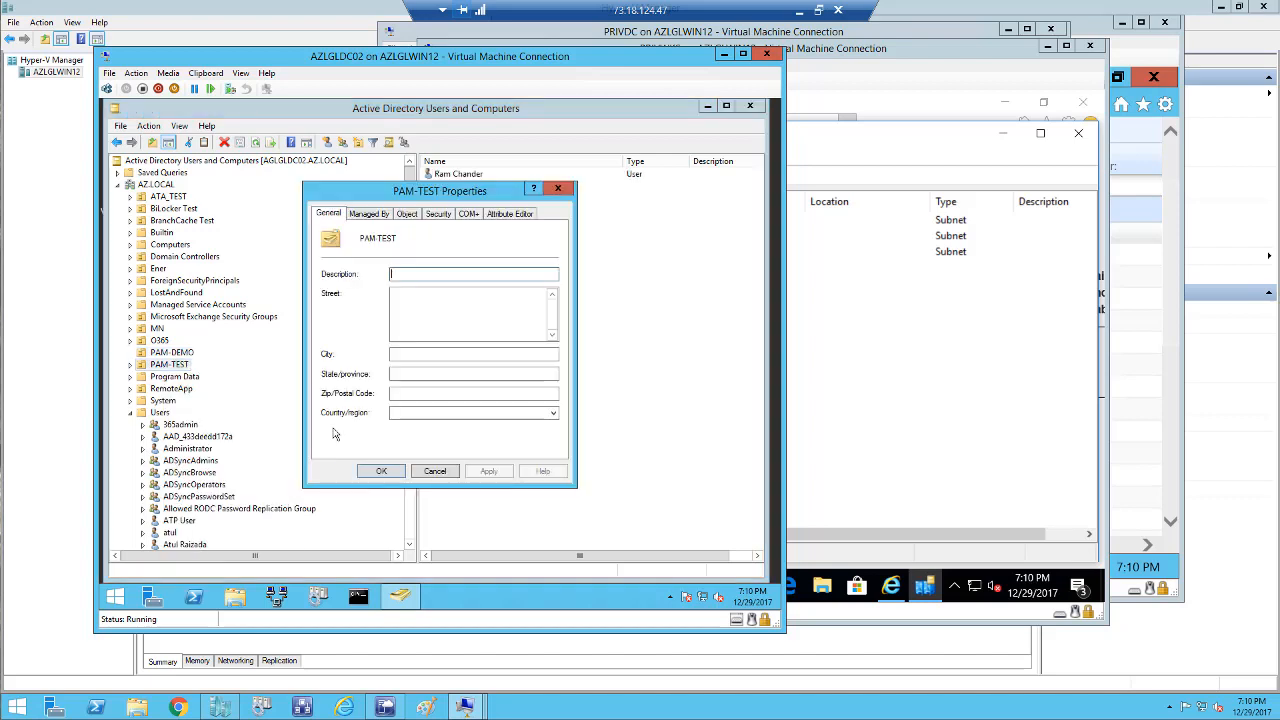
{"action": "left_click", "coordinate": [435, 471]}
{"action": "right_click", "coordinate": [178, 366]}
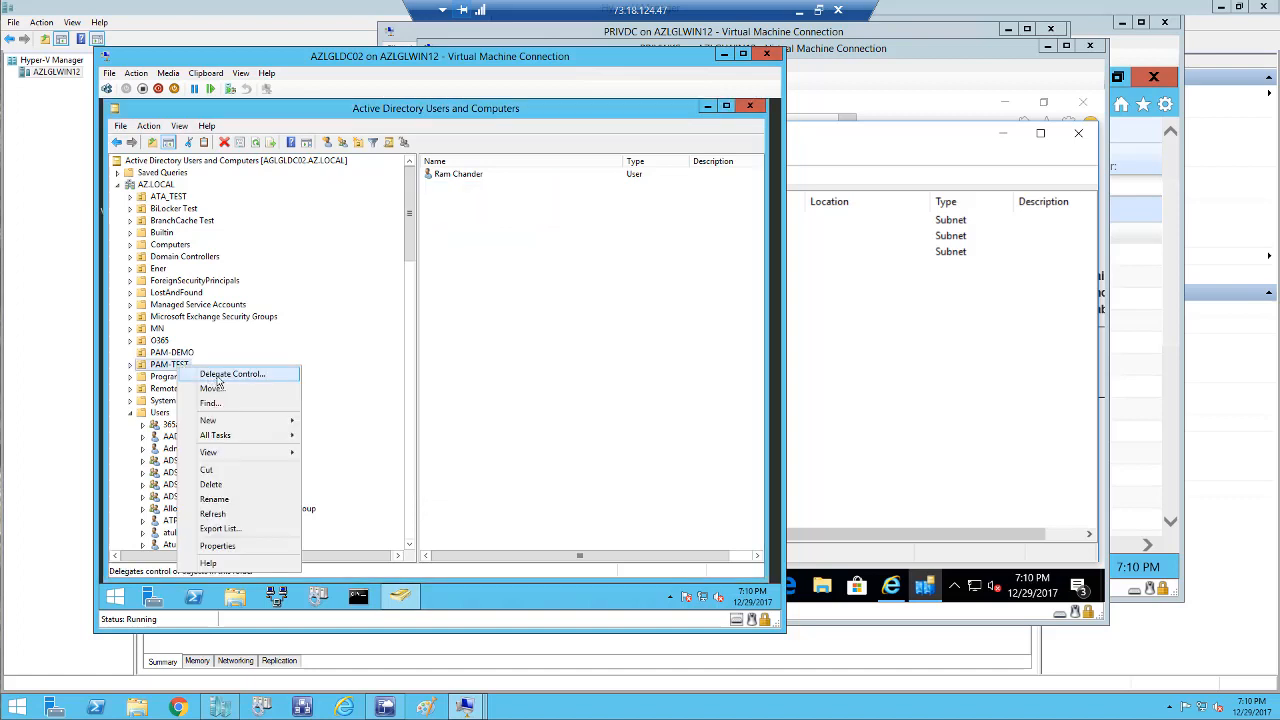
Start the Delegate Control wizard on PAM-TEST and choose the PAMADMIN group as delegate.
{"action": "left_click", "coordinate": [219, 375]}
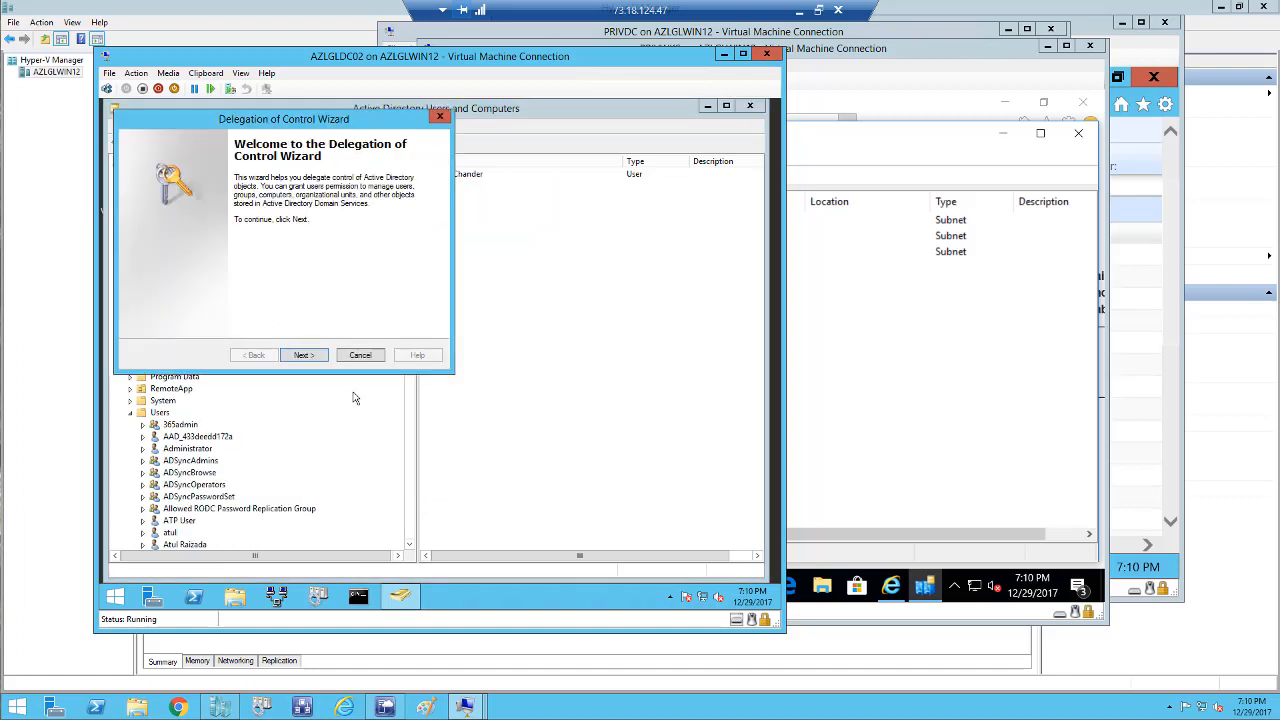
{"action": "left_click", "coordinate": [303, 355]}
{"action": "left_click", "coordinate": [324, 296]}
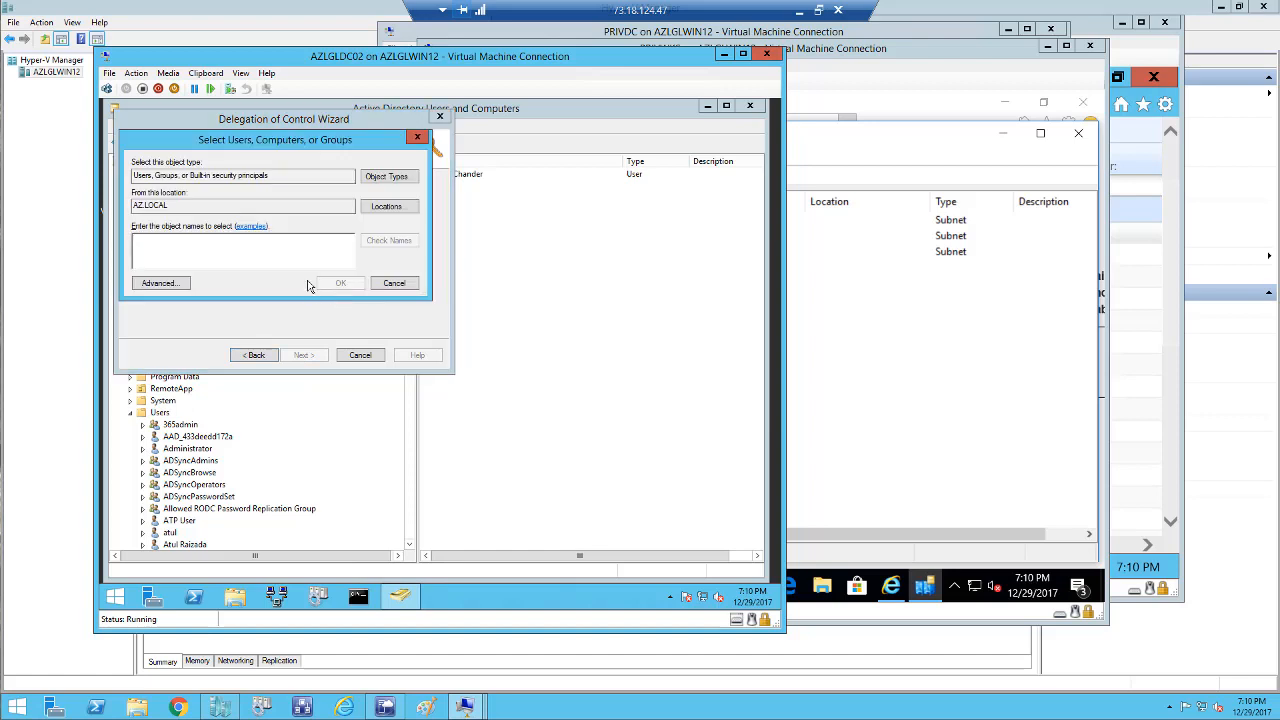
{"action": "type", "text": "PAM"}
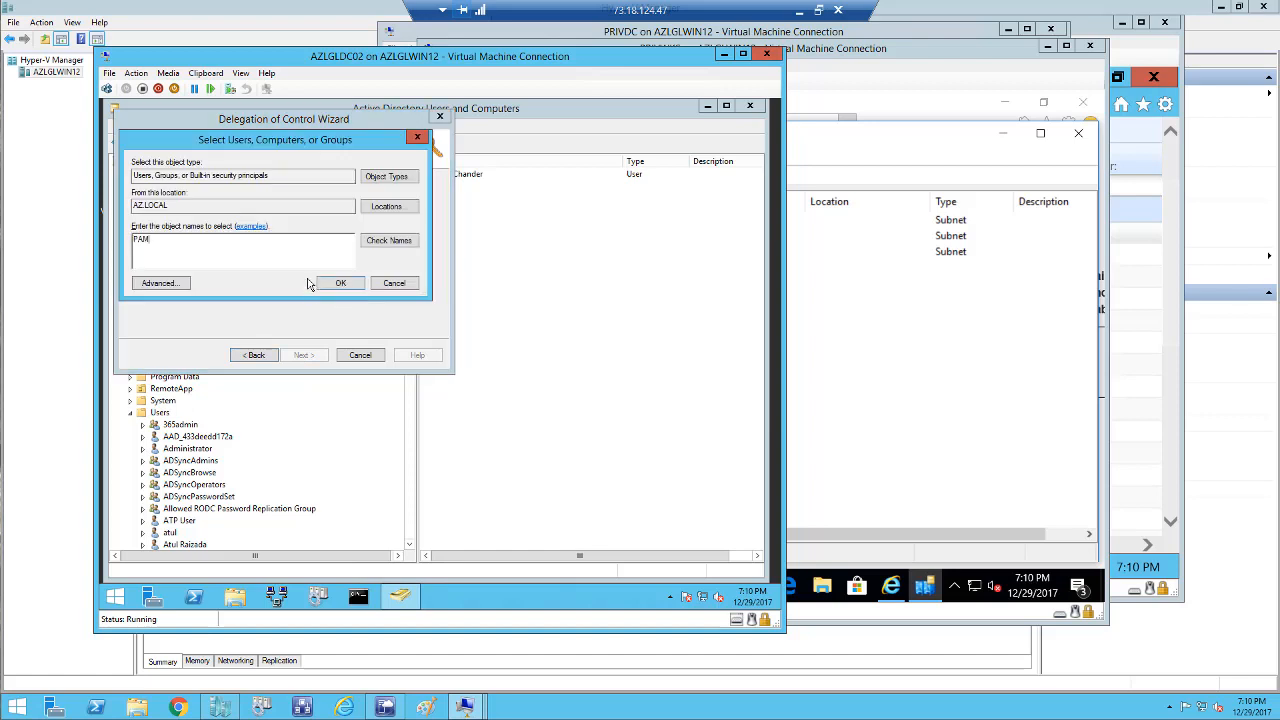
{"action": "left_click", "coordinate": [386, 243]}
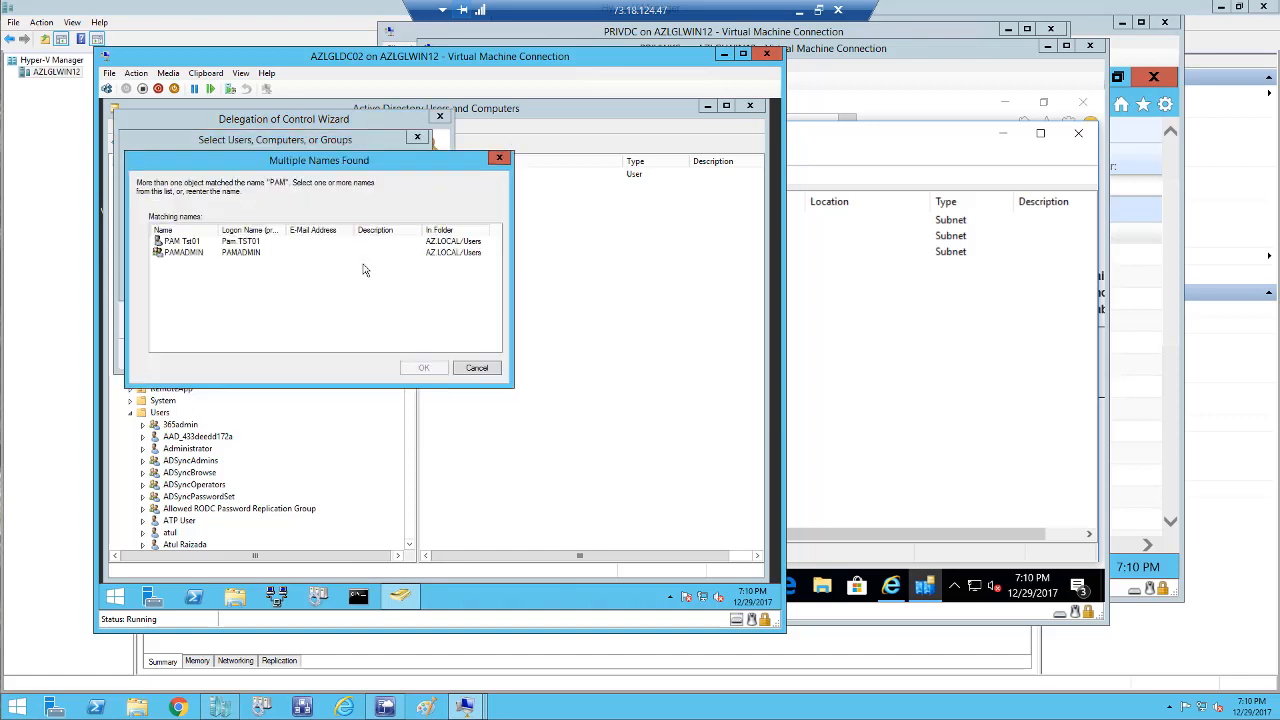
{"action": "double_click", "coordinate": [205, 253]}
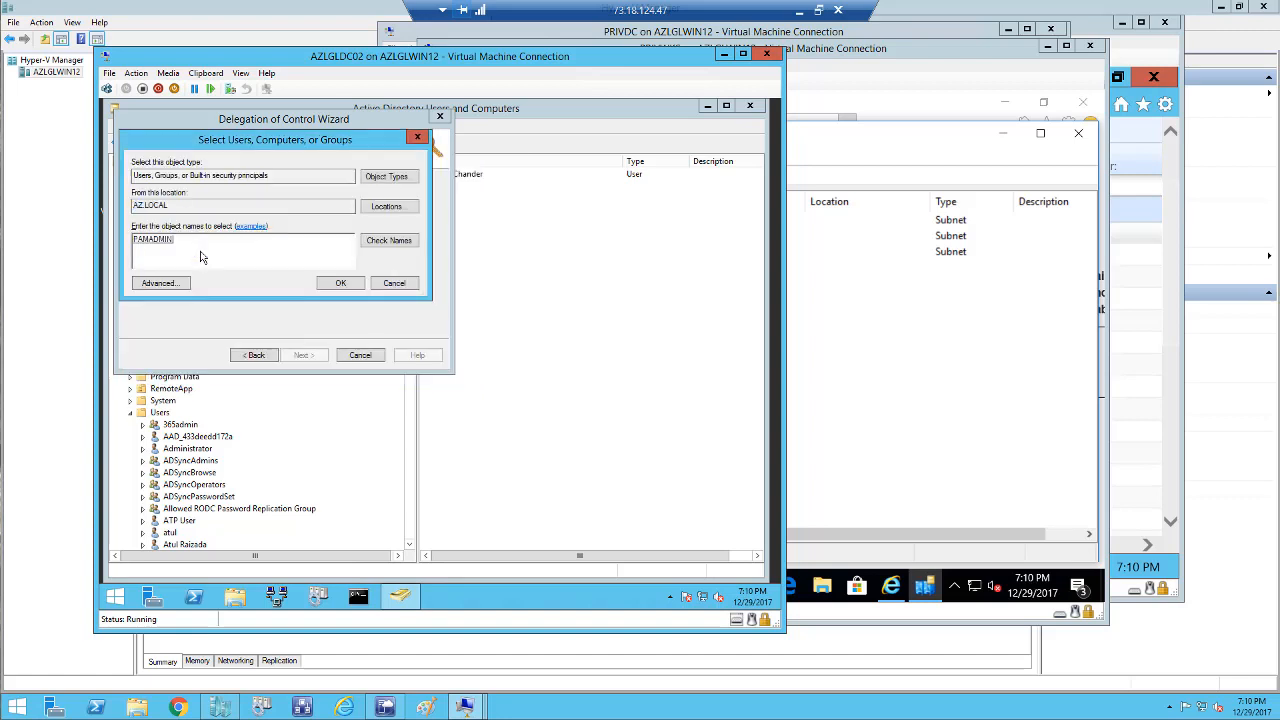
{"action": "left_click", "coordinate": [337, 283]}
{"action": "left_click", "coordinate": [310, 357]}
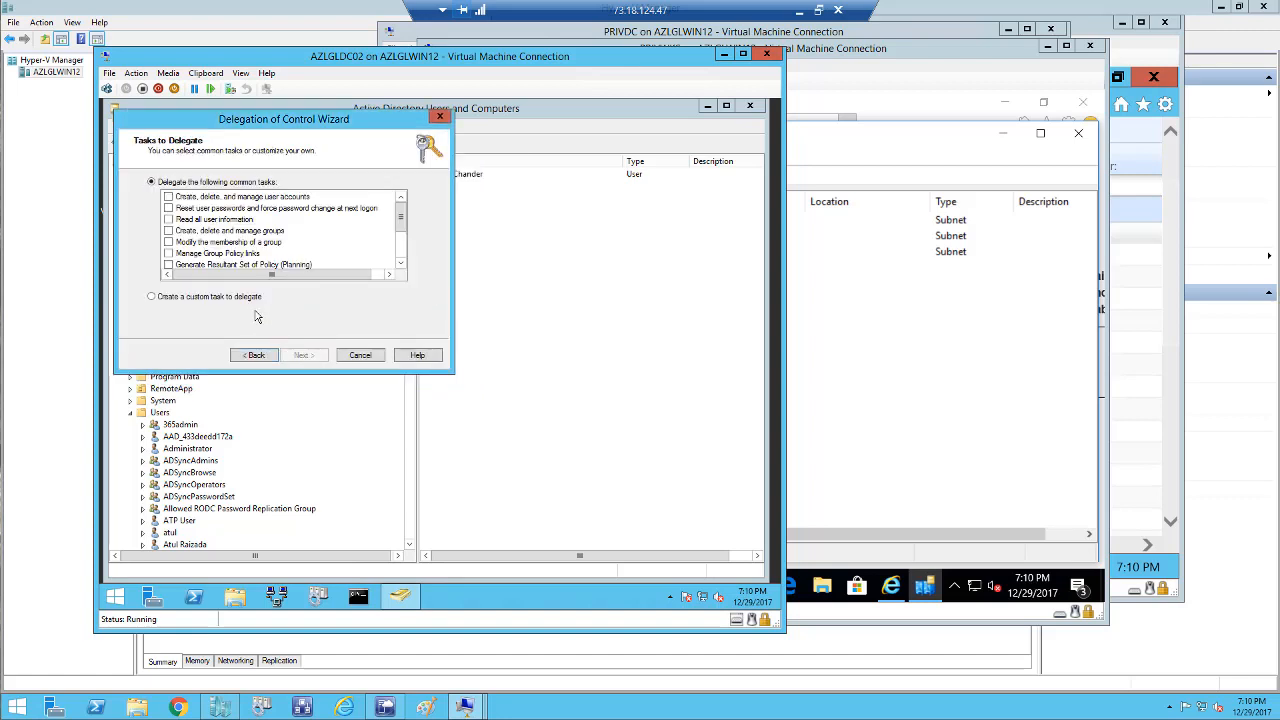
Delegate a custom task with whole-folder scope and Full Control, then finish the wizard.
{"action": "left_click", "coordinate": [242, 297]}
{"action": "left_click", "coordinate": [303, 356]}
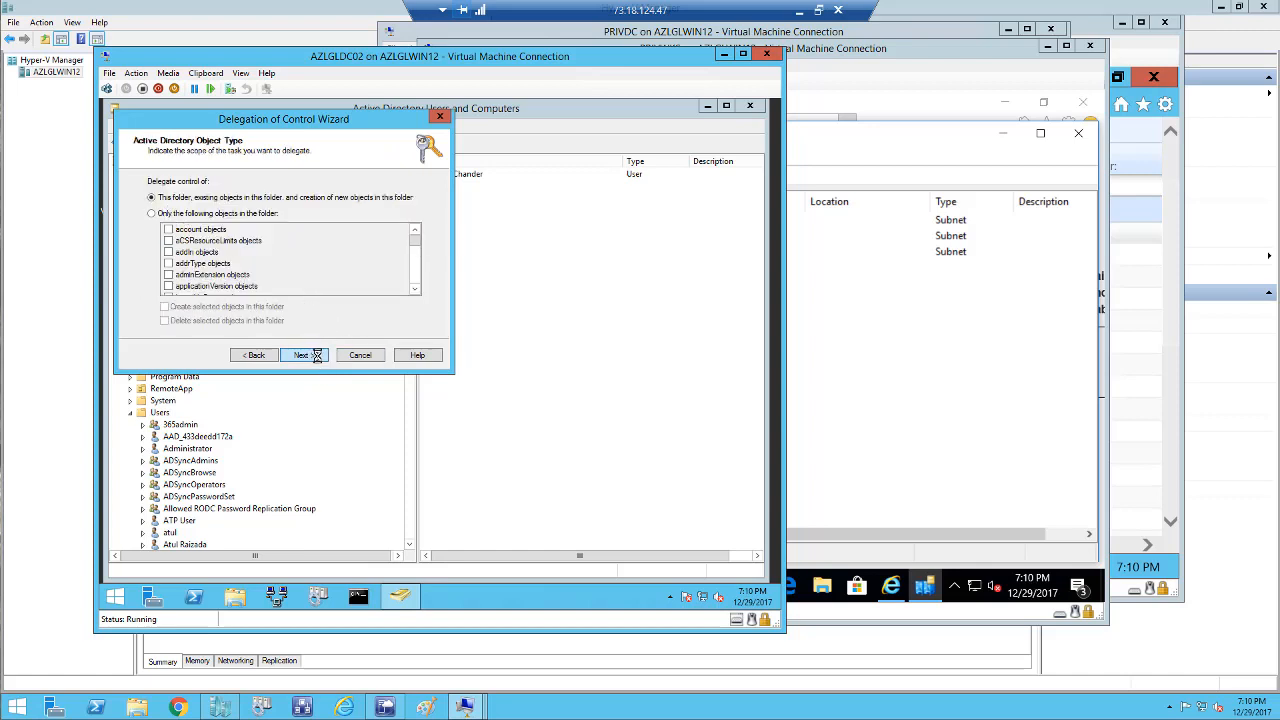
{"action": "left_click", "coordinate": [316, 356]}
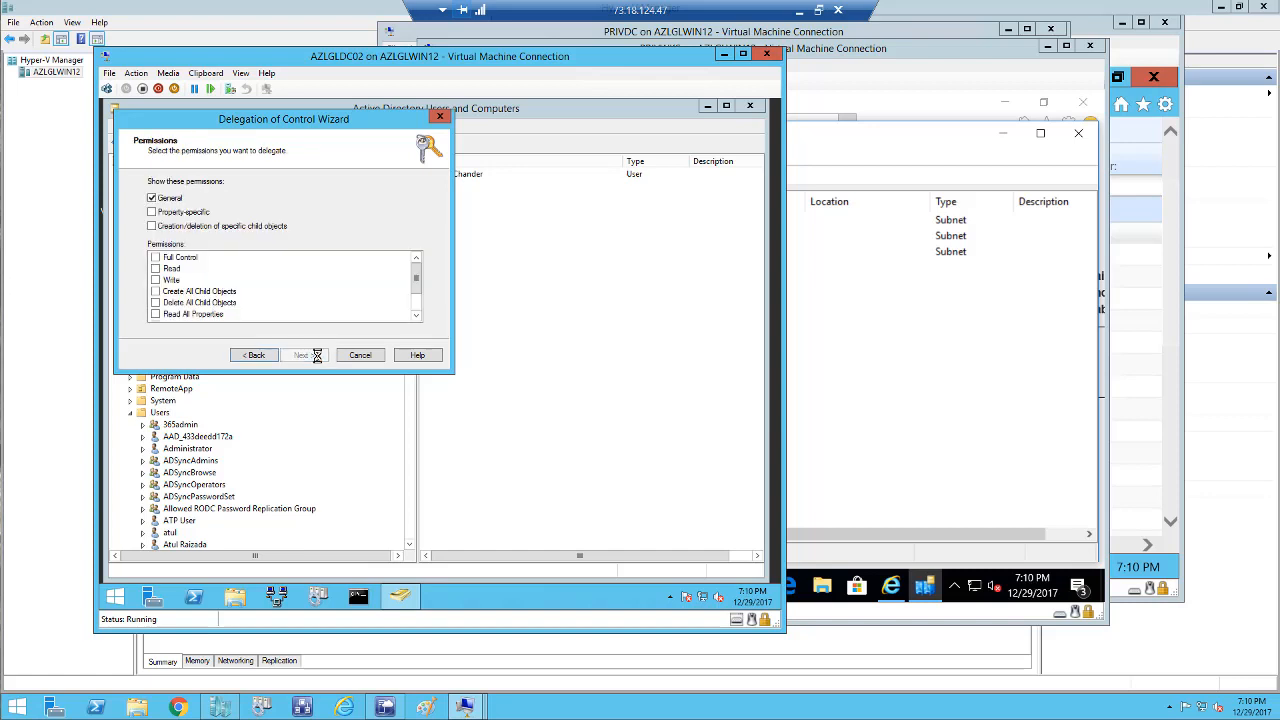
{"action": "left_click", "coordinate": [156, 258]}
{"action": "left_click", "coordinate": [305, 356]}
{"action": "left_click", "coordinate": [304, 356]}
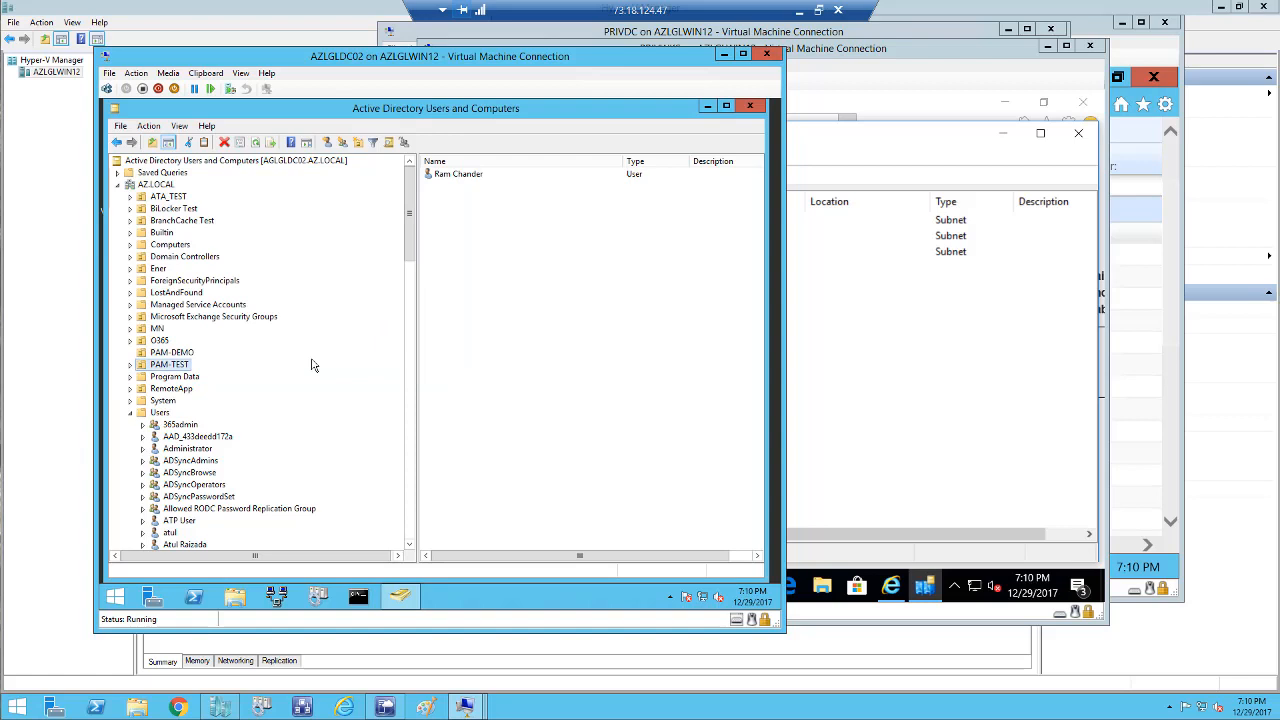
{"action": "left_click", "coordinate": [882, 435]}
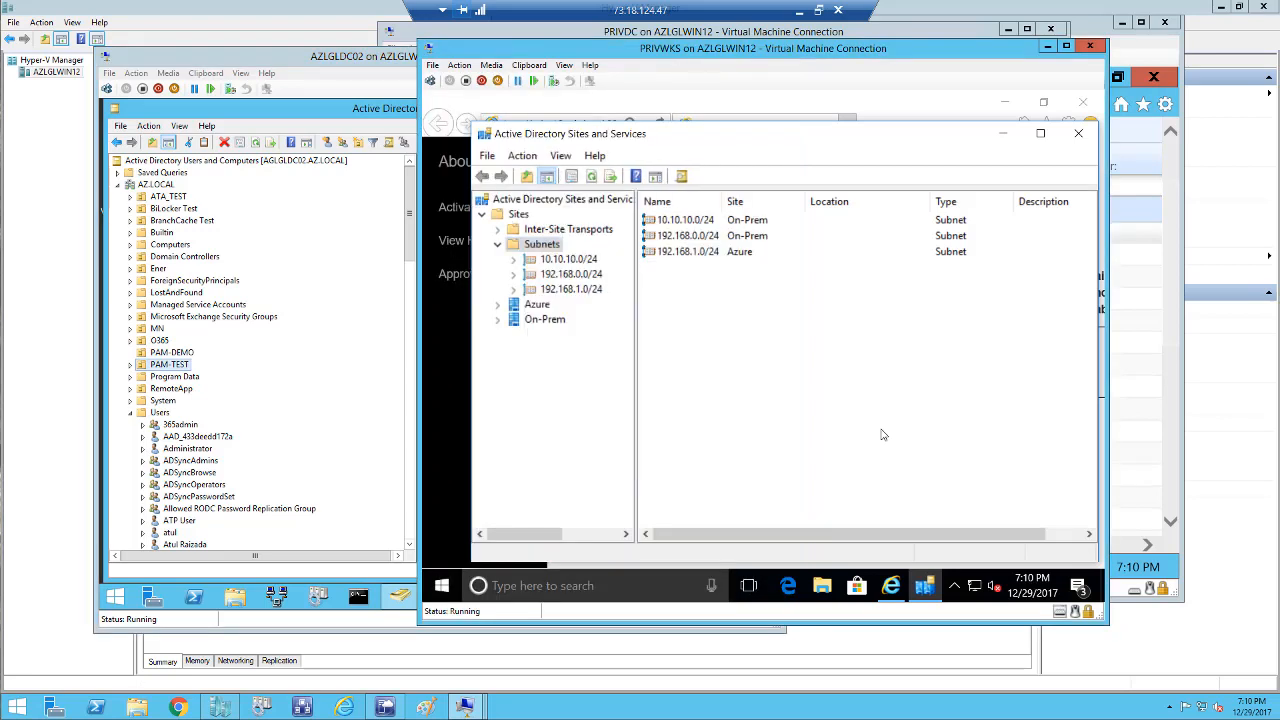
Minimize Sites and Services and the PAM Portal browser on PRIVWKS, then show MIM16's desktop.
{"action": "left_click", "coordinate": [1004, 137]}
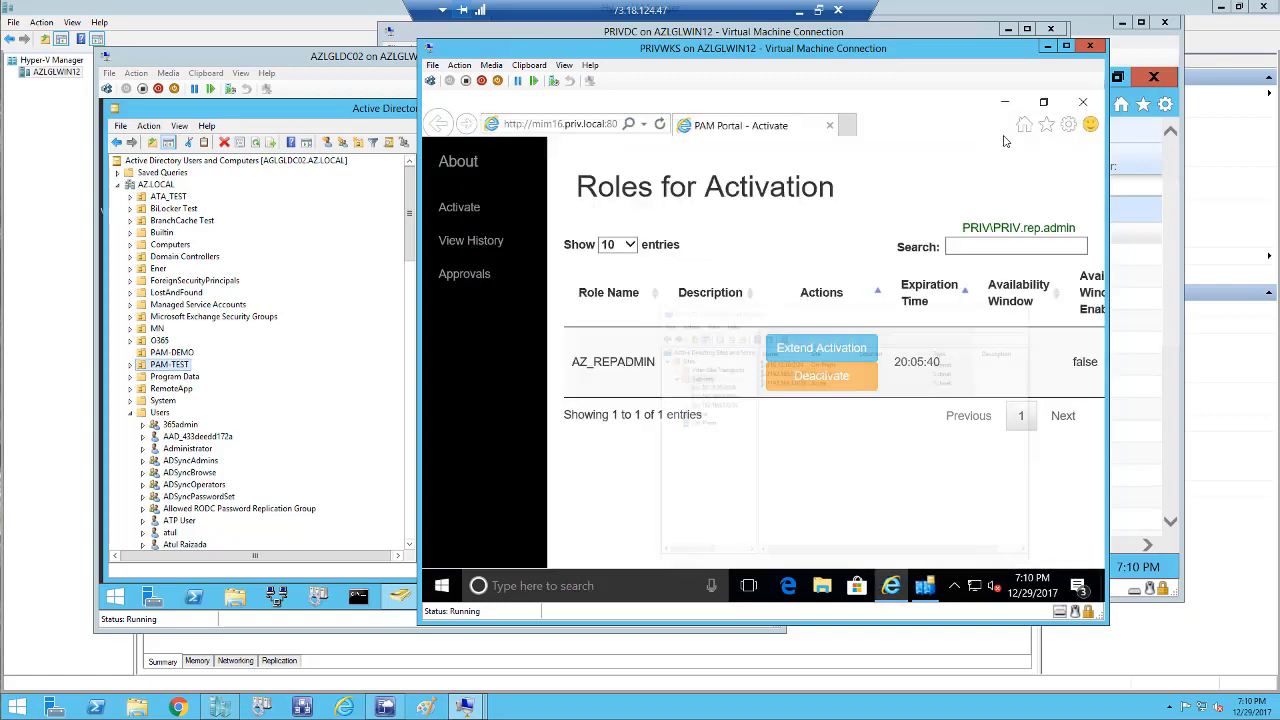
{"action": "left_click", "coordinate": [1005, 102]}
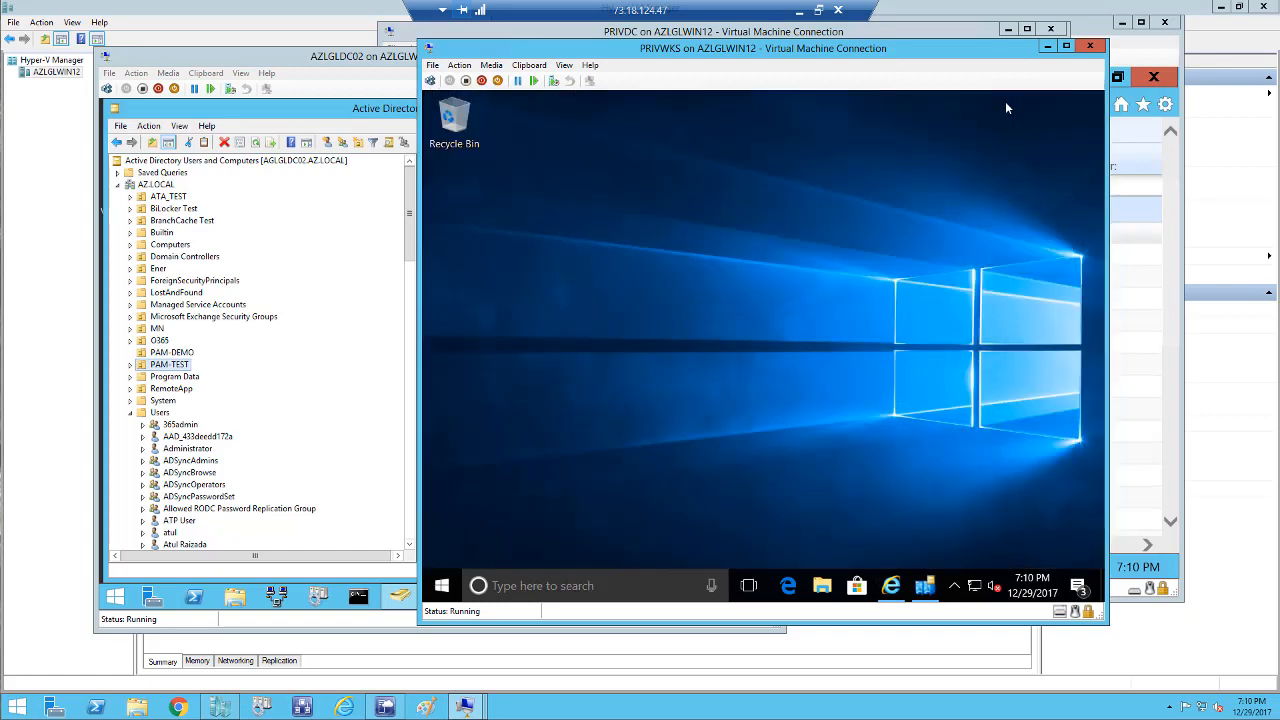
{"action": "mouse_move", "coordinate": [464, 706]}
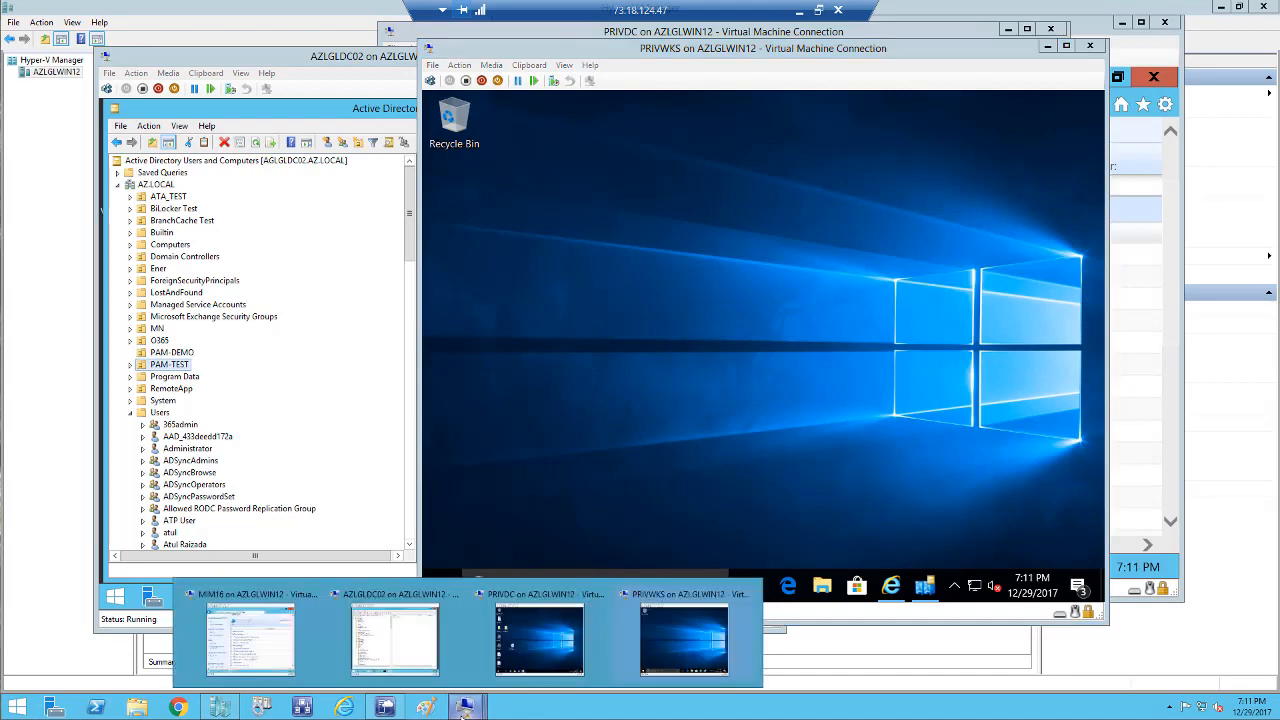
{"action": "left_click", "coordinate": [272, 646]}
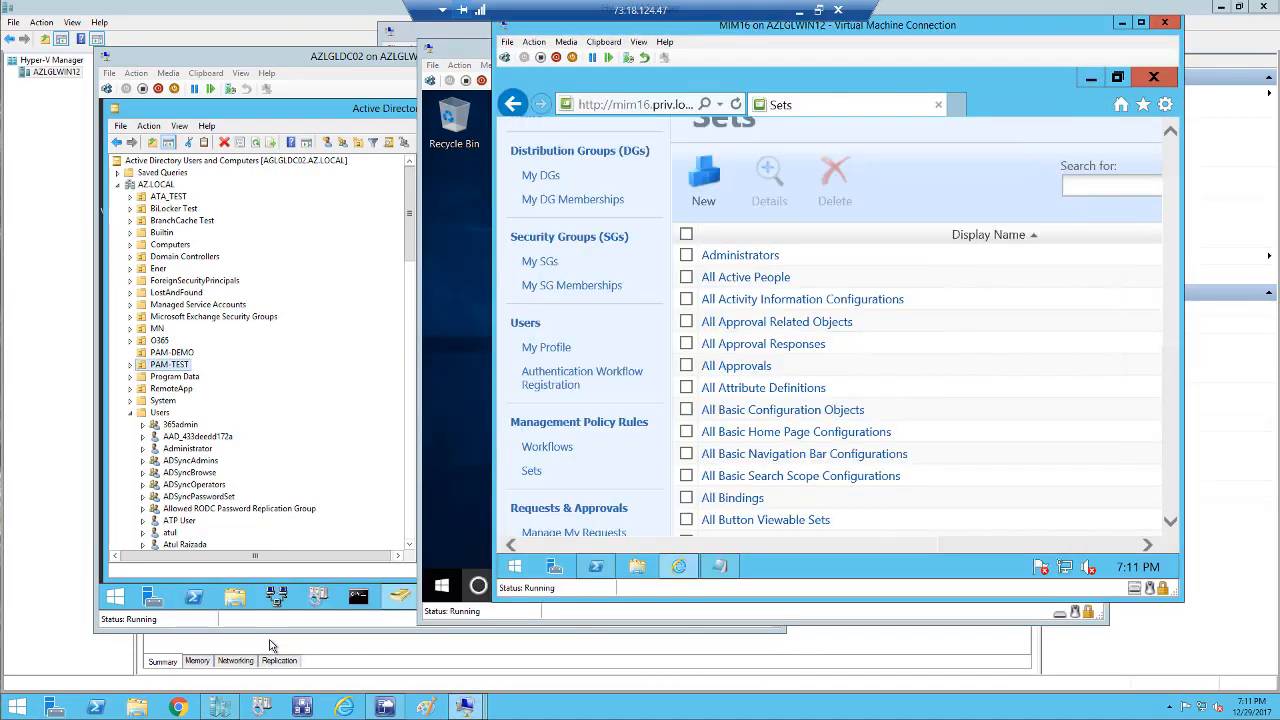
{"action": "left_click", "coordinate": [1091, 78]}
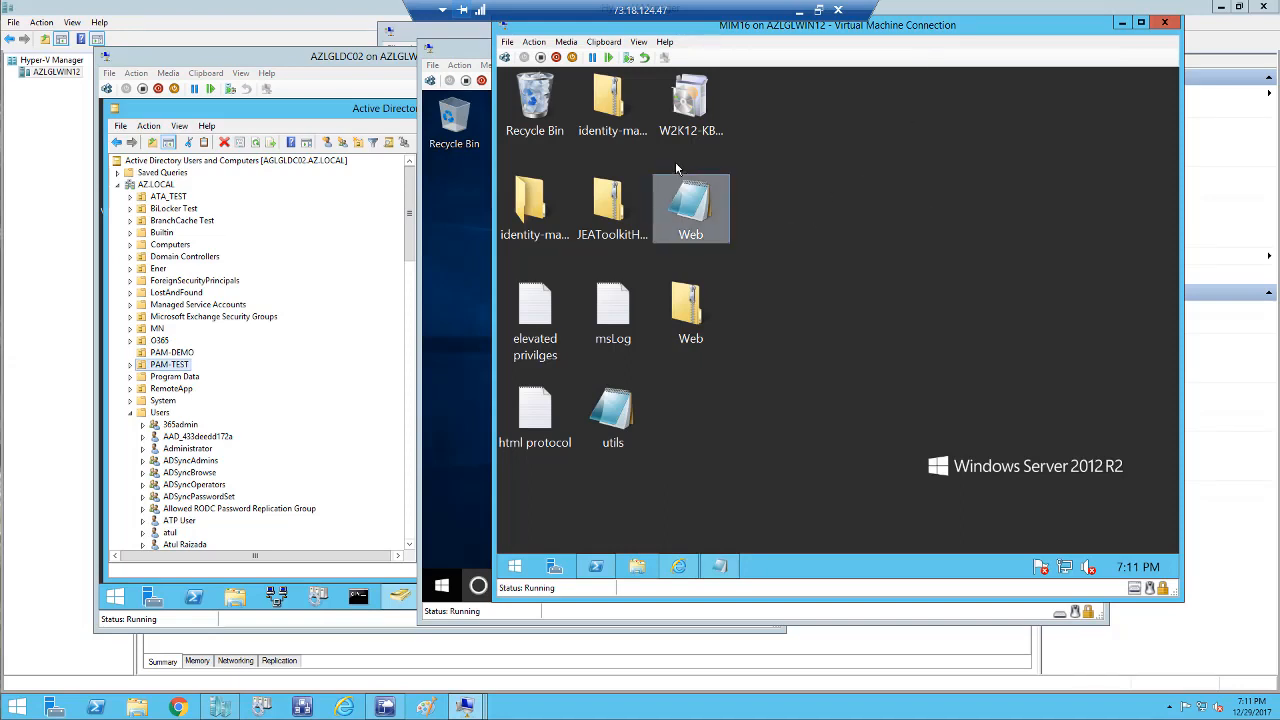
Open the elevated privilges script and replace azadmin with Pam.Tst01 in the New-PAMUser line.
{"action": "double_click", "coordinate": [547, 330]}
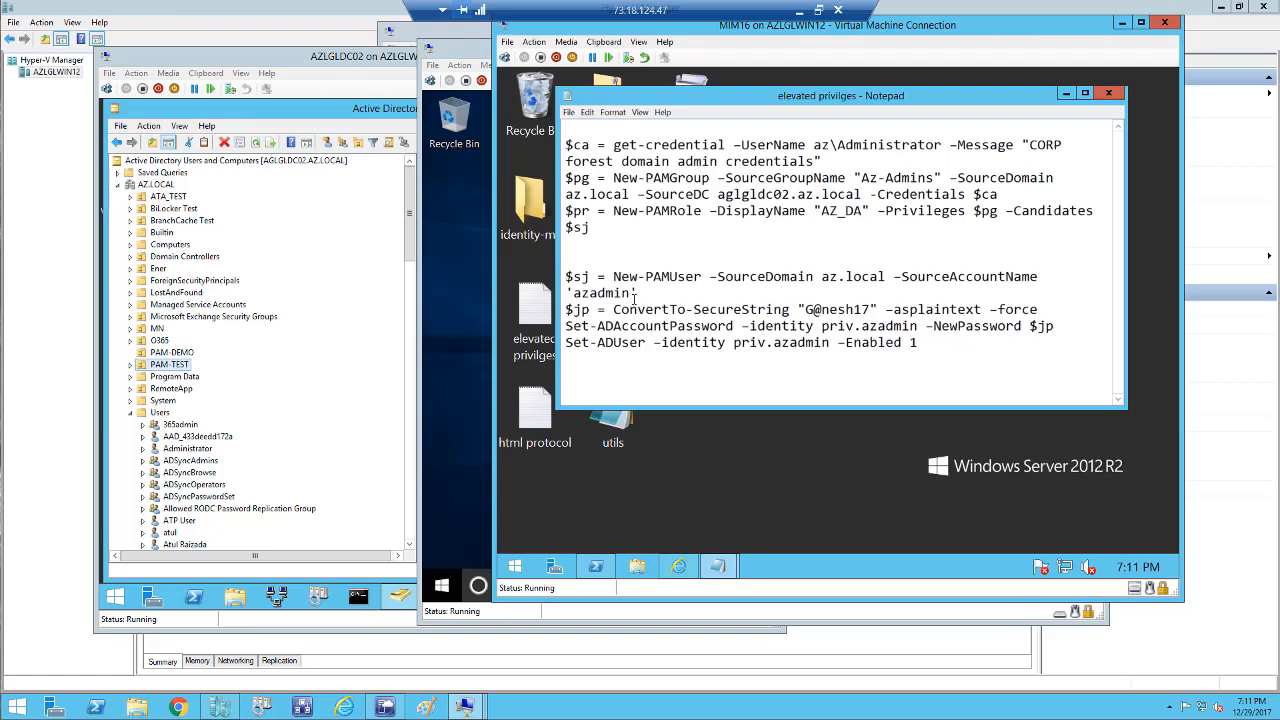
{"action": "left_click_drag", "start_coordinate": [629, 293], "coordinate": [575, 293]}
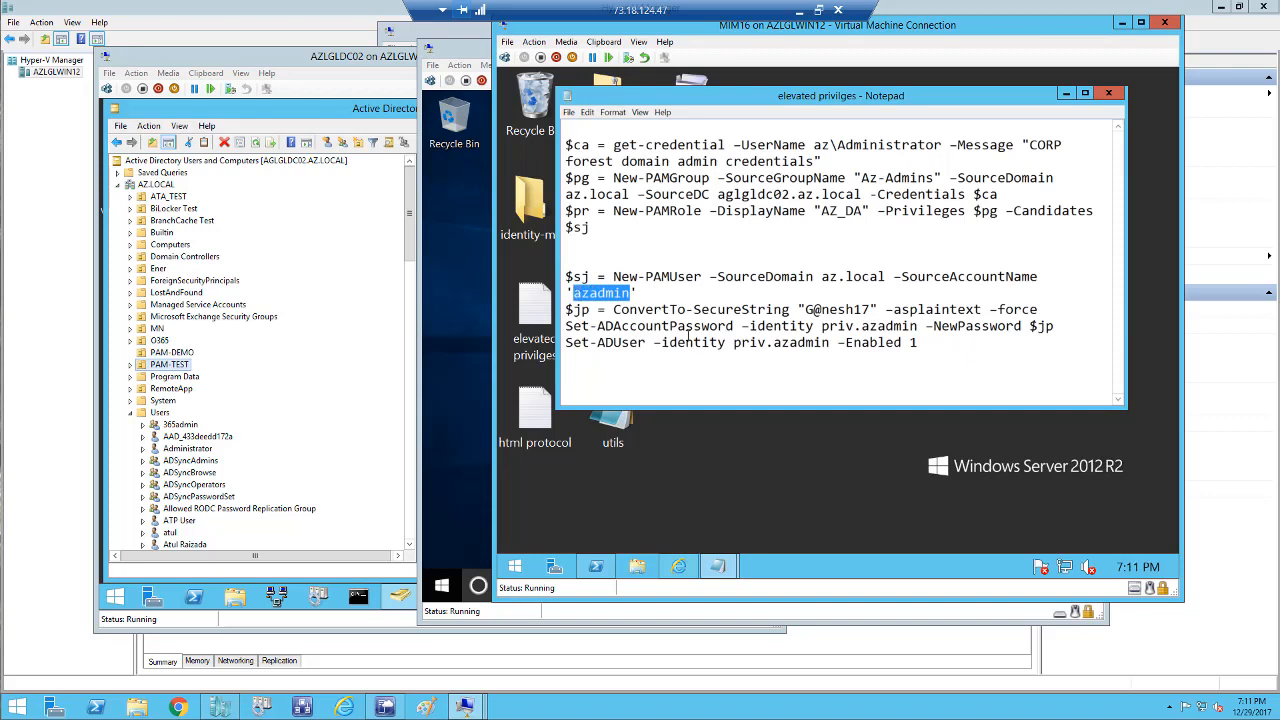
{"action": "type", "text": "Pam"}
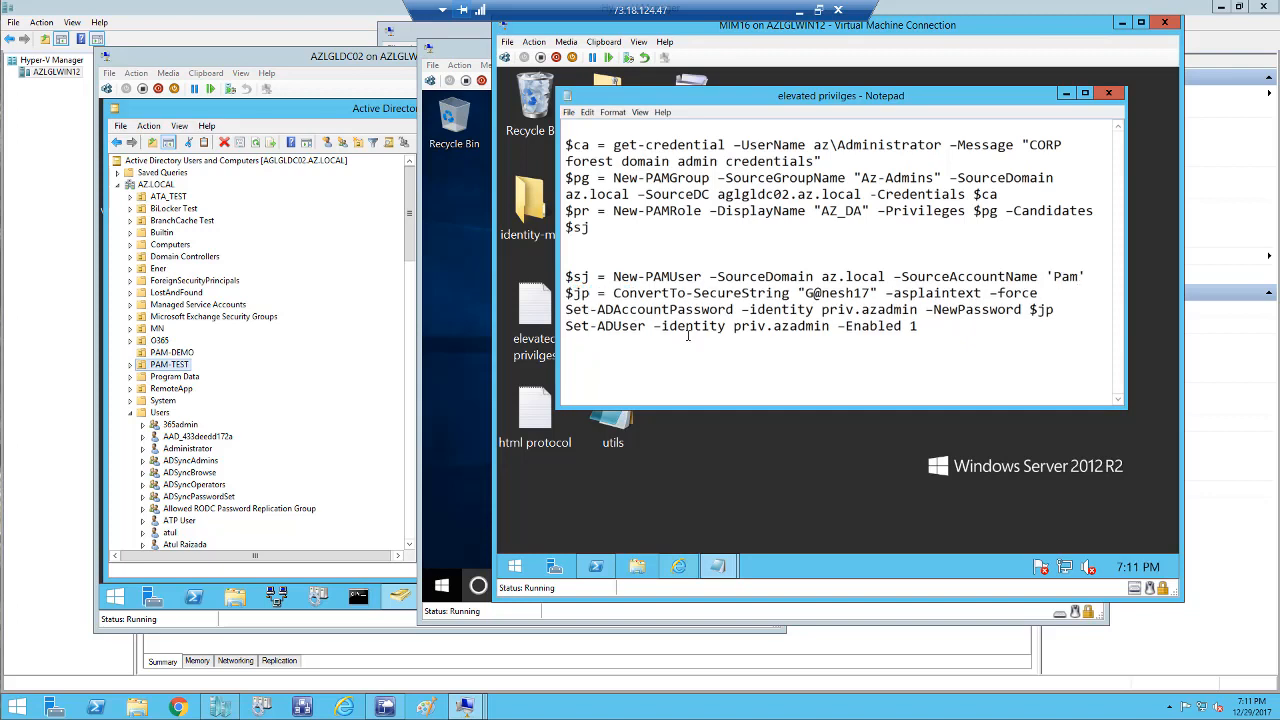
{"action": "type", "text": ".Tst01"}
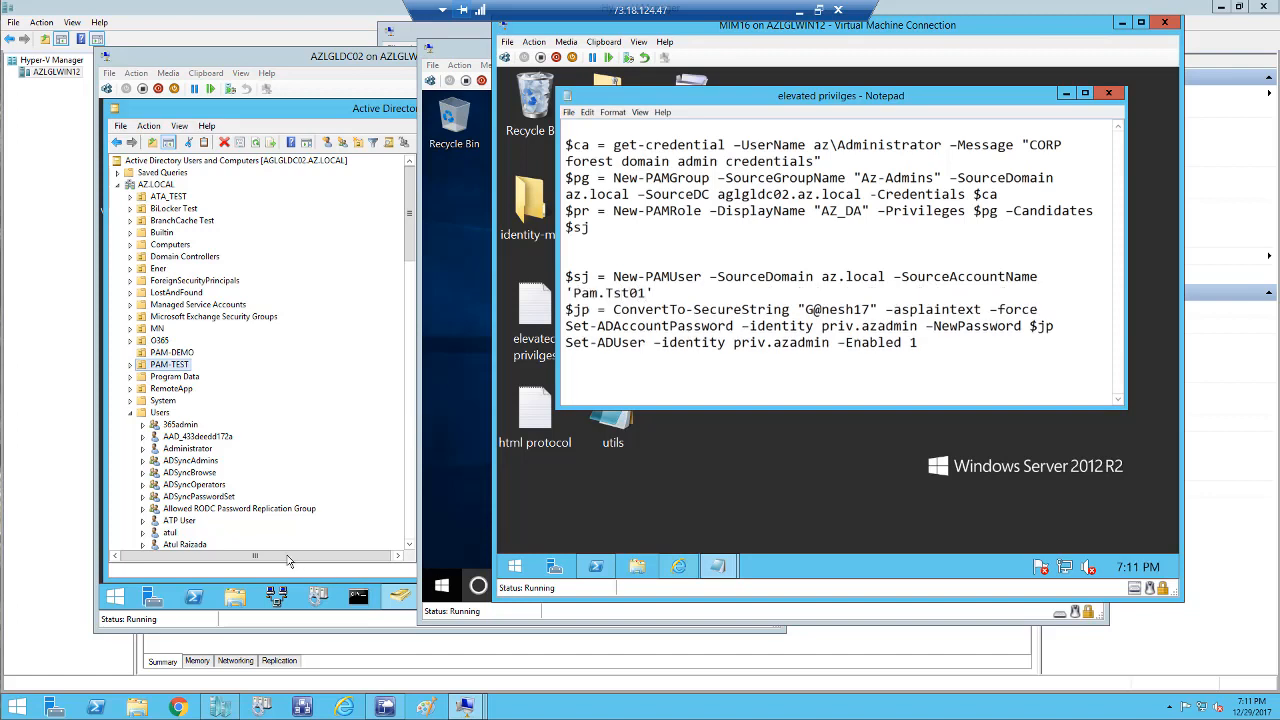
{"action": "left_click", "coordinate": [219, 532]}
{"action": "scroll", "coordinate": [240, 490], "scroll_direction": "down", "scroll_amount": 15}
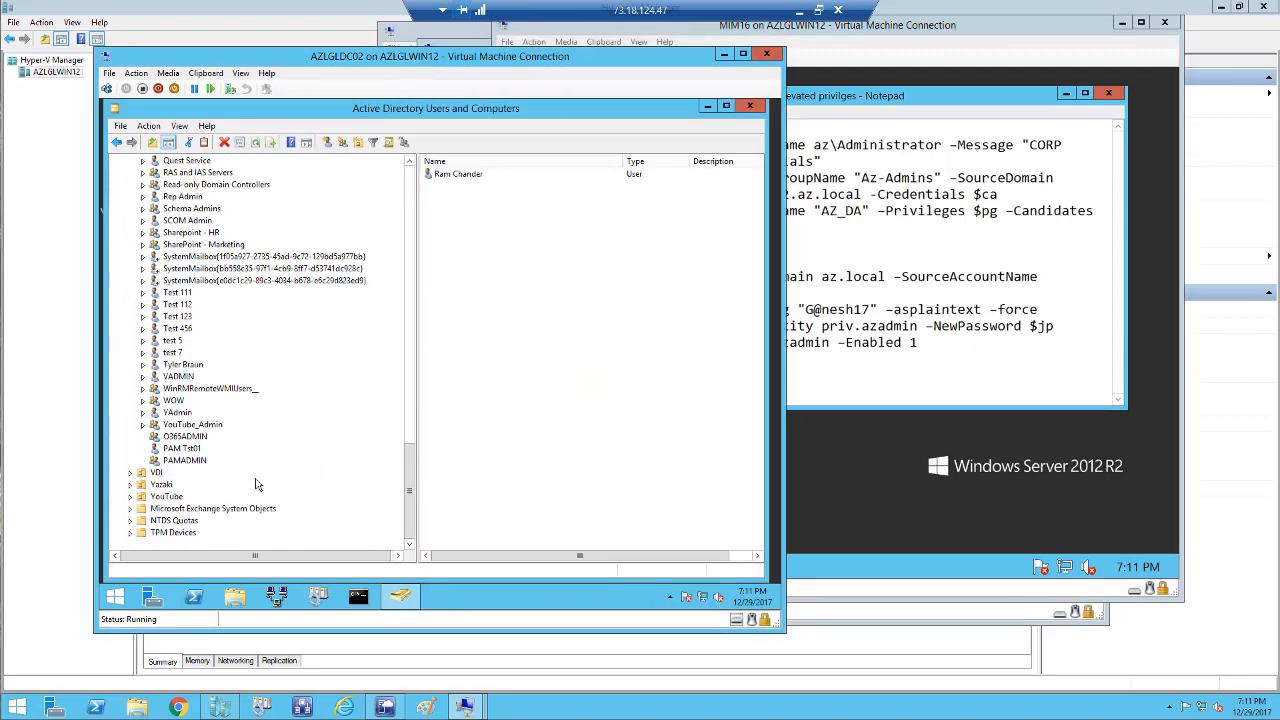
Confirm PAM Tst01's logon name Pam.TST01 on its Account tab, then return to the Notepad script.
{"action": "left_click", "coordinate": [200, 452]}
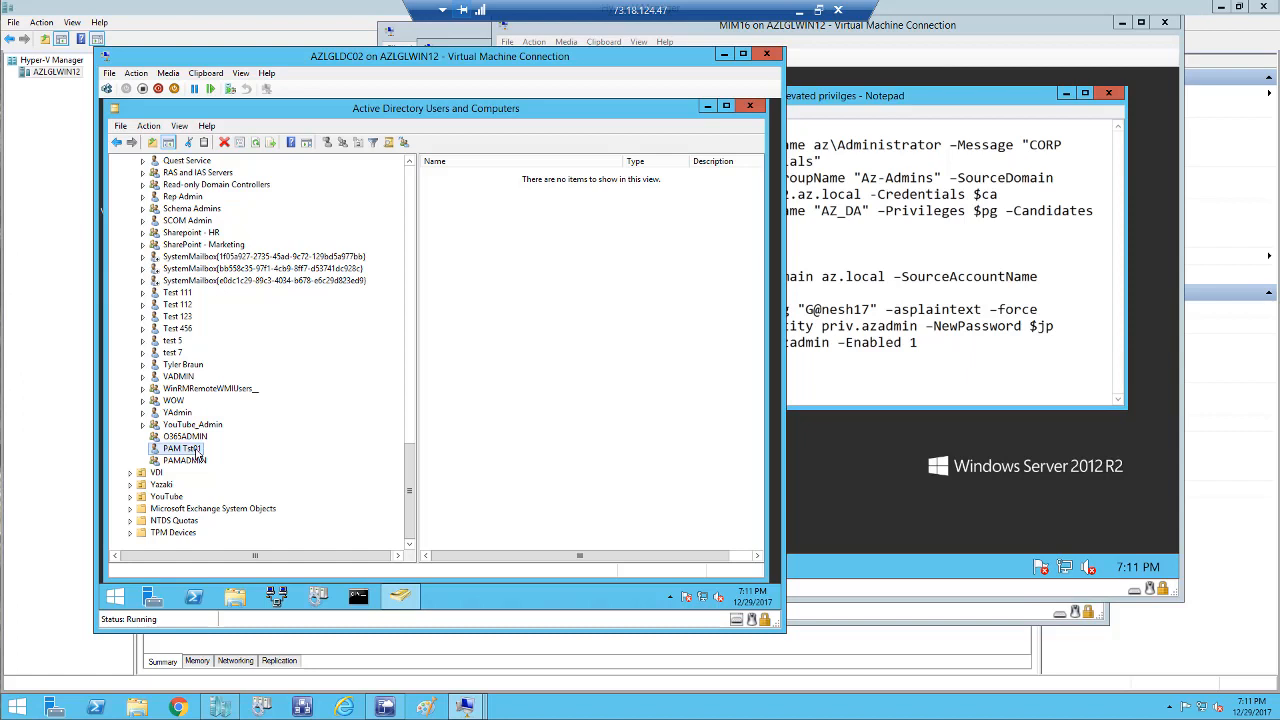
{"action": "right_click", "coordinate": [200, 450]}
{"action": "left_click", "coordinate": [232, 422]}
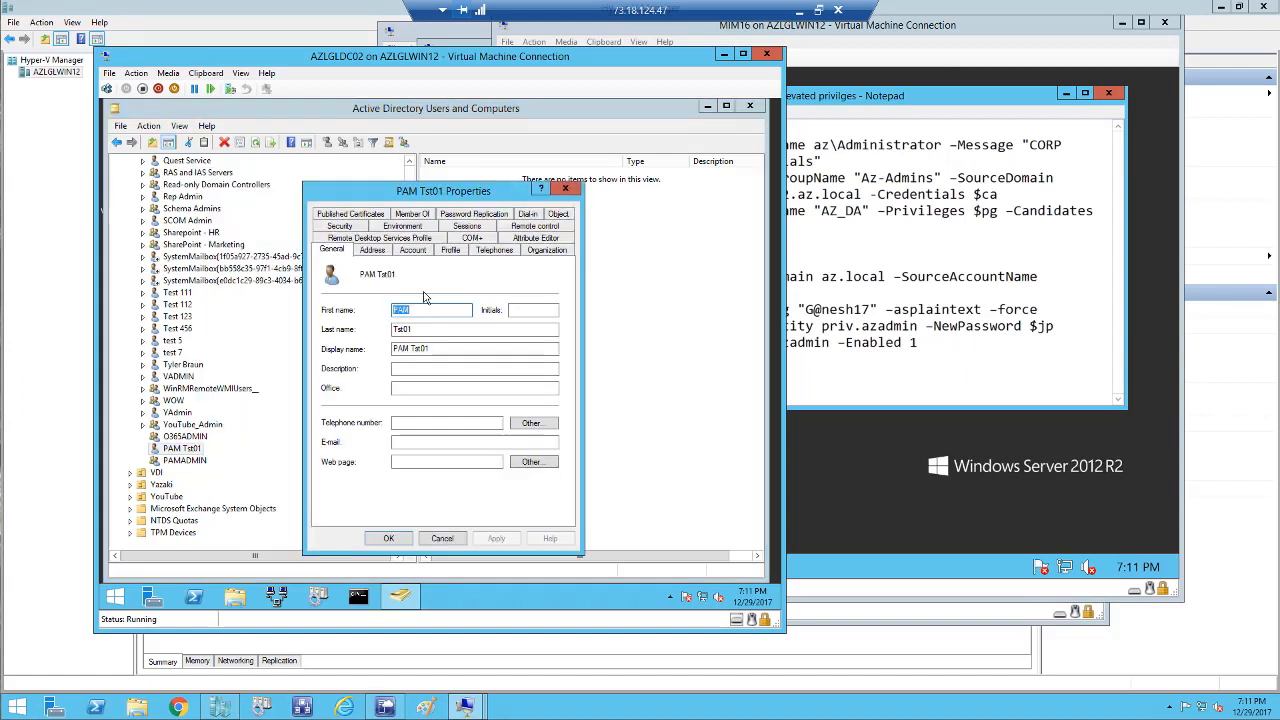
{"action": "left_click", "coordinate": [413, 251]}
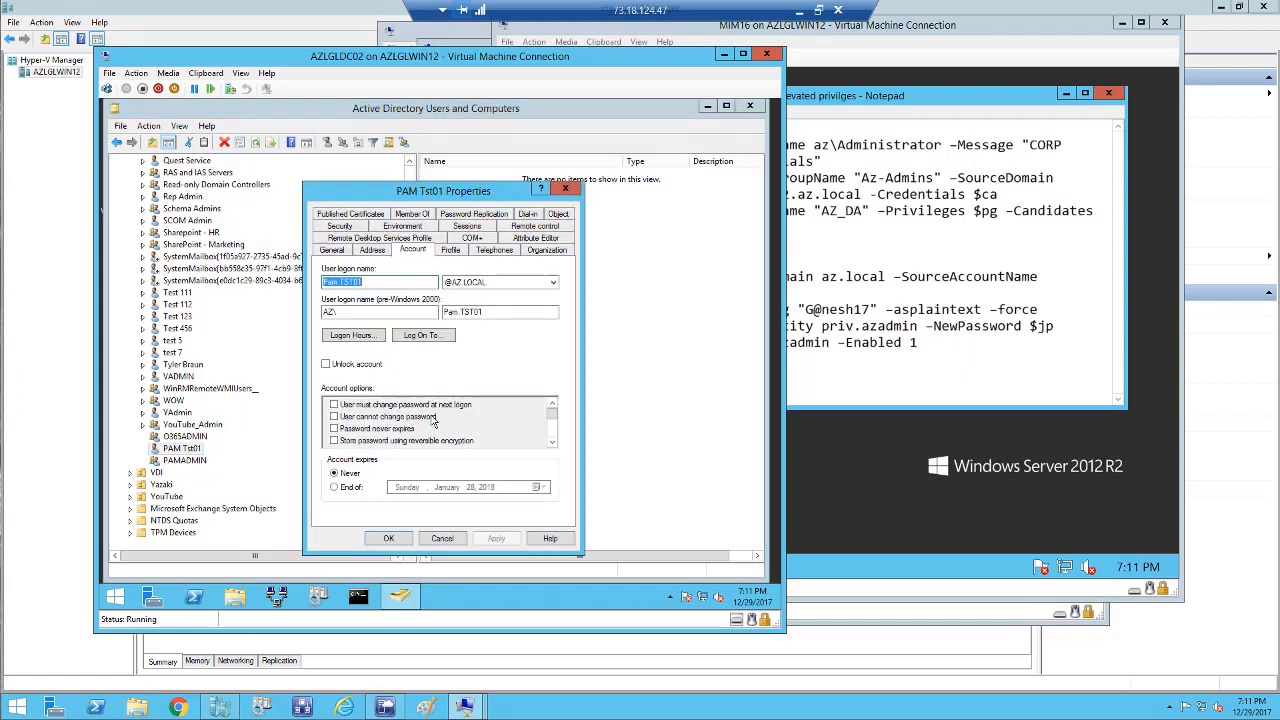
{"action": "left_click", "coordinate": [442, 538]}
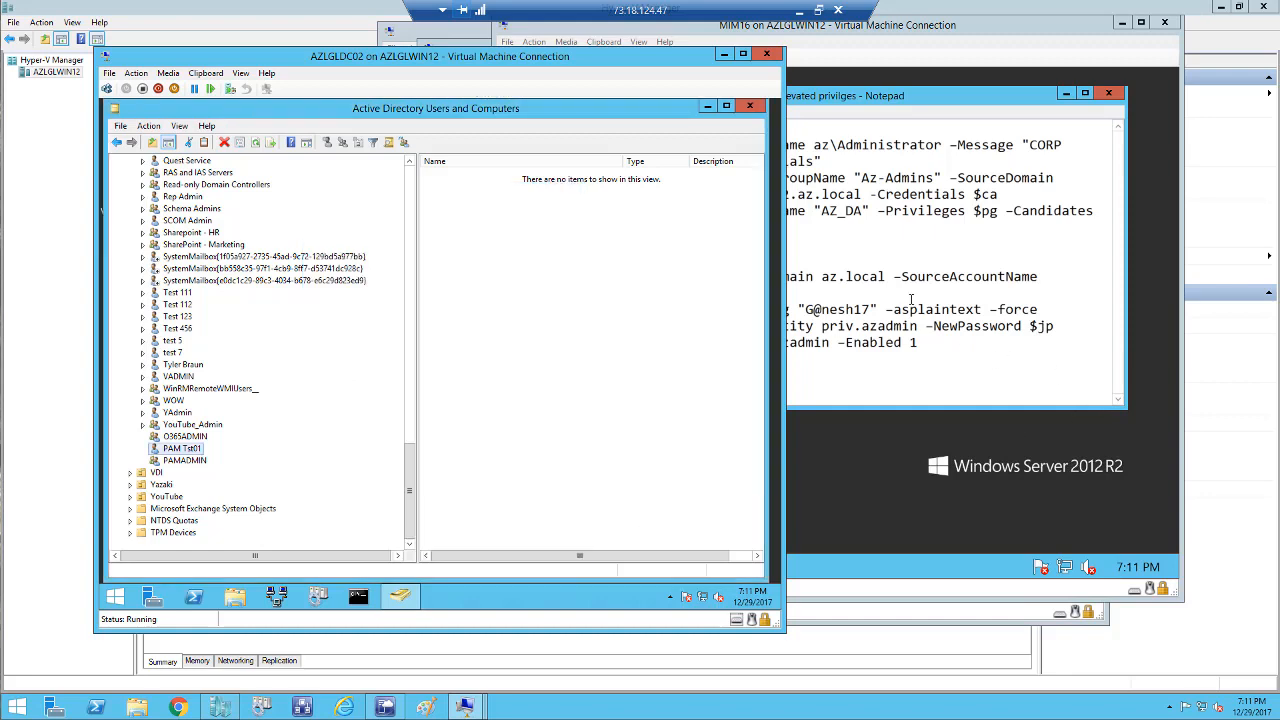
{"action": "left_click", "coordinate": [851, 293]}
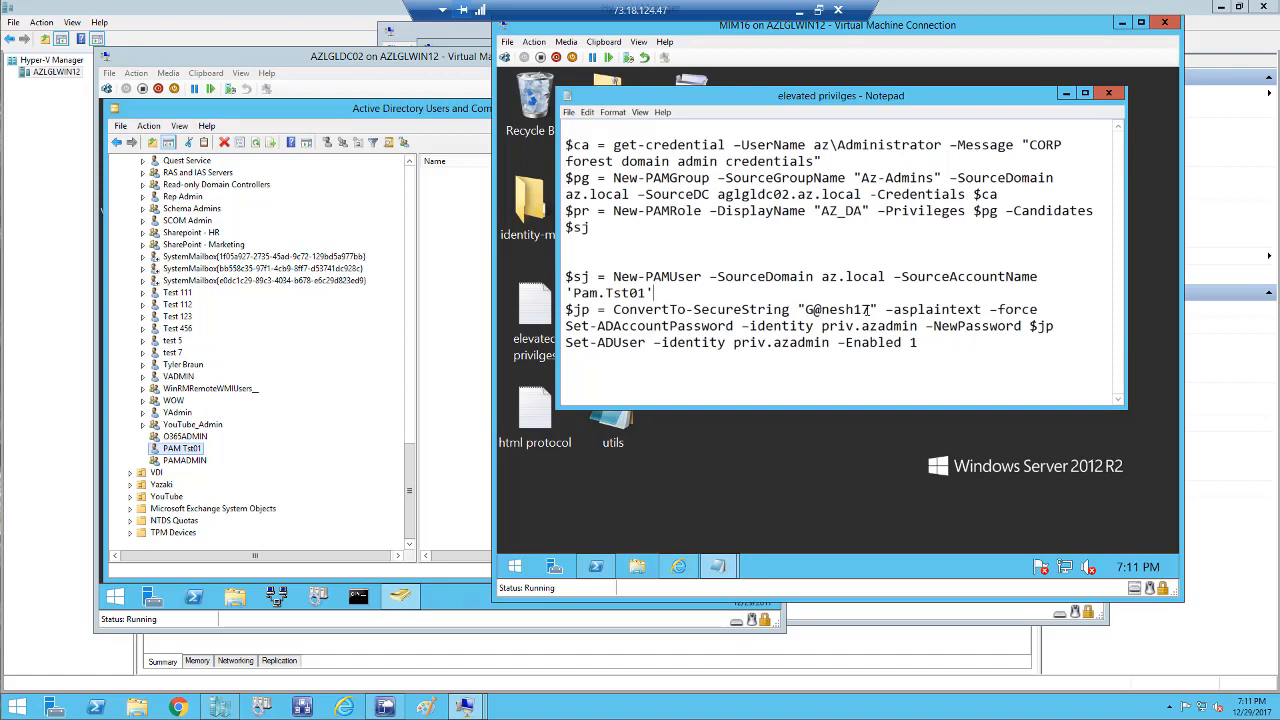
Change the Set-ADAccountPassword identity from priv.azadmin to priv.pamtst01.
{"action": "left_click_drag", "start_coordinate": [870, 310], "coordinate": [861, 310]}
{"action": "left_click", "coordinate": [633, 326]}
{"action": "left_click", "coordinate": [917, 327]}
{"action": "key", "text": "BackSpace"}
{"action": "key", "text": "BackSpace"}
{"action": "key", "text": "BackSpace"}
{"action": "key", "text": "BackSpace"}
{"action": "key", "text": "BackSpace"}
{"action": "key", "text": "BackSpace"}
{"action": "key", "text": "BackSpace"}
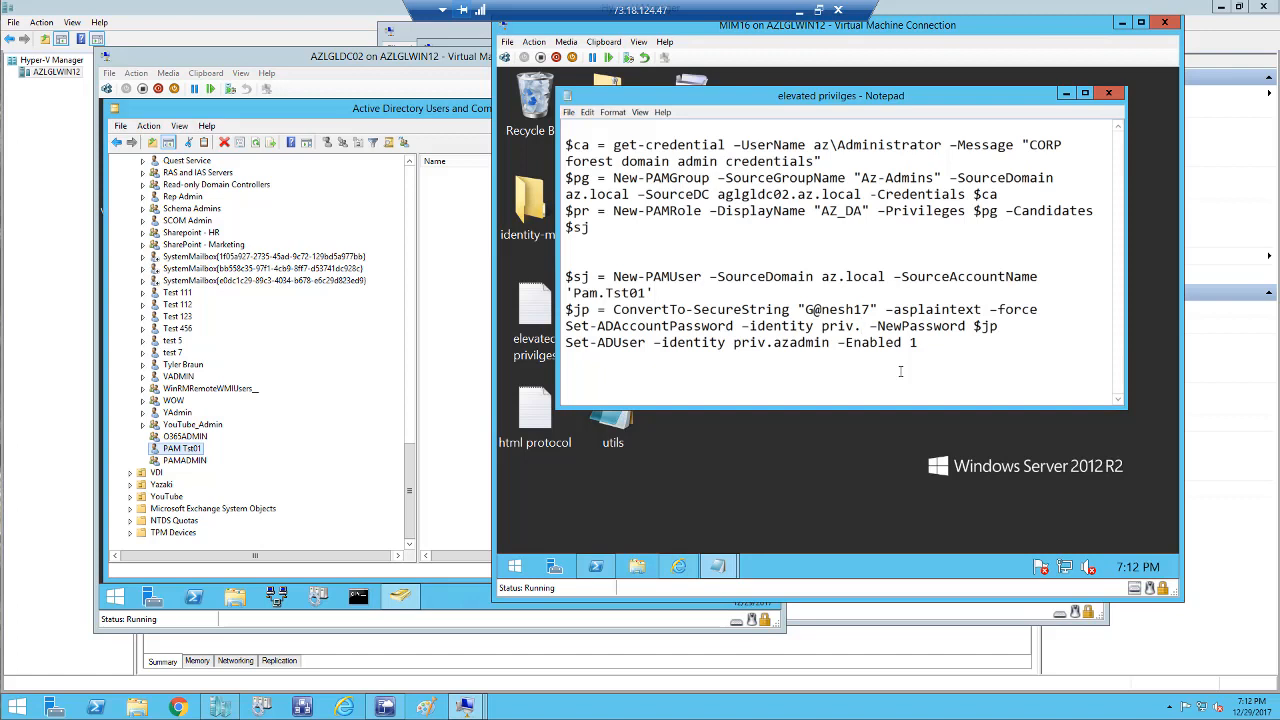
{"action": "type", "text": "pam"}
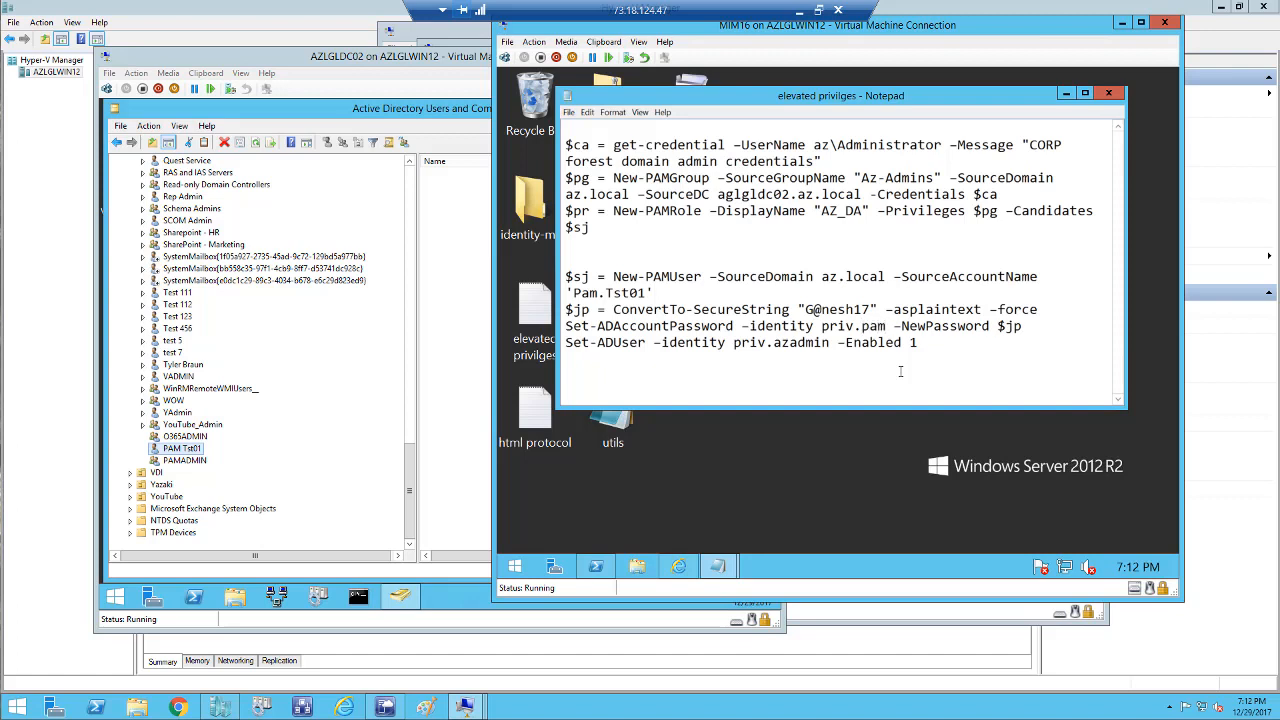
{"action": "type", "text": "tst01"}
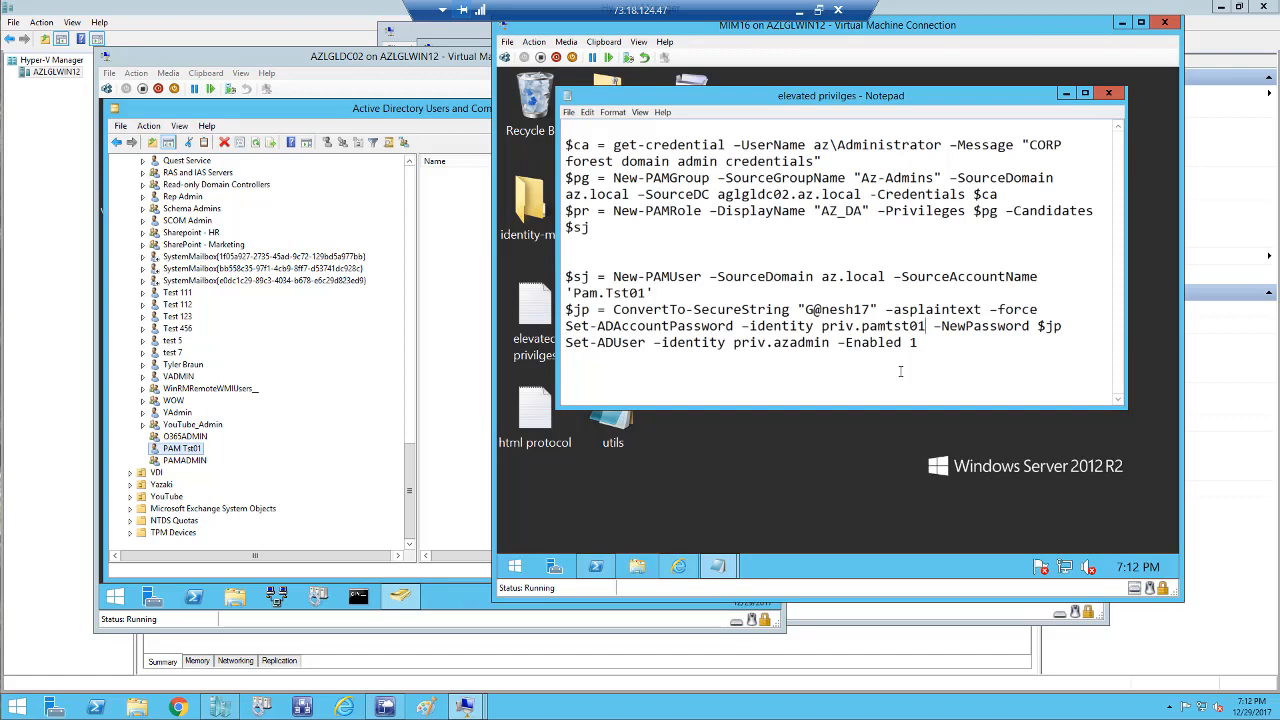
Retarget the Set-ADUser line to the new priv account name and select the four PAM user lines.
{"action": "left_click", "coordinate": [830, 342]}
{"action": "key", "text": "BackSpace"}
{"action": "key", "text": "BackSpace"}
{"action": "key", "text": "BackSpace"}
{"action": "key", "text": "BackSpace"}
{"action": "key", "text": "BackSpace"}
{"action": "key", "text": "BackSpace"}
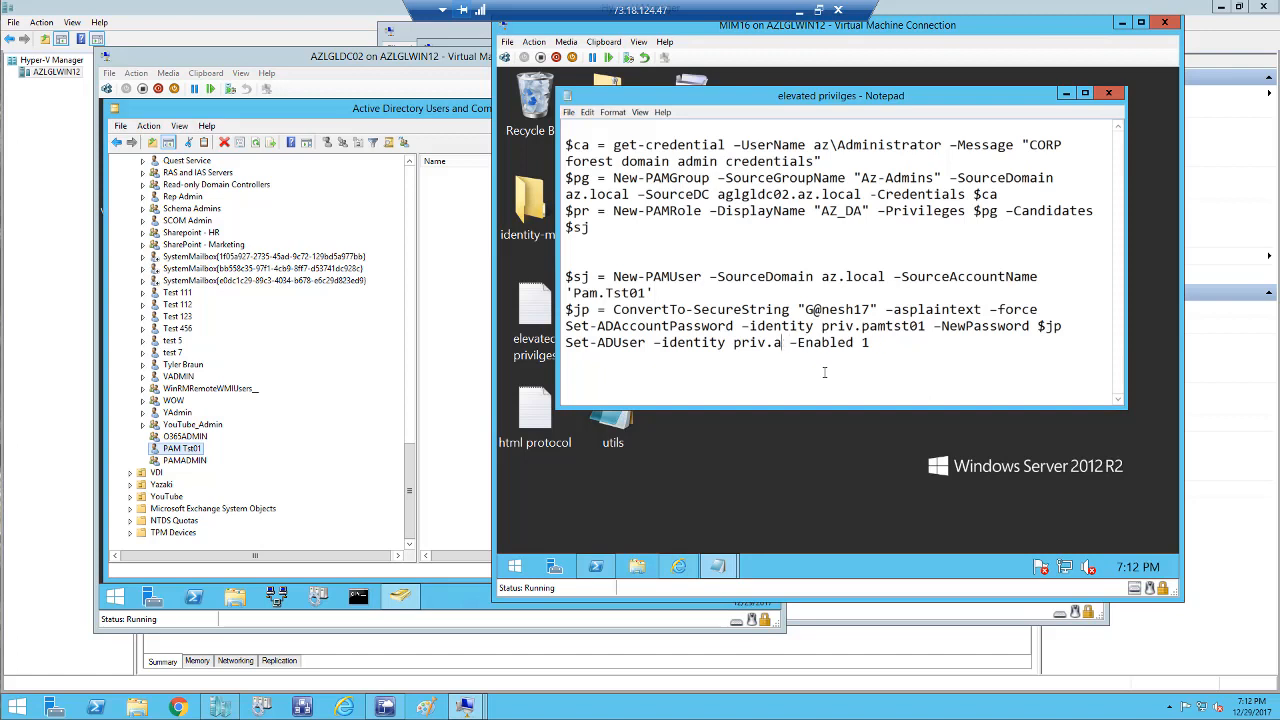
{"action": "key", "text": "BackSpace"}
{"action": "type", "text": "pamts01"}
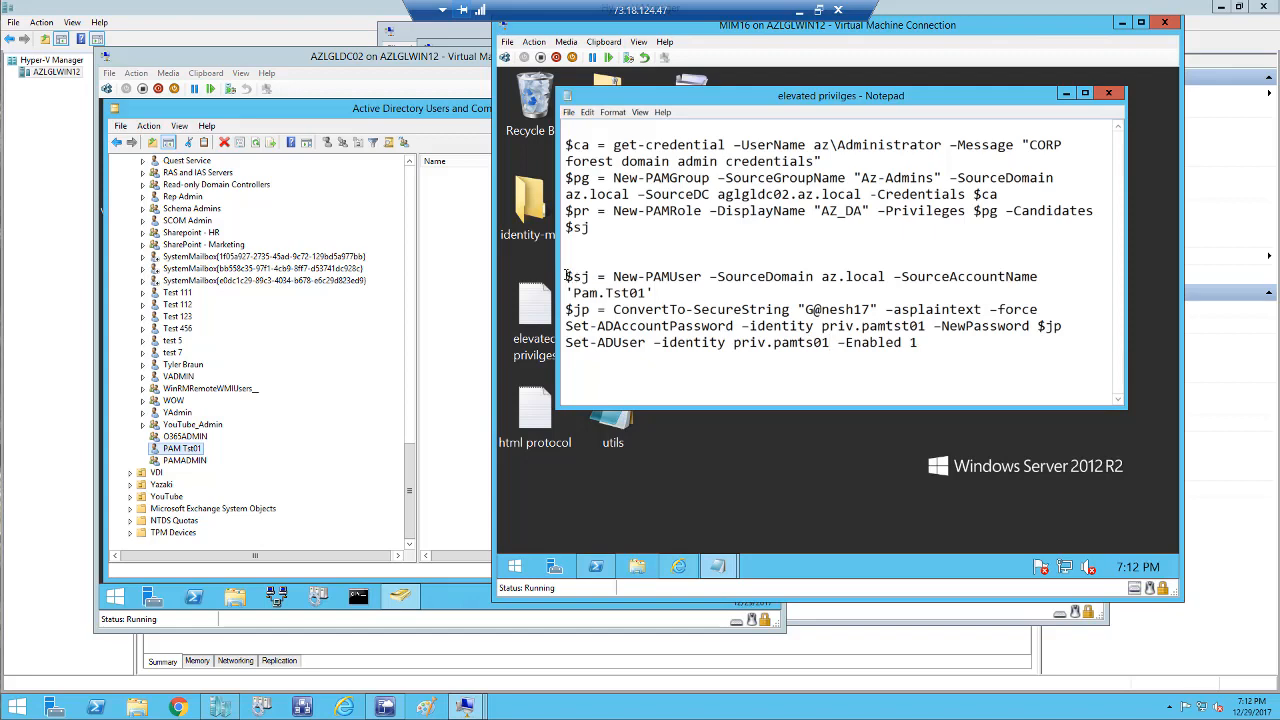
{"action": "left_click_drag", "start_coordinate": [567, 276], "coordinate": [940, 365]}
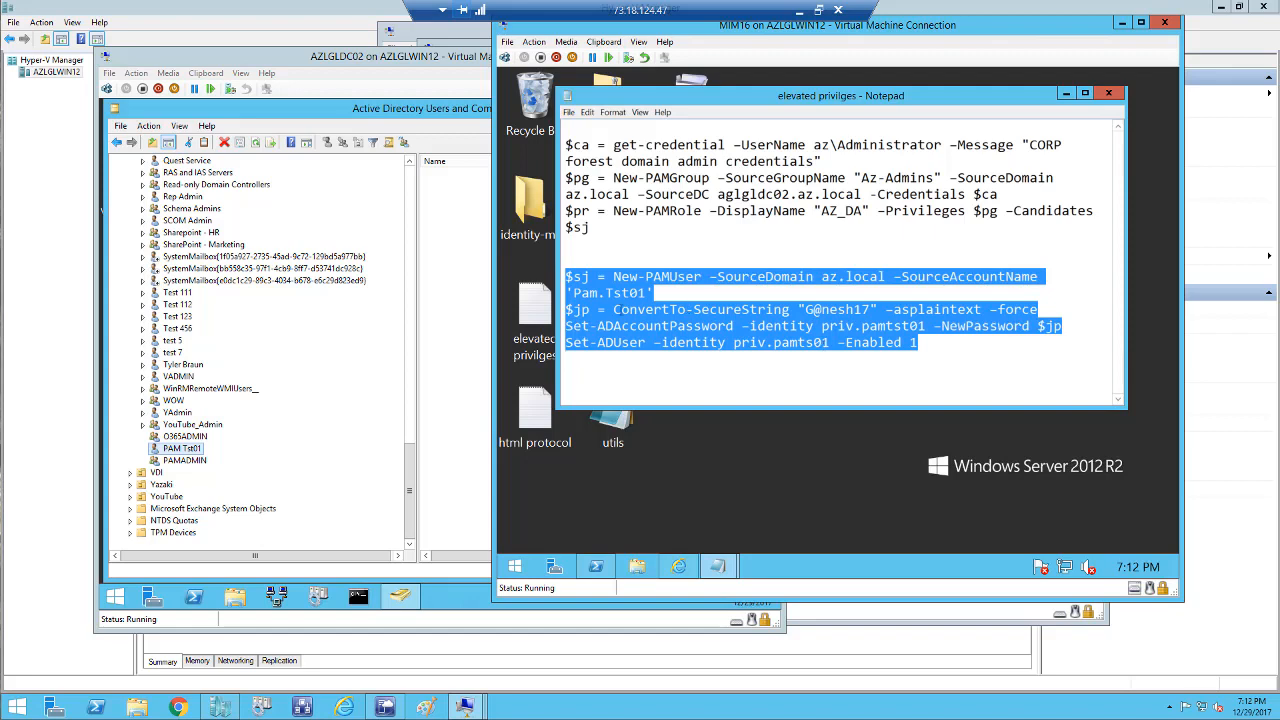
Run the copied PAM user commands in PowerShell; the password and enable commands fail for priv.pamts01.
{"action": "right_click", "coordinate": [623, 300]}
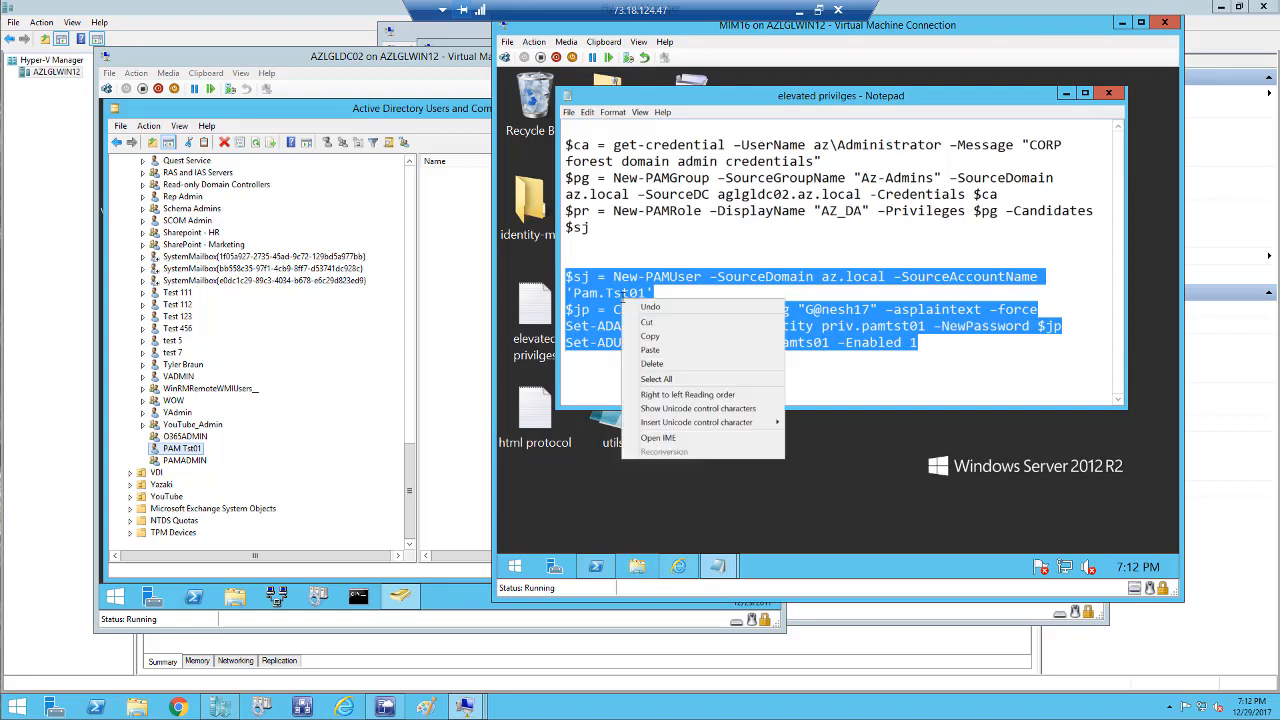
{"action": "left_click", "coordinate": [651, 336]}
{"action": "left_click", "coordinate": [595, 567]}
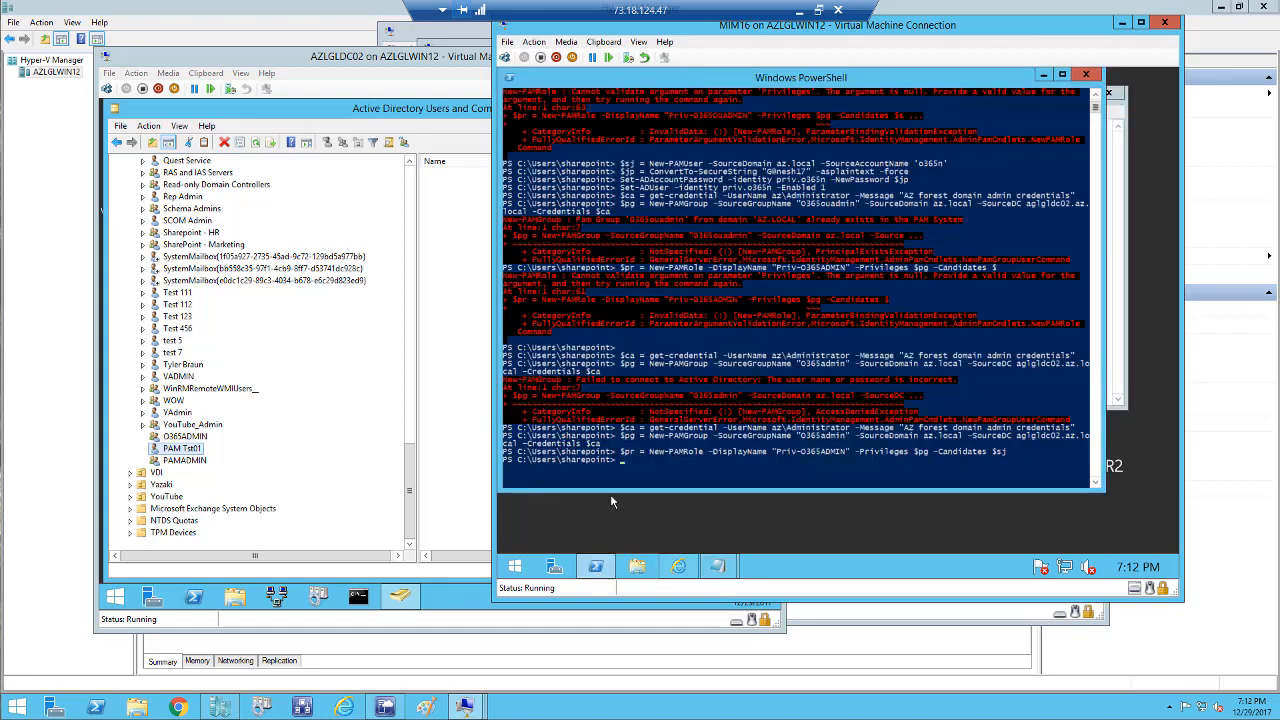
{"action": "right_click", "coordinate": [626, 466]}
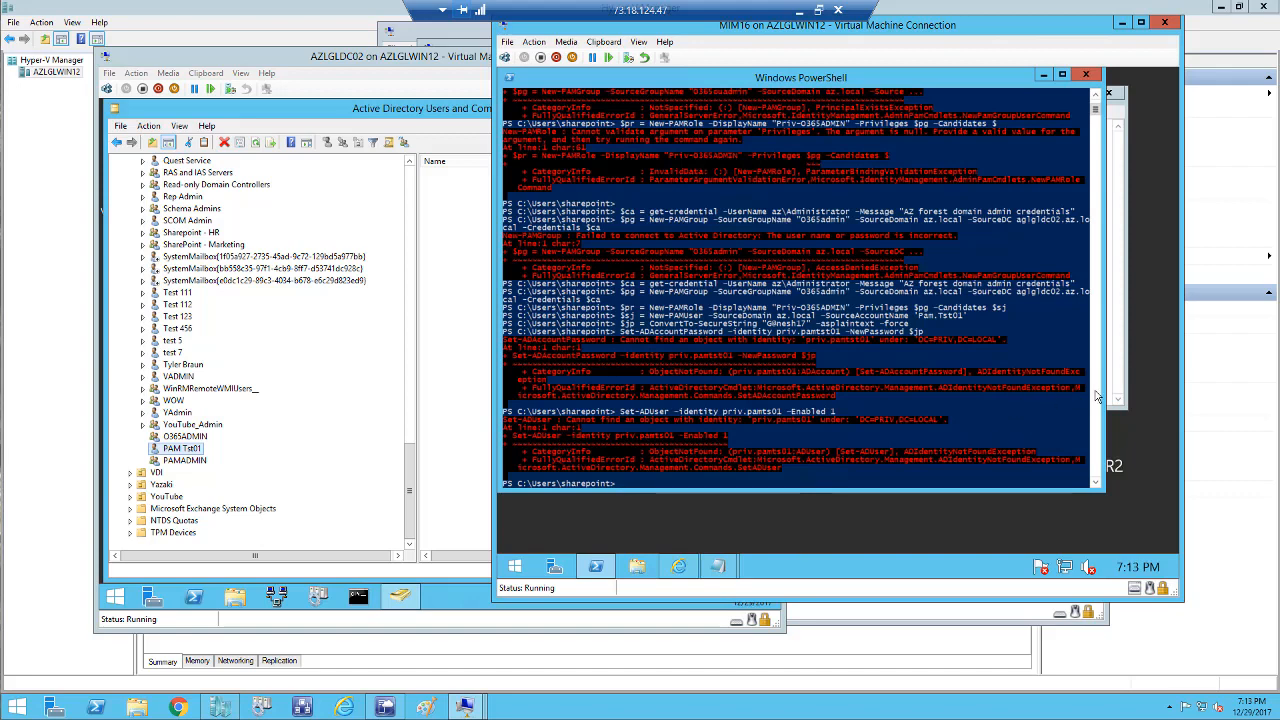
Correct the Set-ADUser identity in Notepad to priv.pamtst01, then switch to the PRIVDC virtual machine.
{"action": "mouse_move", "coordinate": [716, 565]}
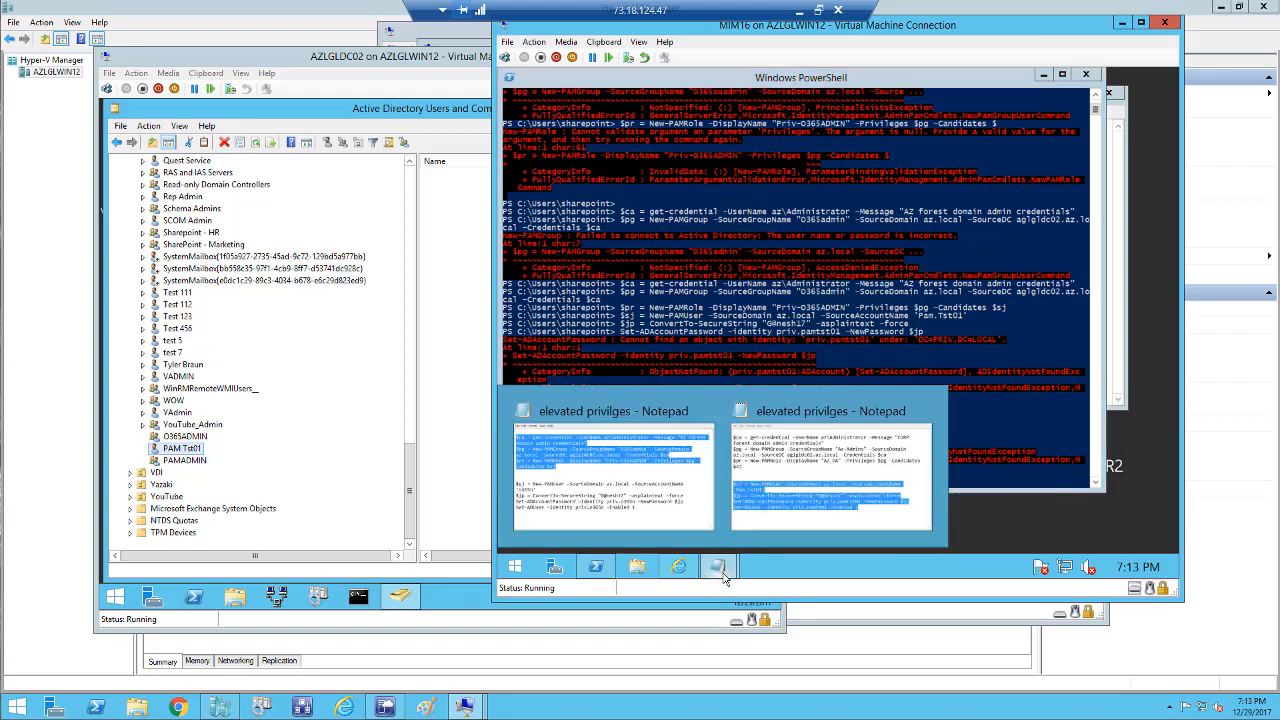
{"action": "left_click", "coordinate": [774, 530]}
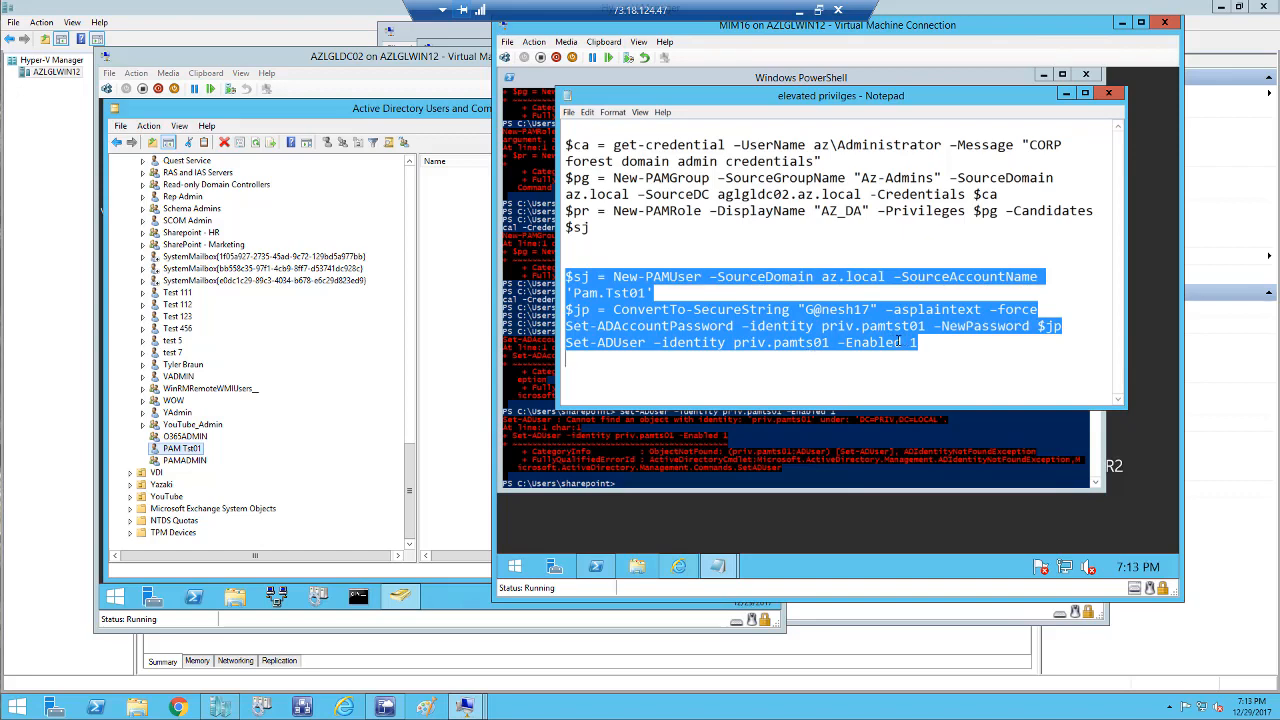
{"action": "left_click", "coordinate": [810, 345]}
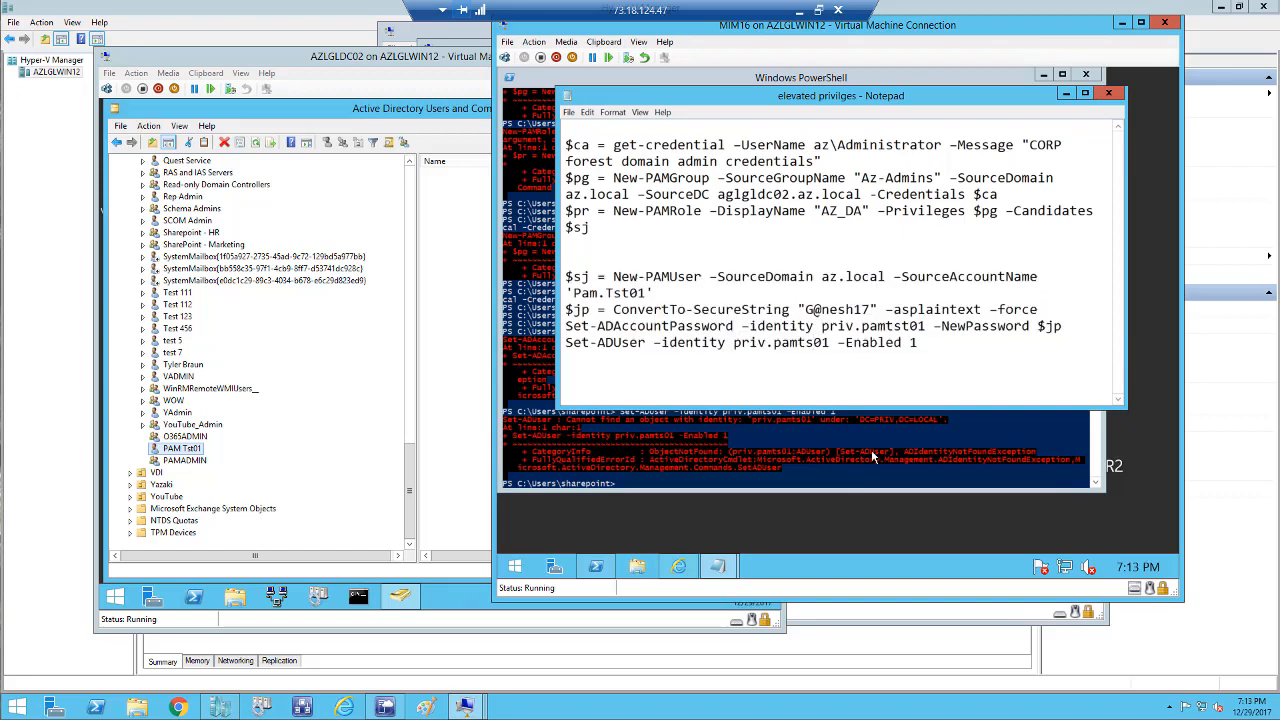
{"action": "type", "text": "t"}
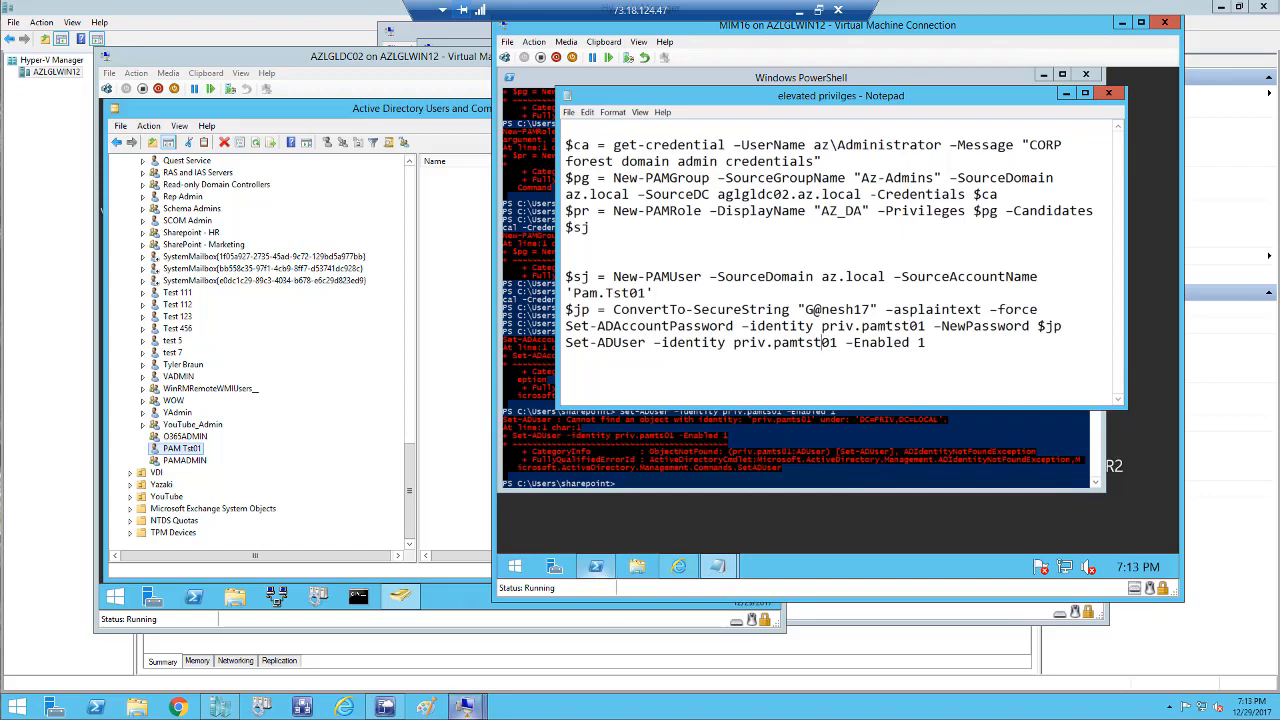
{"action": "mouse_move", "coordinate": [465, 708]}
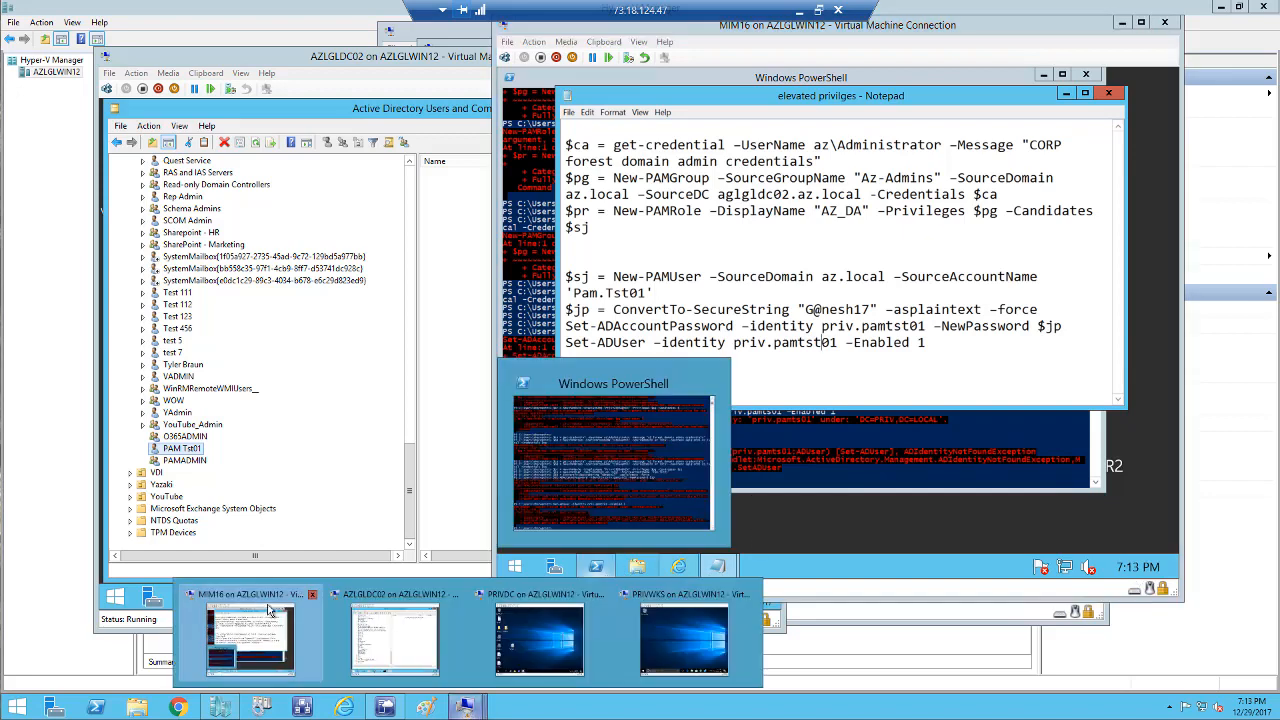
{"action": "left_click", "coordinate": [560, 640]}
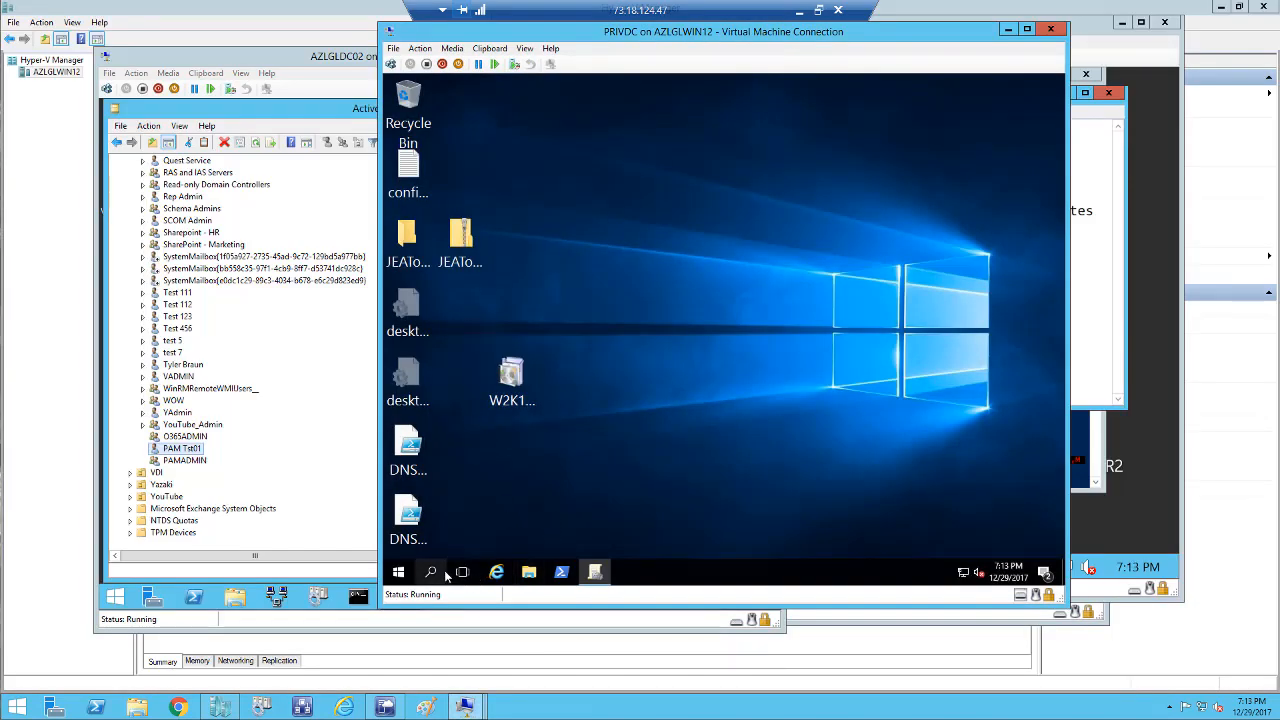
Launch Active Directory Users and Computers (dsa.msc) and show the refreshed PAM objects container.
{"action": "right_click", "coordinate": [400, 574]}
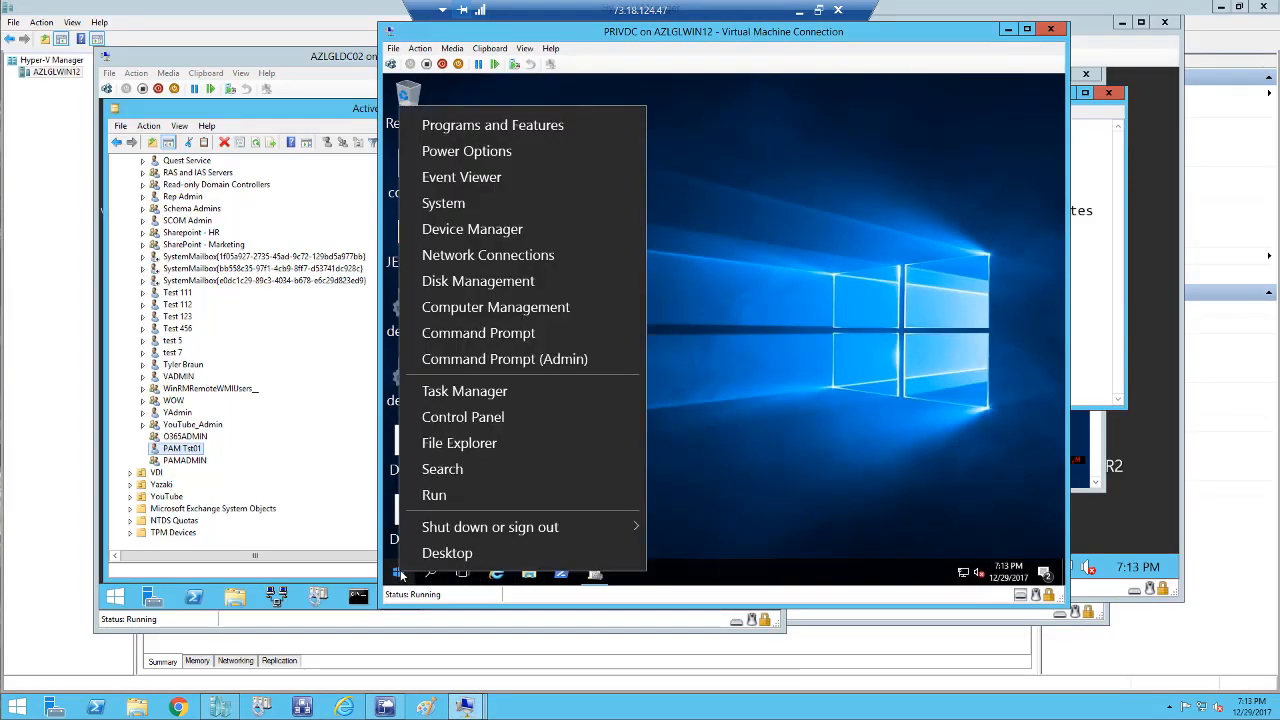
{"action": "left_click", "coordinate": [433, 503]}
{"action": "left_click", "coordinate": [480, 525]}
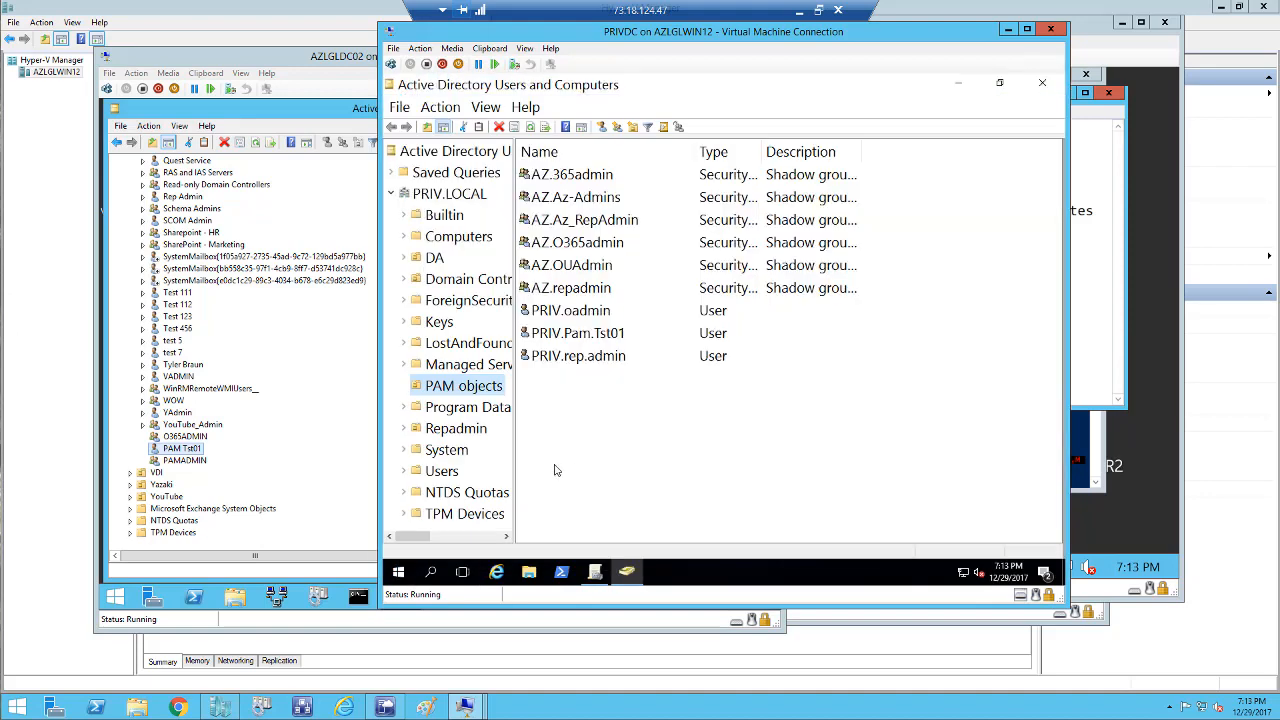
{"action": "left_click", "coordinate": [468, 392]}
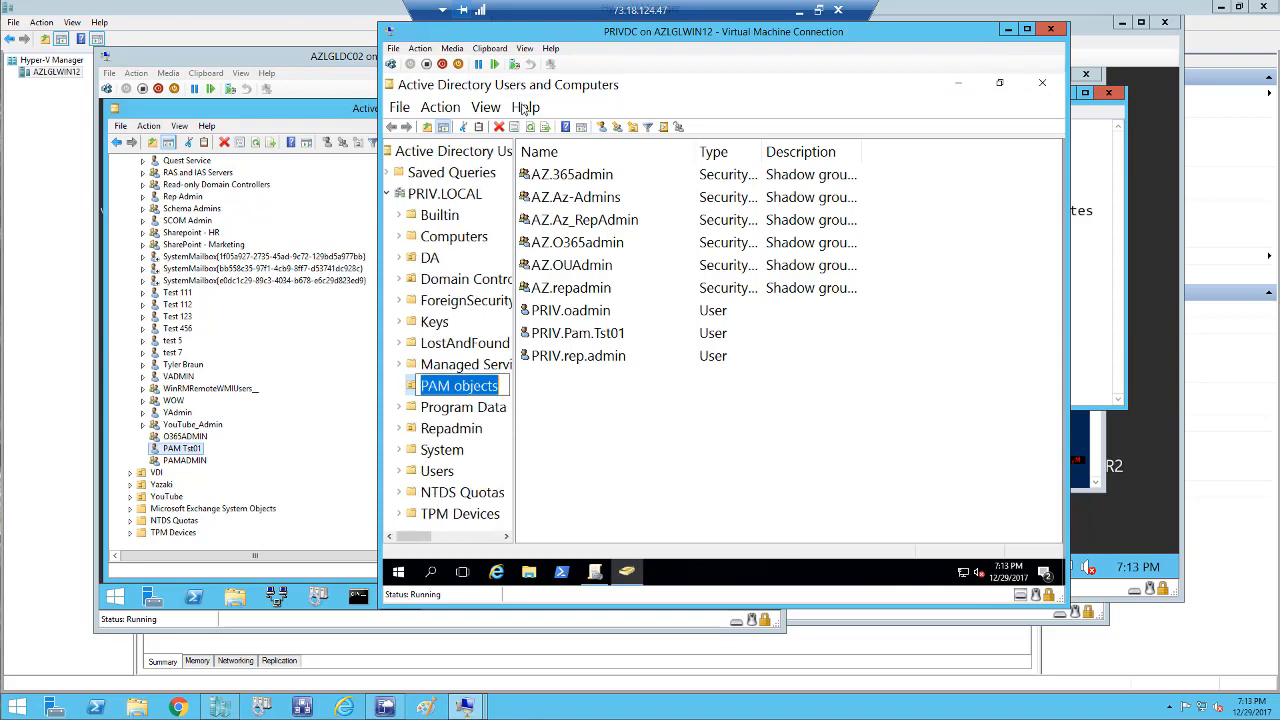
{"action": "left_click", "coordinate": [585, 457]}
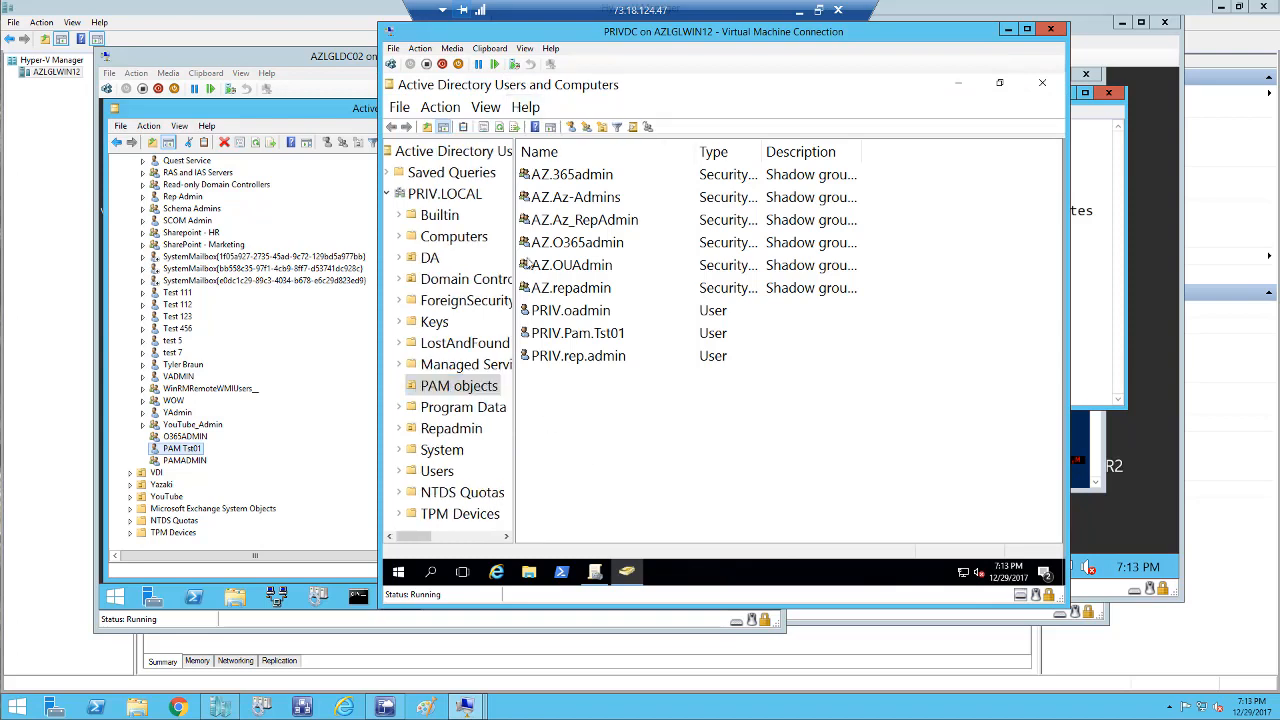
{"action": "left_click", "coordinate": [499, 127]}
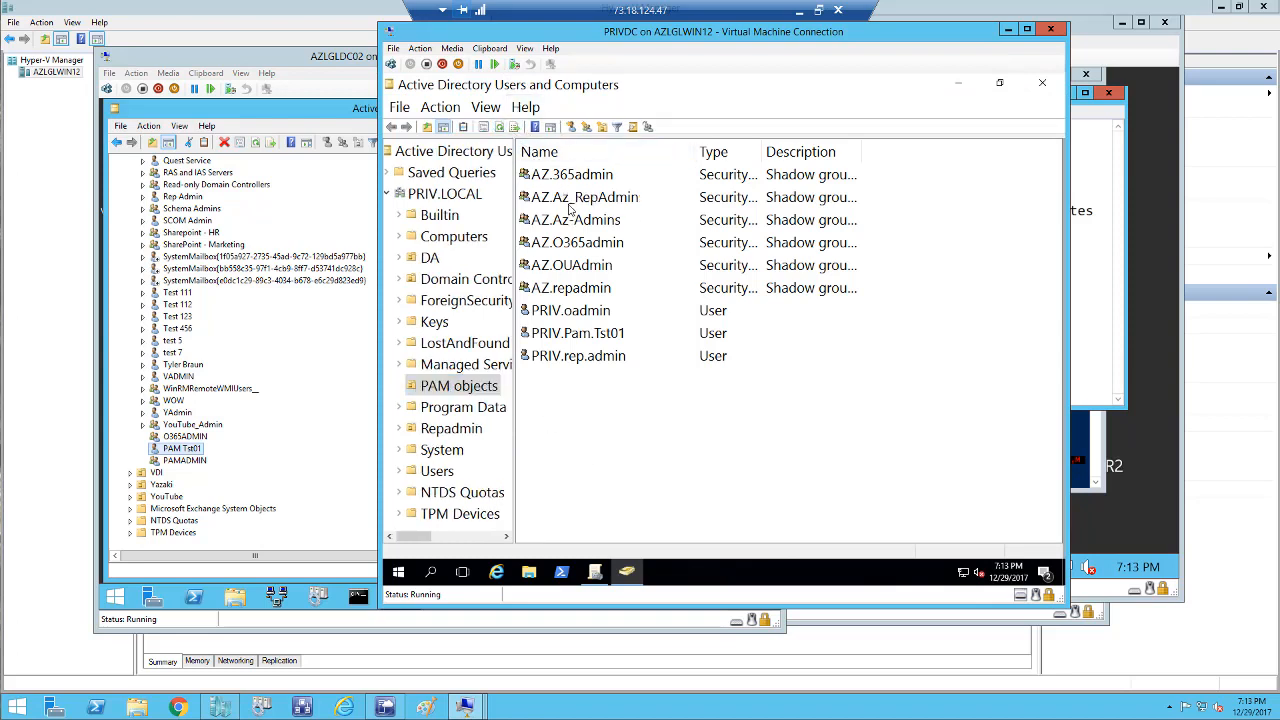
Delete the PRIV.Pam.Tst01 user from PAM objects and confirm.
{"action": "left_click", "coordinate": [547, 336]}
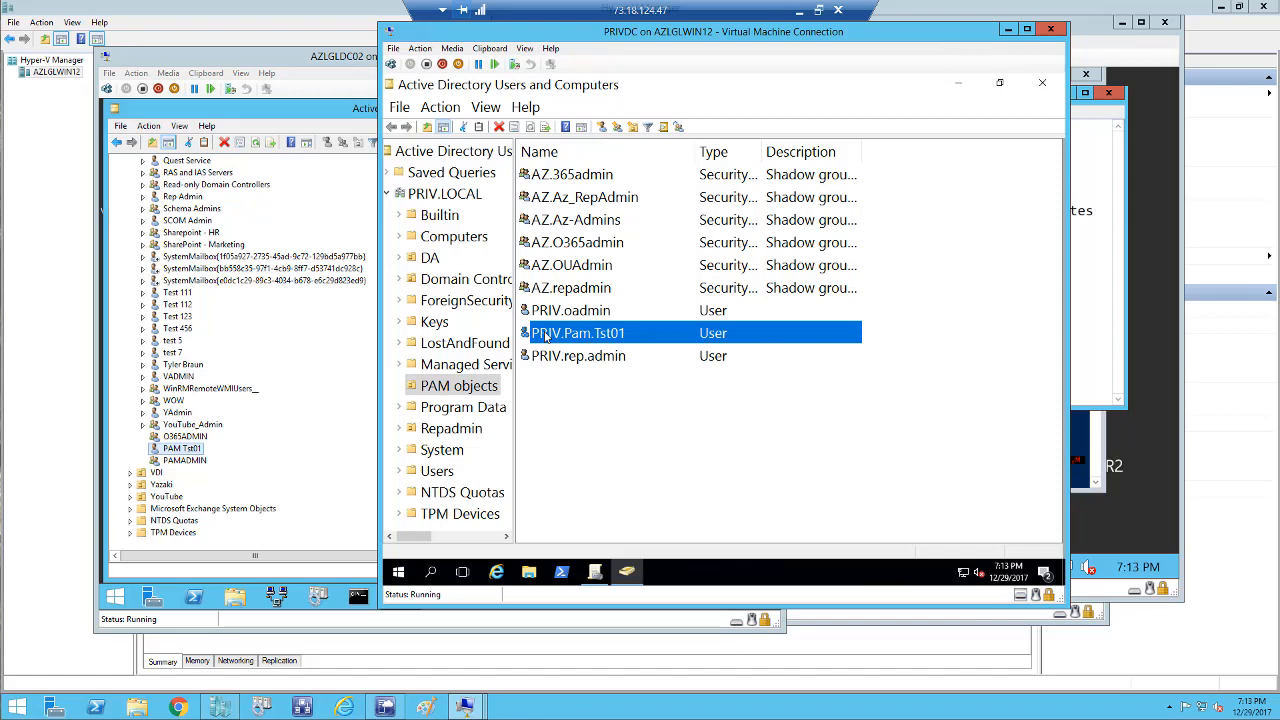
{"action": "right_click", "coordinate": [547, 336]}
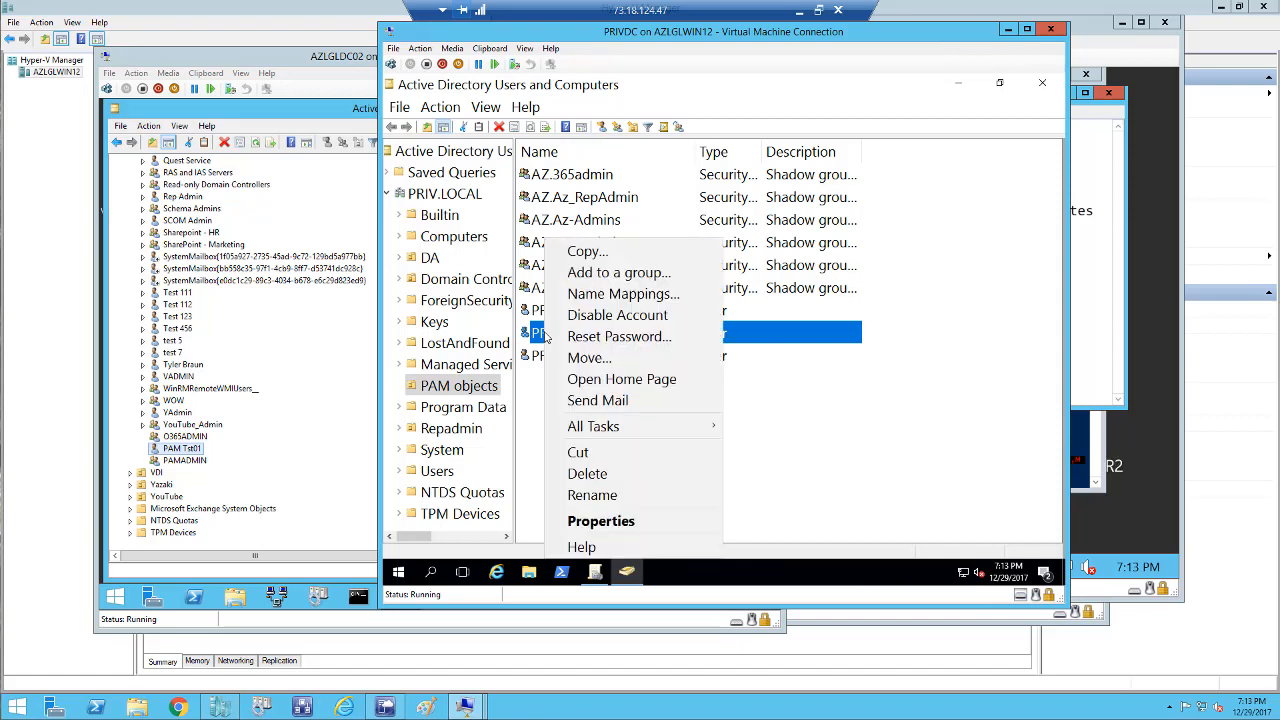
{"action": "left_click", "coordinate": [587, 474]}
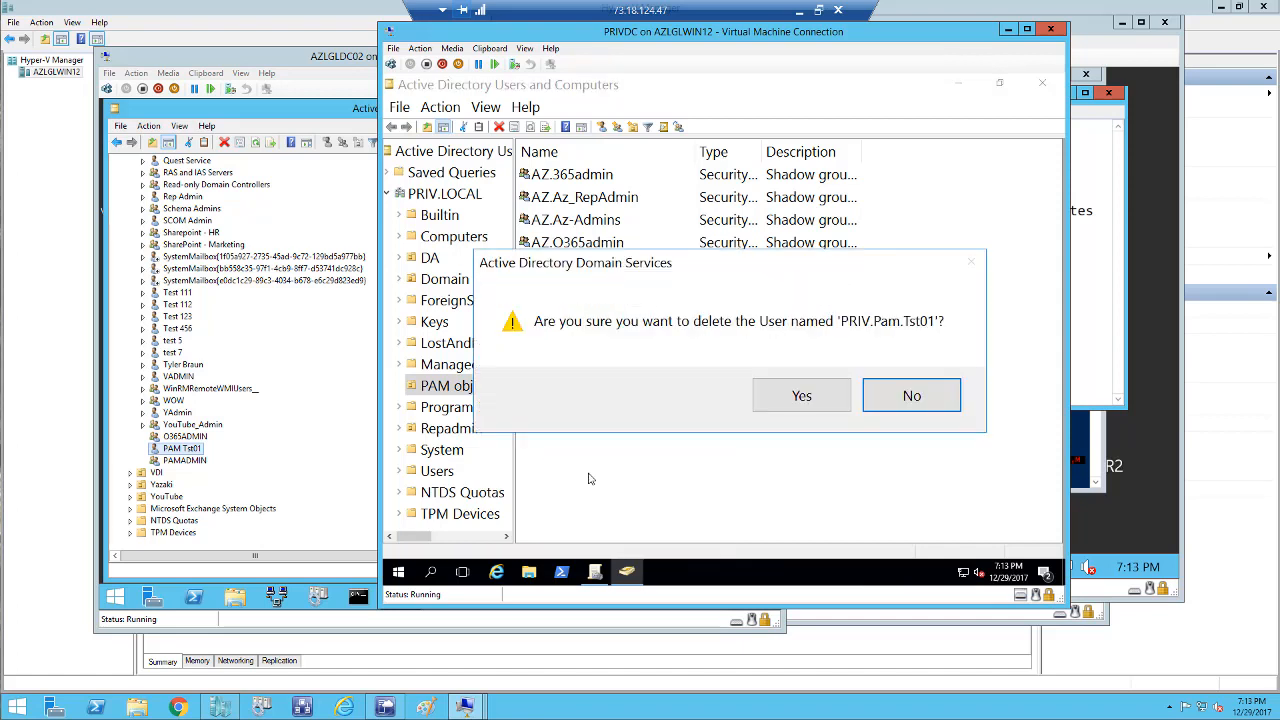
{"action": "left_click", "coordinate": [777, 406]}
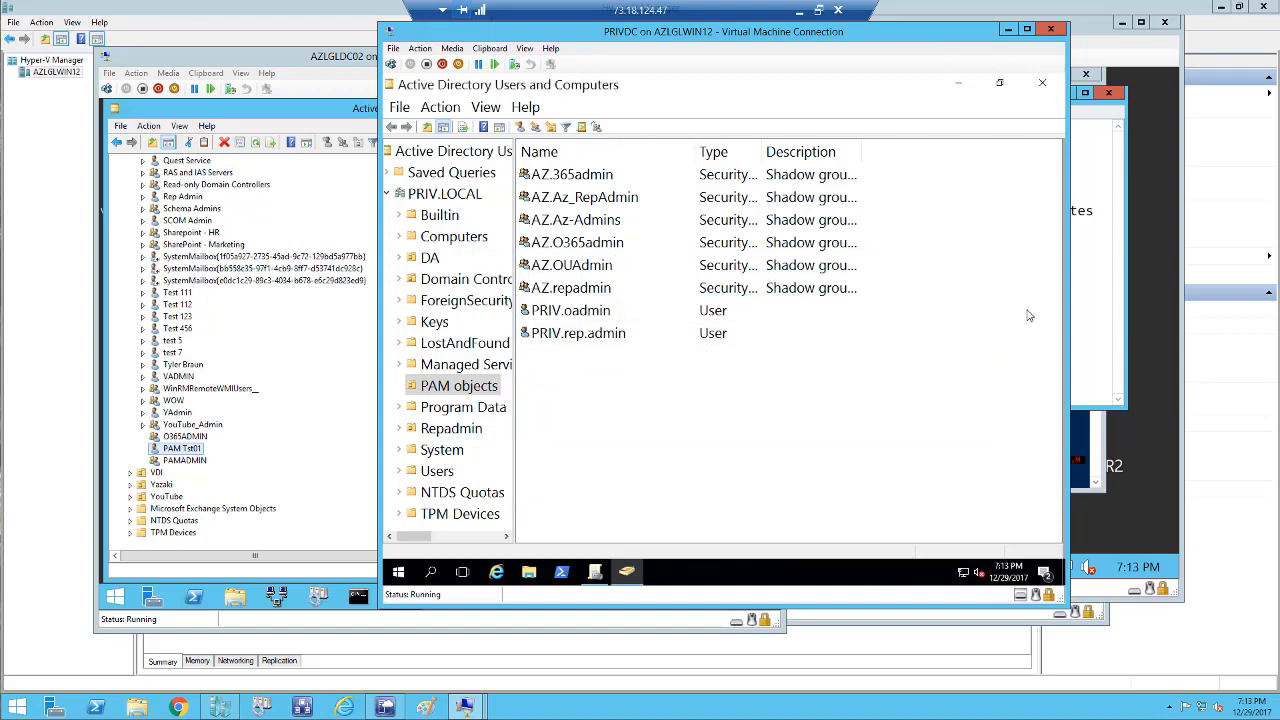
{"action": "left_click", "coordinate": [1085, 308]}
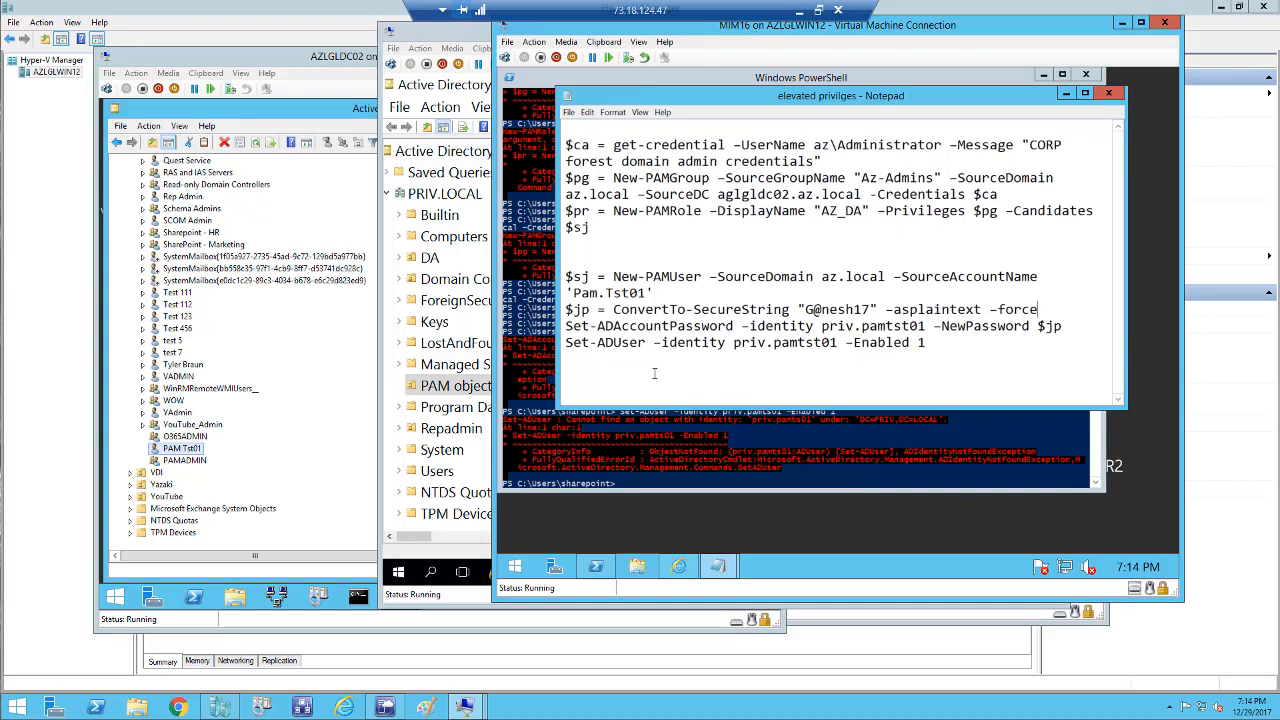
Copy the four Pam001 user command lines ($sj through -Enabled 1) into PowerShell and run them.
{"action": "left_click_drag", "start_coordinate": [566, 276], "coordinate": [976, 342]}
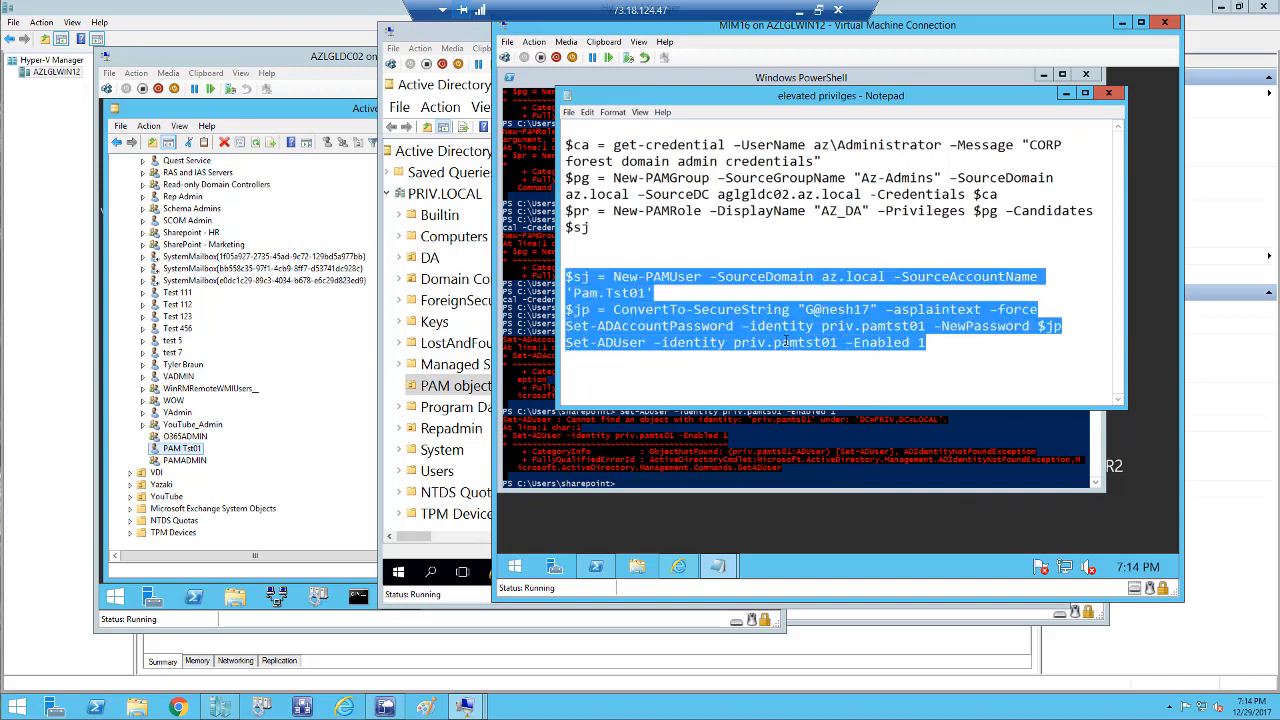
{"action": "right_click", "coordinate": [653, 285]}
{"action": "left_click", "coordinate": [690, 325]}
{"action": "left_click", "coordinate": [631, 490]}
{"action": "right_click", "coordinate": [632, 488]}
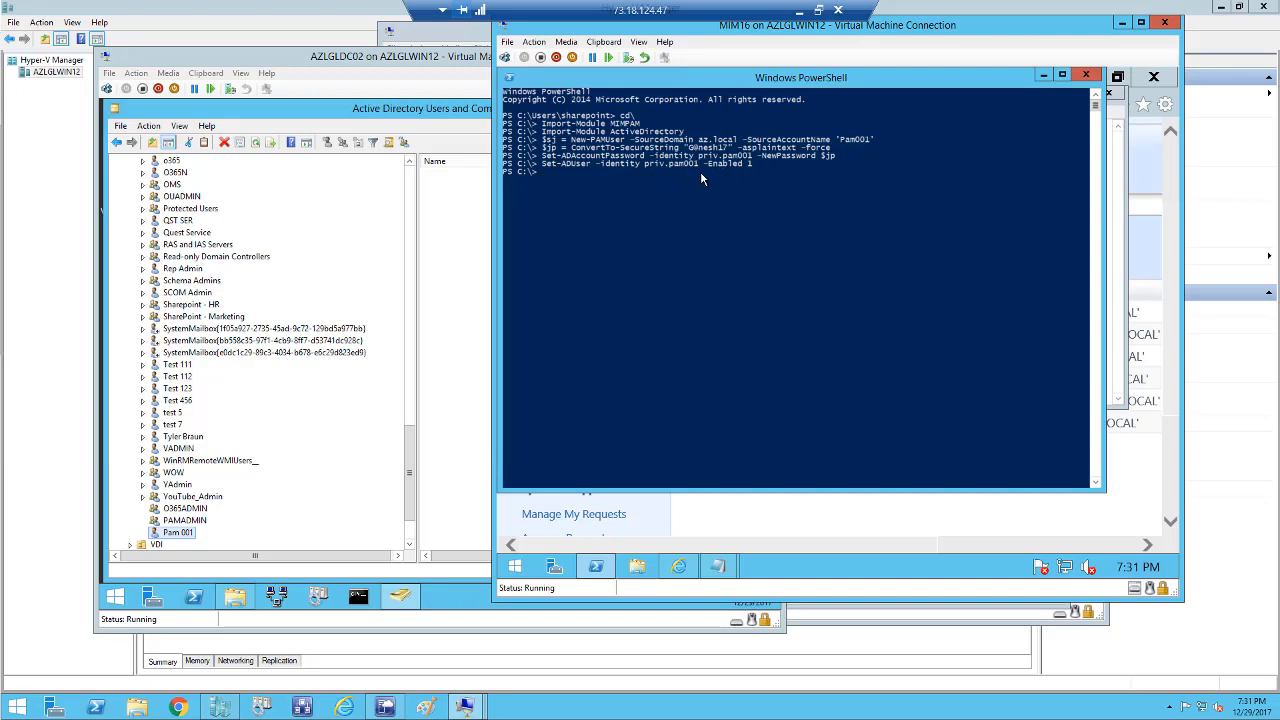
On PRIVDC, refresh PAM objects in ADUC to verify PRIV.Pam001 exists, then minimize ADUC.
{"action": "left_click", "coordinate": [476, 713]}
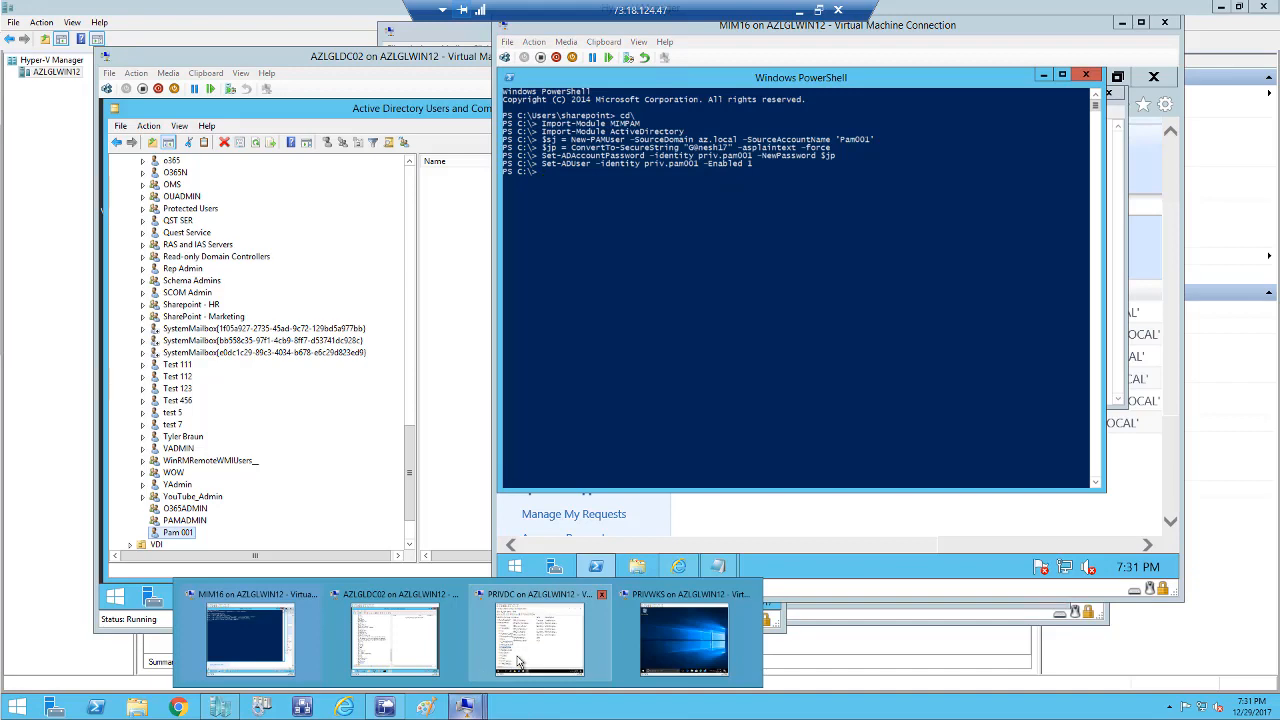
{"action": "left_click", "coordinate": [518, 660]}
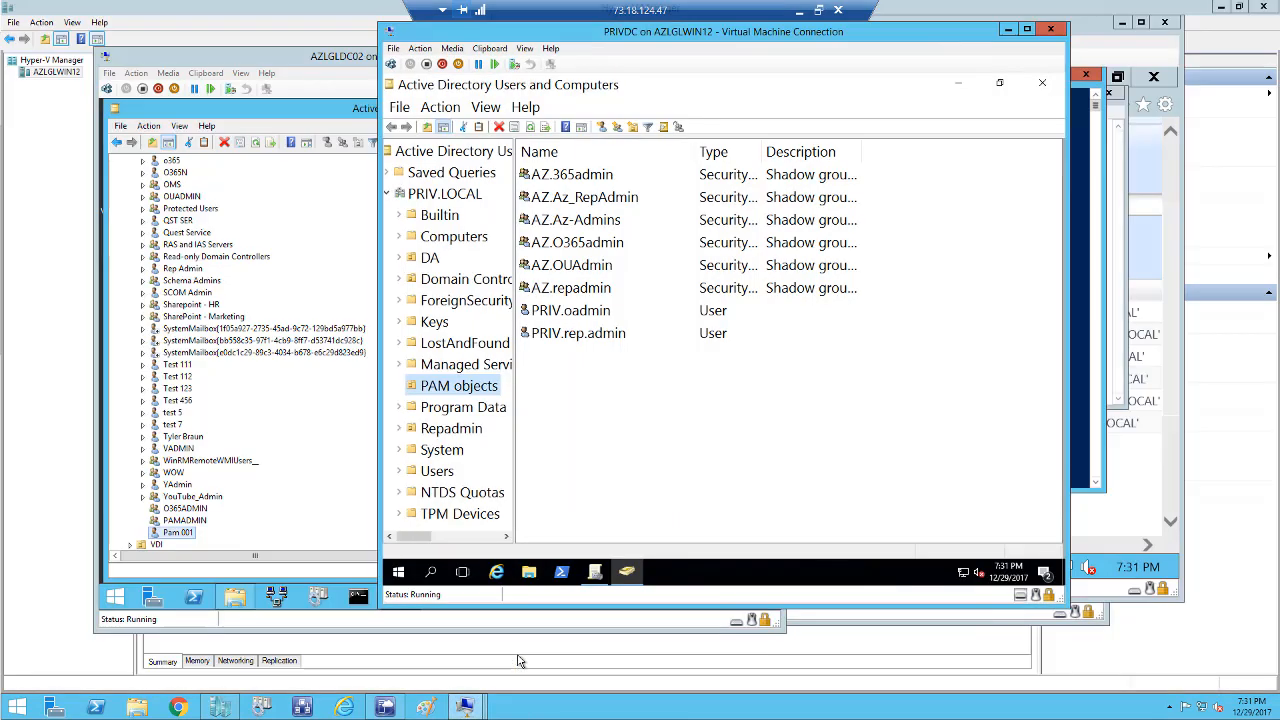
{"action": "left_click", "coordinate": [480, 386]}
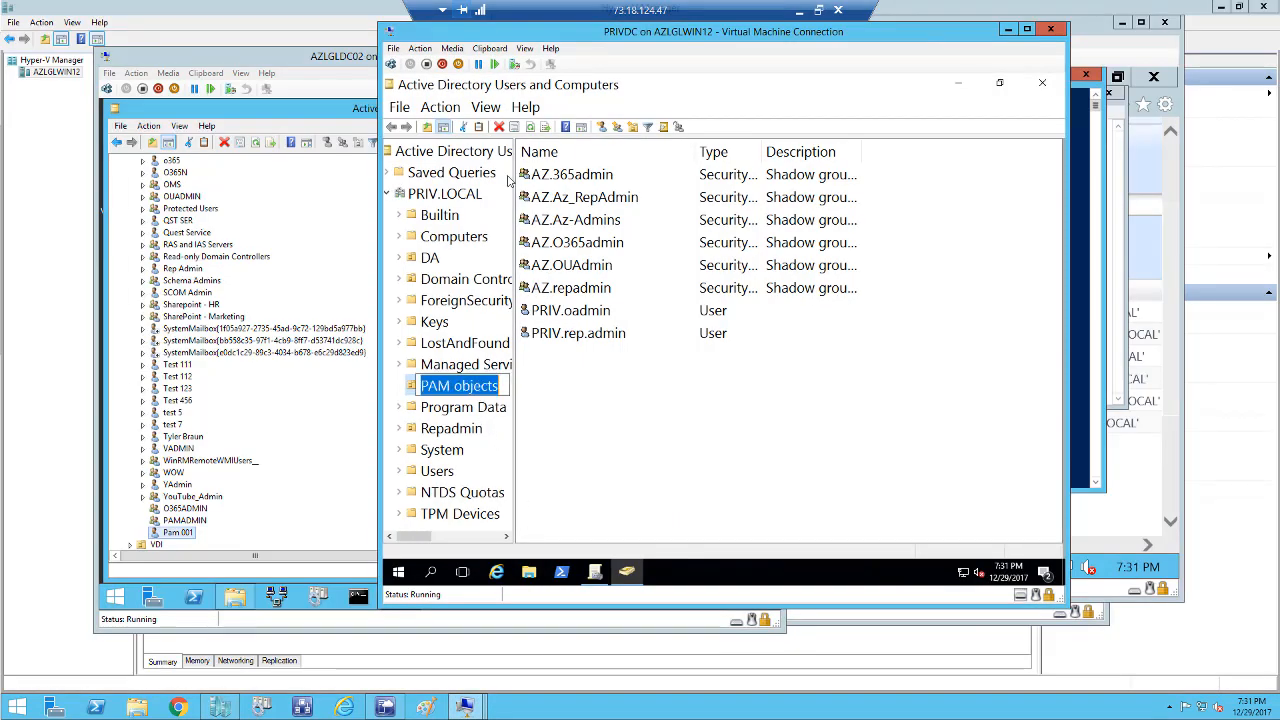
{"action": "left_click", "coordinate": [530, 128]}
{"action": "left_click", "coordinate": [641, 403]}
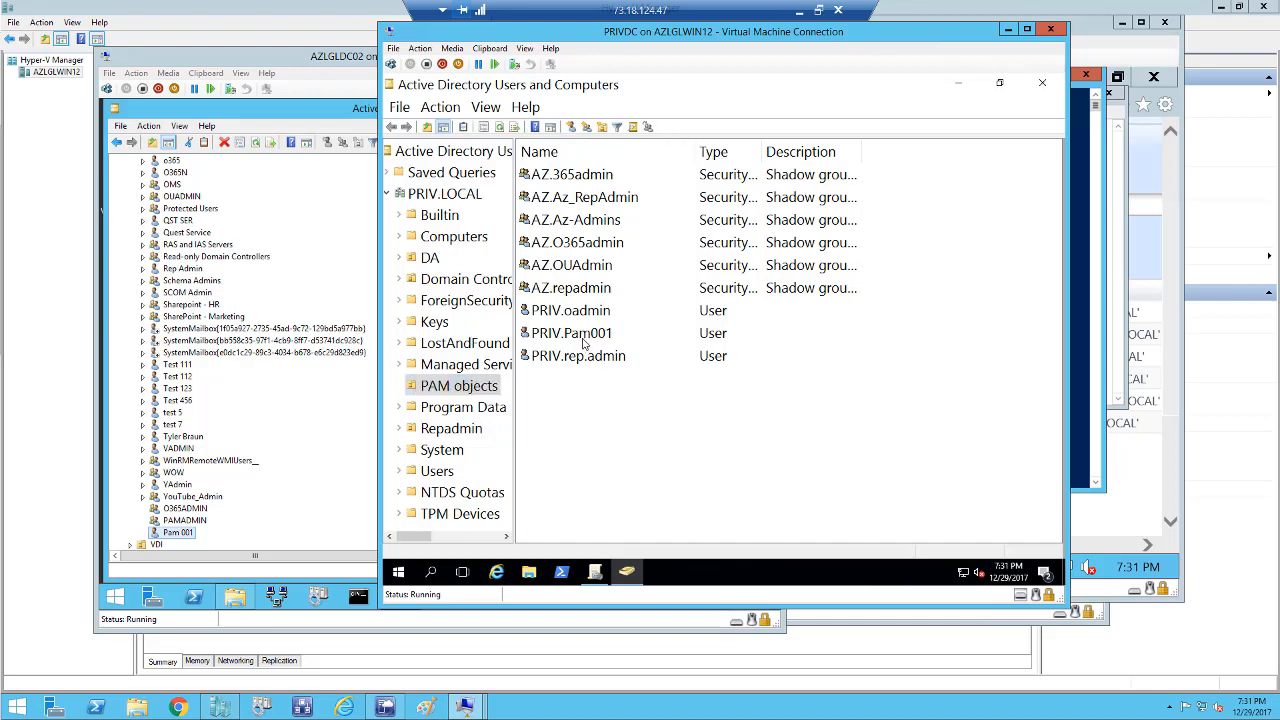
{"action": "left_click", "coordinate": [959, 86]}
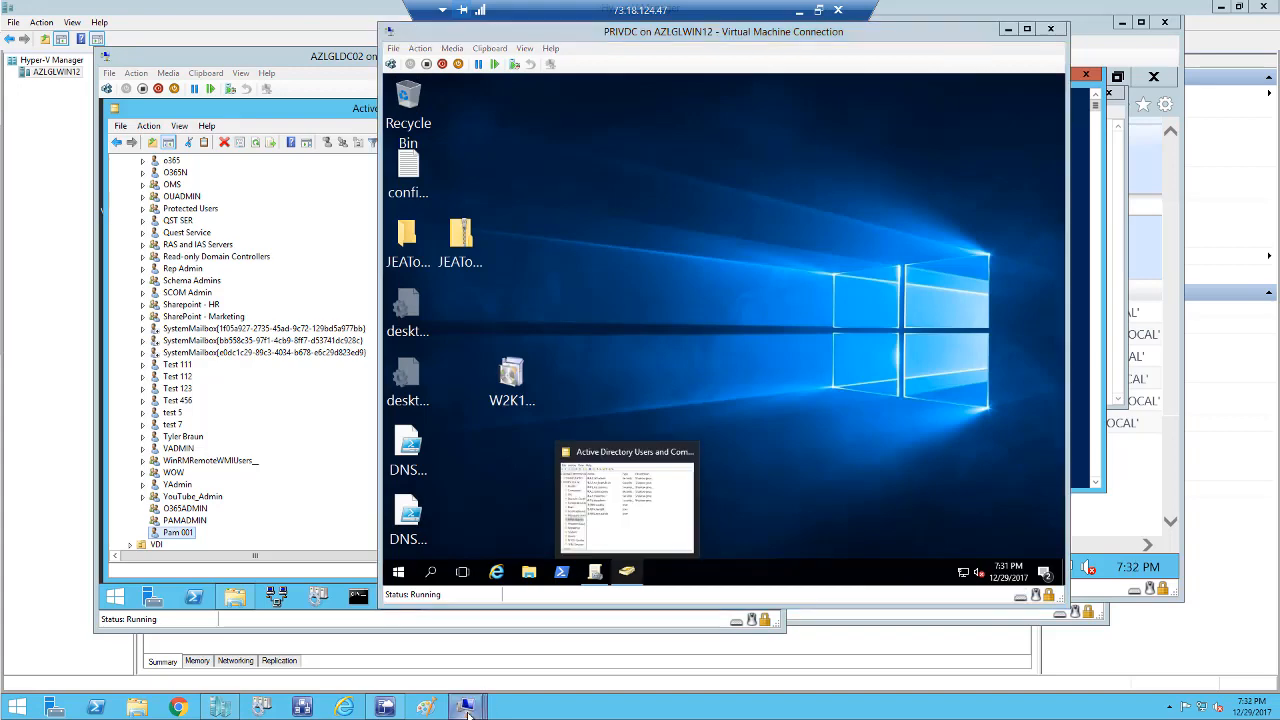
{"action": "mouse_move", "coordinate": [468, 711]}
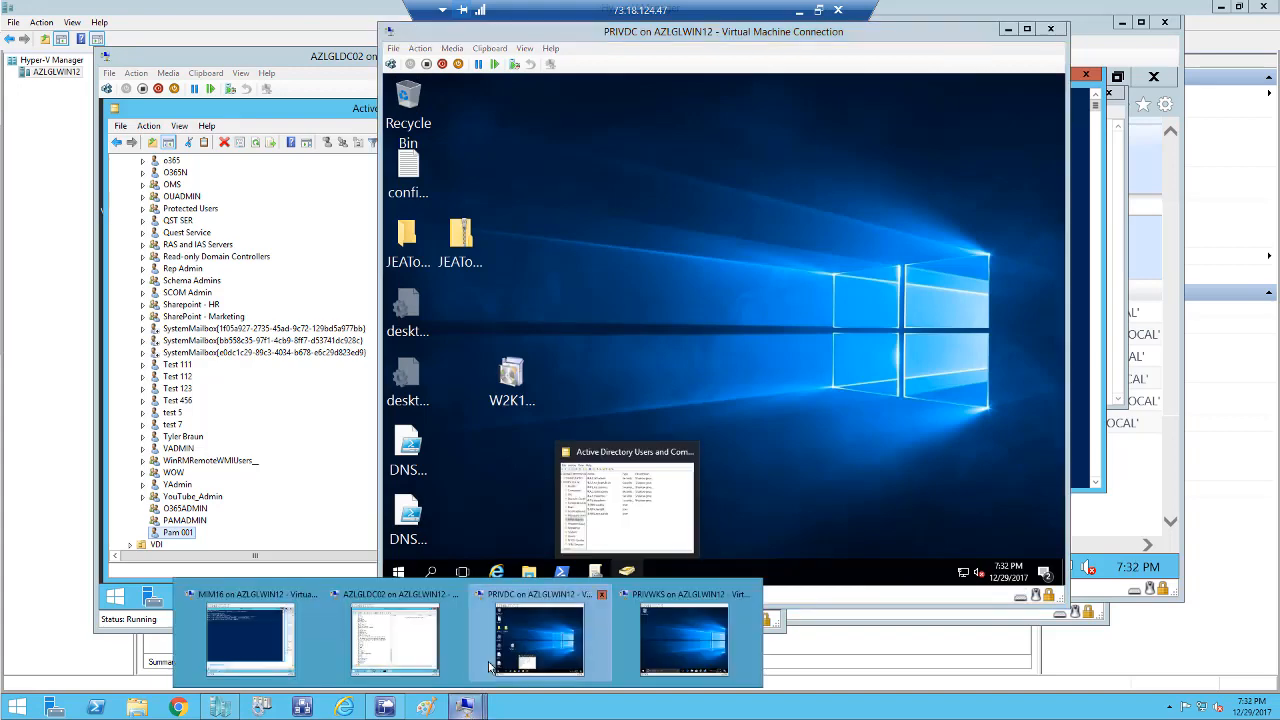
{"action": "mouse_move", "coordinate": [479, 646]}
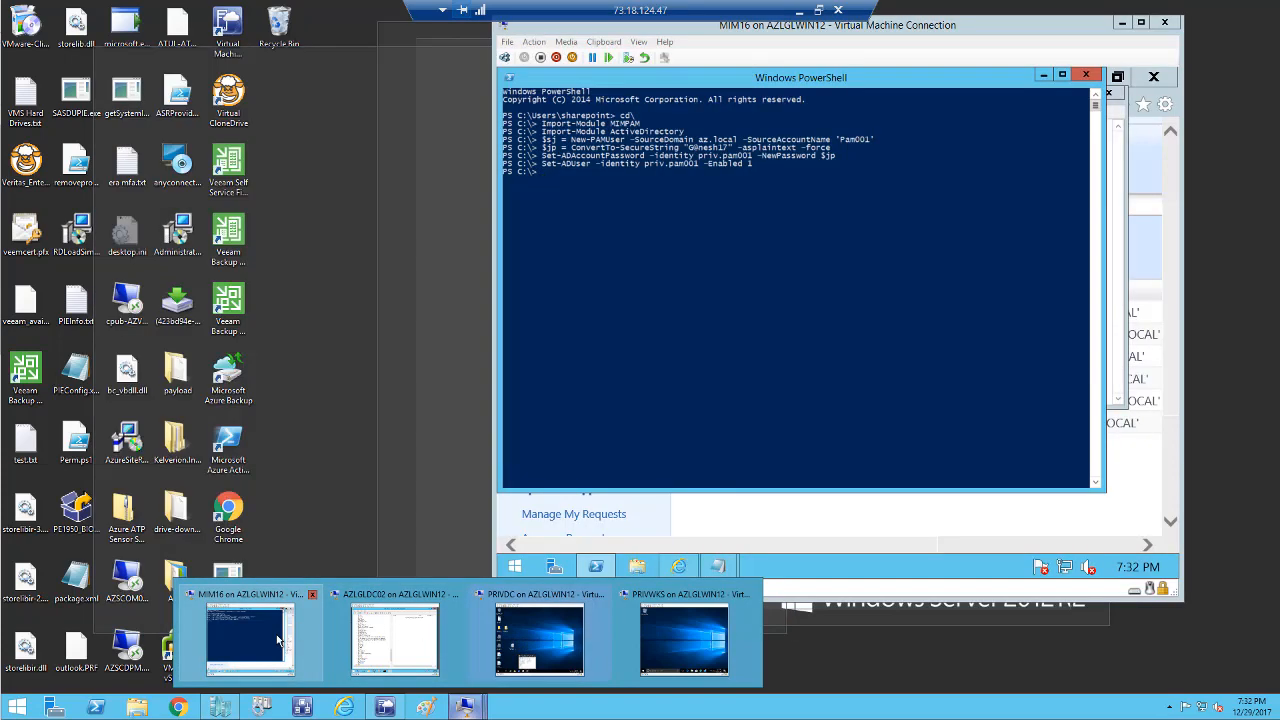
In the script, change CORP to AZ in the credential message and rename the Az-Admins group to PAMADMIN.
{"action": "left_click", "coordinate": [280, 640]}
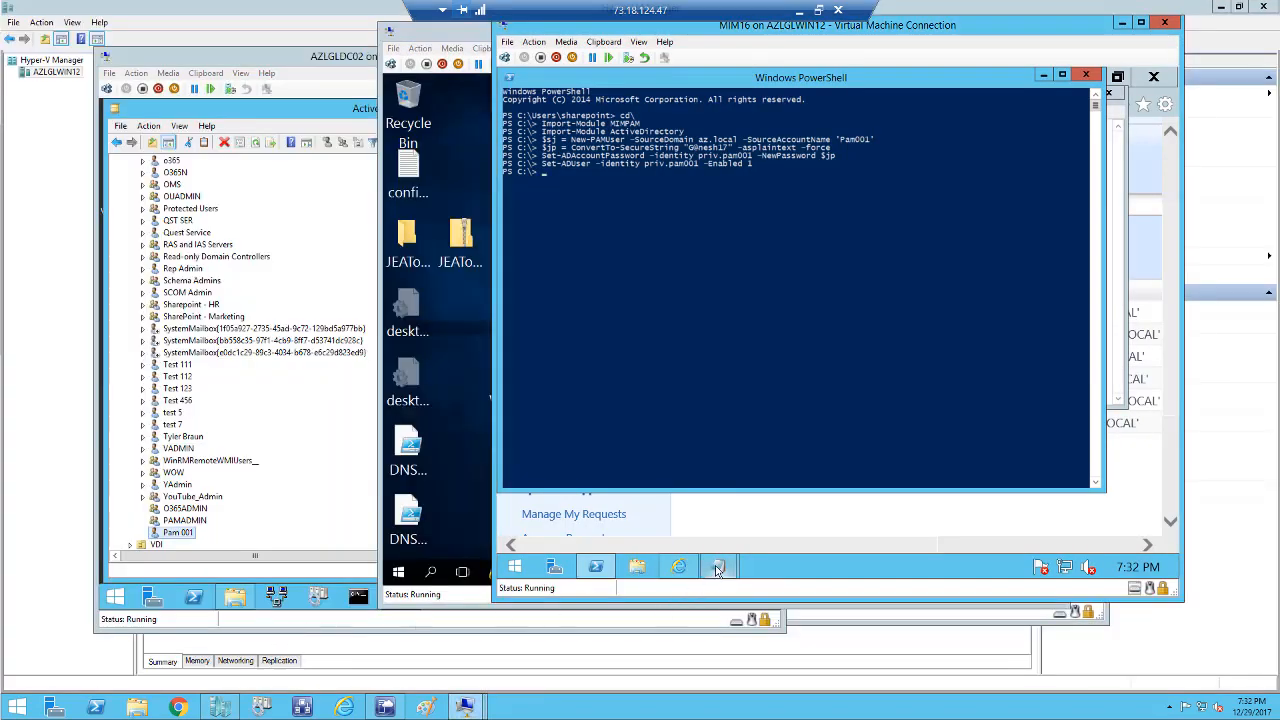
{"action": "mouse_move", "coordinate": [717, 567]}
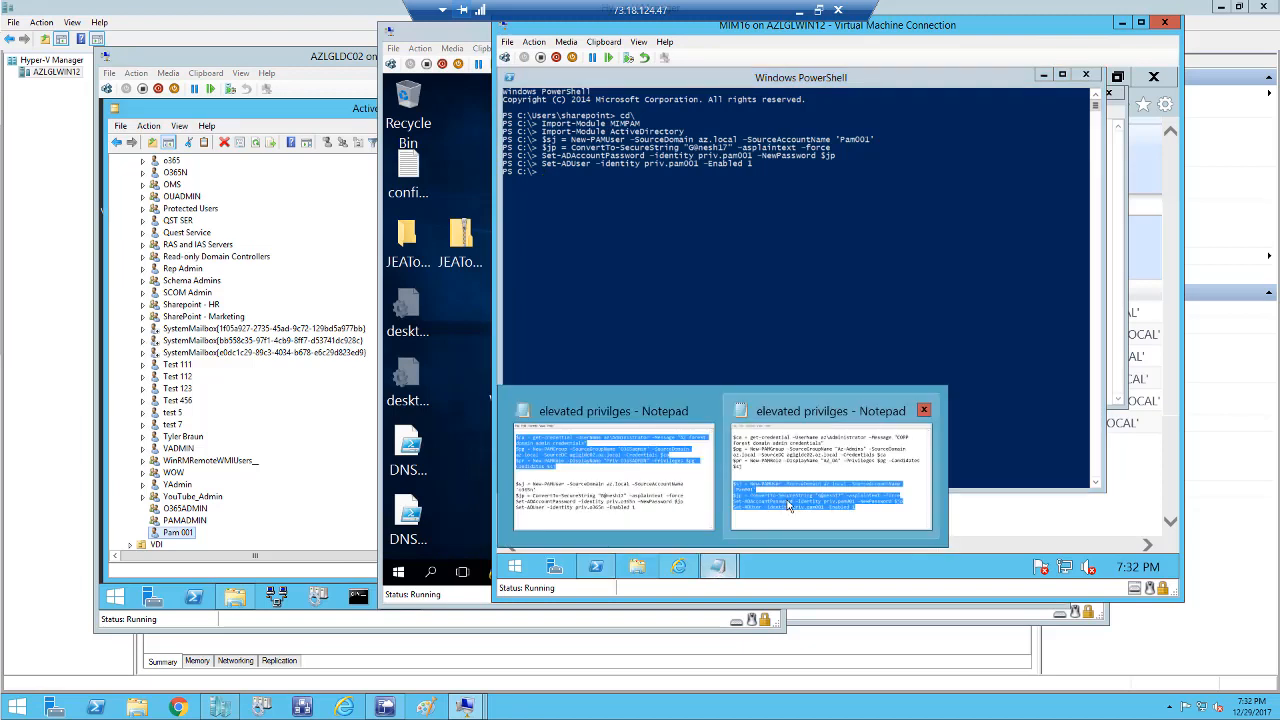
{"action": "left_click", "coordinate": [788, 507]}
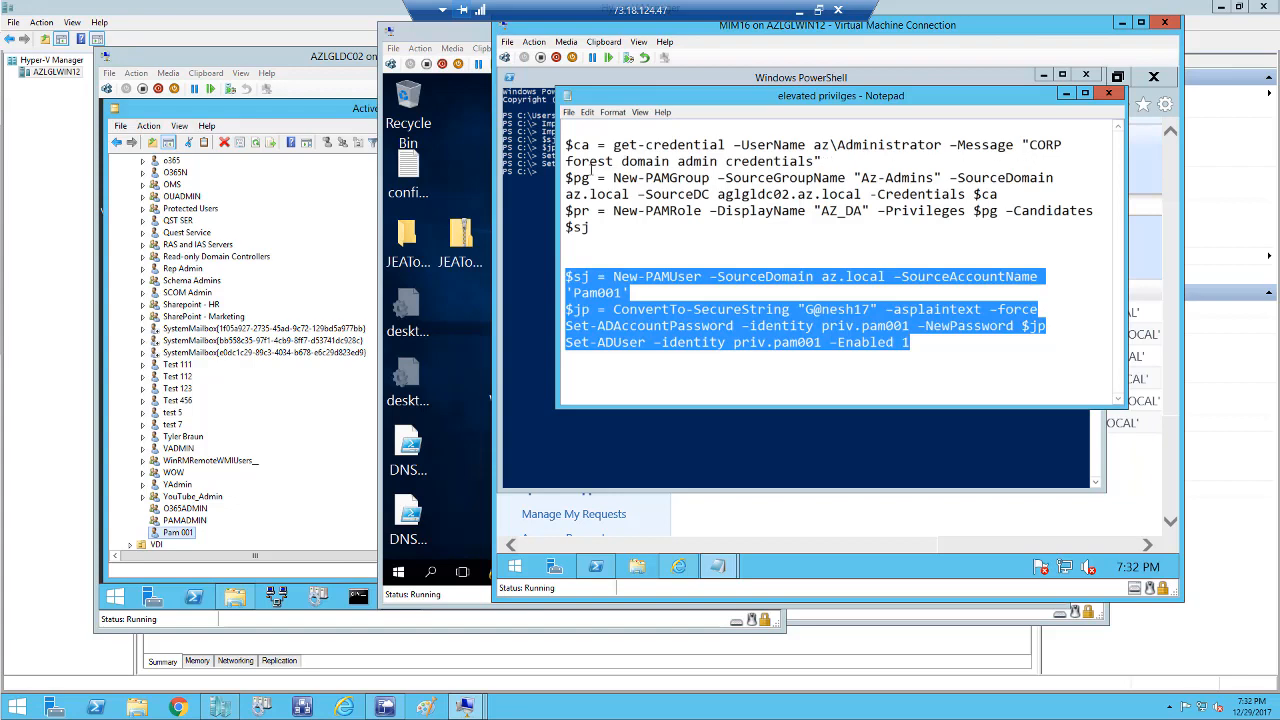
{"action": "left_click_drag", "start_coordinate": [1063, 145], "coordinate": [1033, 147]}
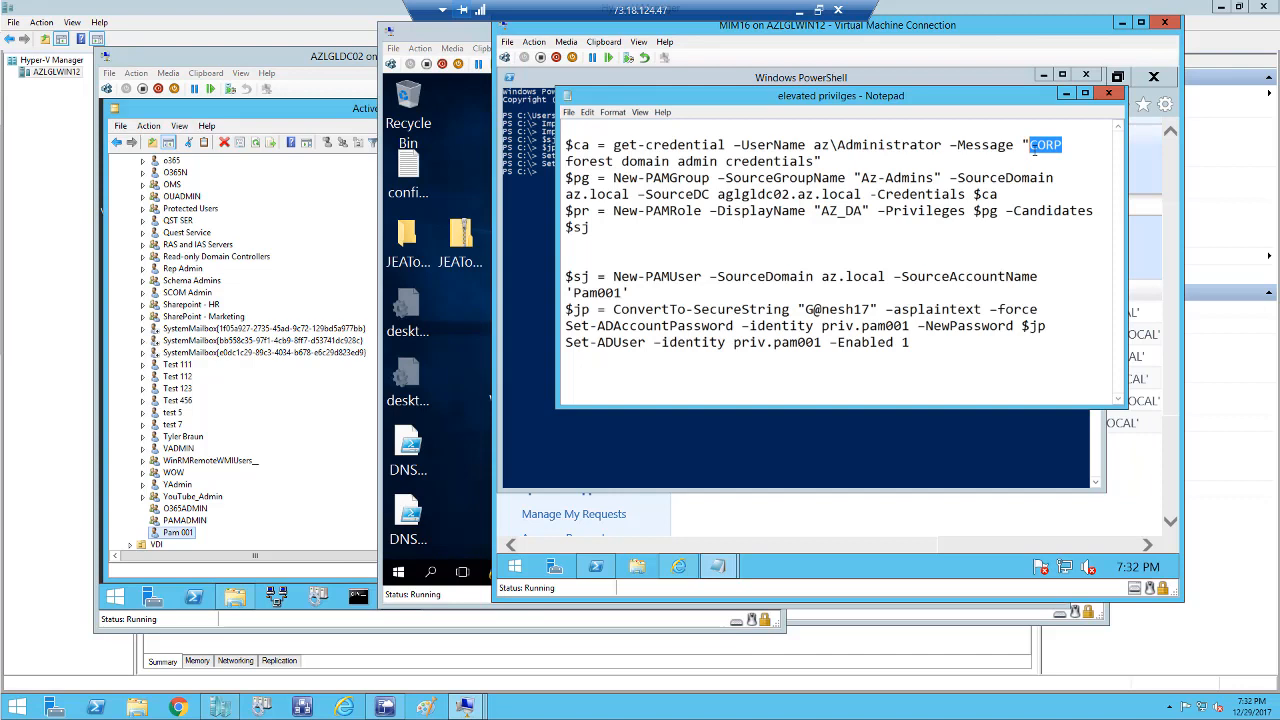
{"action": "type", "text": "AZ"}
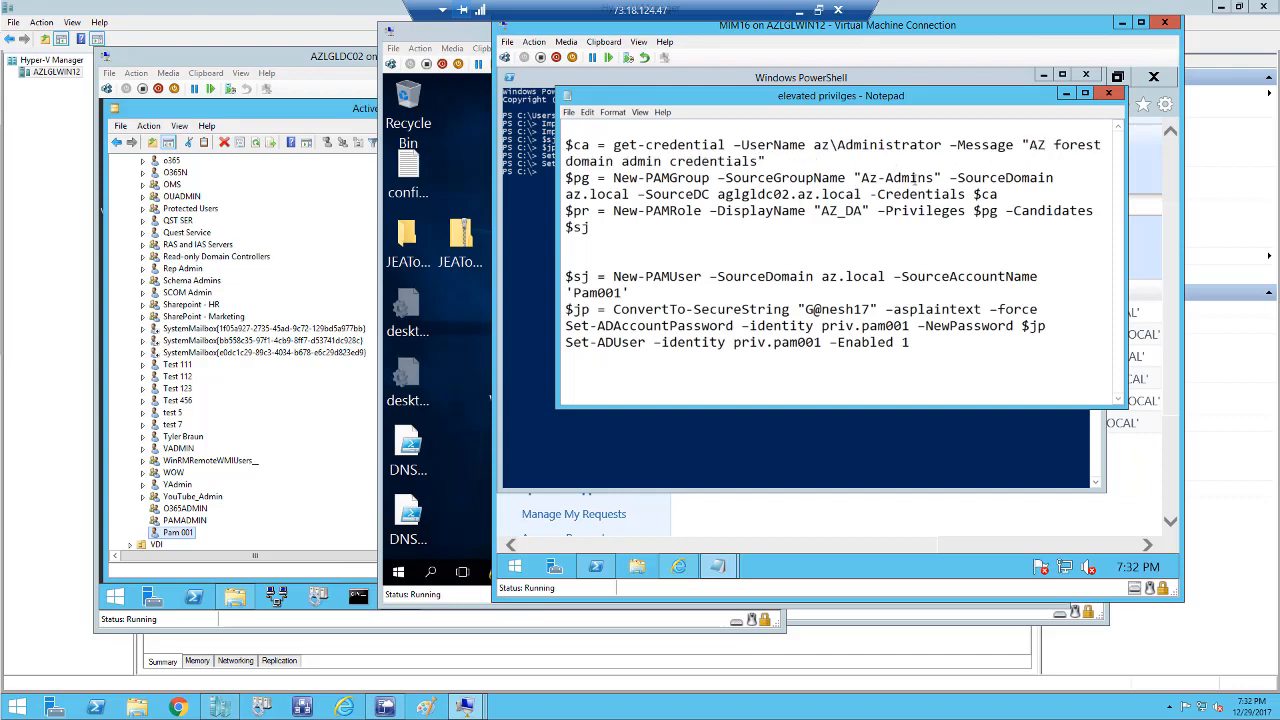
{"action": "left_click_drag", "start_coordinate": [934, 178], "coordinate": [866, 178]}
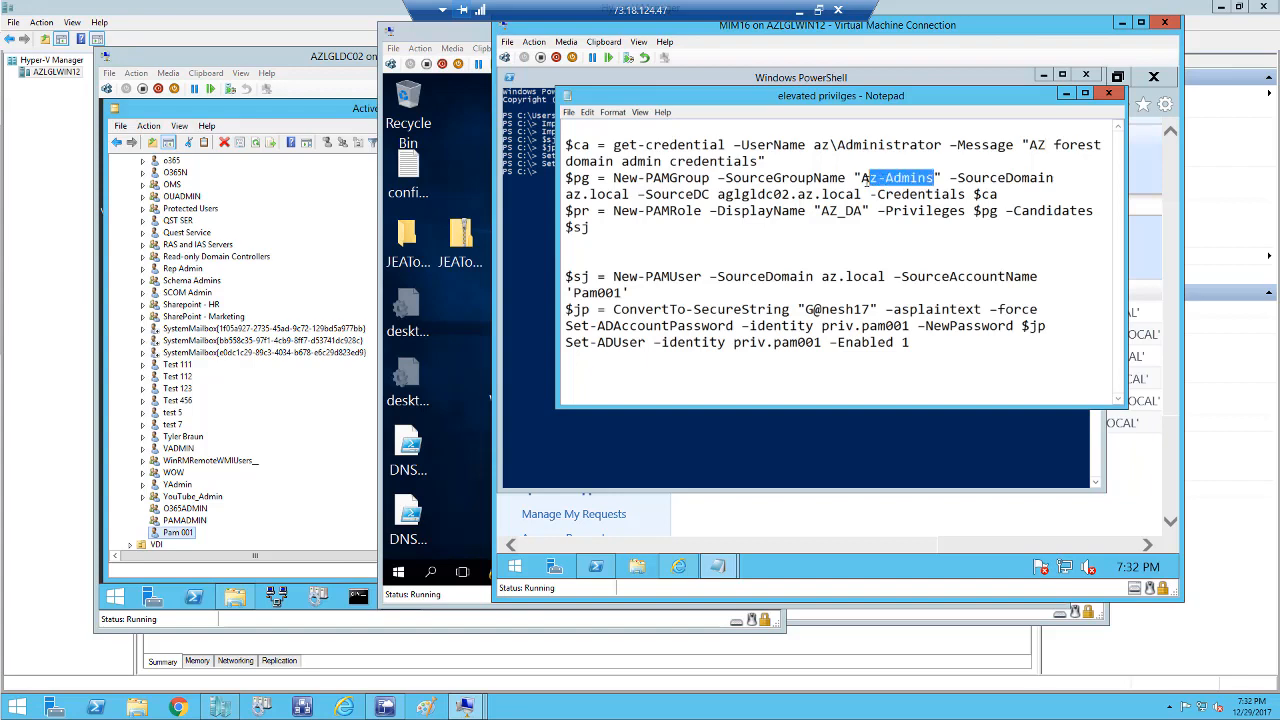
{"action": "left_click_drag", "start_coordinate": [866, 178], "coordinate": [860, 178]}
{"action": "type", "text": "PAM"}
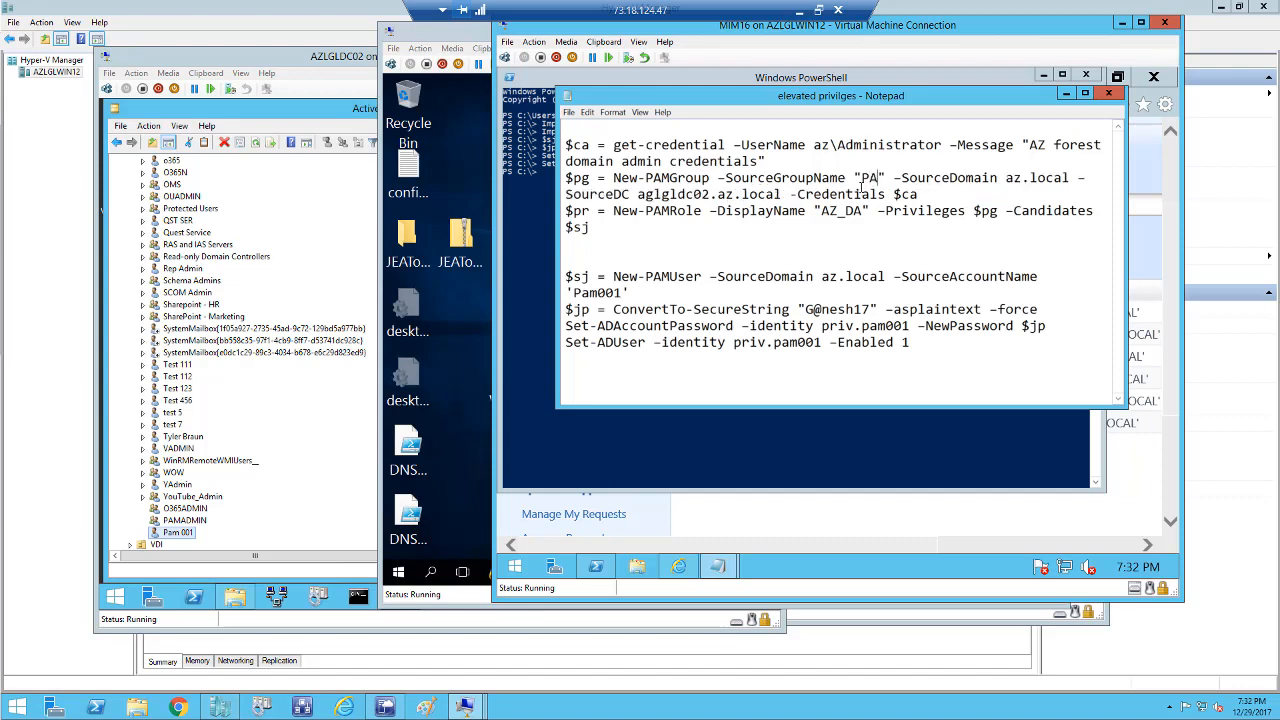
{"action": "type", "text": "ADMIN"}
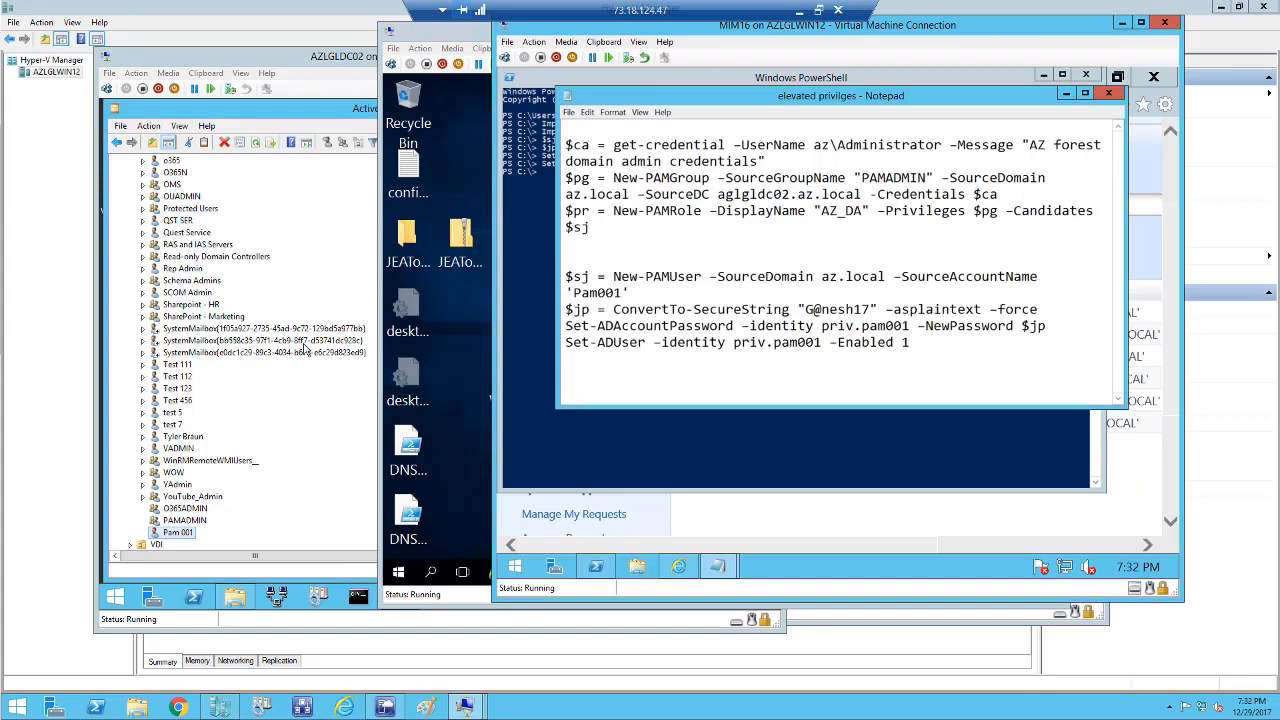
Check the PAMADMIN group in AZ, then change the AZ_DA role display name to PAMADMIN.
{"action": "left_click", "coordinate": [199, 524]}
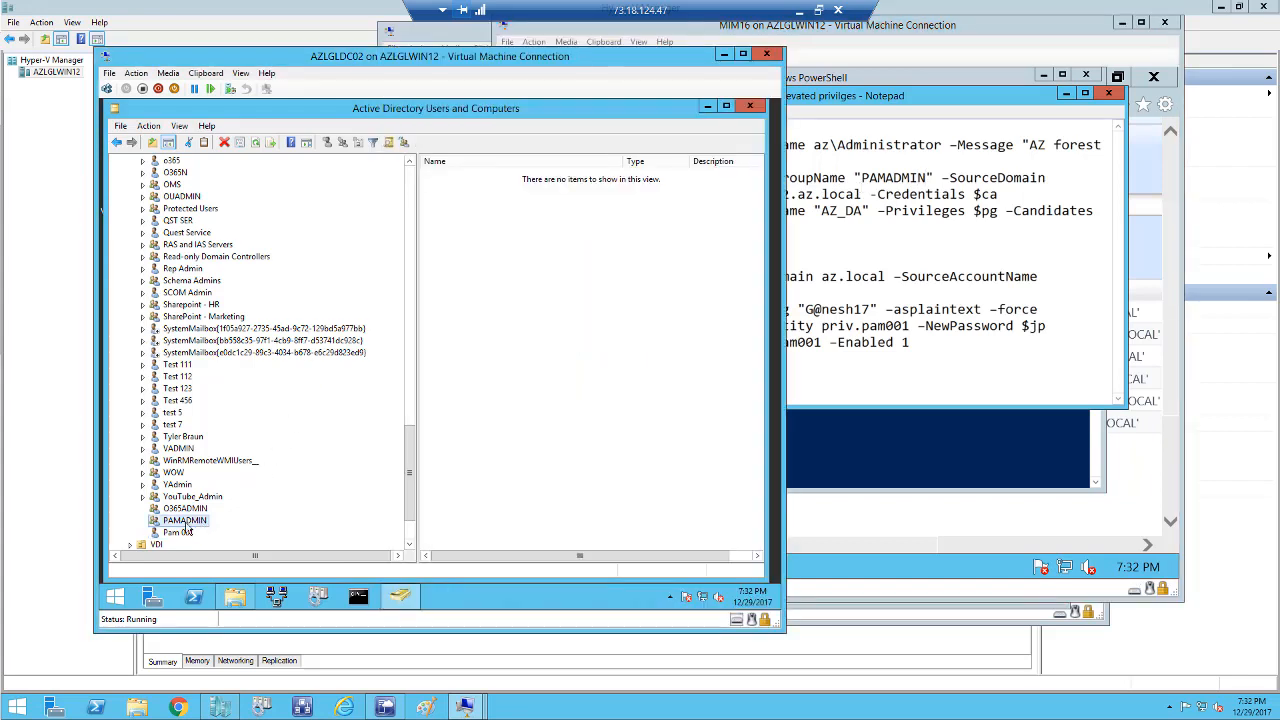
{"action": "left_click", "coordinate": [1018, 276]}
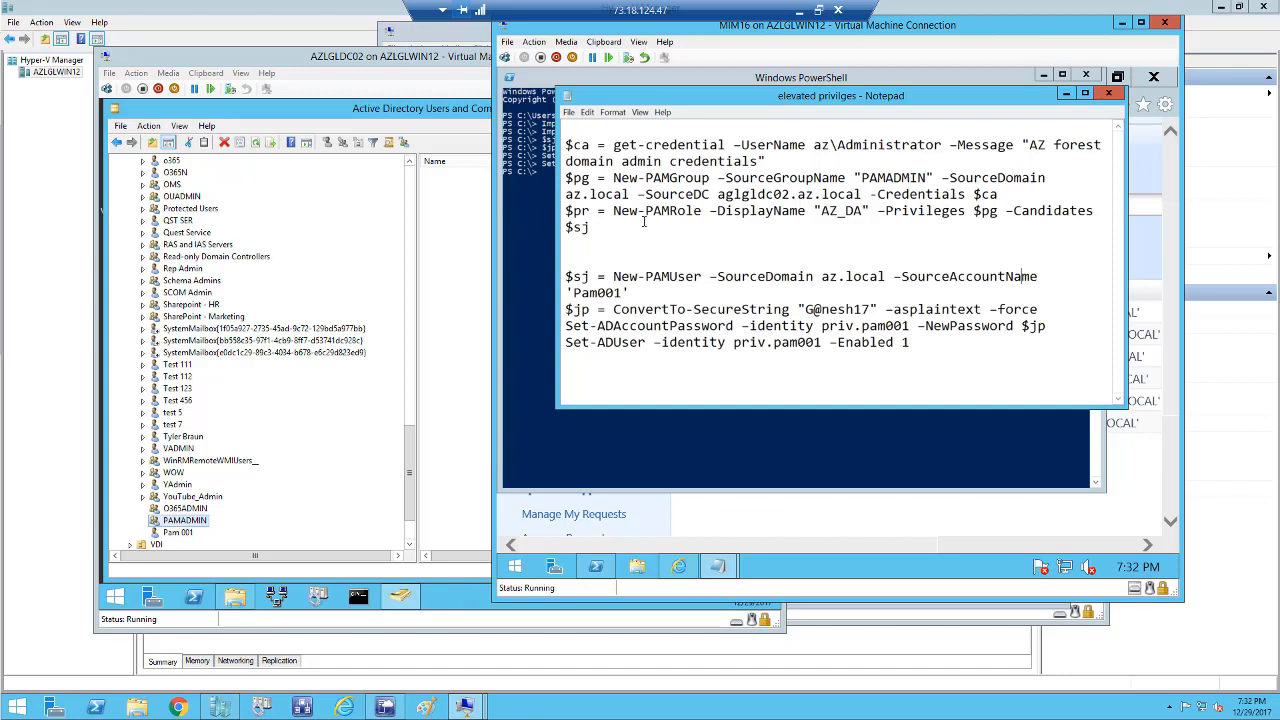
{"action": "left_click", "coordinate": [865, 211]}
{"action": "left_click_drag", "start_coordinate": [865, 211], "coordinate": [820, 211]}
{"action": "type", "text": "PAMAD"}
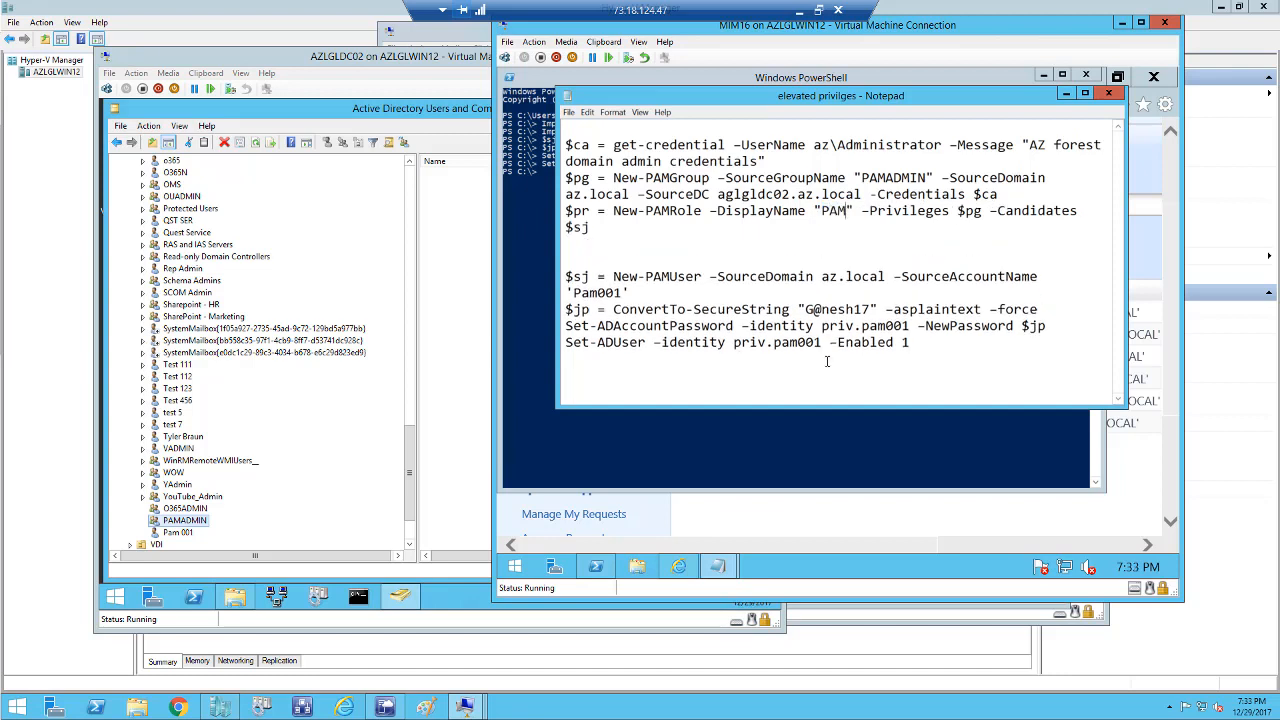
{"action": "type", "text": "MIN"}
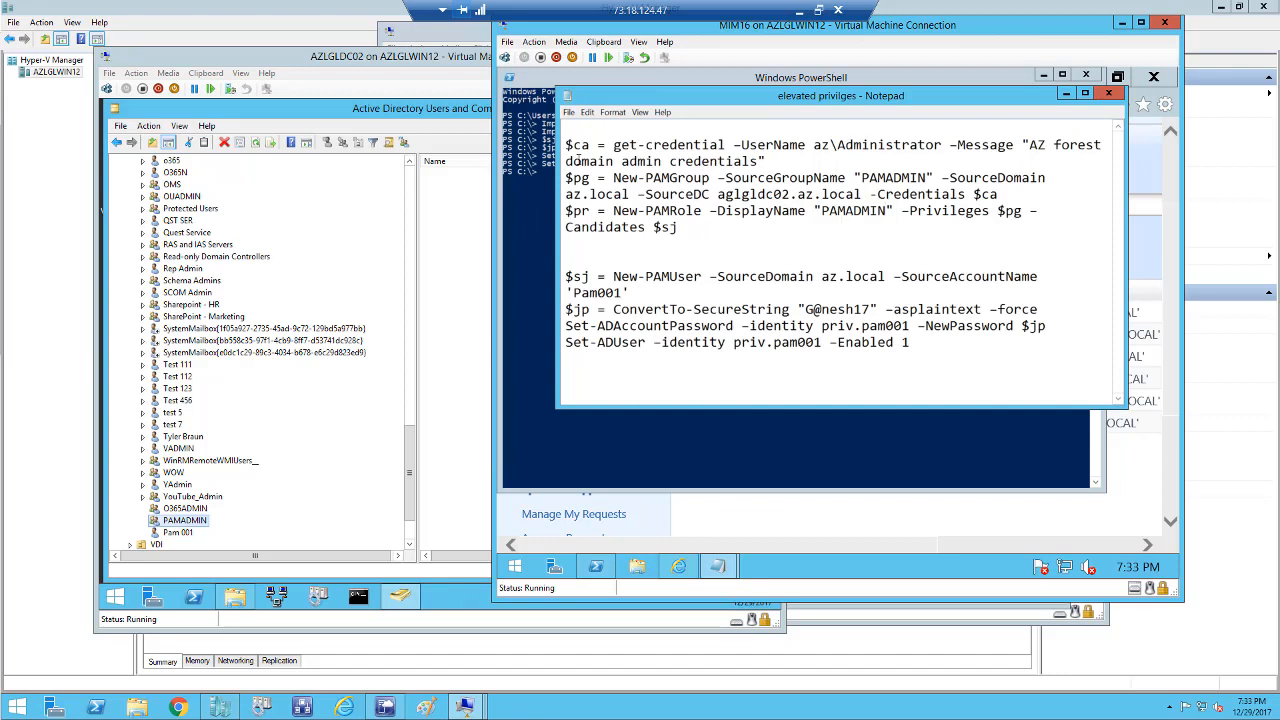
Copy the credential, PAMADMIN group and role lines into PowerShell to run them.
{"action": "left_click_drag", "start_coordinate": [592, 177], "coordinate": [691, 227]}
{"action": "right_click", "coordinate": [656, 212]}
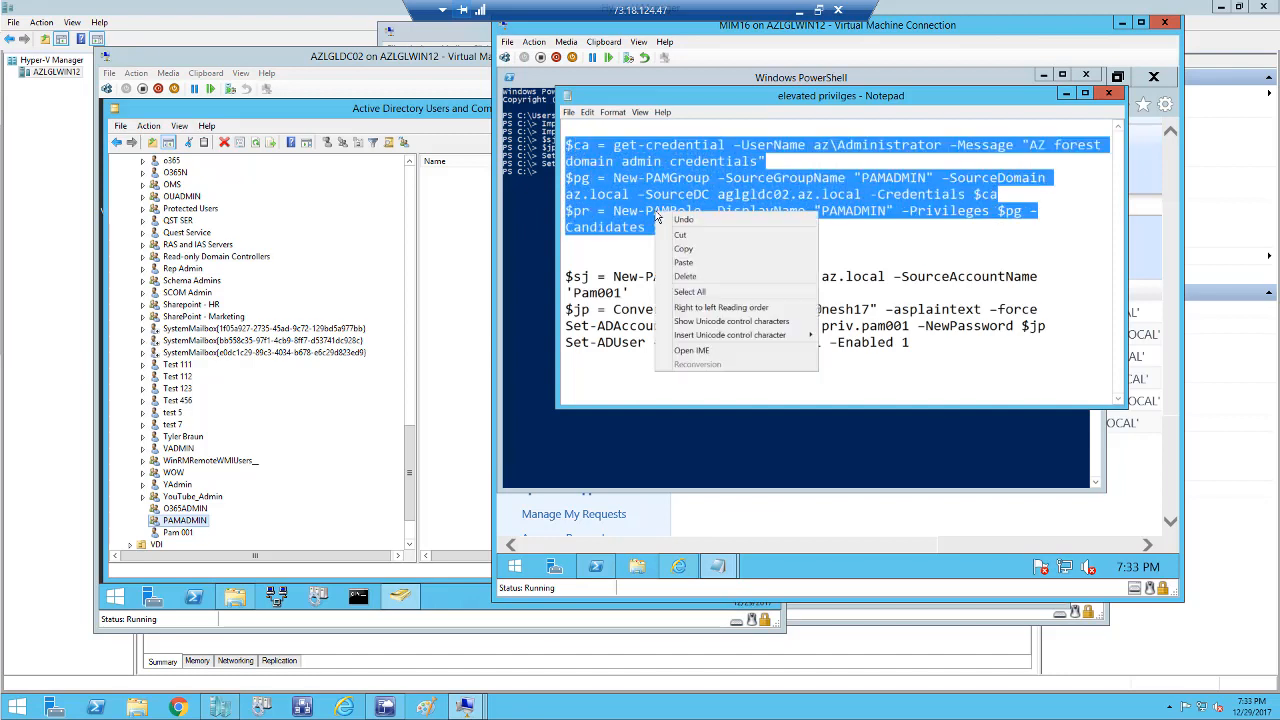
{"action": "left_click", "coordinate": [682, 249]}
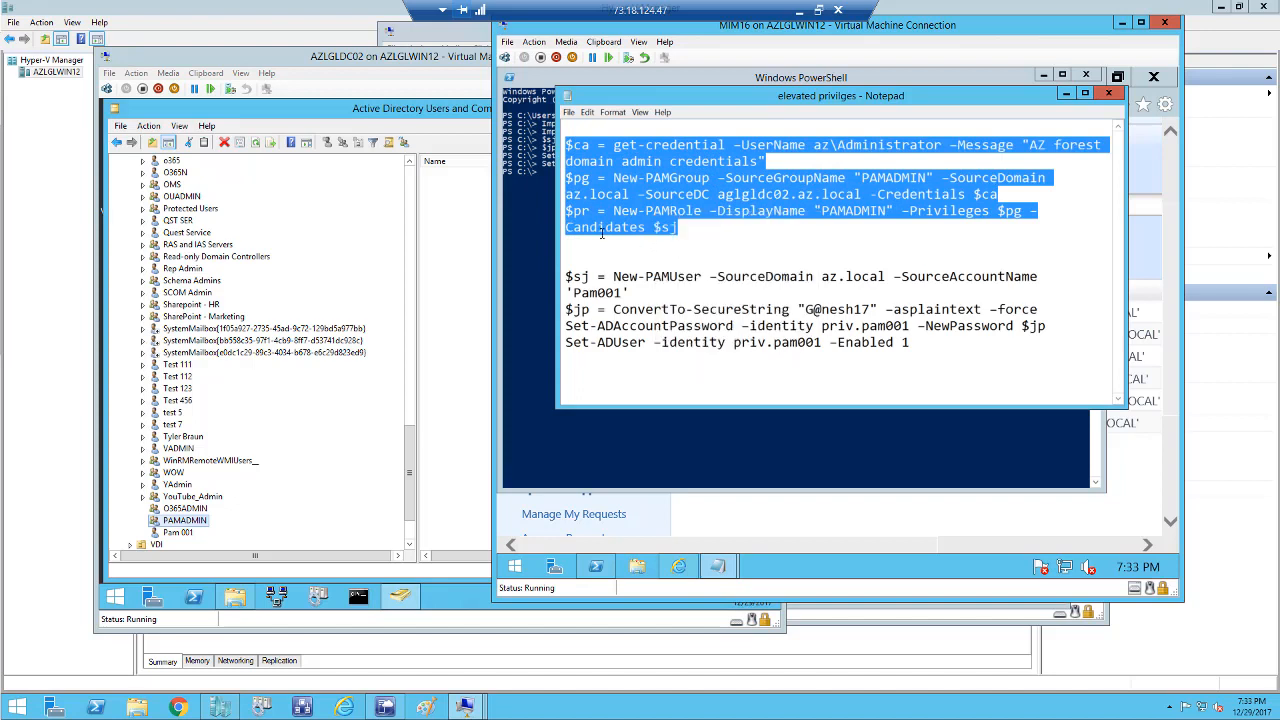
{"action": "right_click", "coordinate": [530, 228]}
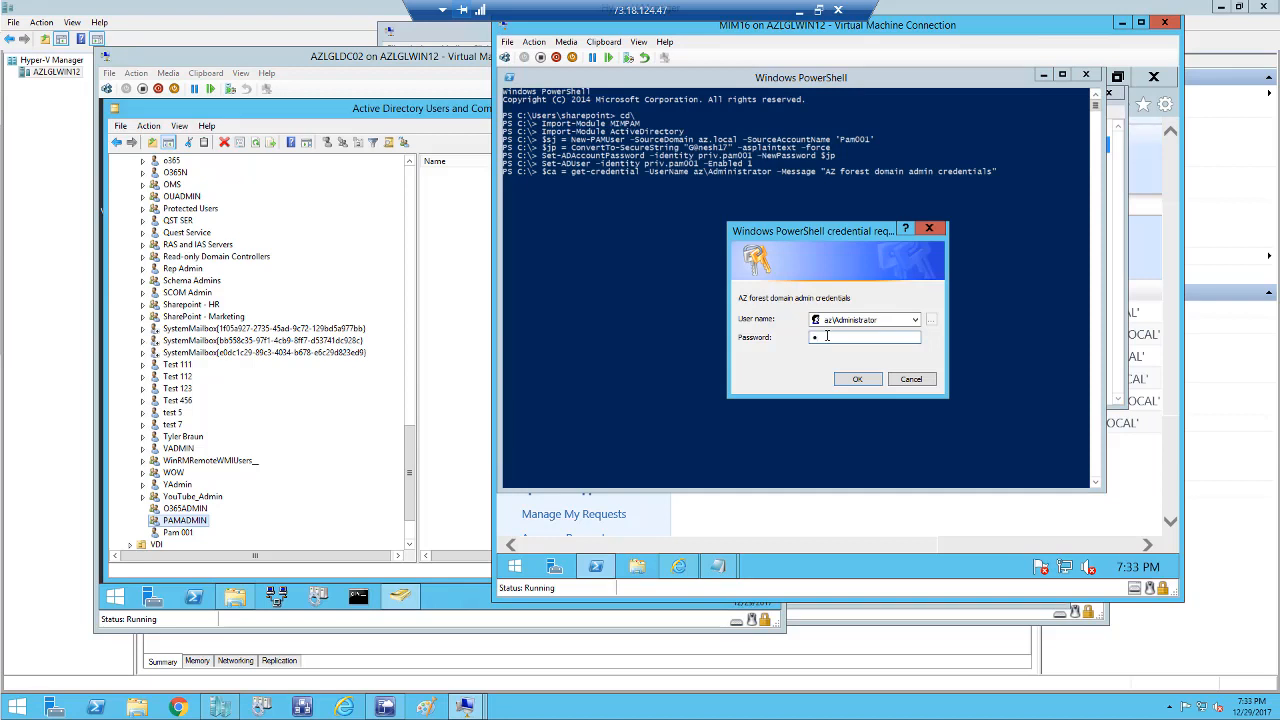
Enter the AZ domain administrator password in the credential prompt and submit it.
{"action": "left_click", "coordinate": [826, 337]}
{"action": "type", "text": "•••••"}
{"action": "key", "text": "Return"}
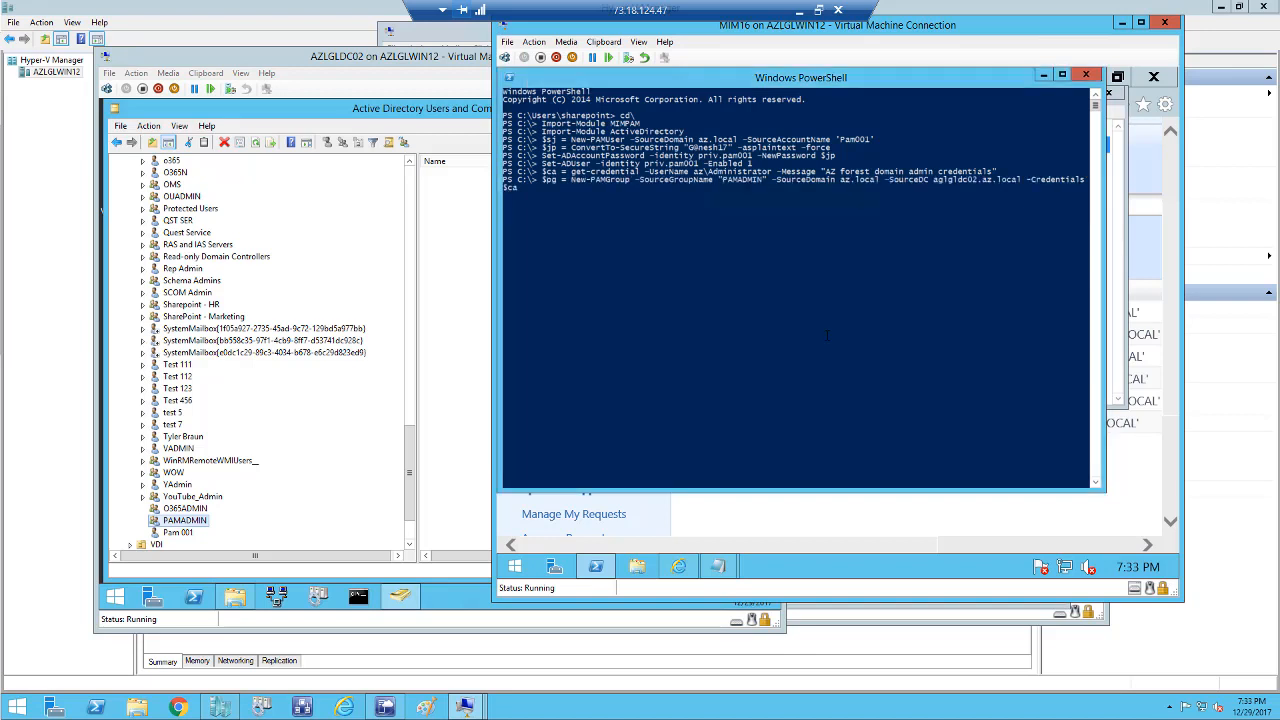
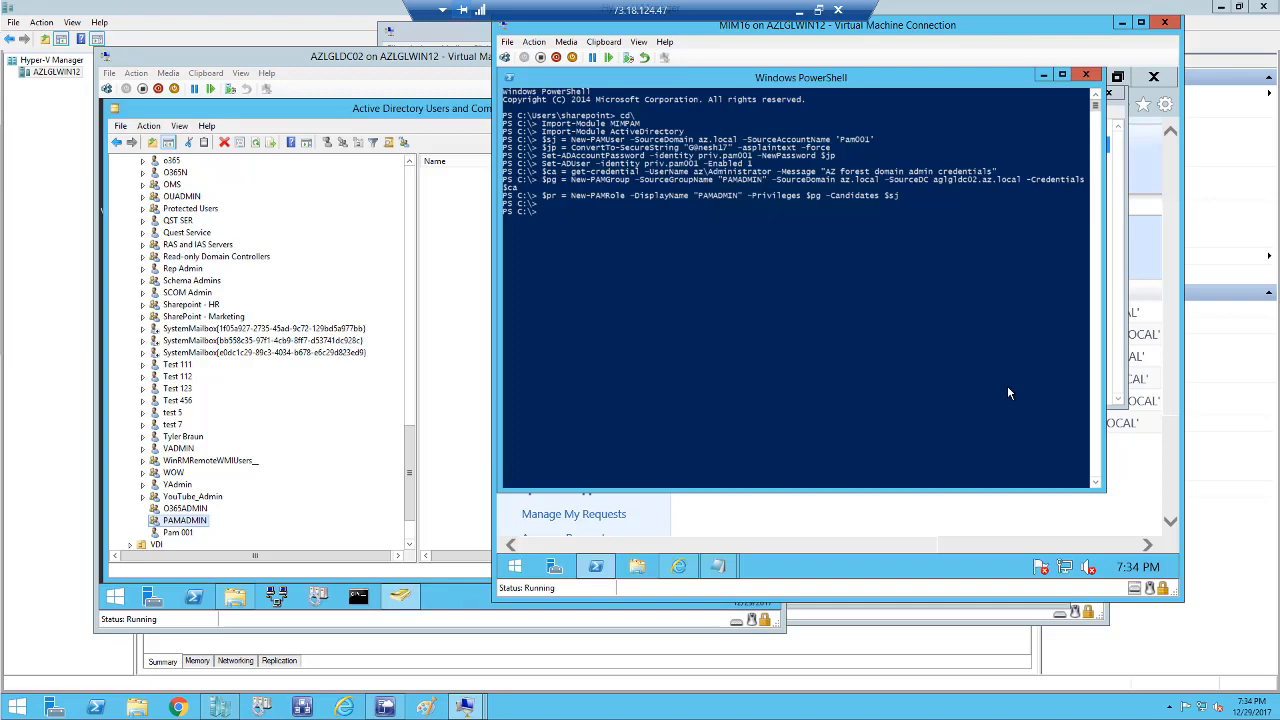
Run Get-PAMRole in PowerShell to list all PAM roles.
{"action": "left_click", "coordinate": [852, 367]}
{"action": "type", "text": "get-pamro"}
{"action": "key", "text": "Tab"}
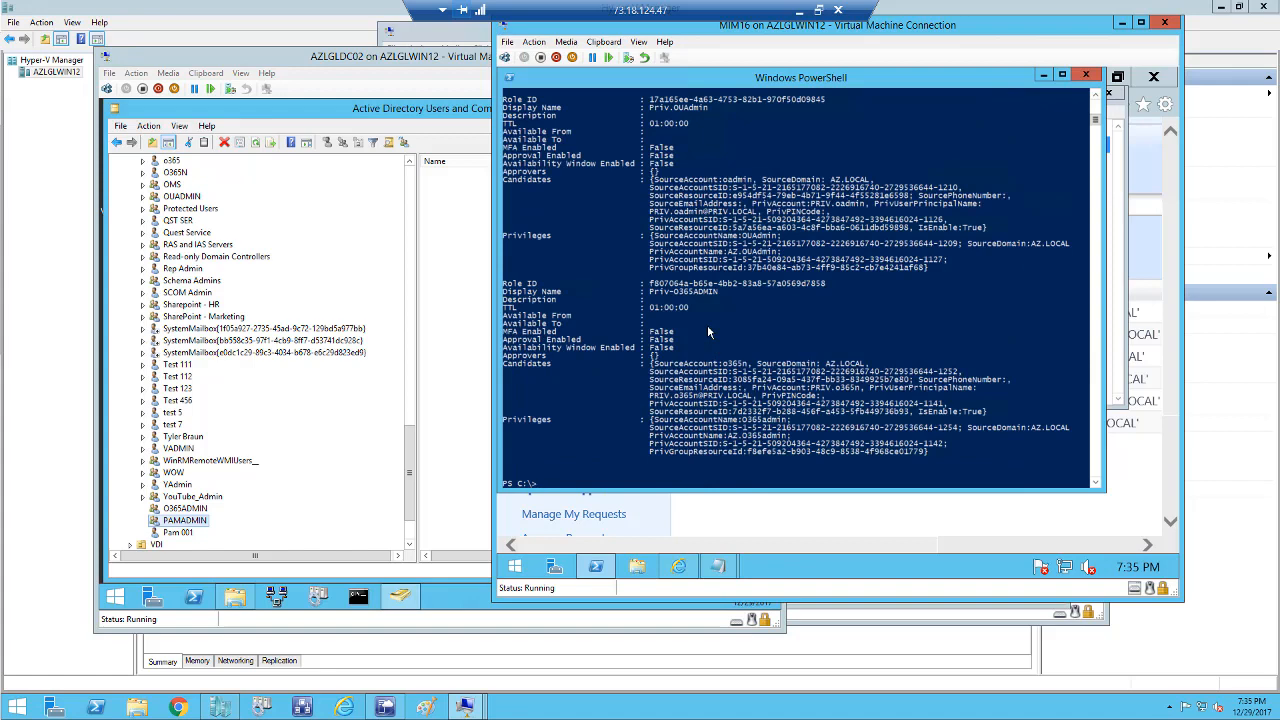
Scroll back to the PAMADMIN role and highlight its entry with TTL, candidates and privileges.
{"action": "scroll", "coordinate": [707, 324], "scroll_direction": "up", "scroll_amount": 2}
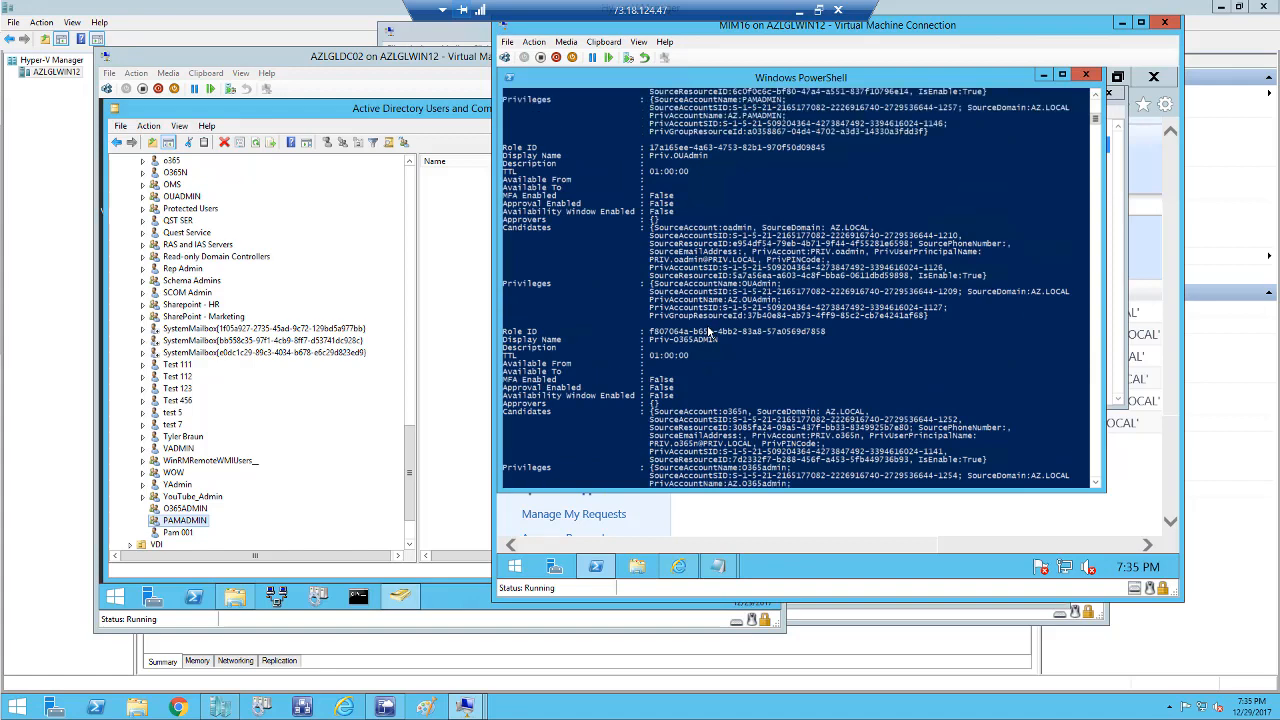
{"action": "scroll", "coordinate": [707, 329], "scroll_direction": "up", "scroll_amount": 1}
{"action": "scroll", "coordinate": [710, 328], "scroll_direction": "up", "scroll_amount": 3}
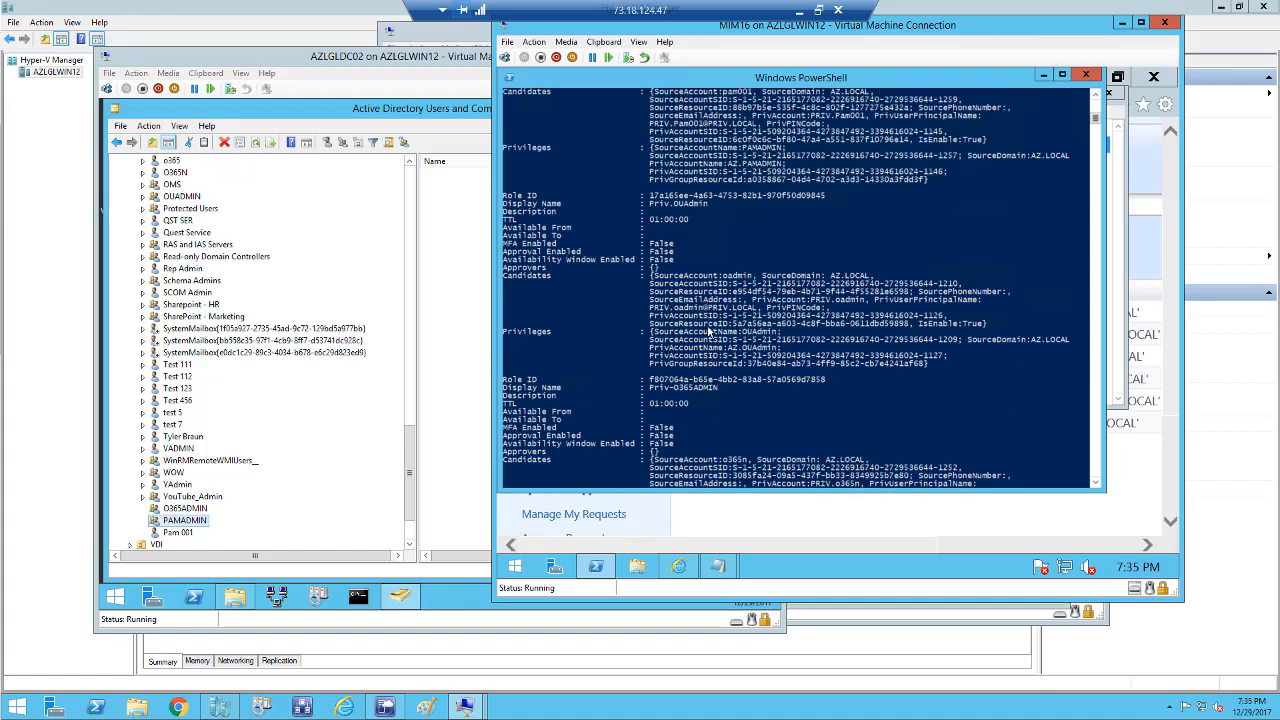
{"action": "scroll", "coordinate": [725, 318], "scroll_direction": "up", "scroll_amount": 4}
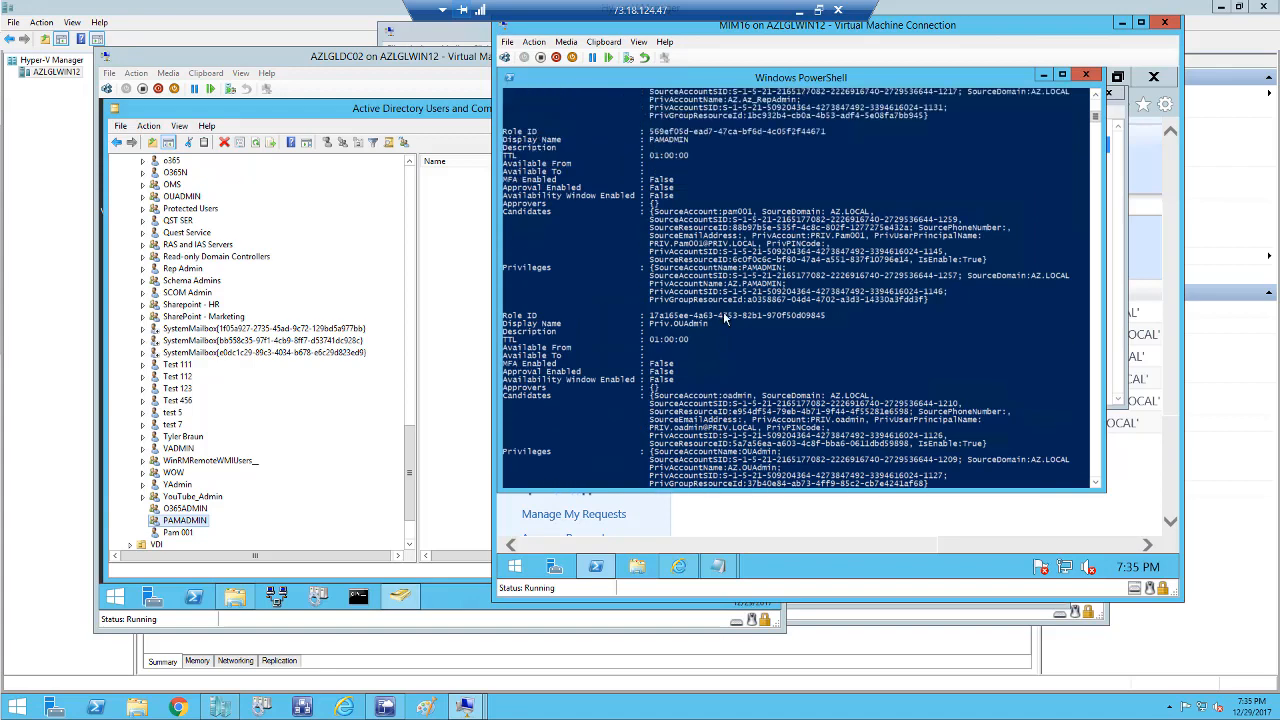
{"action": "scroll", "coordinate": [725, 318], "scroll_direction": "up", "scroll_amount": 1}
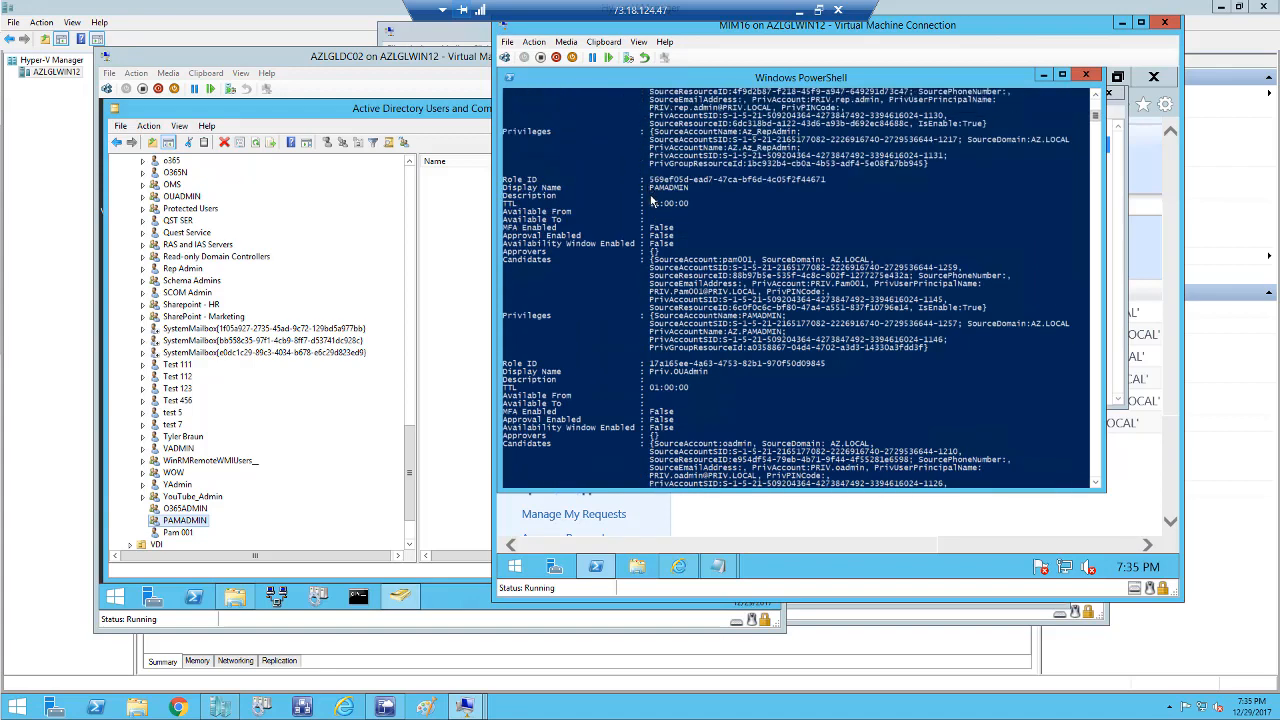
{"action": "left_click_drag", "start_coordinate": [651, 190], "coordinate": [706, 198]}
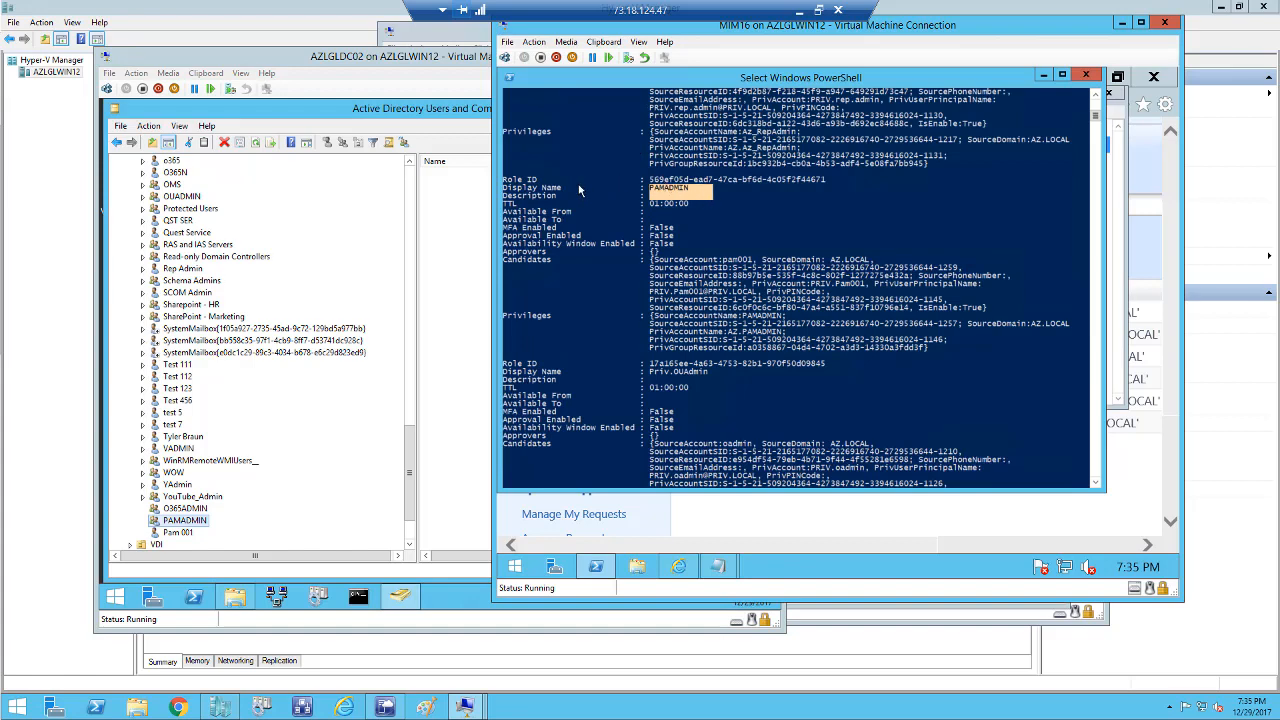
{"action": "left_click_drag", "start_coordinate": [510, 182], "coordinate": [1075, 363]}
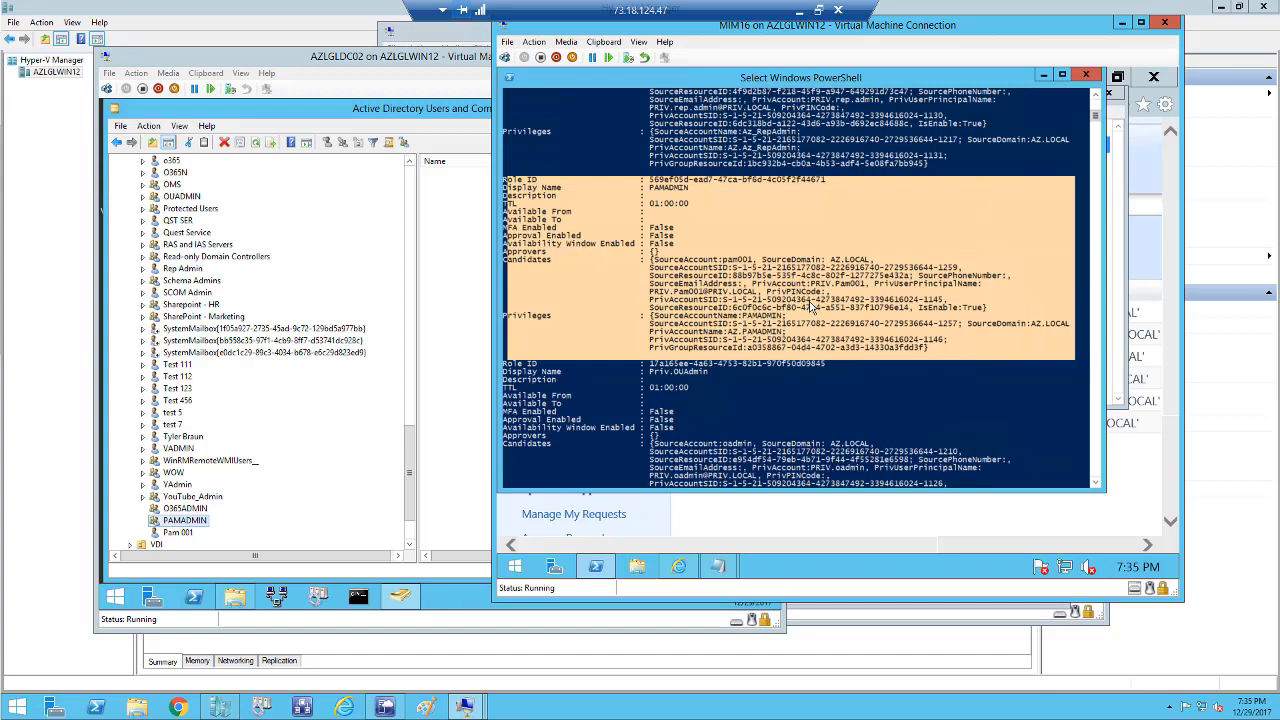
Refresh My Security Groups in the MIM portal to confirm AZ.PAMADMIN, then open the DC's C: drive.
{"action": "left_click", "coordinate": [1045, 80]}
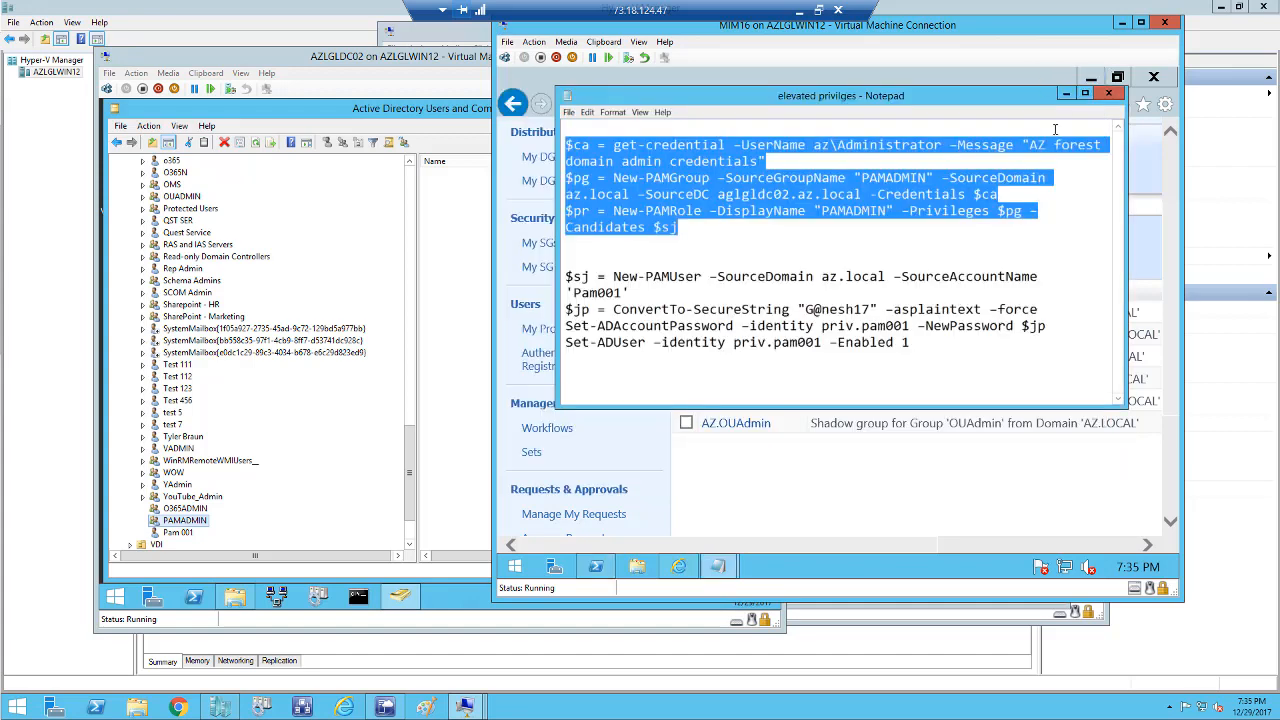
{"action": "left_click", "coordinate": [1065, 99]}
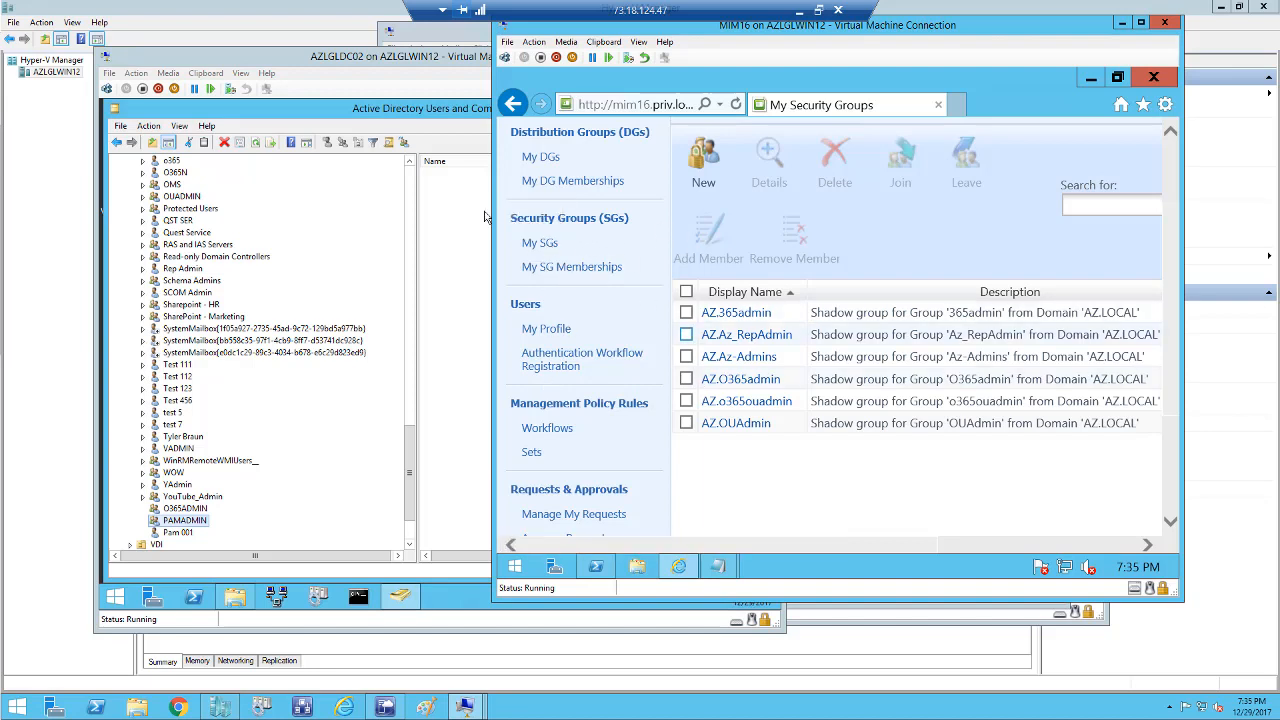
{"action": "left_click", "coordinate": [547, 246]}
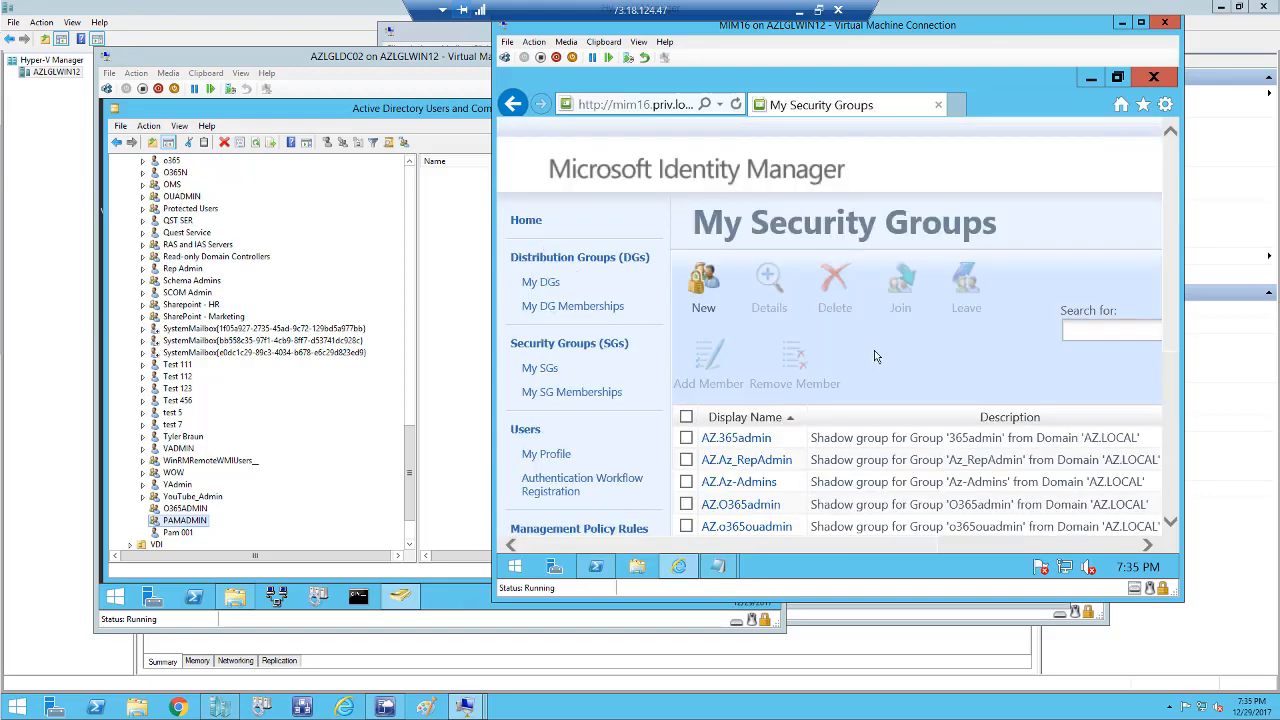
{"action": "scroll", "coordinate": [877, 356], "scroll_direction": "down", "scroll_amount": 5}
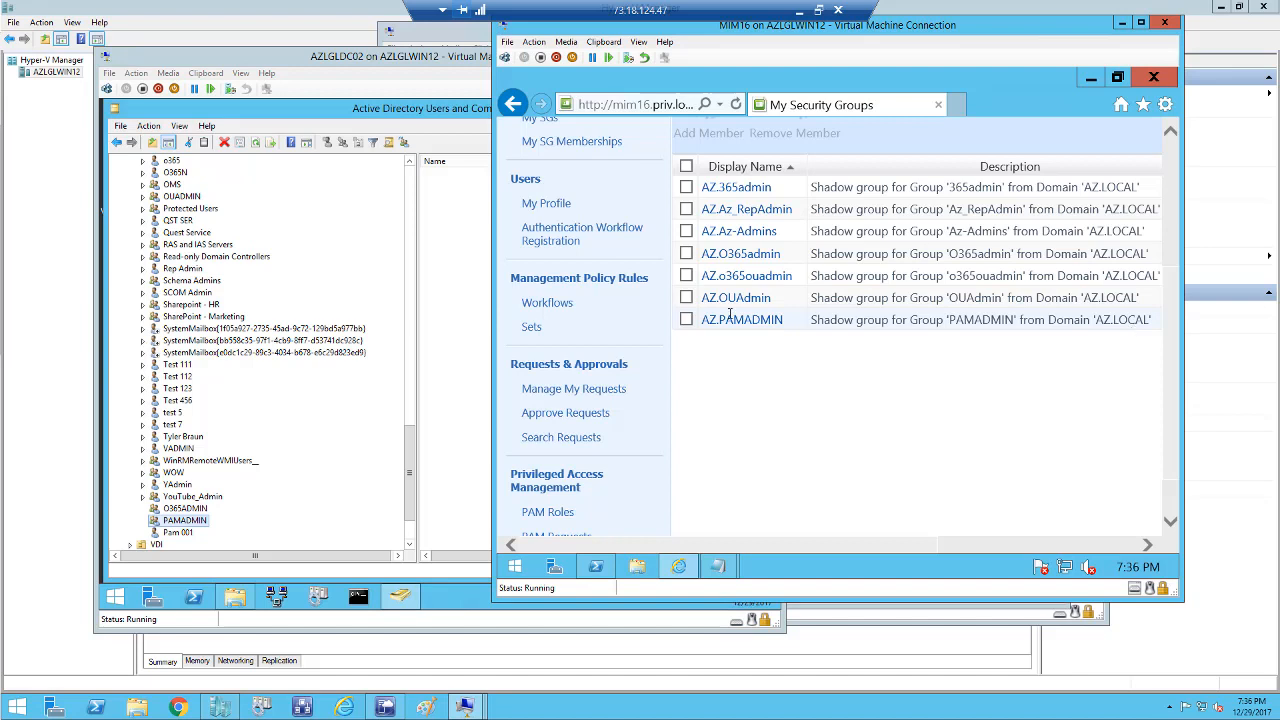
{"action": "left_click", "coordinate": [230, 604]}
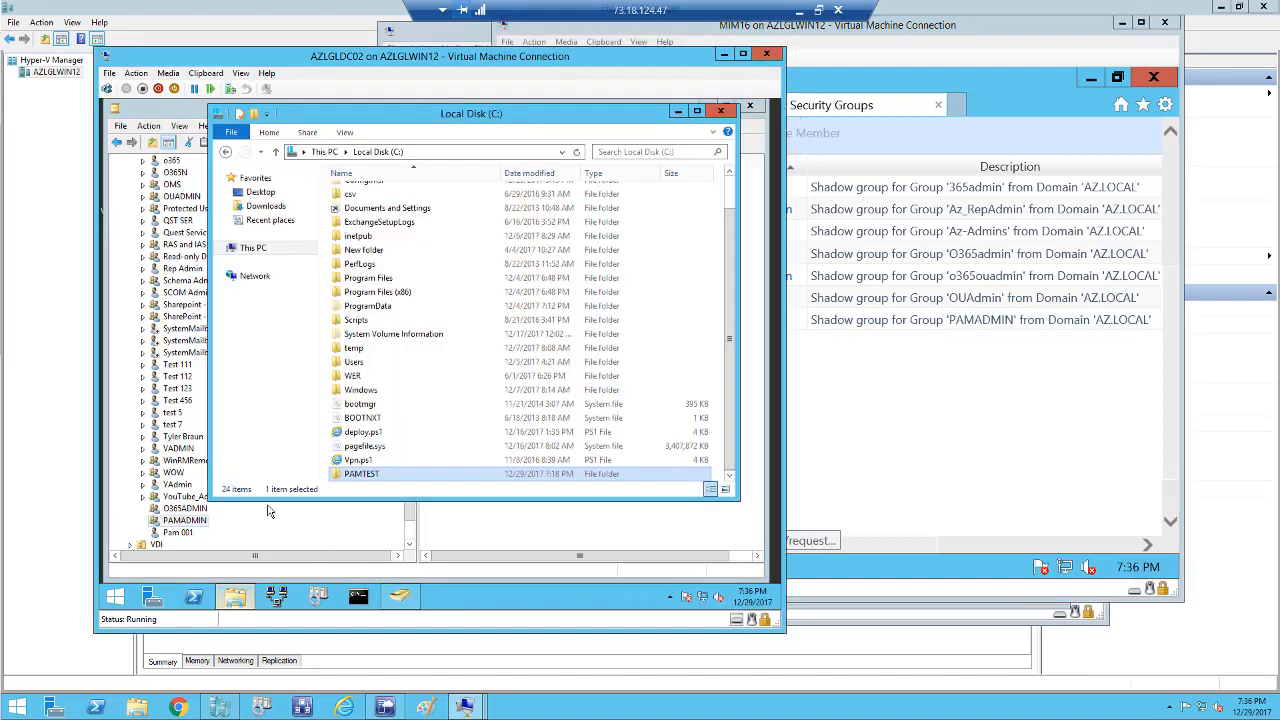
Review the PAMTEST folder's advanced sharing permissions without changing them.
{"action": "right_click", "coordinate": [377, 480]}
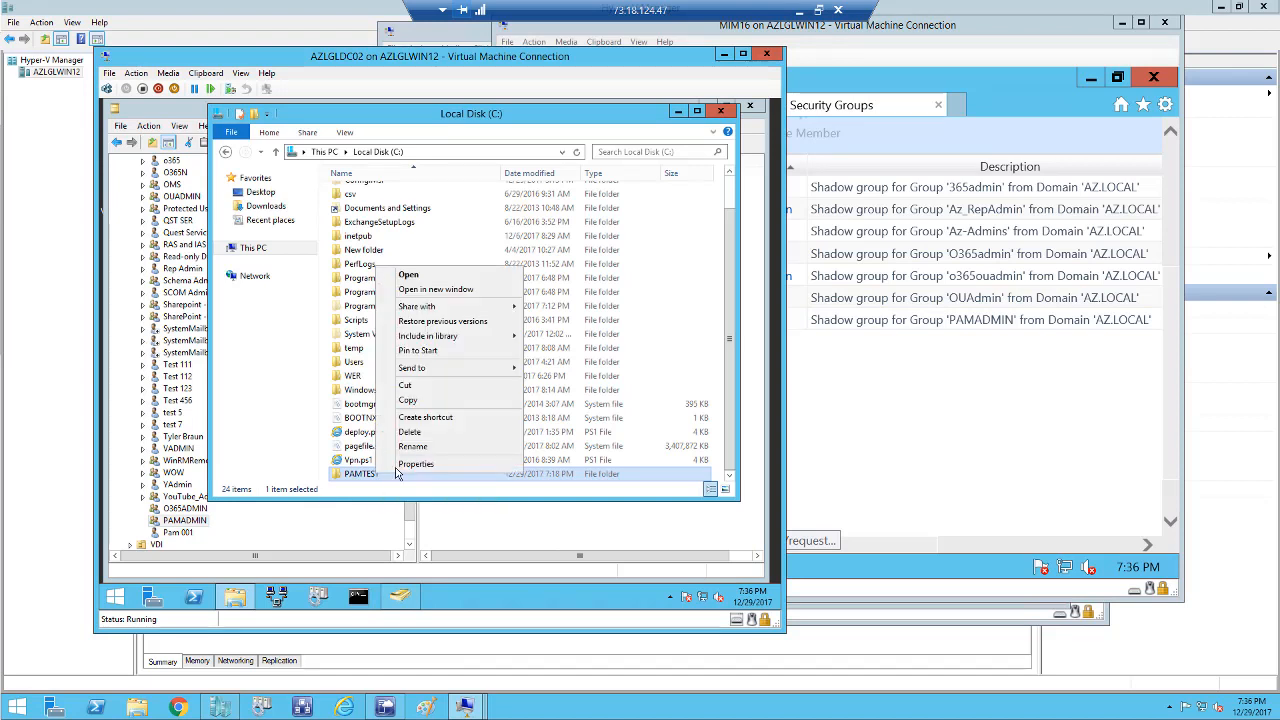
{"action": "left_click", "coordinate": [414, 464]}
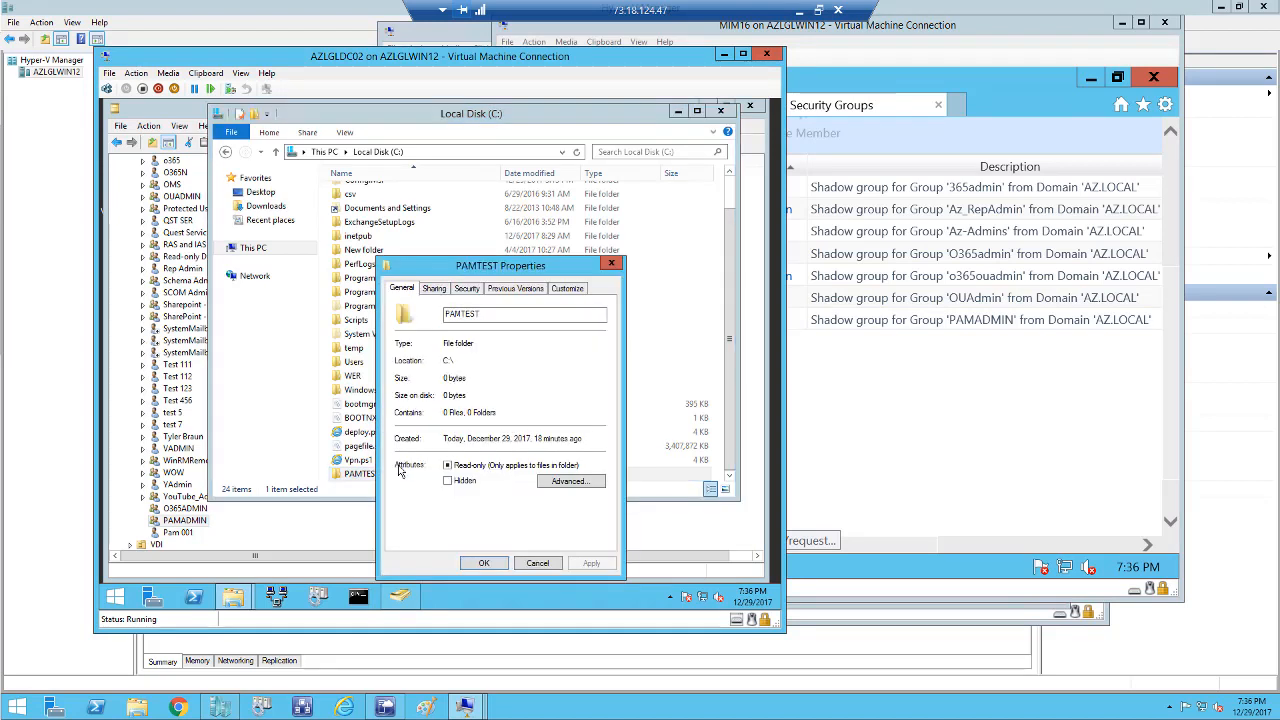
{"action": "left_click", "coordinate": [436, 289]}
{"action": "left_click", "coordinate": [448, 448]}
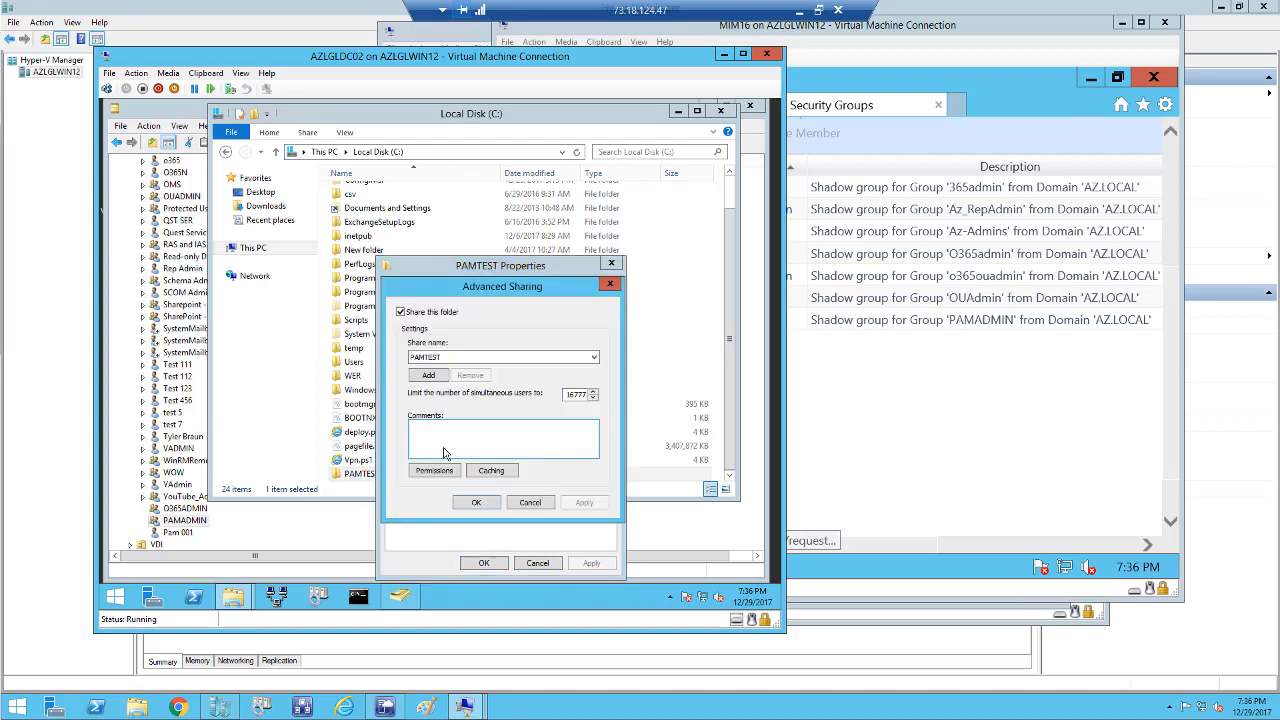
{"action": "left_click", "coordinate": [438, 474]}
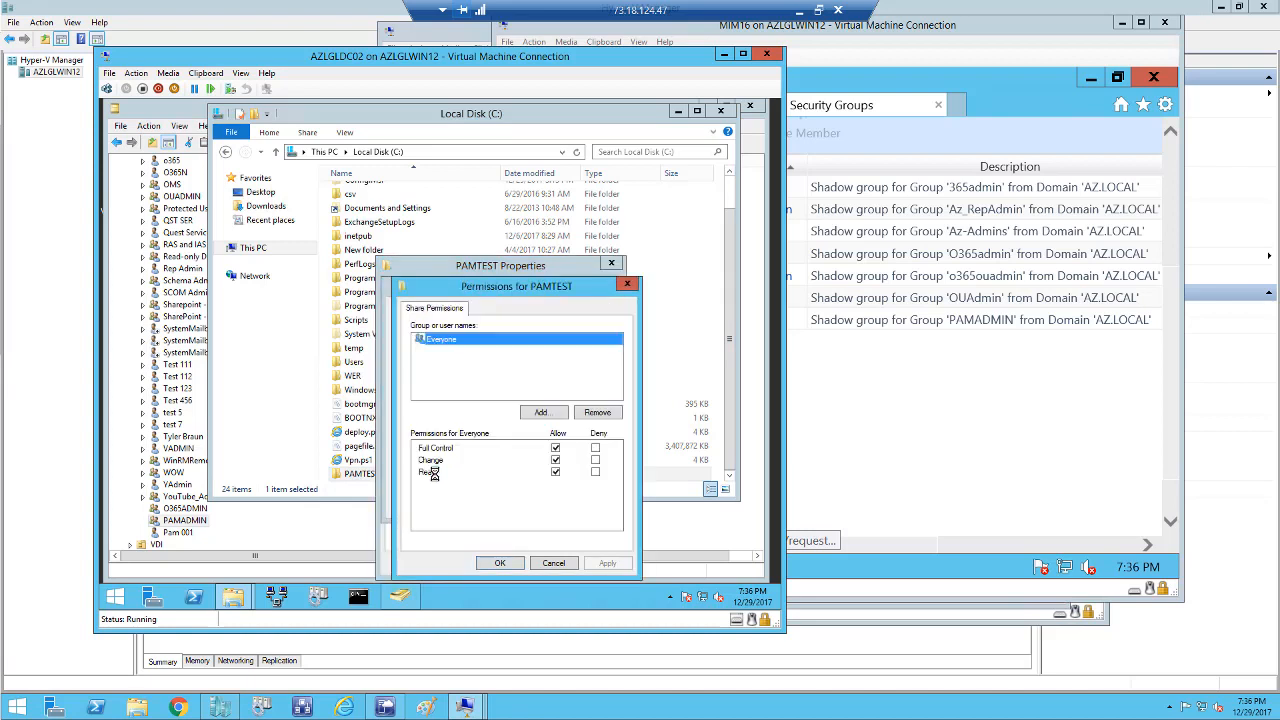
{"action": "left_click", "coordinate": [547, 565]}
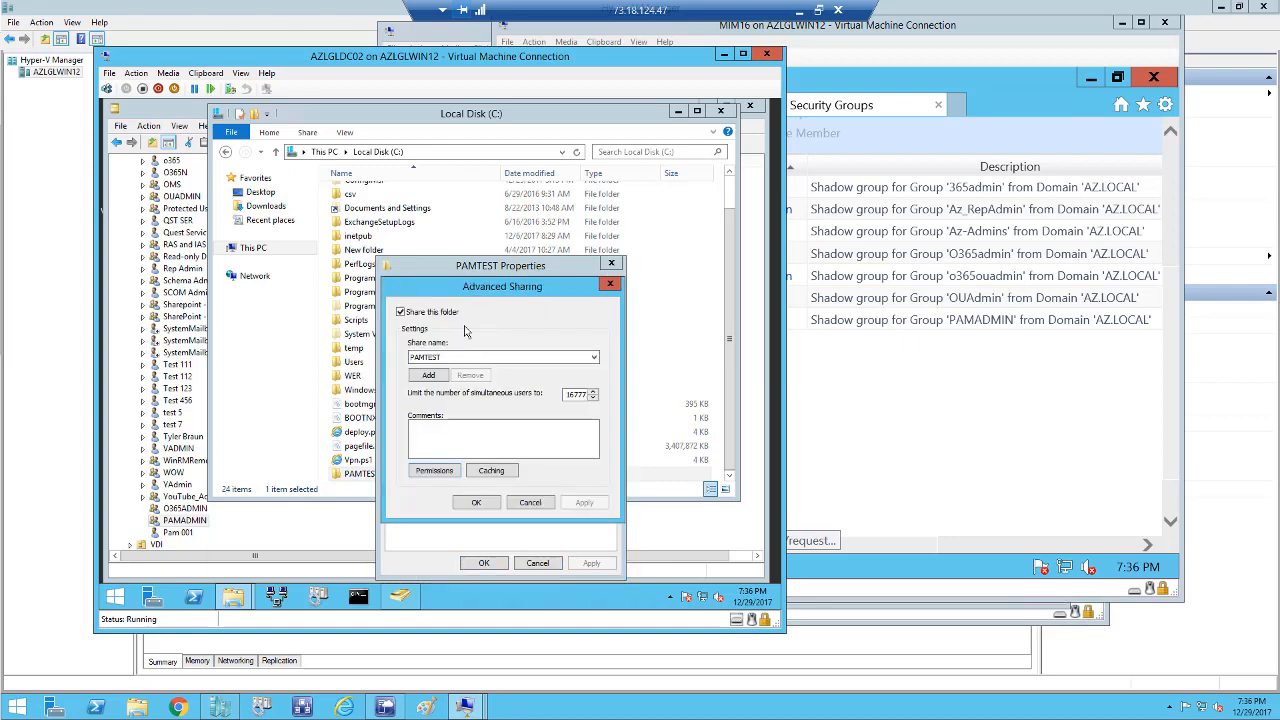
{"action": "left_click", "coordinate": [526, 504]}
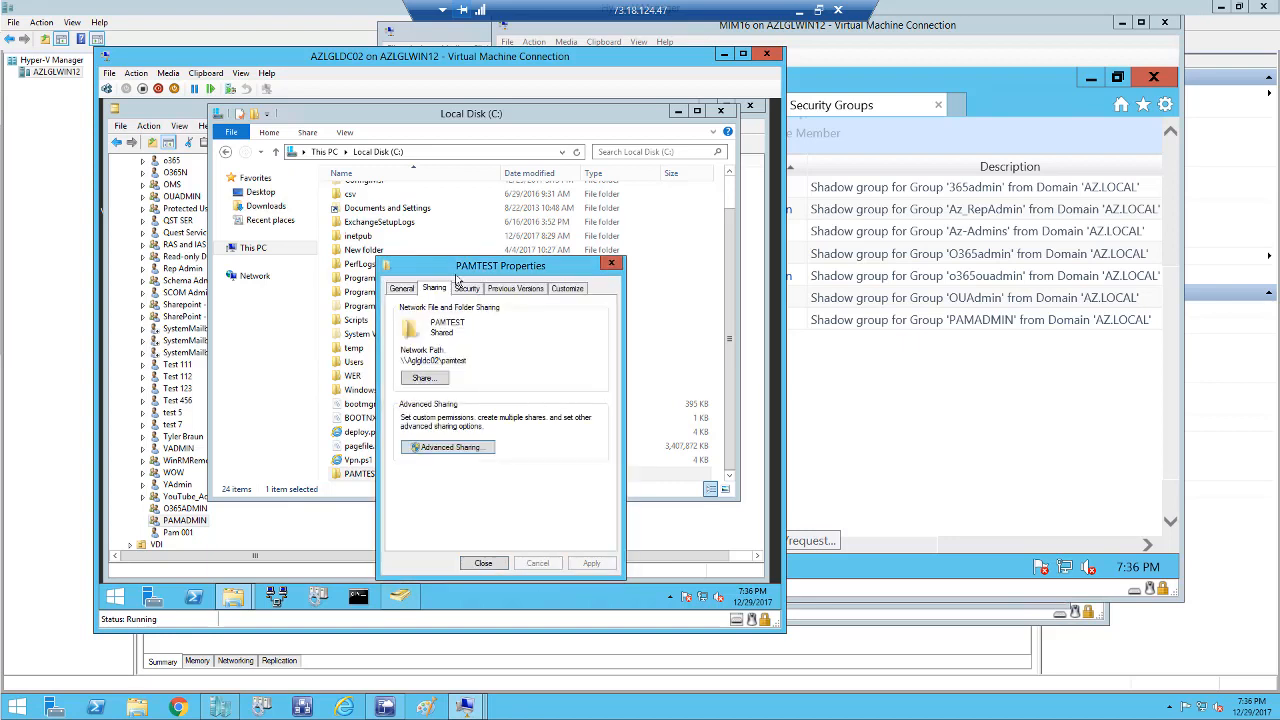
Confirm PAMADMIN has full control of PAMTEST, then close the properties and Explorer.
{"action": "left_click", "coordinate": [465, 289]}
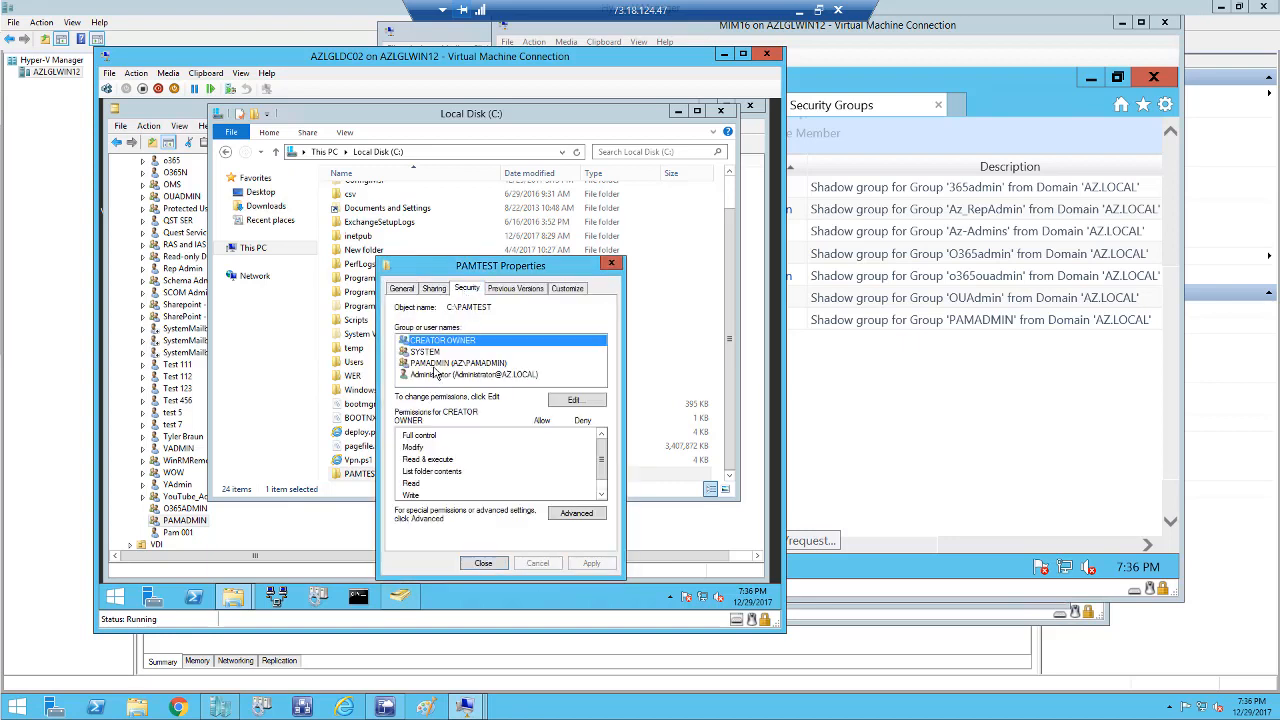
{"action": "left_click", "coordinate": [435, 363]}
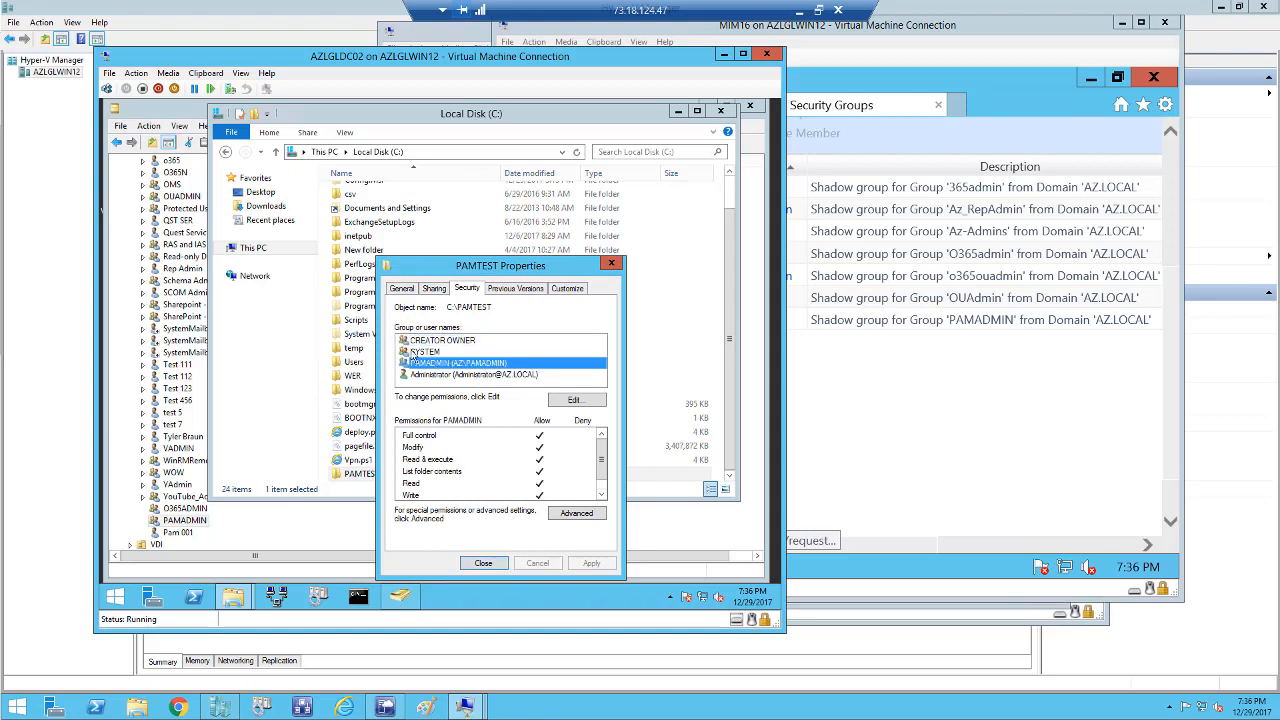
{"action": "left_click", "coordinate": [483, 565]}
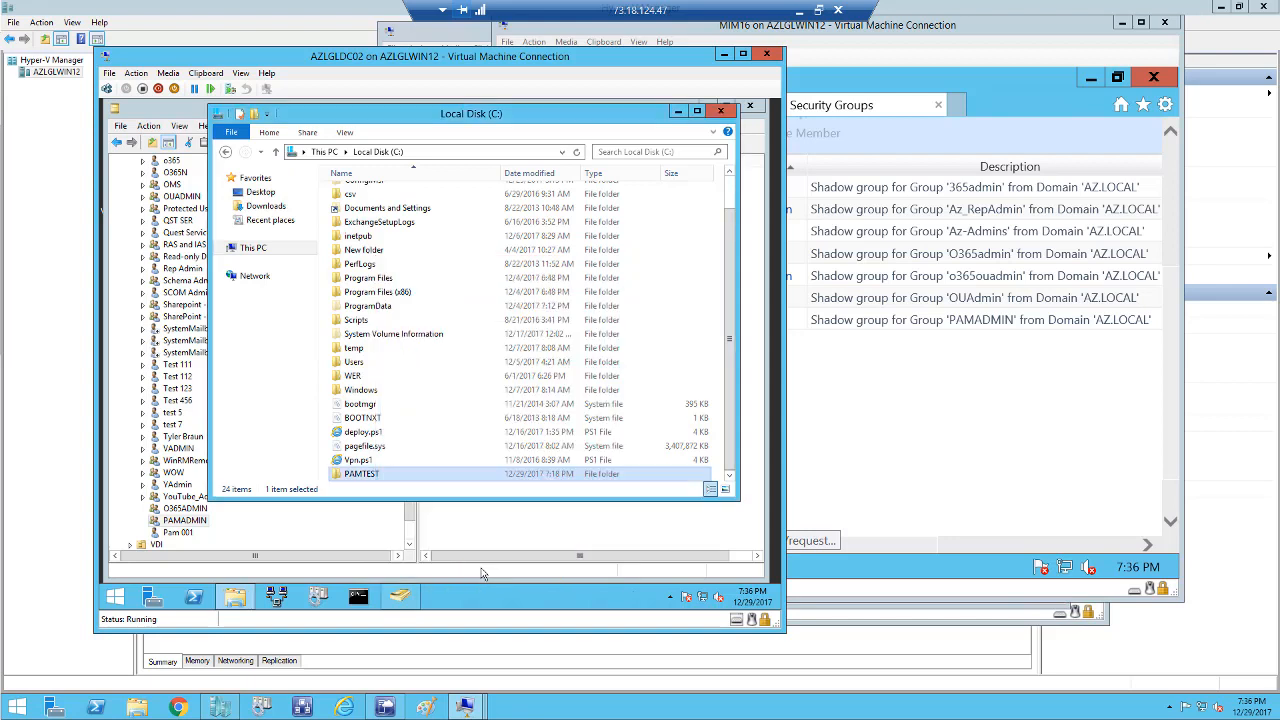
{"action": "left_click", "coordinate": [720, 112]}
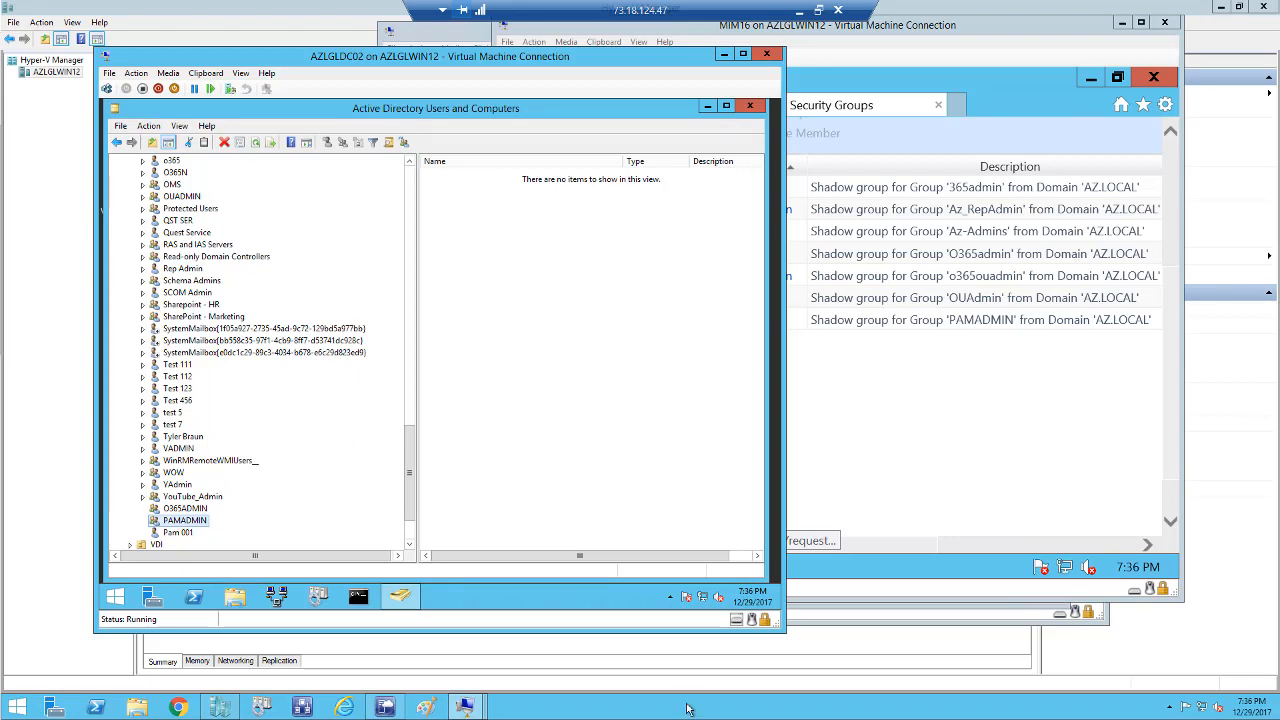
Remove the PAM test user from PAMADMIN's members and apply the change.
{"action": "right_click", "coordinate": [195, 522]}
{"action": "left_click", "coordinate": [234, 496]}
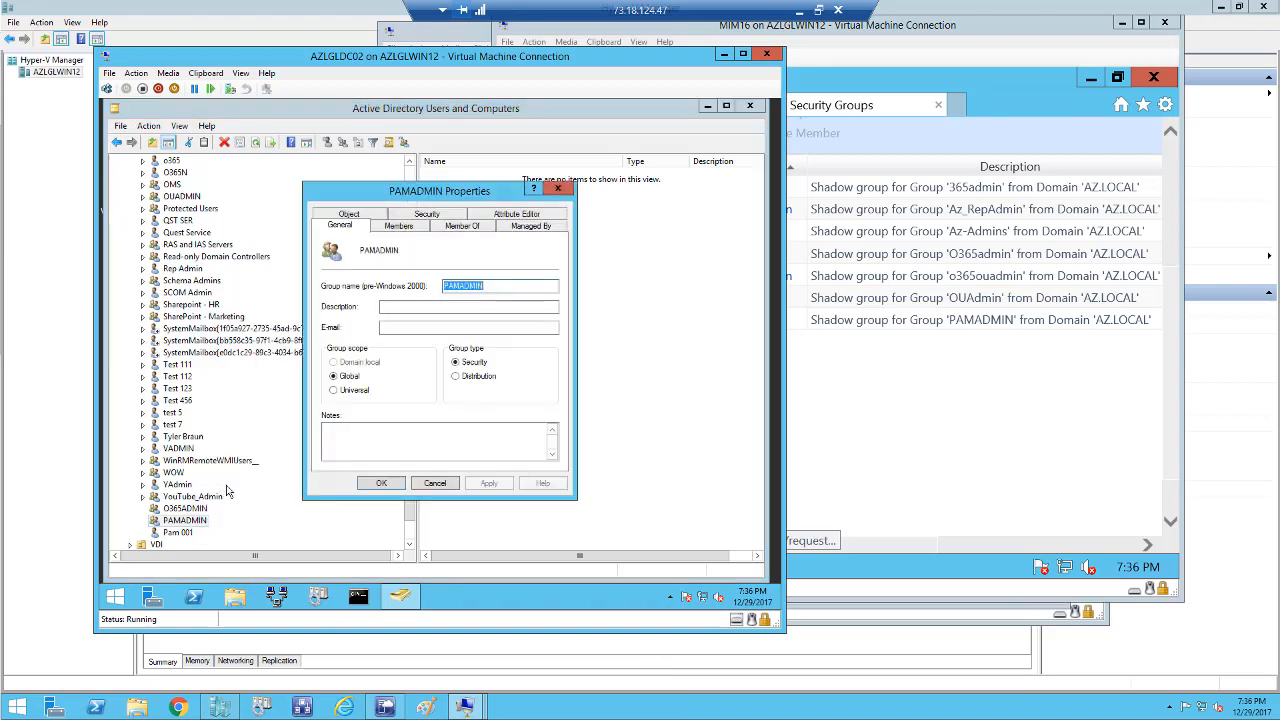
{"action": "left_click", "coordinate": [388, 228]}
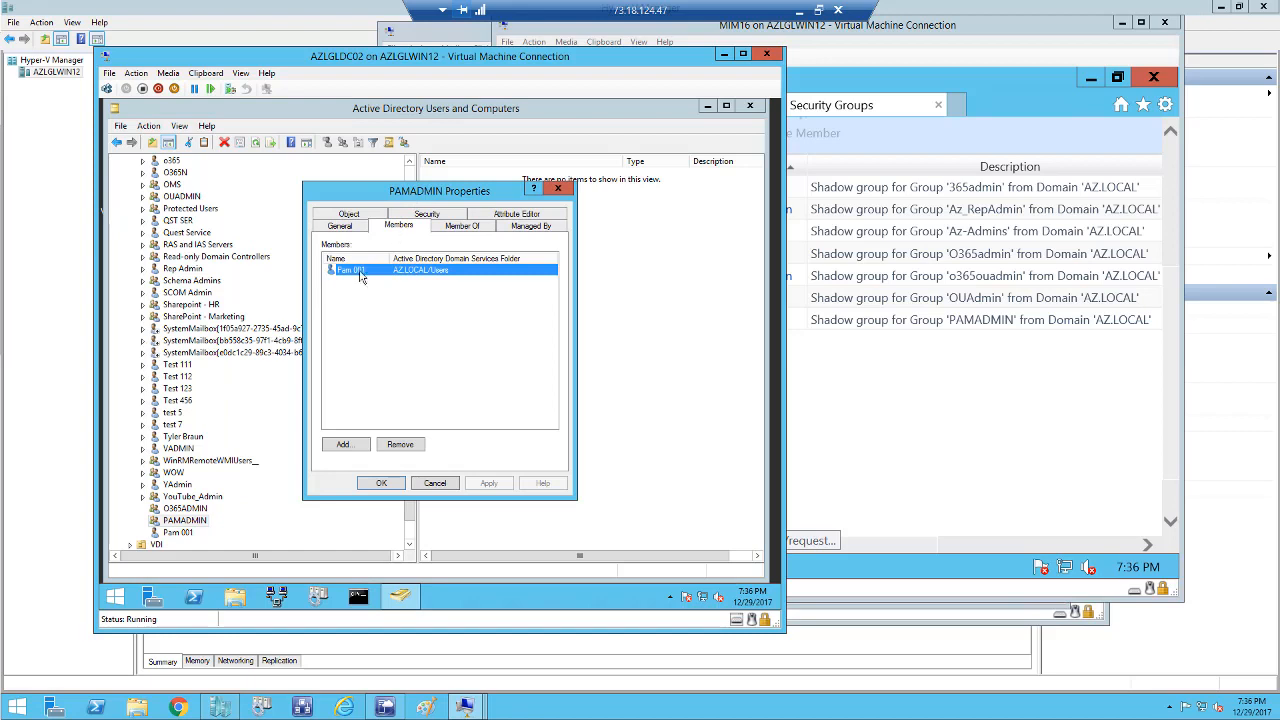
{"action": "left_click", "coordinate": [414, 445]}
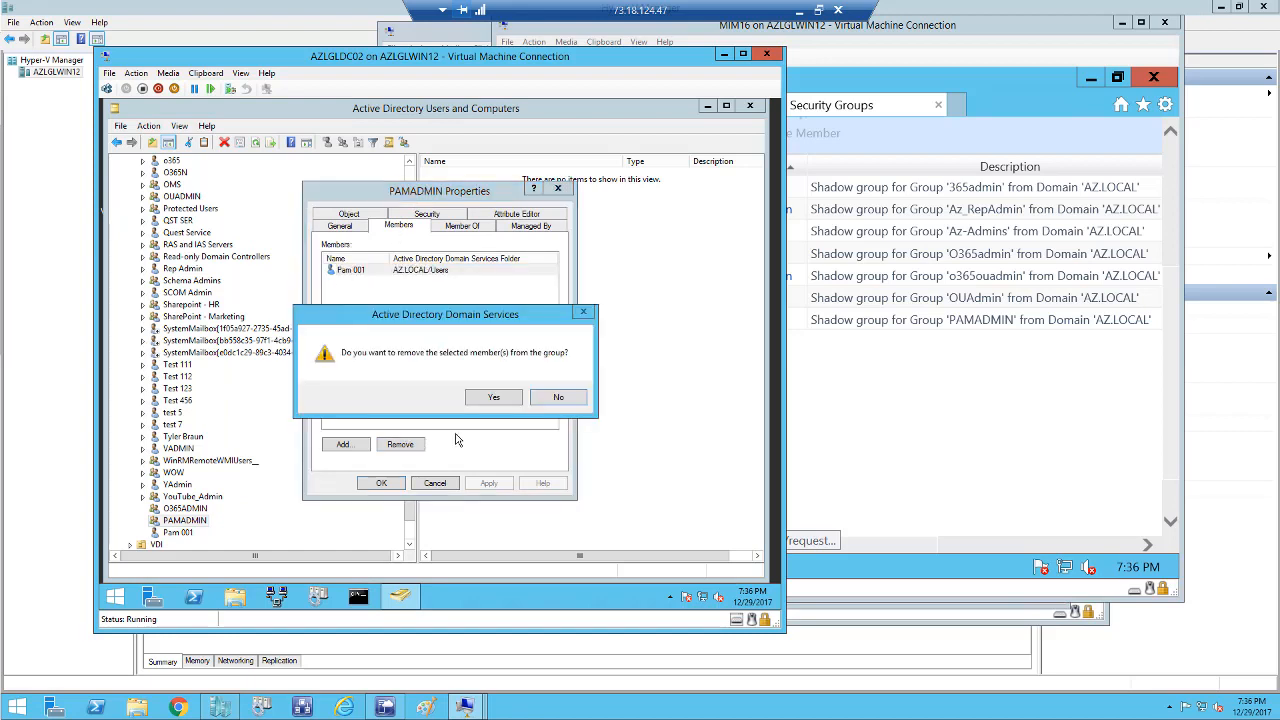
{"action": "left_click", "coordinate": [495, 402]}
{"action": "left_click", "coordinate": [497, 487]}
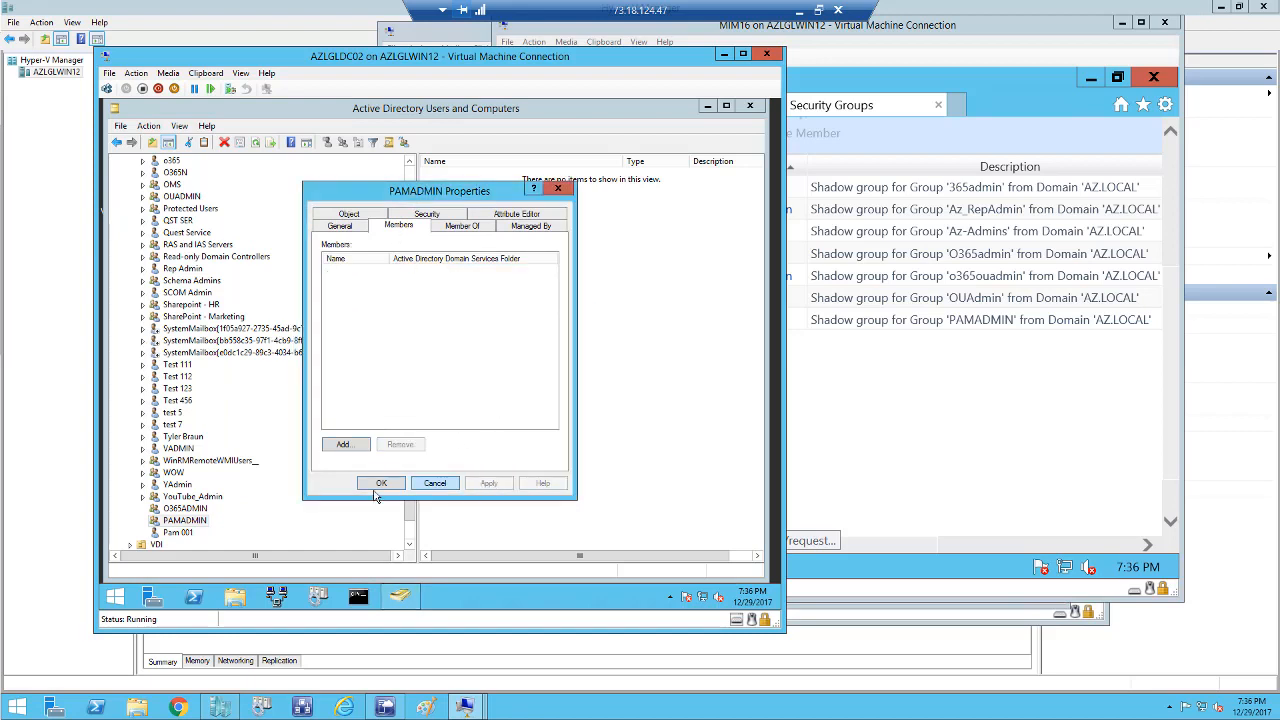
{"action": "left_click", "coordinate": [379, 484]}
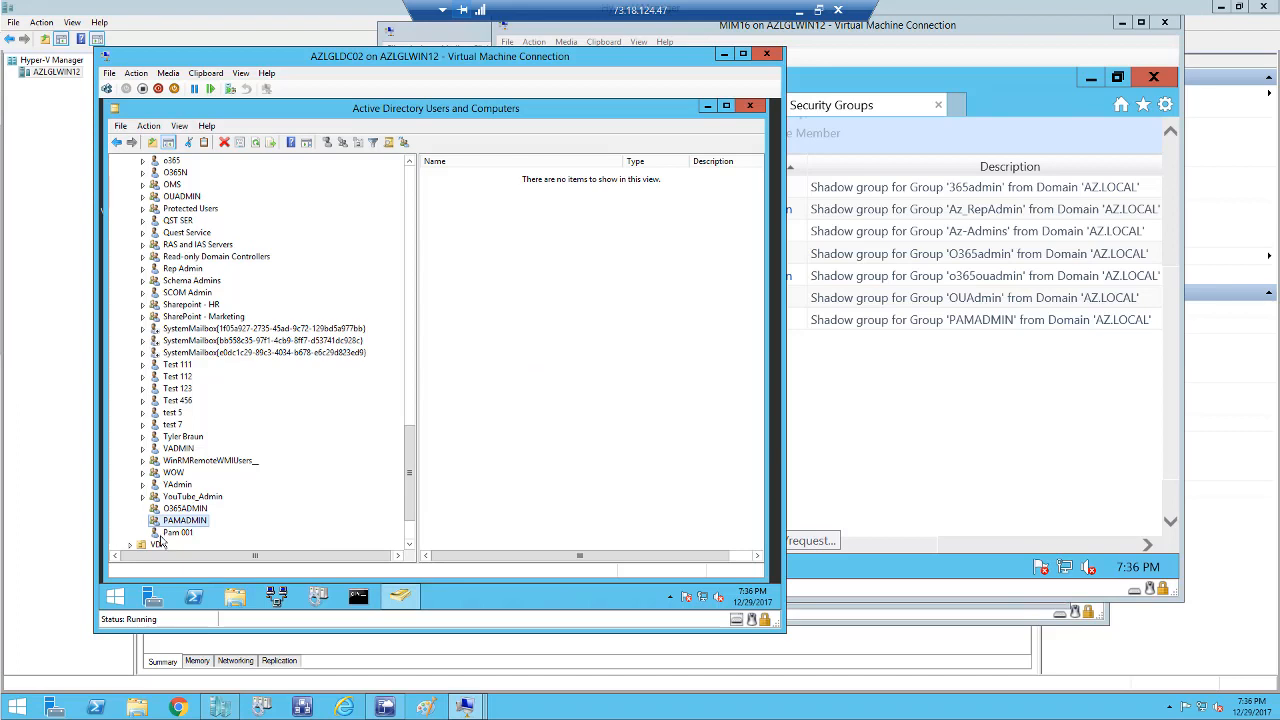
{"action": "left_click", "coordinate": [981, 445]}
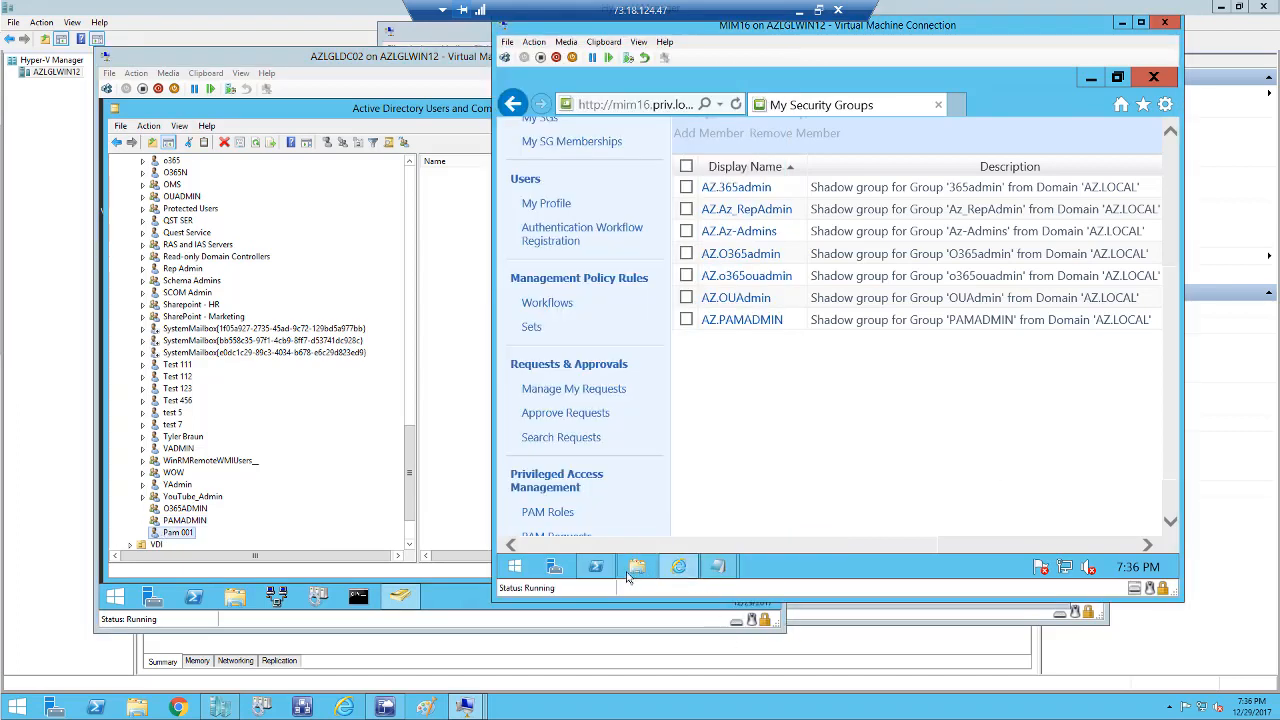
Switch to PRIVDC and select the PAM test user in Active Directory Users and Computers.
{"action": "left_click", "coordinate": [464, 707]}
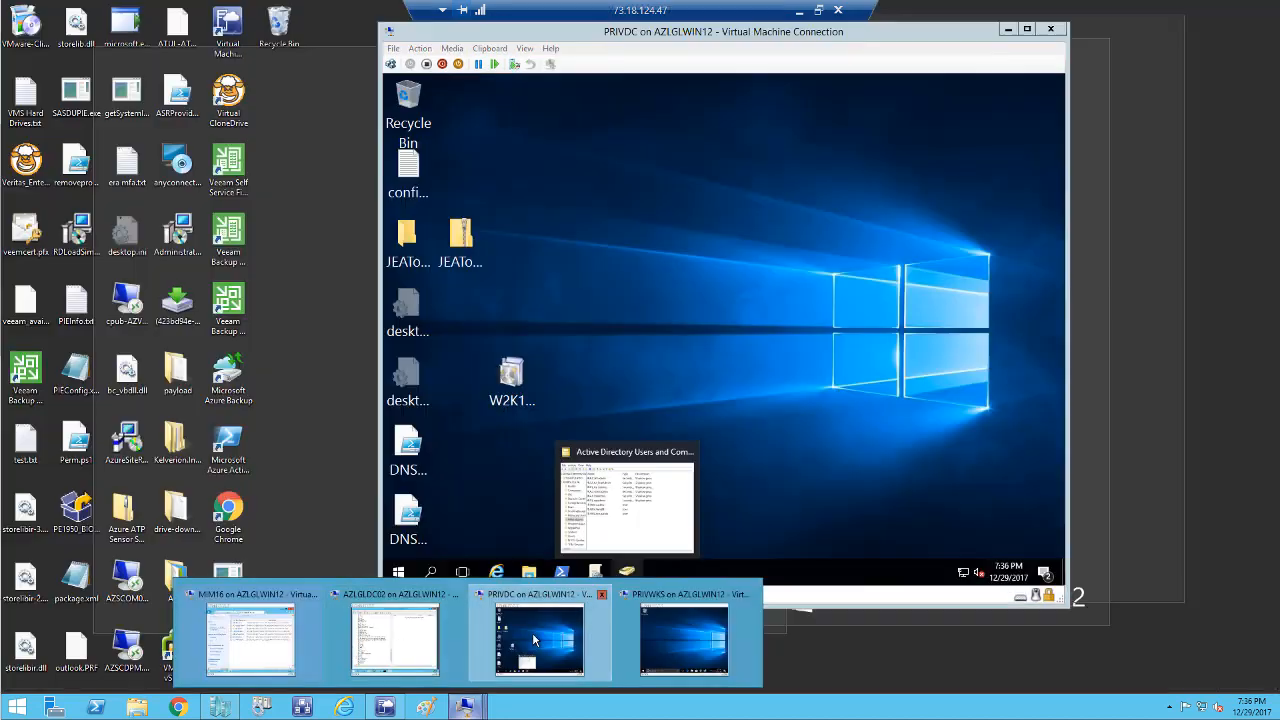
{"action": "left_click", "coordinate": [534, 641]}
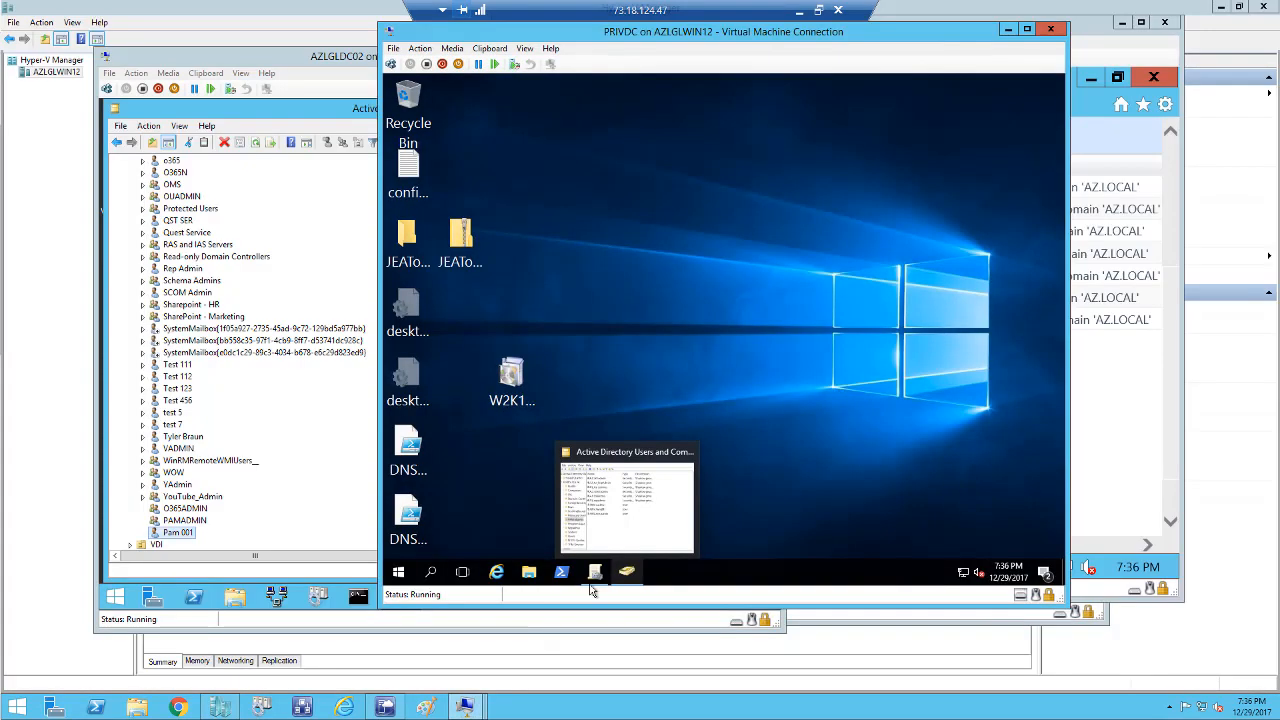
{"action": "left_click", "coordinate": [619, 519]}
{"action": "left_click", "coordinate": [606, 338]}
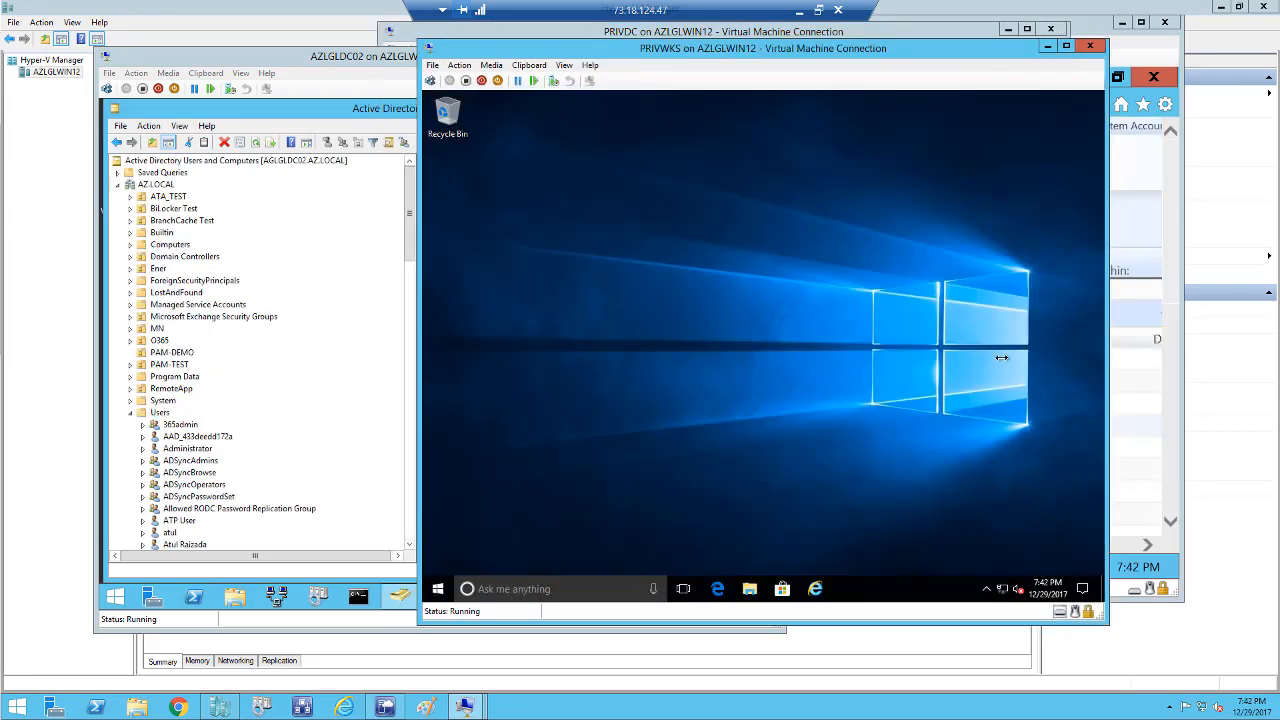
On PRIVWKS, run set in Command Prompt to confirm LOGONSERVER is \\PRIVDC, then close it.
{"action": "left_click", "coordinate": [438, 589]}
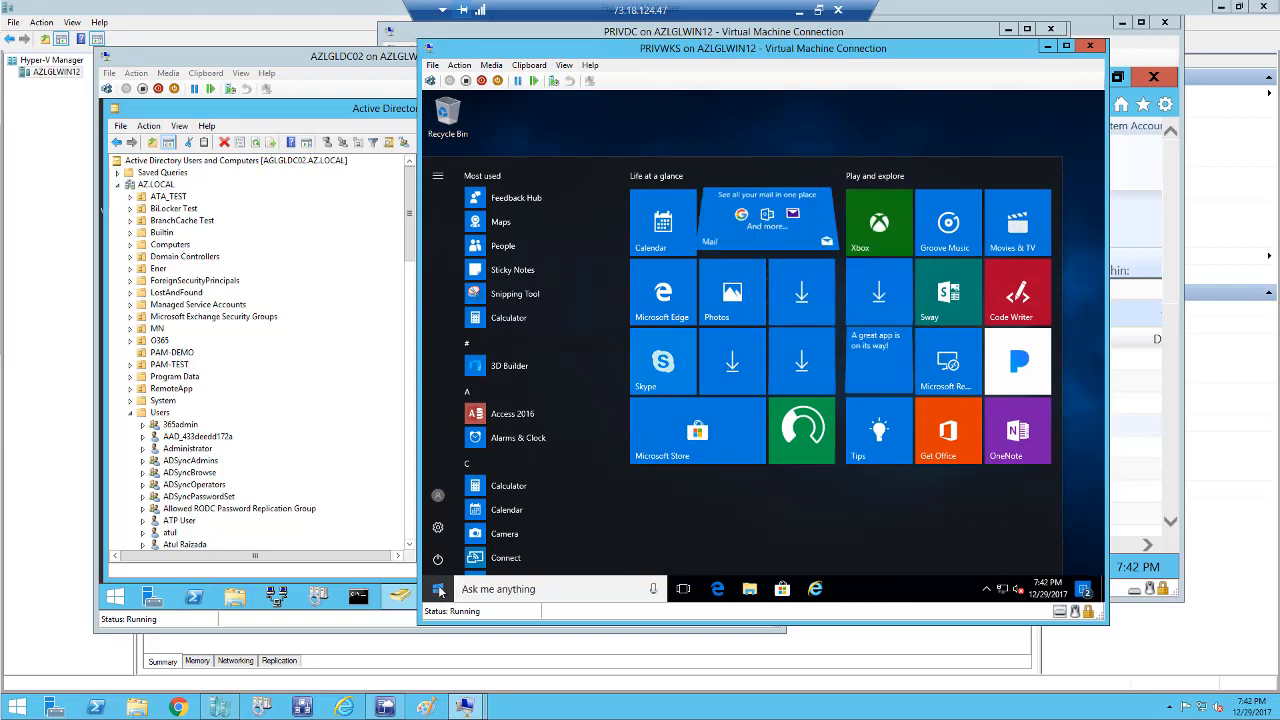
{"action": "right_click", "coordinate": [440, 590]}
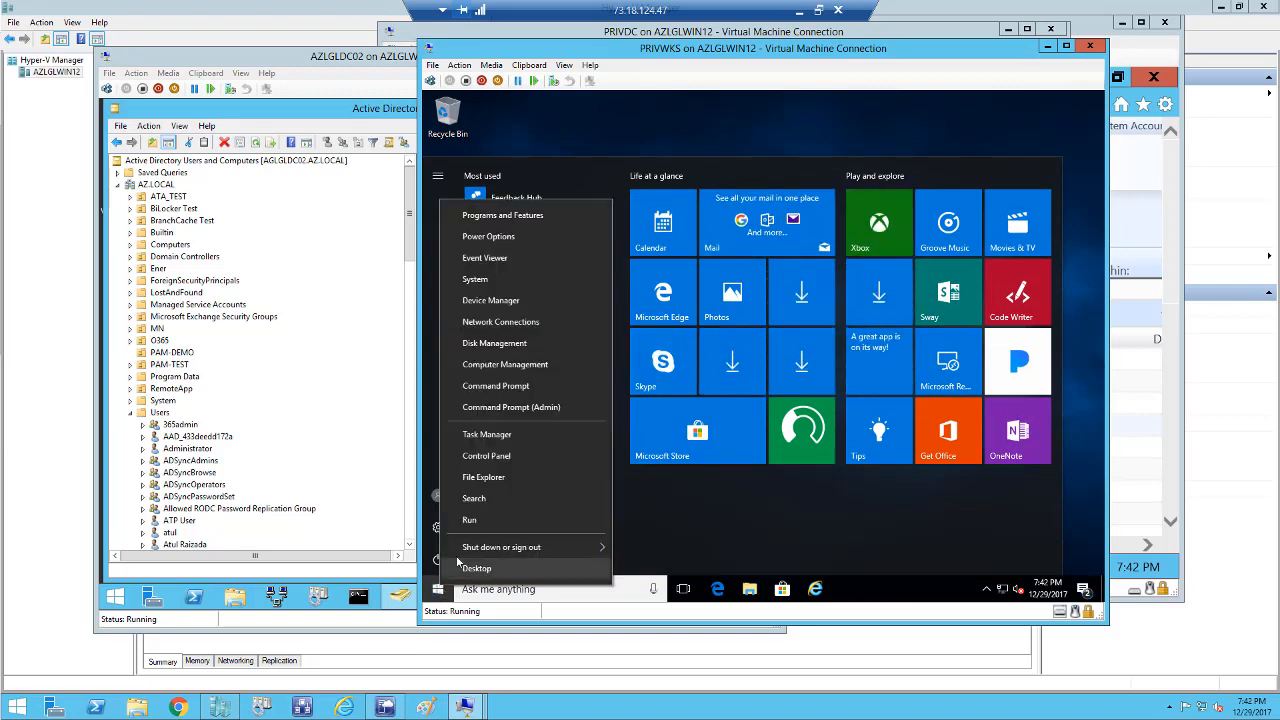
{"action": "left_click", "coordinate": [494, 386]}
{"action": "left_click", "coordinate": [637, 317]}
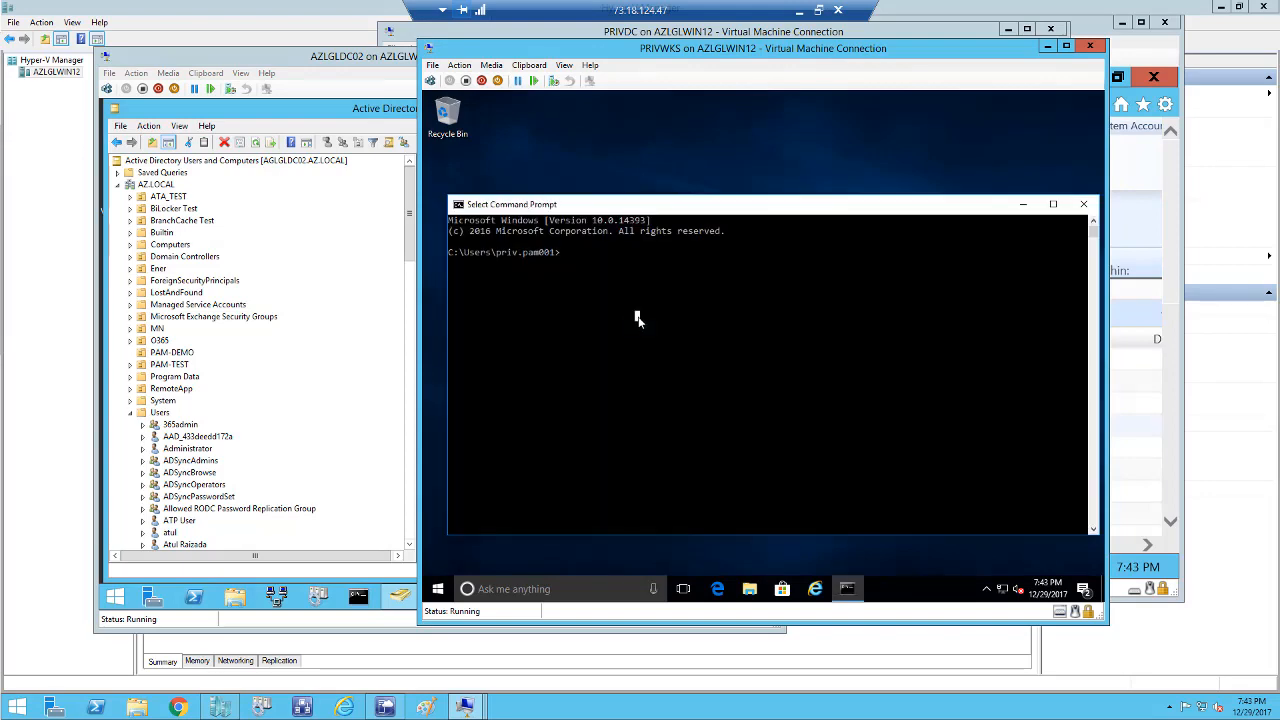
{"action": "type", "text": "set"}
{"action": "key", "text": "Return"}
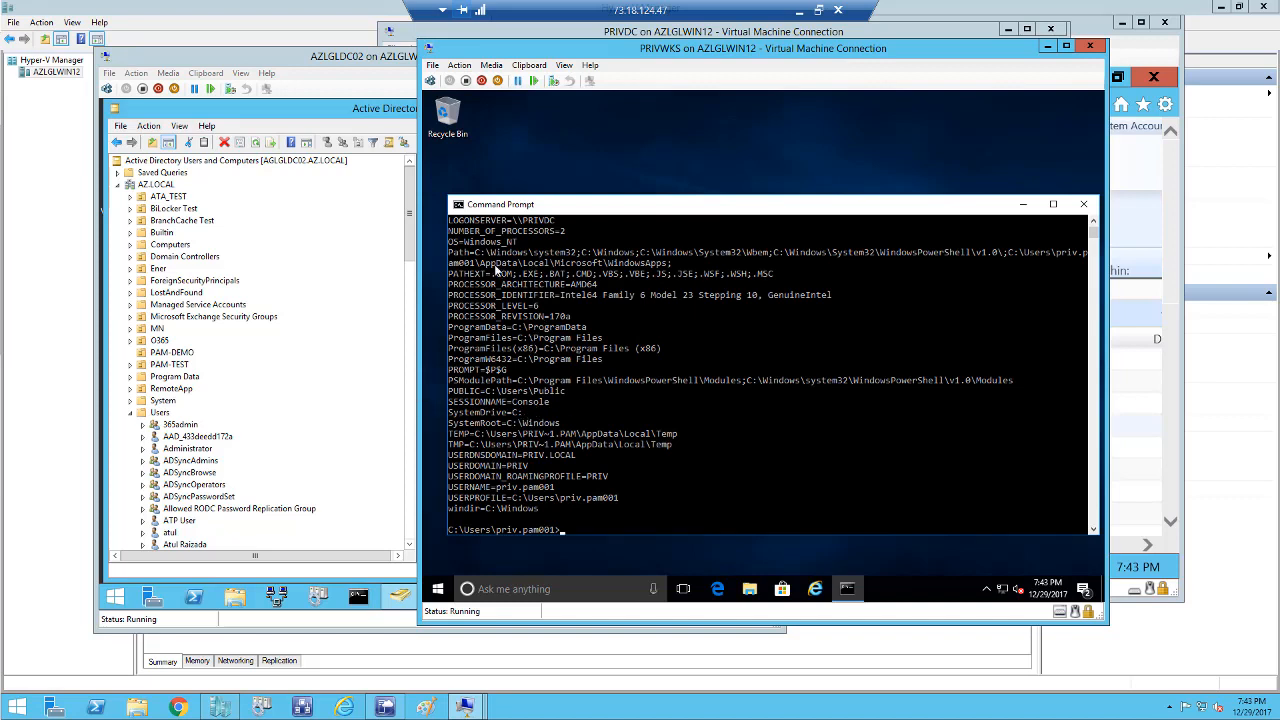
{"action": "left_click_drag", "start_coordinate": [558, 224], "coordinate": [448, 222]}
{"action": "left_click", "coordinate": [1084, 205]}
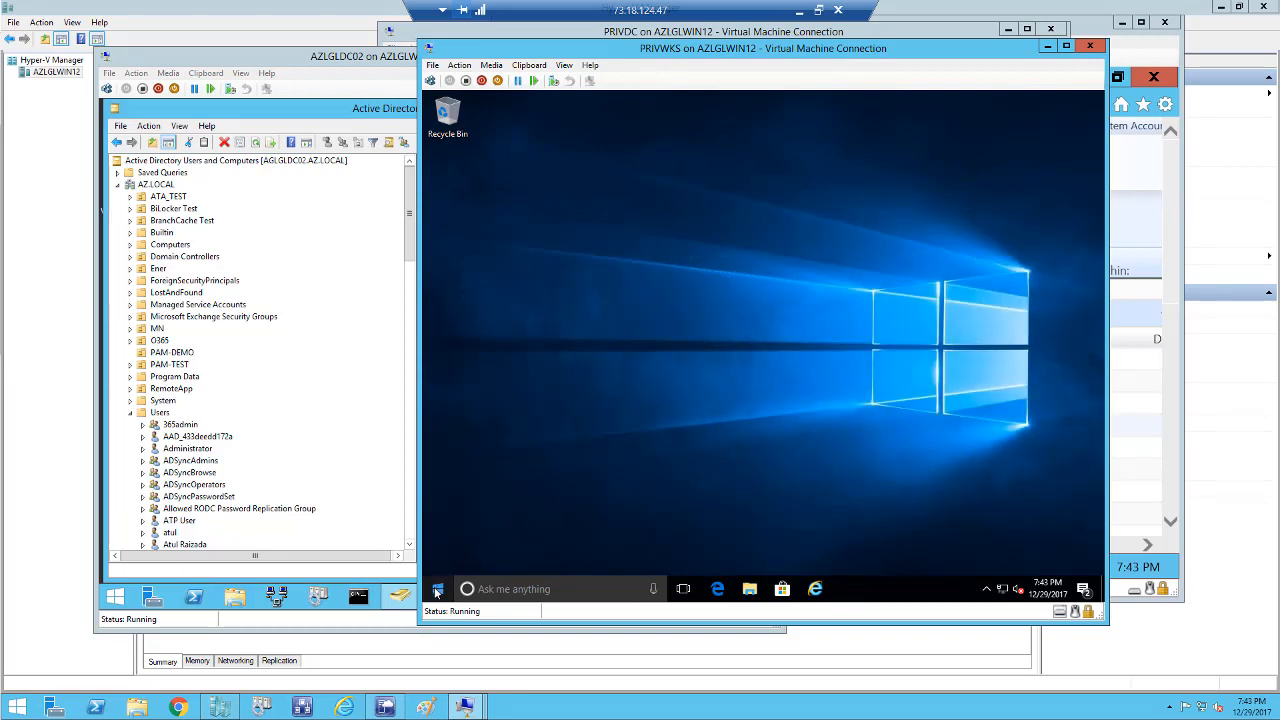
{"action": "right_click", "coordinate": [437, 592]}
Try opening \\aglgldc02\PAMTEST, confirm access is denied, then search for dsa.
{"action": "left_click", "coordinate": [473, 519]}
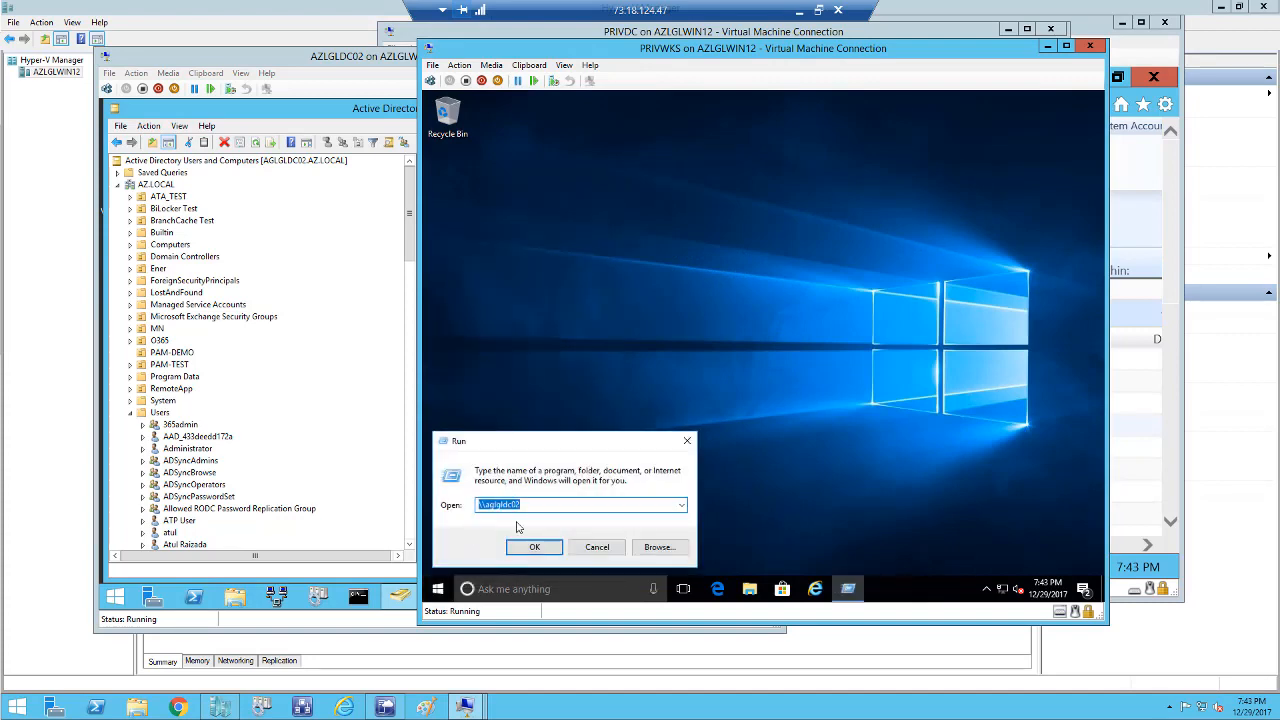
{"action": "left_click", "coordinate": [533, 546]}
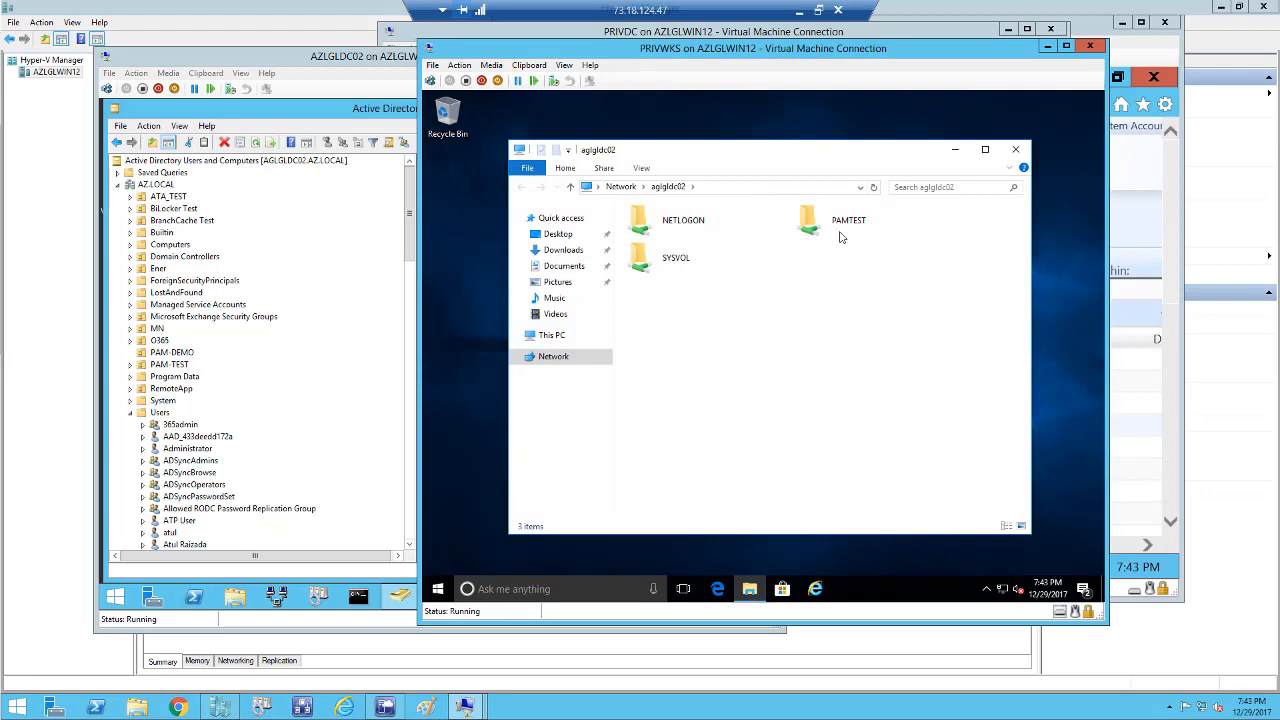
{"action": "left_click", "coordinate": [842, 231]}
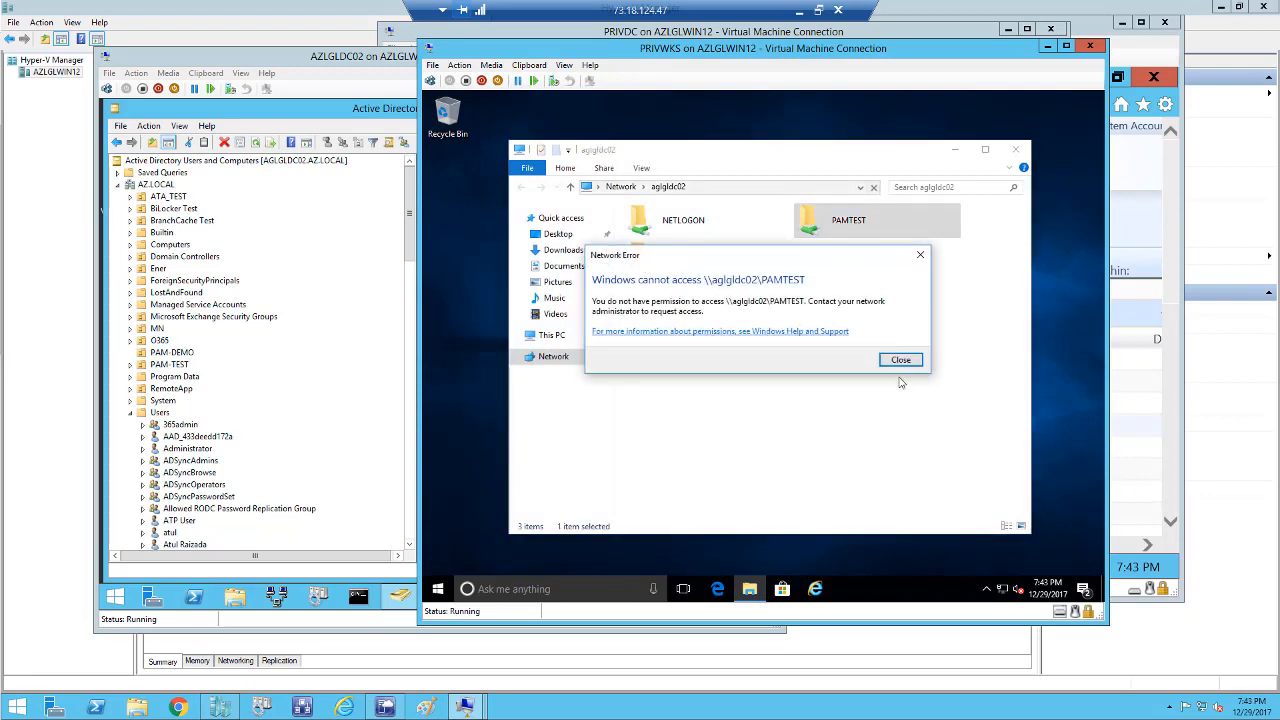
{"action": "left_click", "coordinate": [899, 362]}
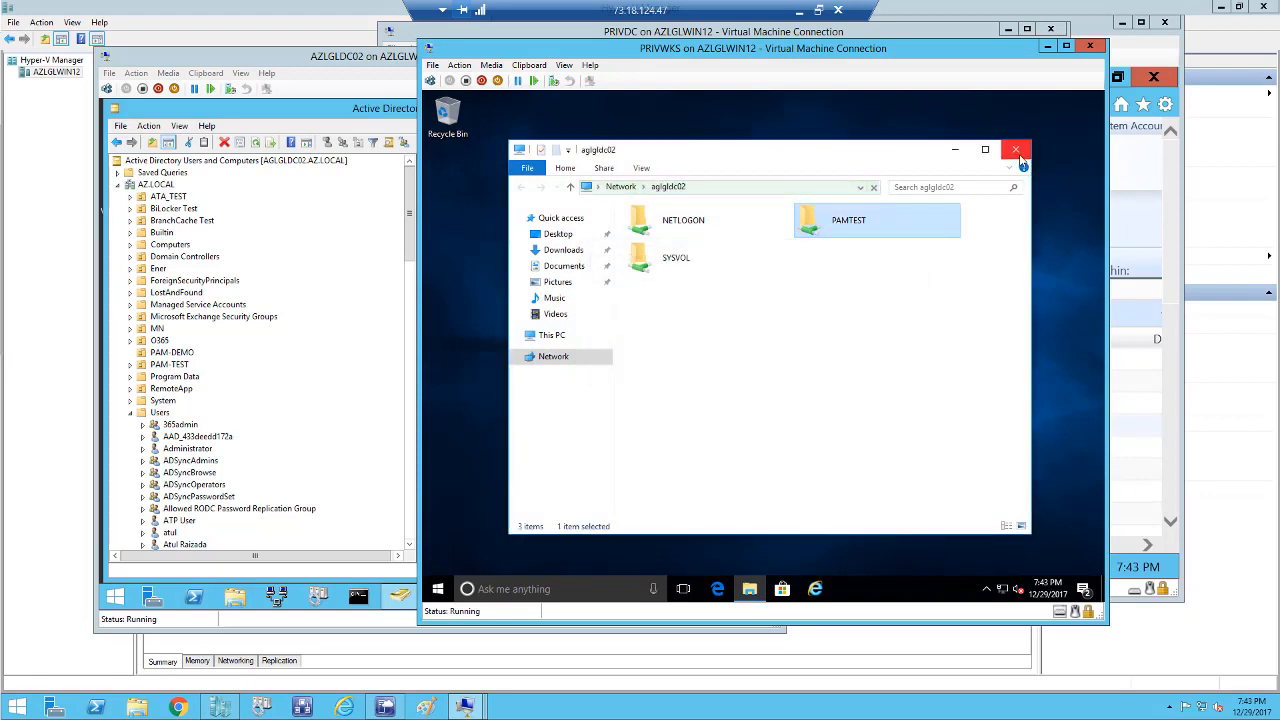
{"action": "left_click", "coordinate": [1016, 150]}
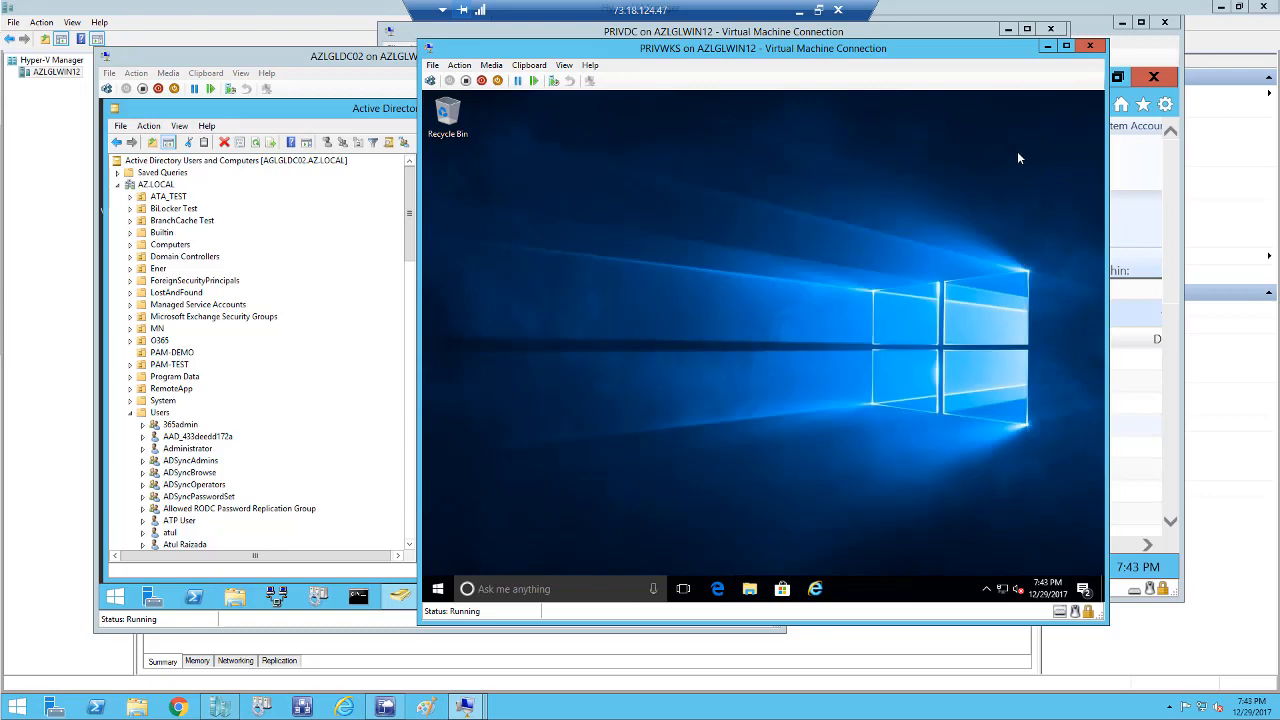
{"action": "left_click", "coordinate": [519, 590]}
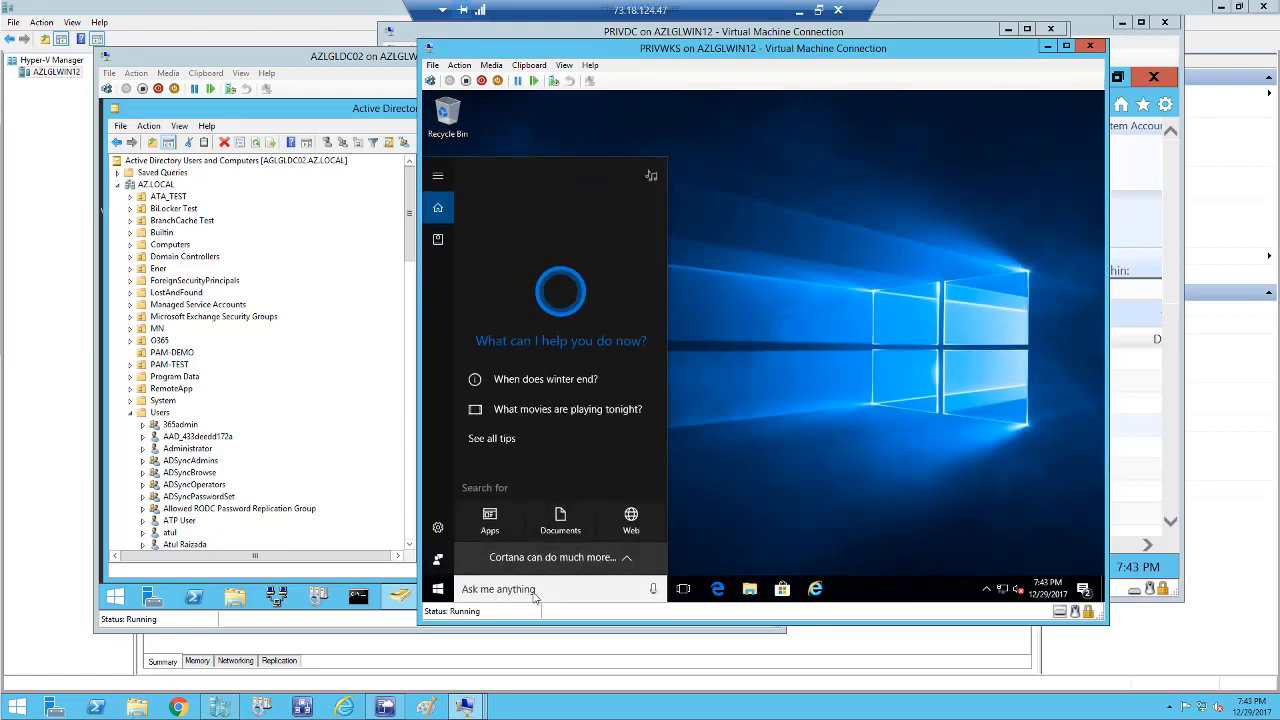
{"action": "type", "text": "dsa"}
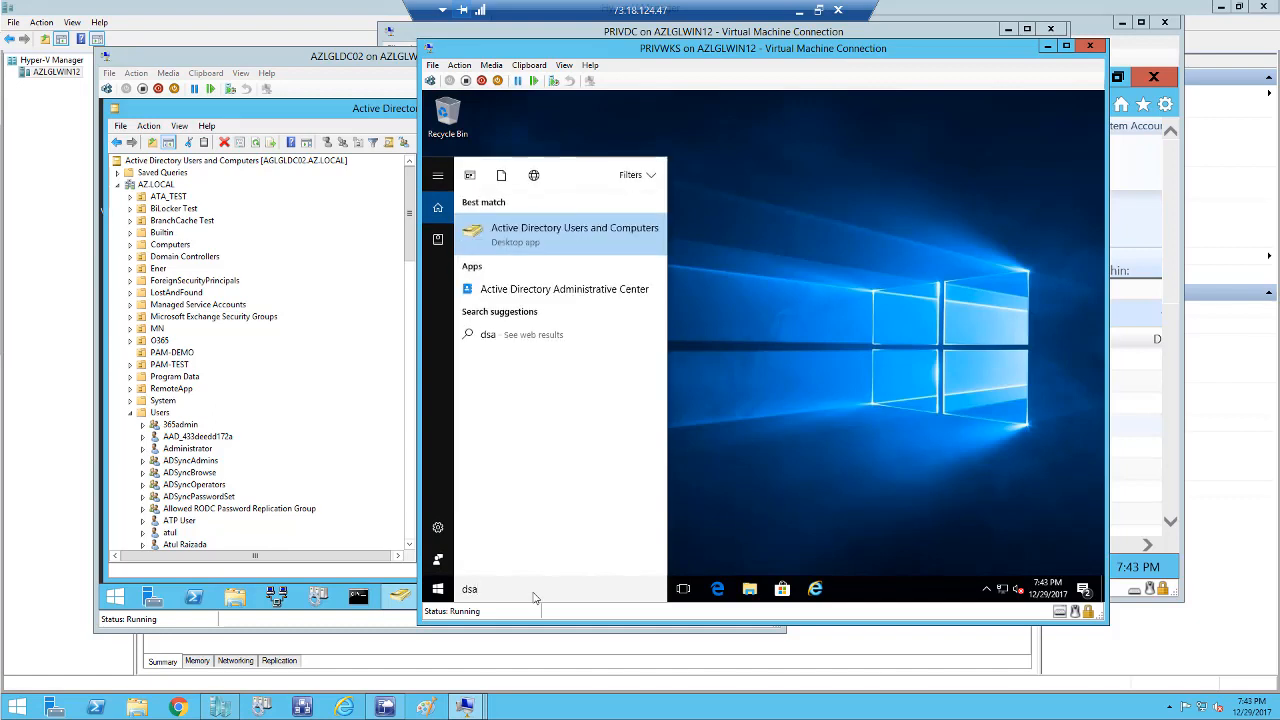
Launch Active Directory Users and Computers and change its domain to AZ.LOCAL, saving the setting.
{"action": "left_click", "coordinate": [514, 234]}
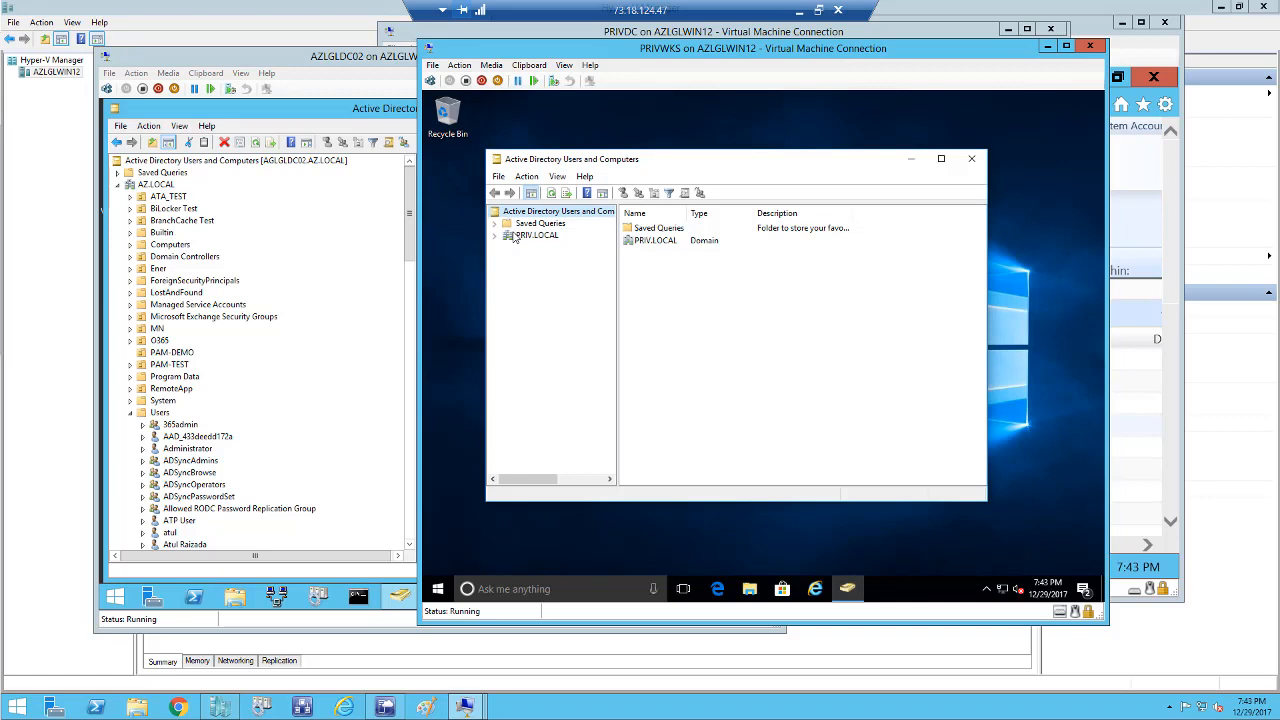
{"action": "left_click", "coordinate": [536, 235]}
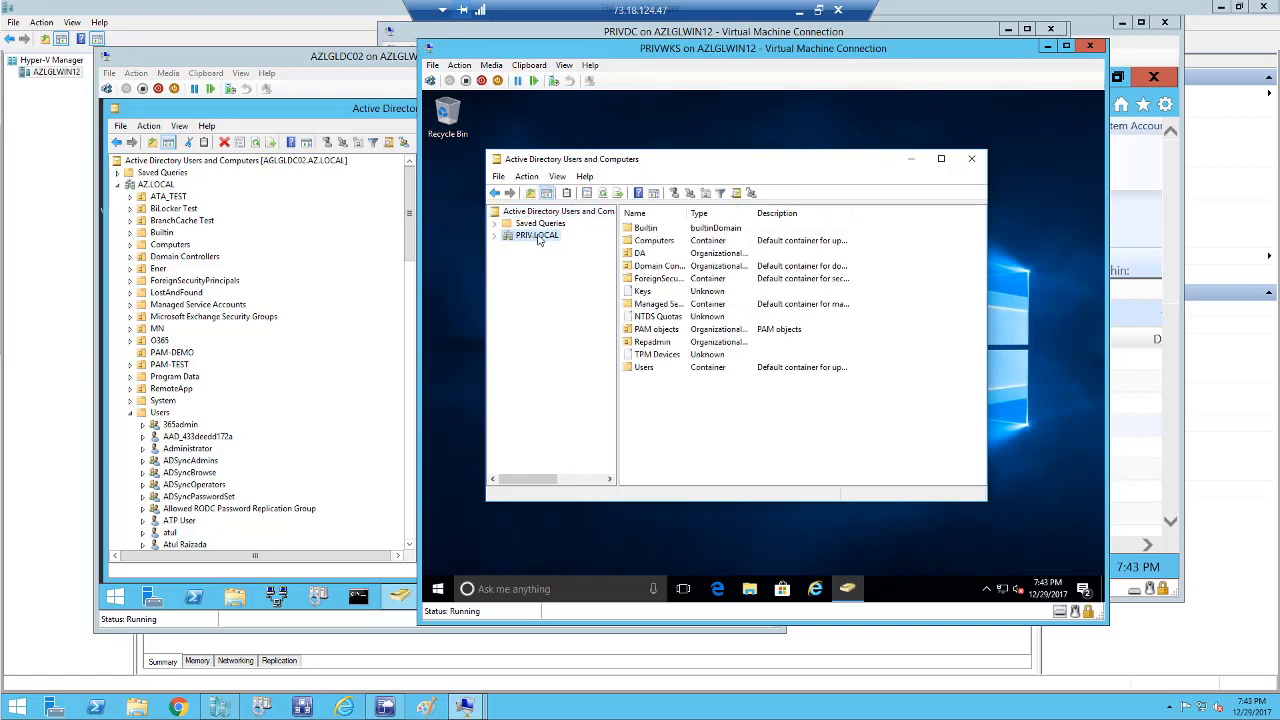
{"action": "right_click", "coordinate": [571, 218]}
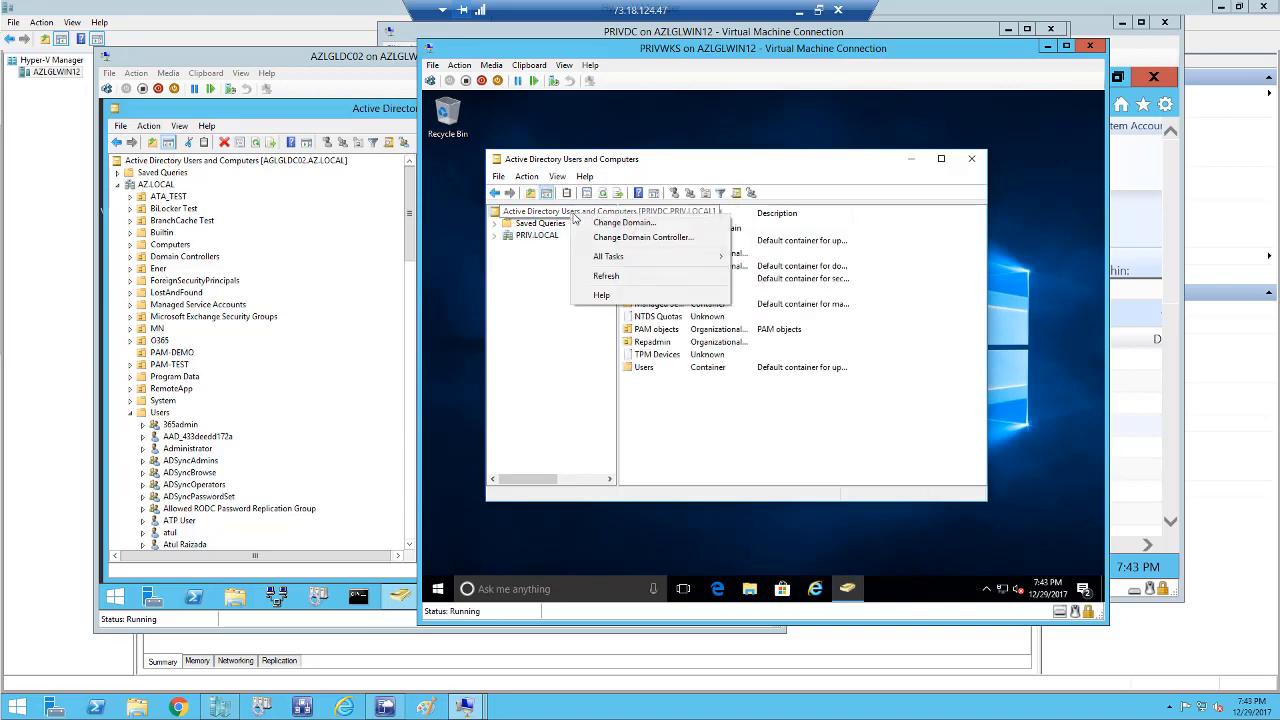
{"action": "left_click", "coordinate": [610, 223]}
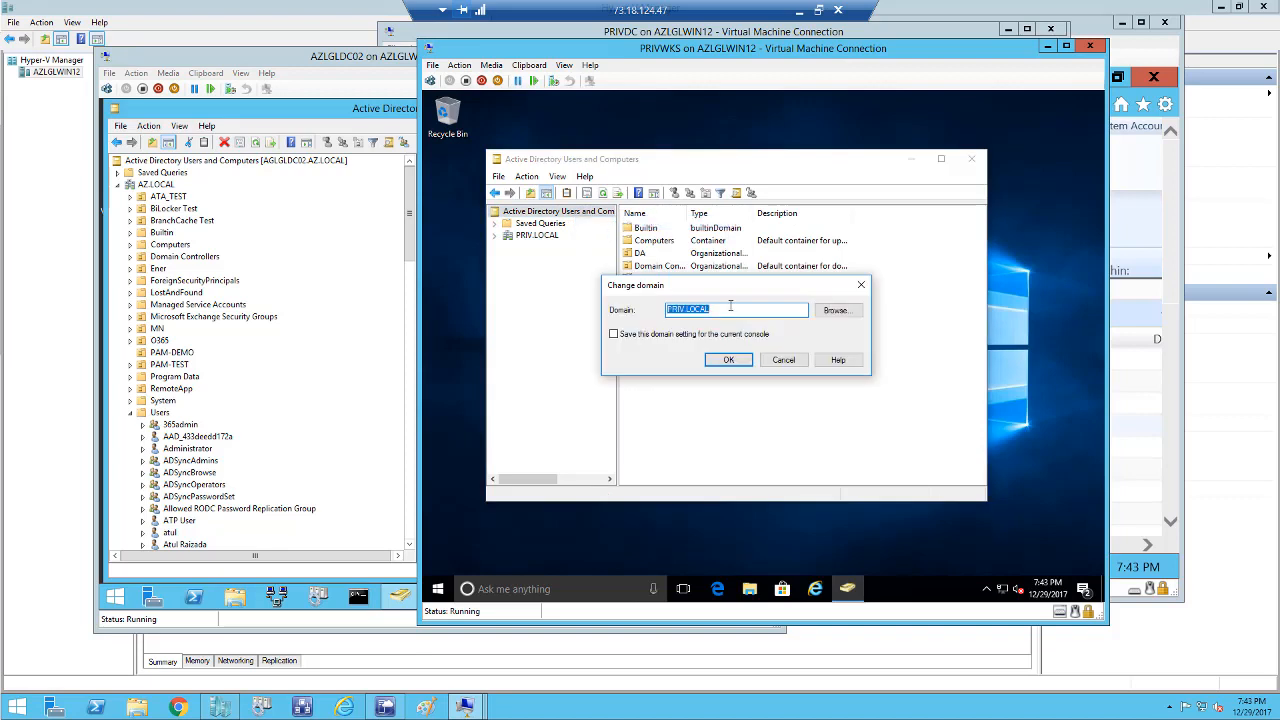
{"action": "type", "text": "AZ"}
{"action": "left_click", "coordinate": [627, 336]}
{"action": "left_click", "coordinate": [709, 362]}
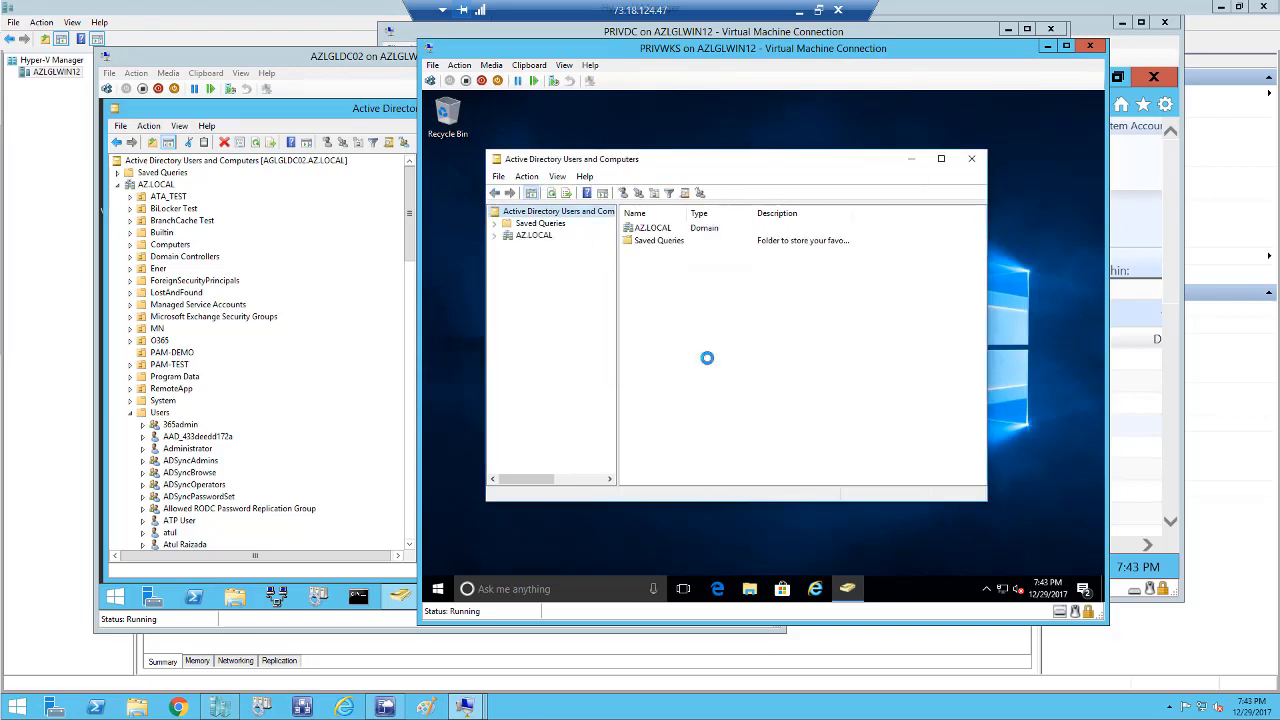
Expand AZ.LOCAL and open the PAM-TEST OU to see its single user account.
{"action": "left_click", "coordinate": [496, 238]}
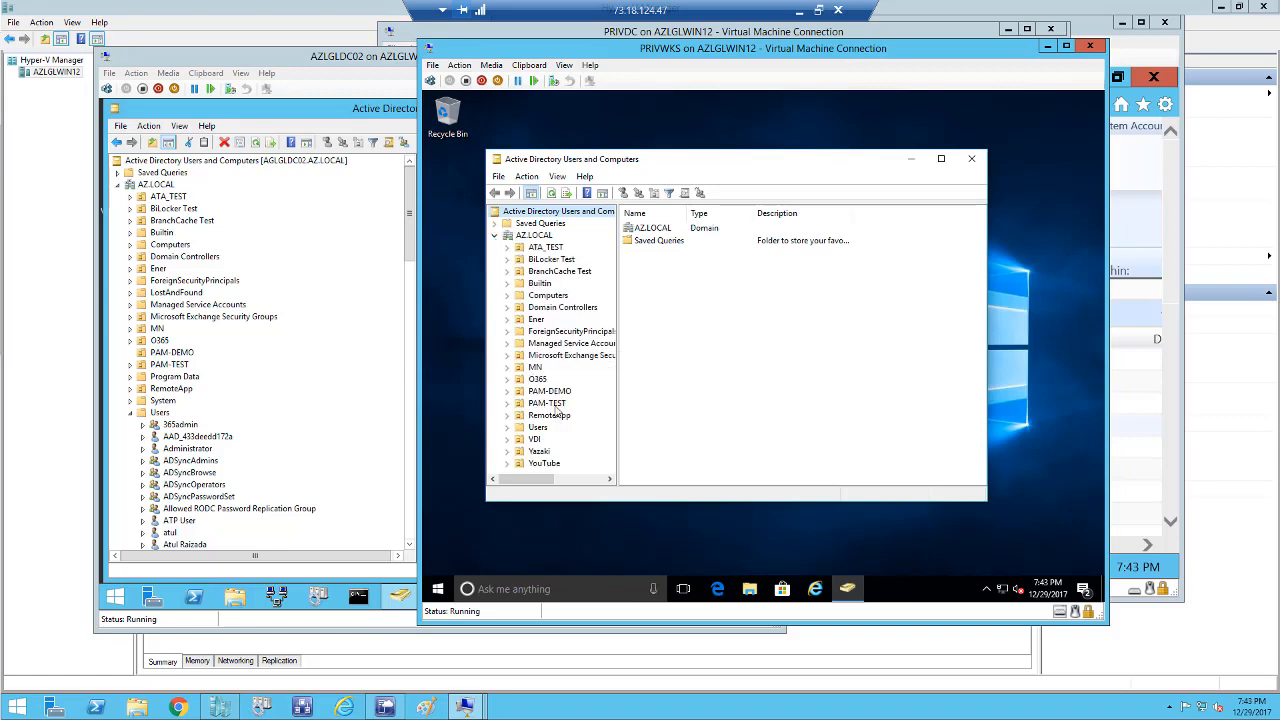
{"action": "left_click", "coordinate": [555, 405]}
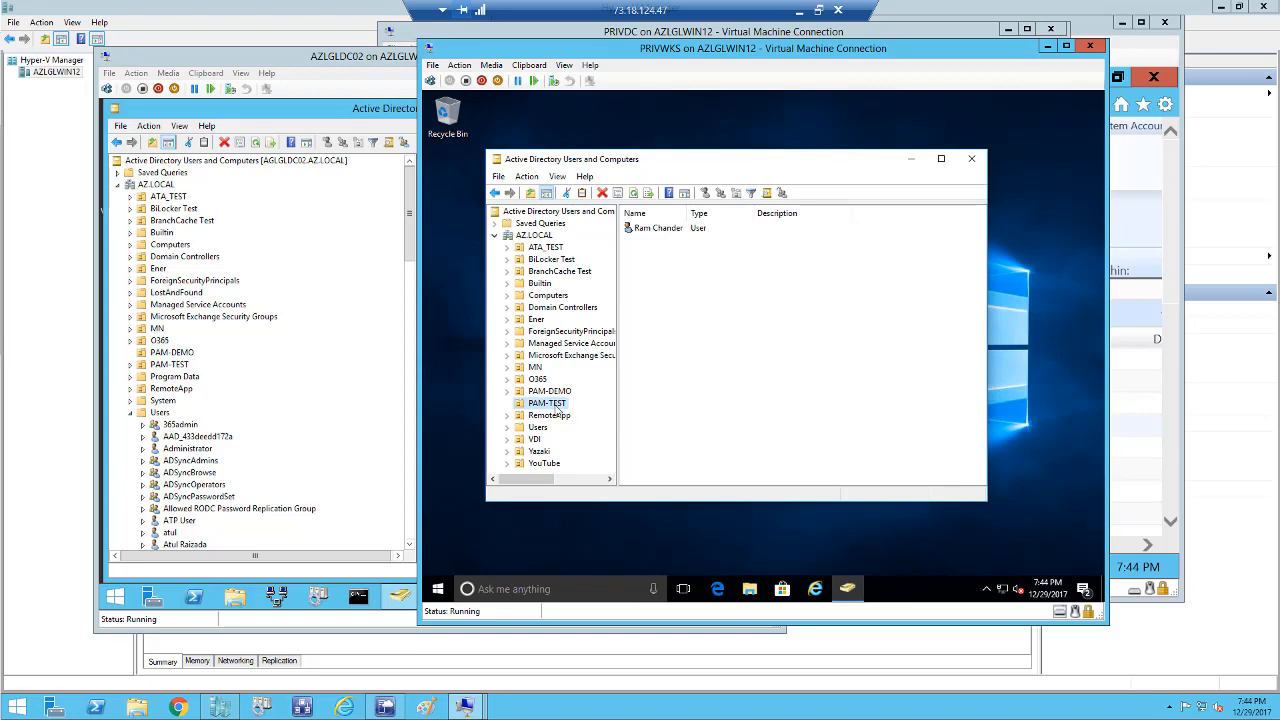
{"action": "right_click", "coordinate": [572, 404]}
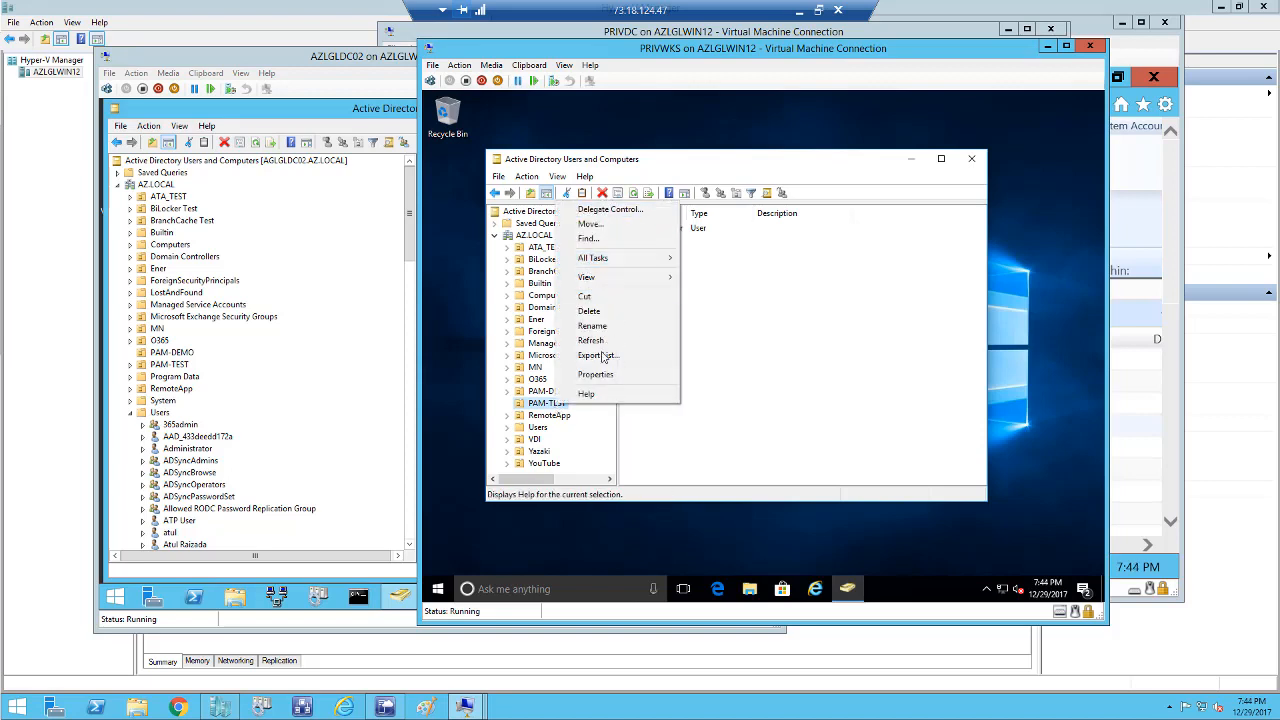
{"action": "left_click", "coordinate": [837, 384]}
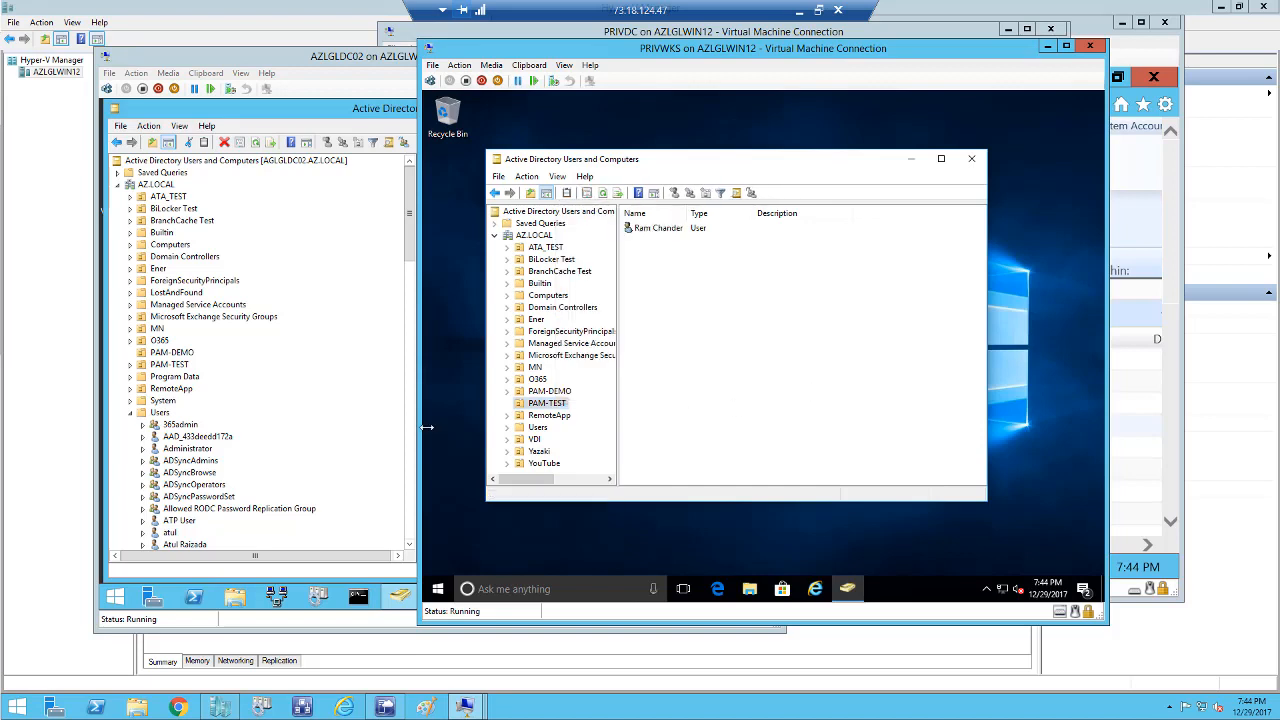
{"action": "left_click", "coordinate": [186, 366]}
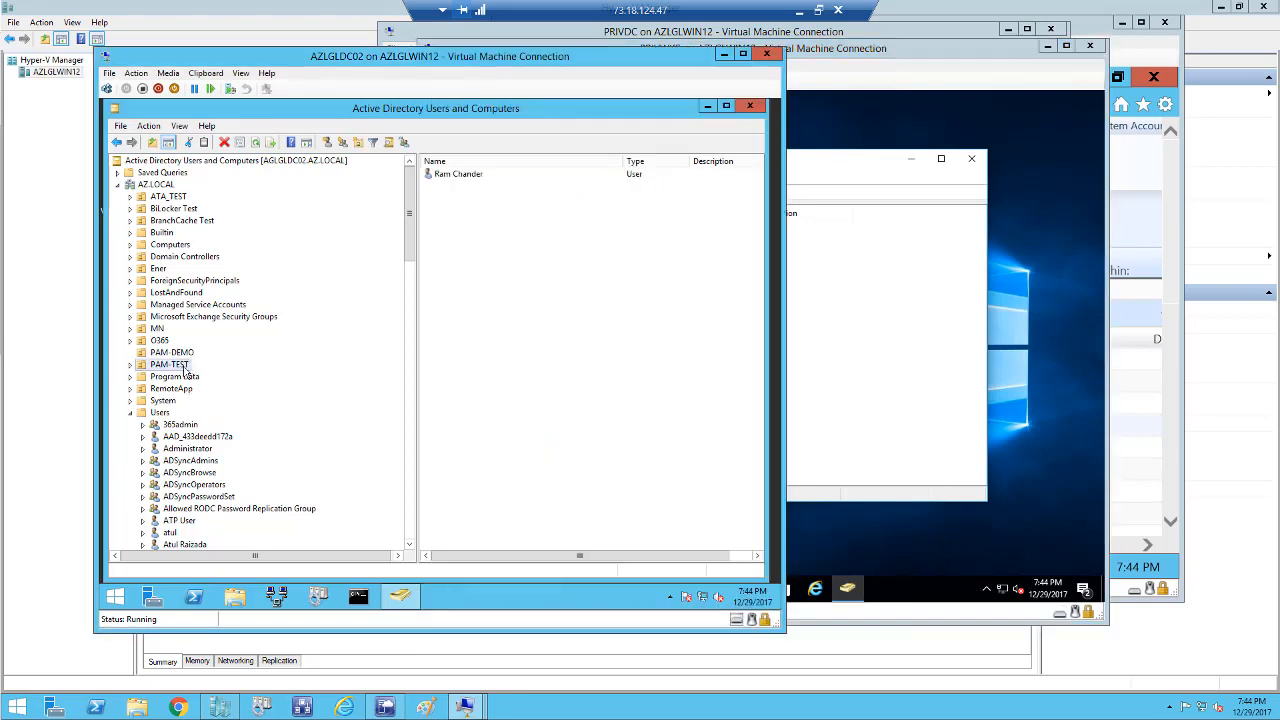
On AZLGLDC02, open the PAM-TEST OU's properties on the Security page.
{"action": "right_click", "coordinate": [186, 366]}
{"action": "left_click", "coordinate": [214, 547]}
{"action": "left_click", "coordinate": [464, 216]}
{"action": "left_click", "coordinate": [441, 221]}
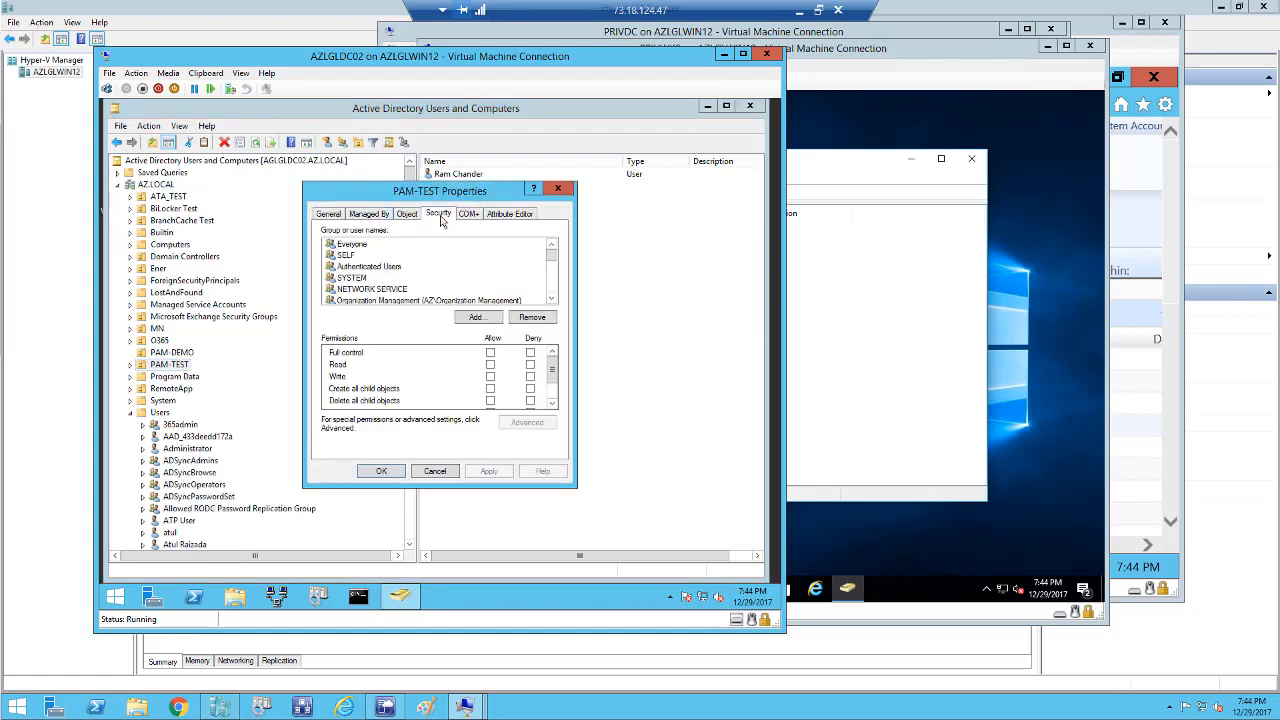
Scroll PAM-TEST's security entries to find PAMADMIN, then close the properties unchanged.
{"action": "left_click", "coordinate": [551, 299]}
{"action": "left_click", "coordinate": [551, 299]}
{"action": "left_click", "coordinate": [551, 300]}
{"action": "left_click", "coordinate": [551, 300]}
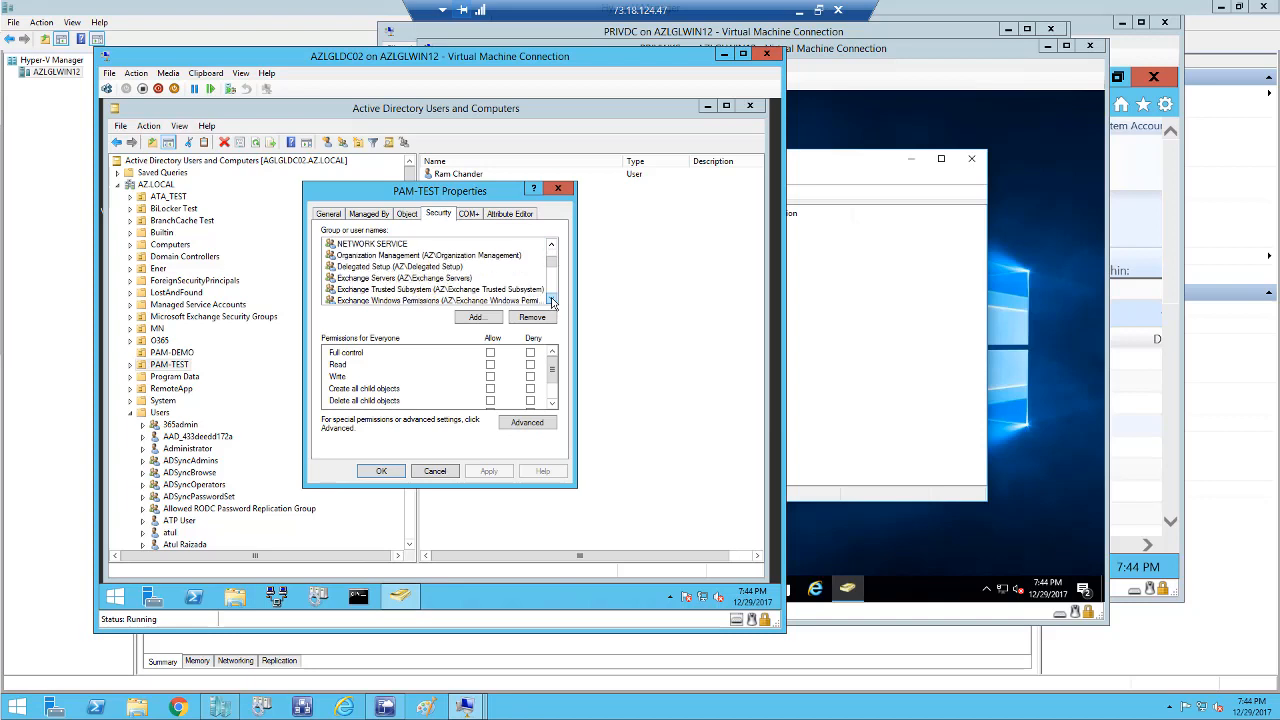
{"action": "left_click", "coordinate": [551, 300]}
{"action": "left_click", "coordinate": [551, 300]}
{"action": "left_click", "coordinate": [551, 300]}
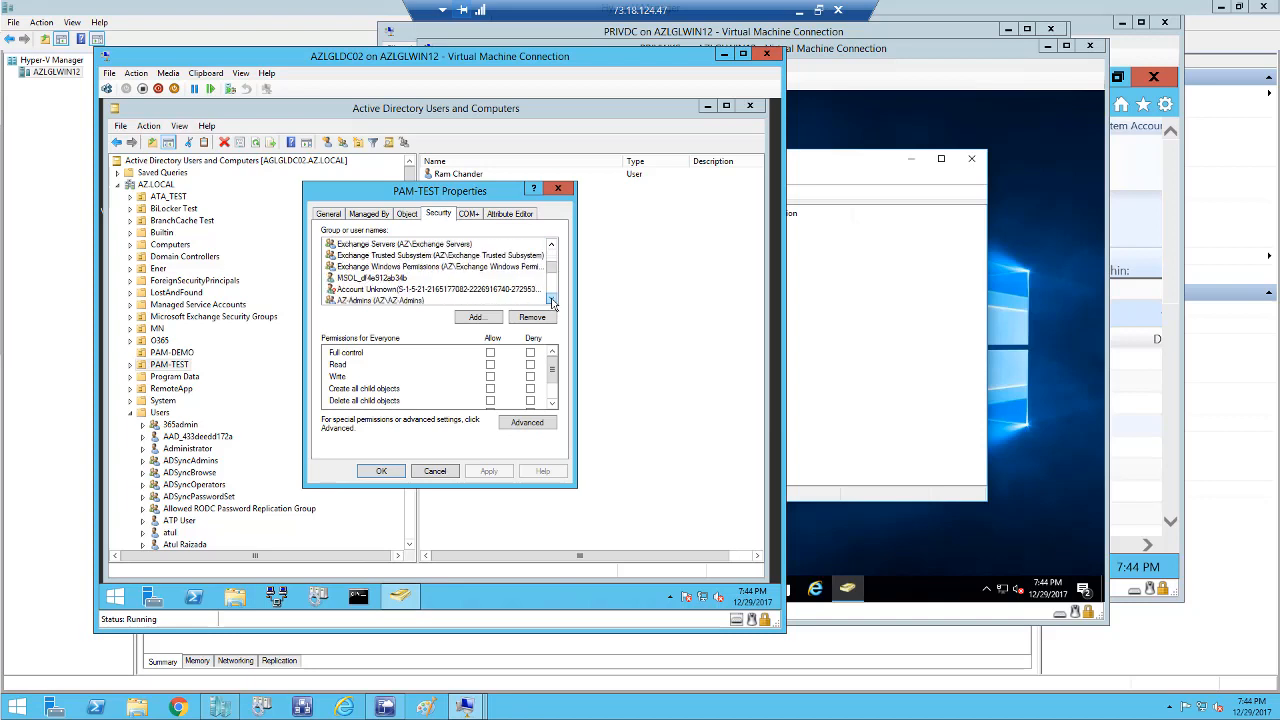
{"action": "left_click", "coordinate": [551, 300]}
{"action": "left_click", "coordinate": [551, 300]}
{"action": "left_click", "coordinate": [551, 300]}
{"action": "left_click", "coordinate": [551, 300]}
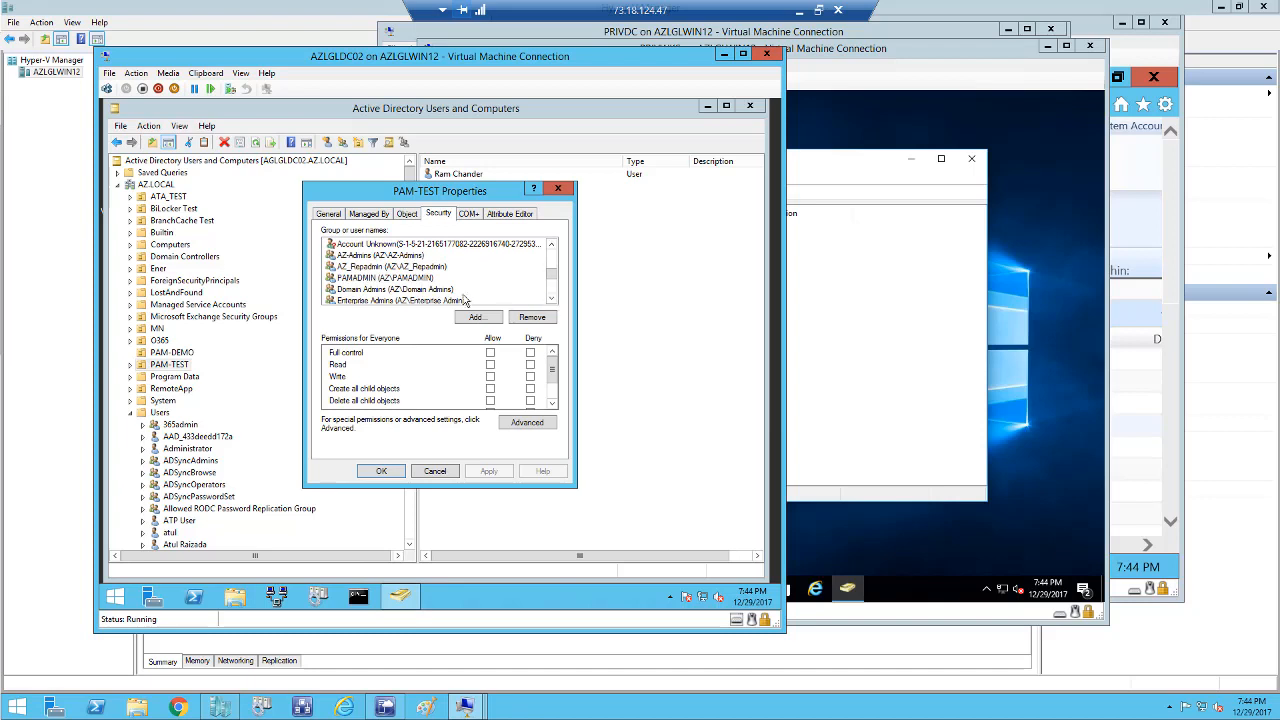
{"action": "left_click", "coordinate": [436, 472]}
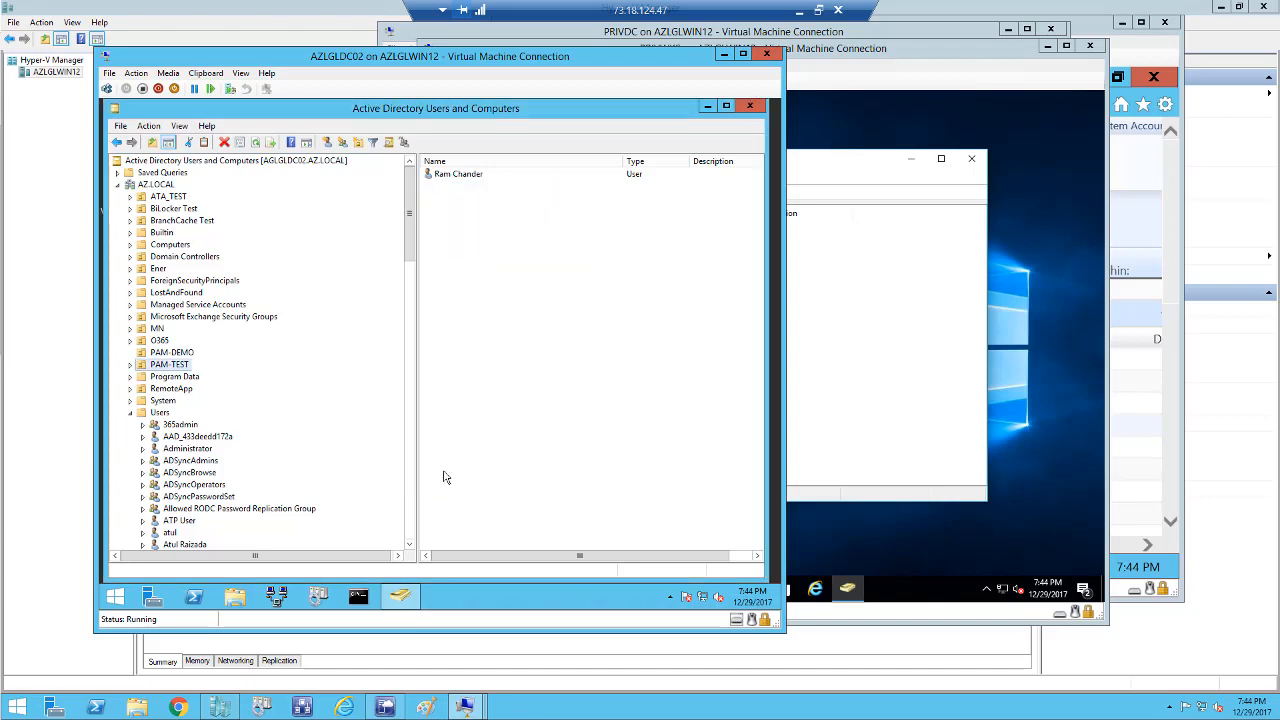
{"action": "left_click", "coordinate": [915, 413]}
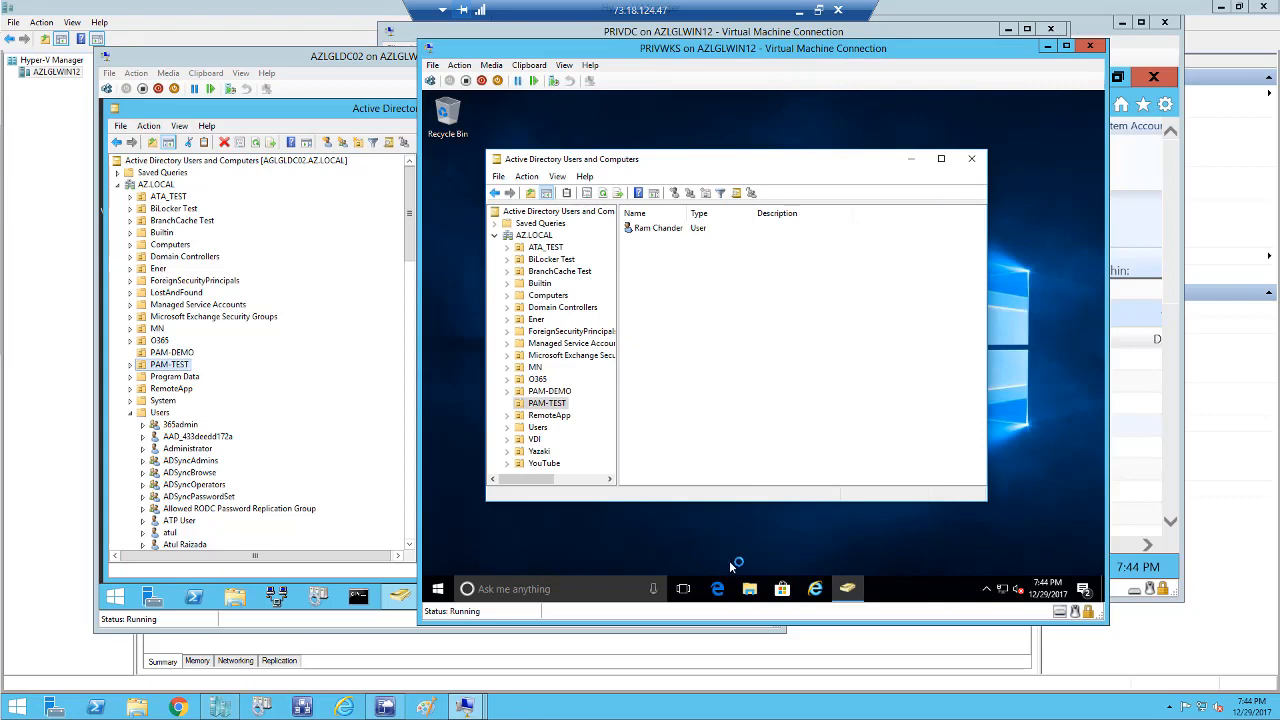
Open the PAM portal's Roles for Activation page at mim16:8090 and change the host to mim16.priv.local.
{"action": "left_click", "coordinate": [815, 590]}
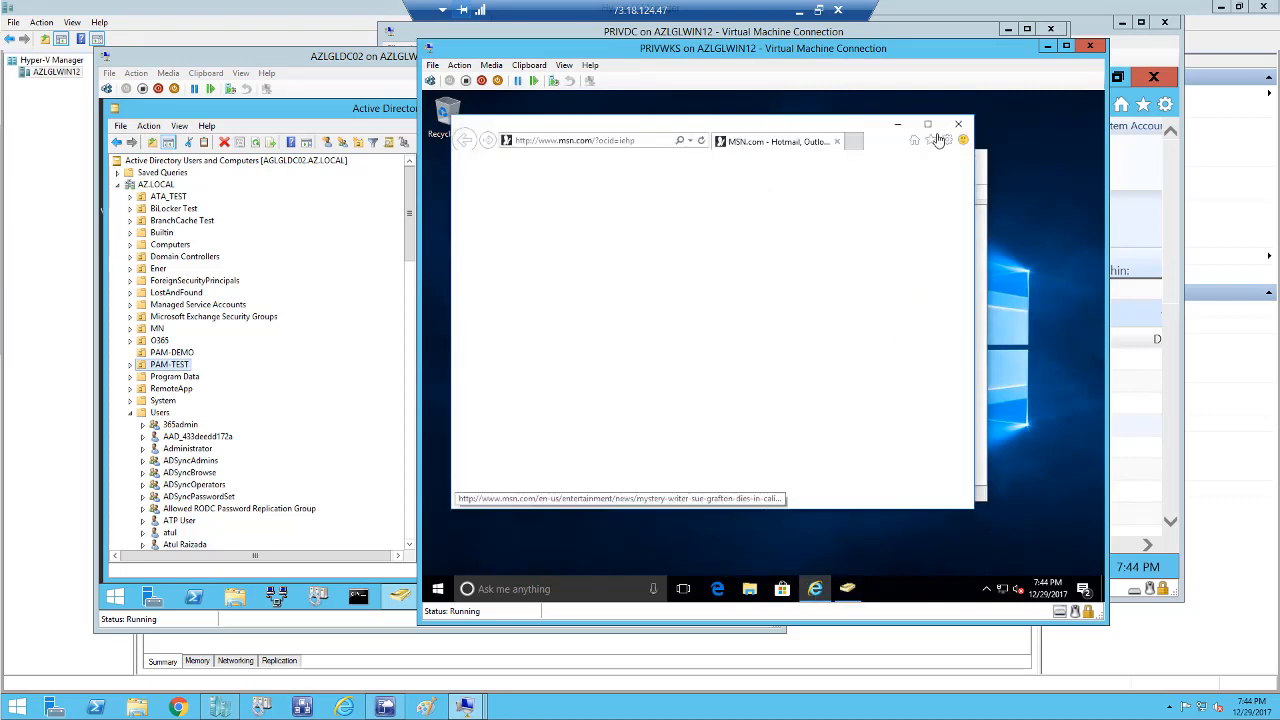
{"action": "left_click", "coordinate": [928, 124]}
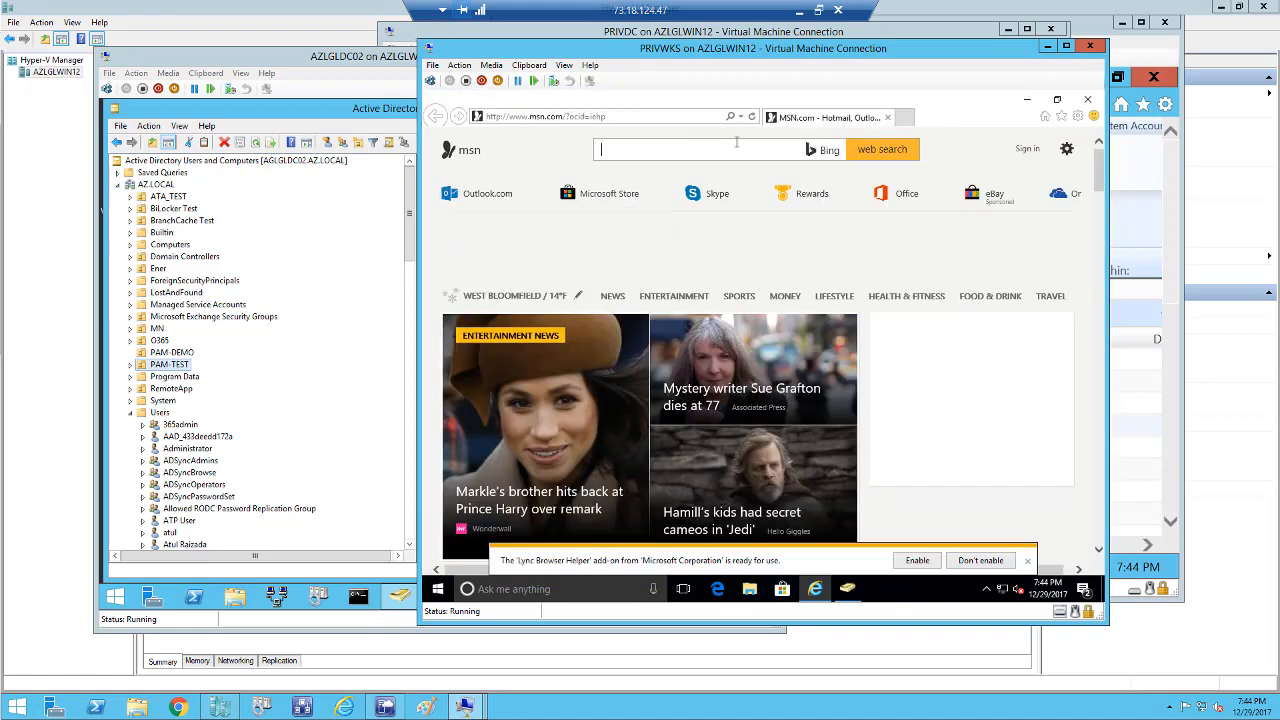
{"action": "left_click", "coordinate": [741, 118]}
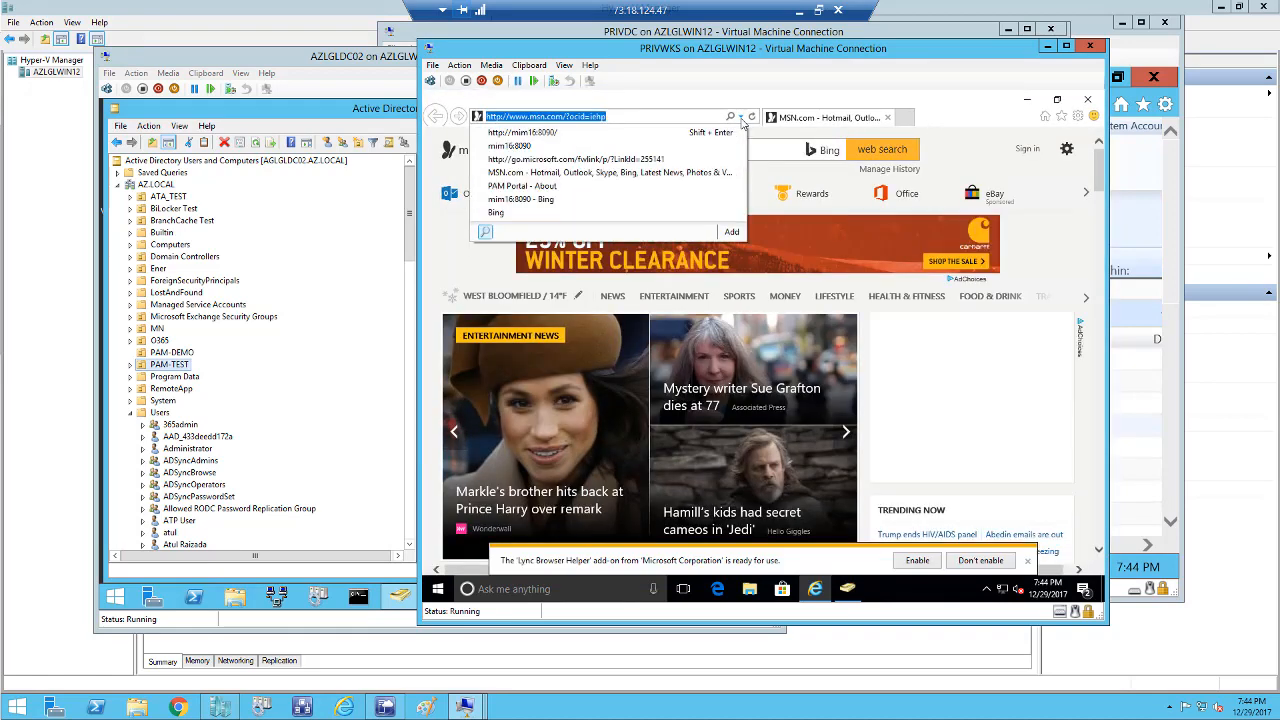
{"action": "left_click", "coordinate": [530, 132]}
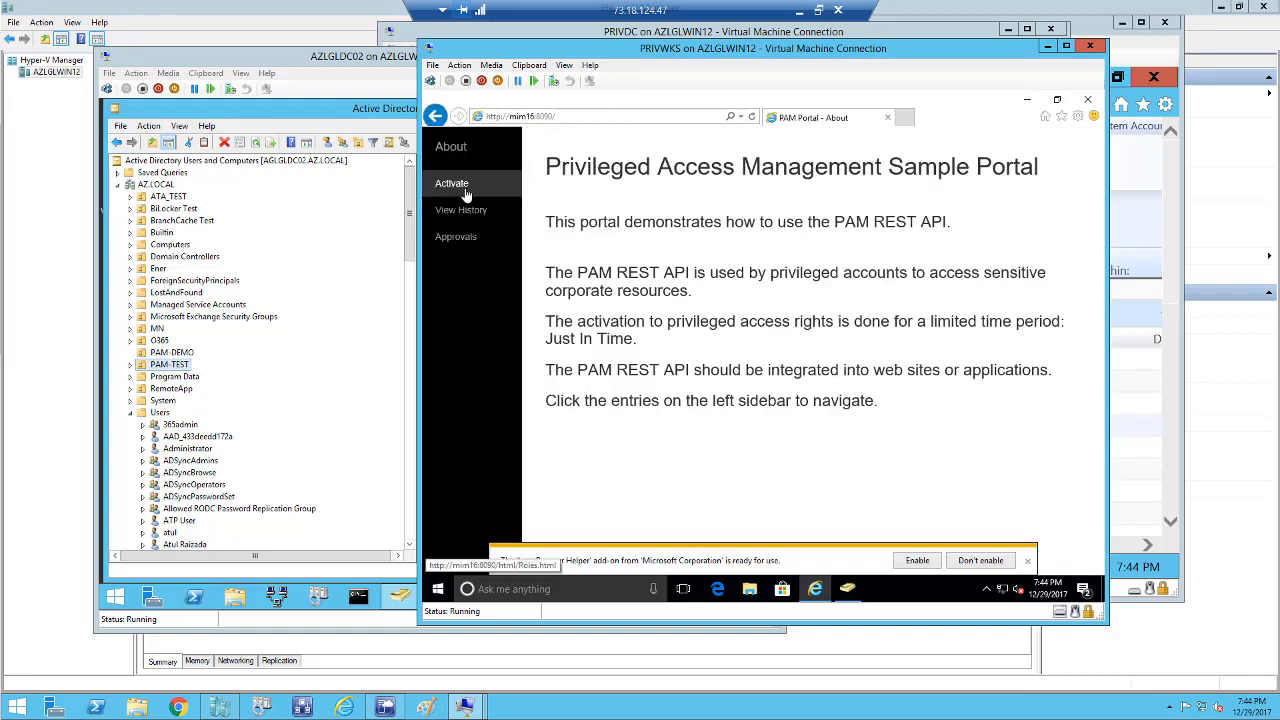
{"action": "left_click", "coordinate": [465, 190]}
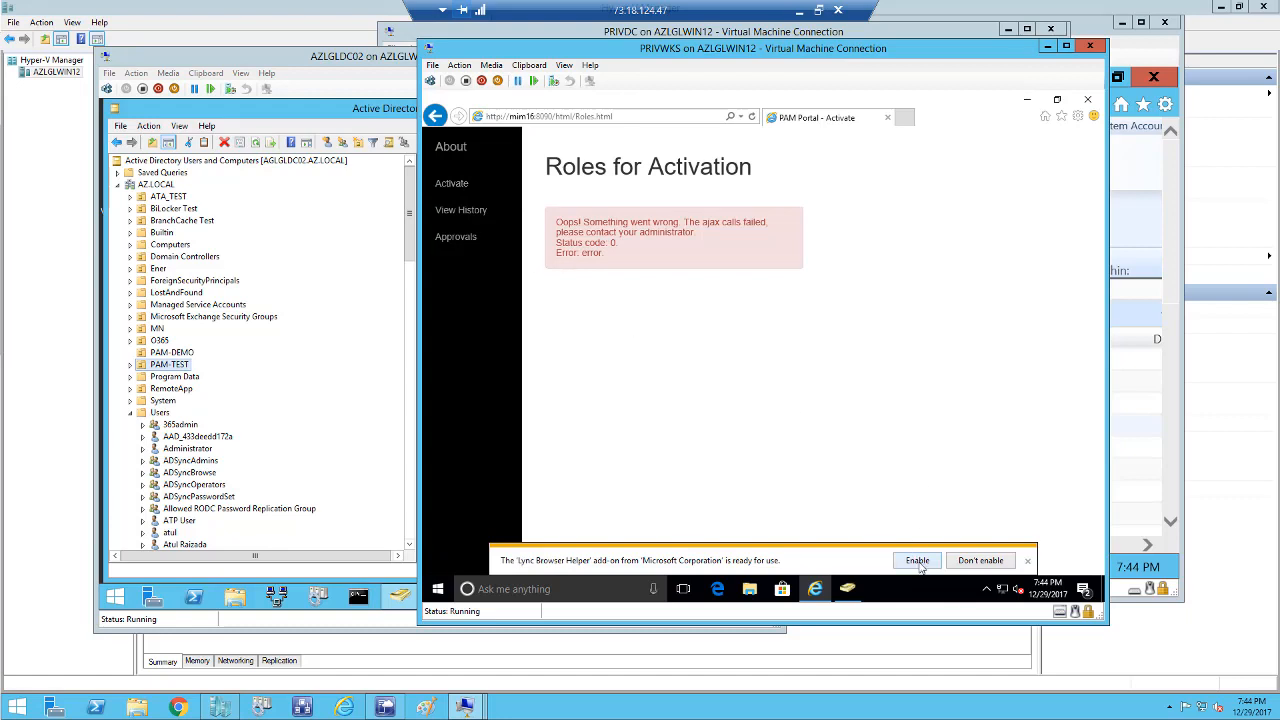
{"action": "left_click", "coordinate": [985, 564]}
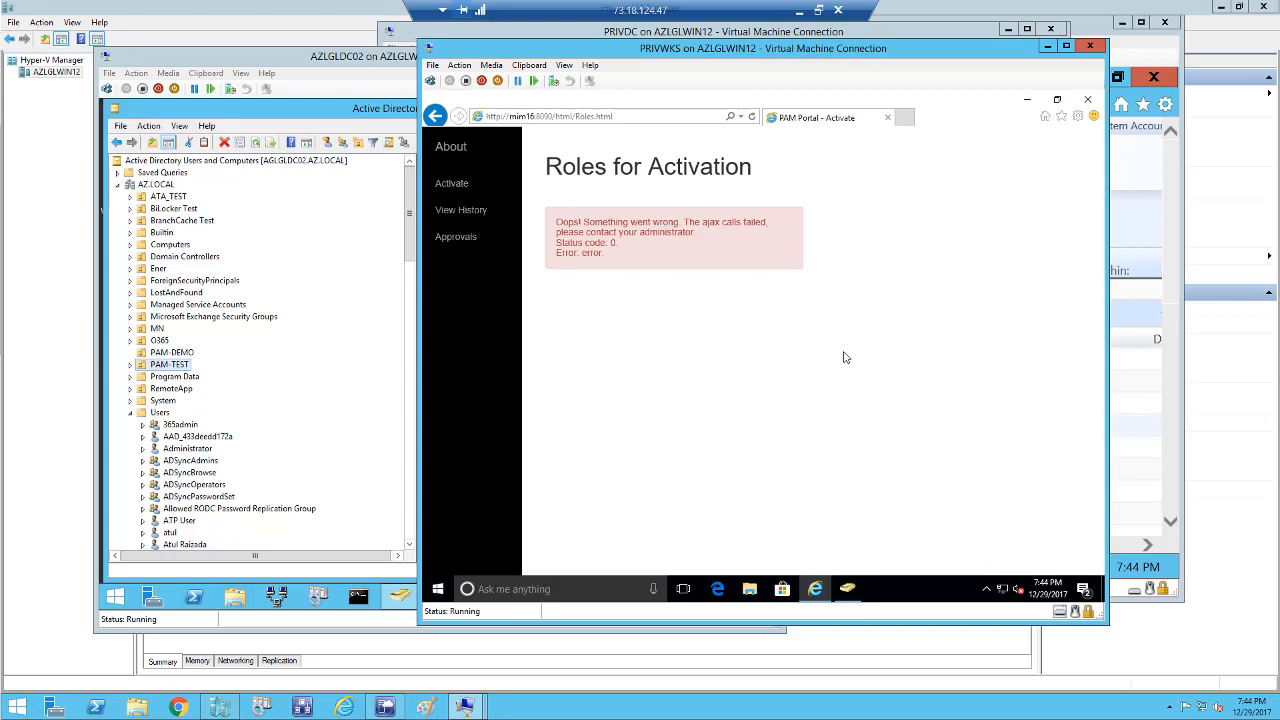
{"action": "left_click", "coordinate": [626, 120]}
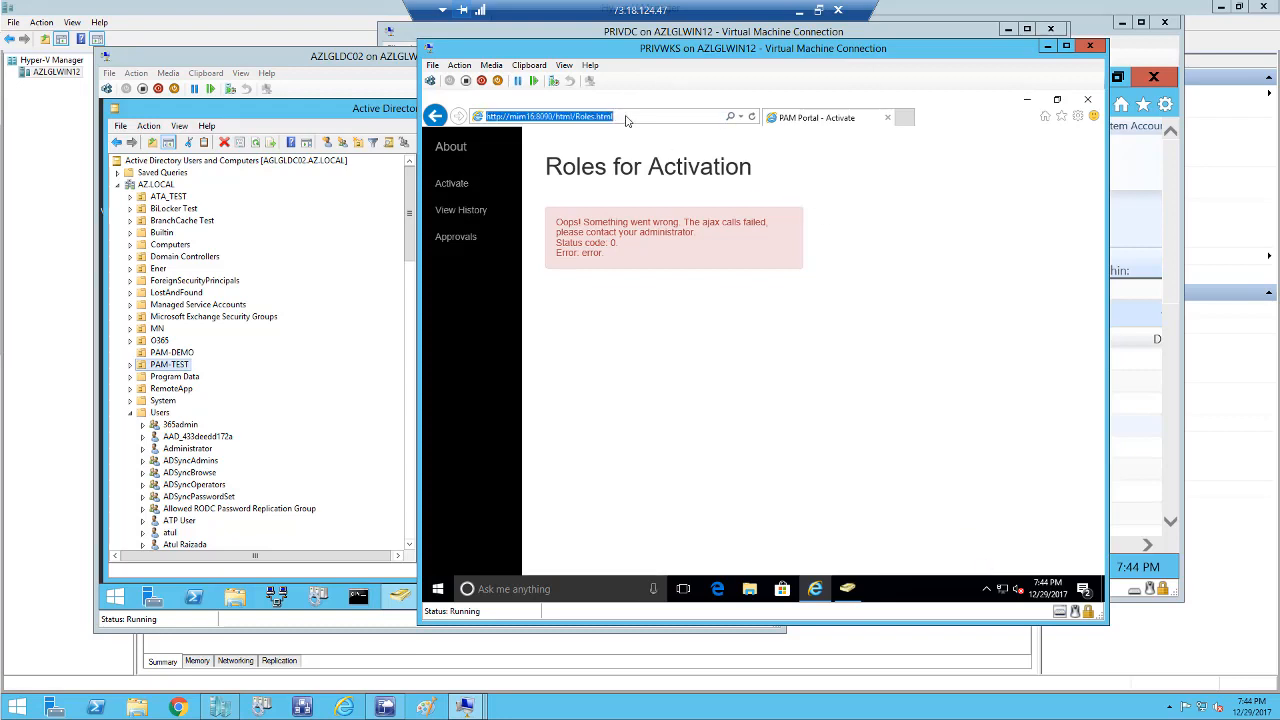
{"action": "left_click", "coordinate": [626, 120]}
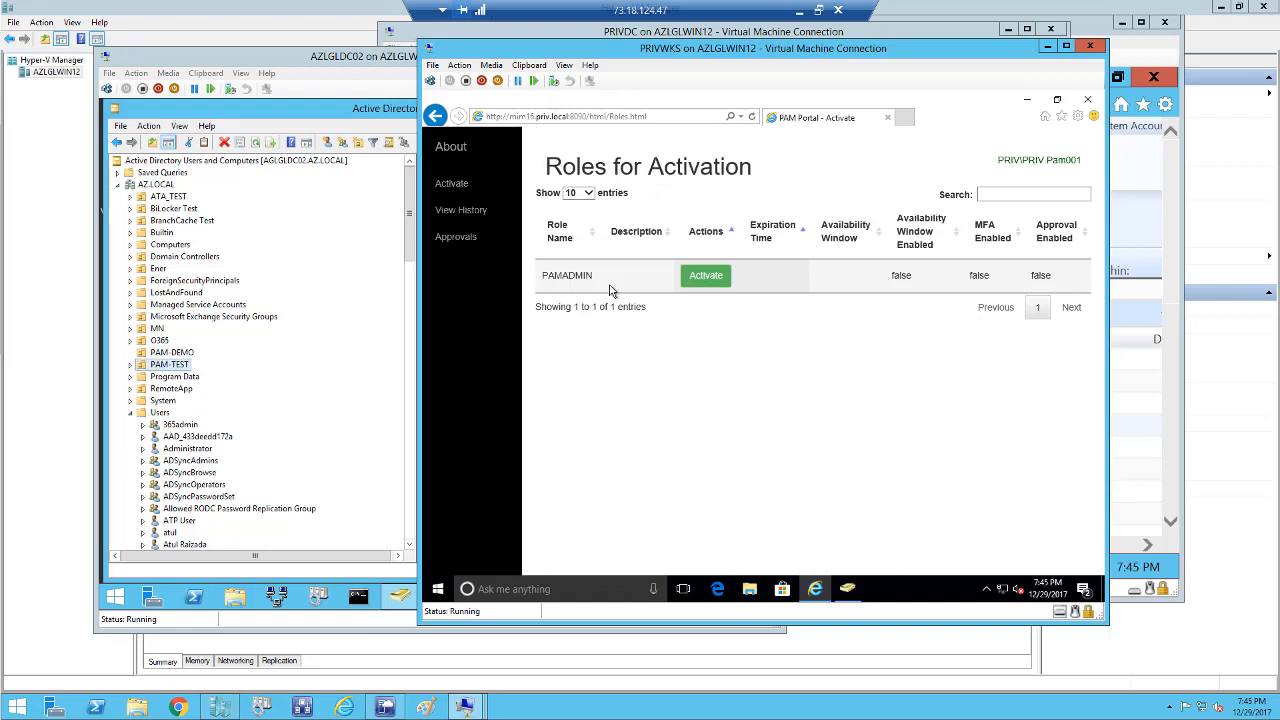
Submit an activation request for the PAMADMIN role, making it active until 20:45:44.
{"action": "left_click", "coordinate": [705, 276]}
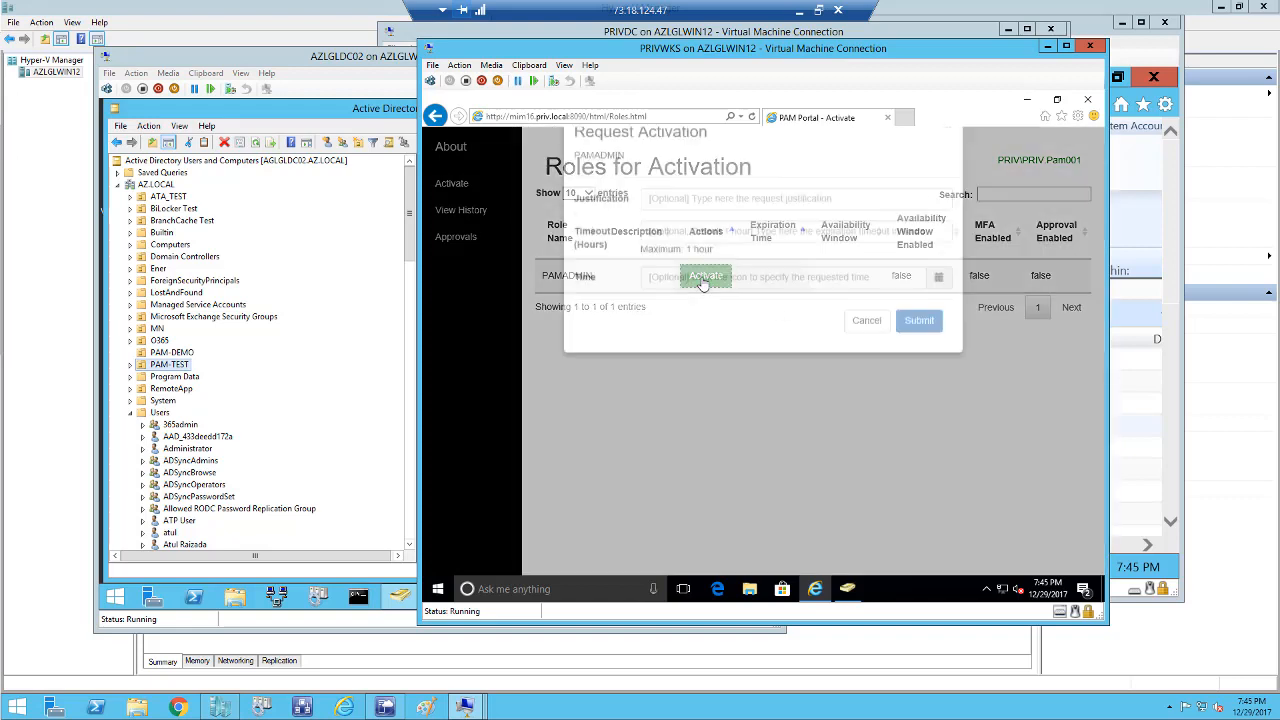
{"action": "left_click", "coordinate": [919, 358]}
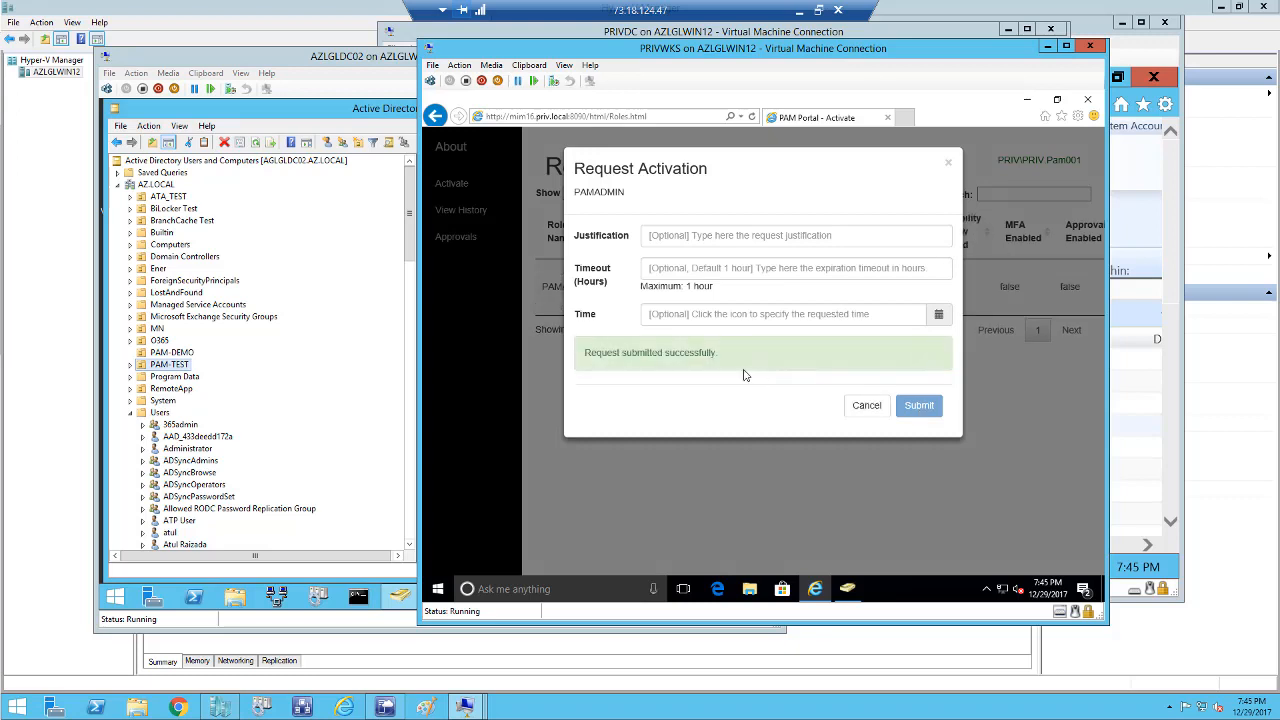
{"action": "left_click", "coordinate": [884, 406]}
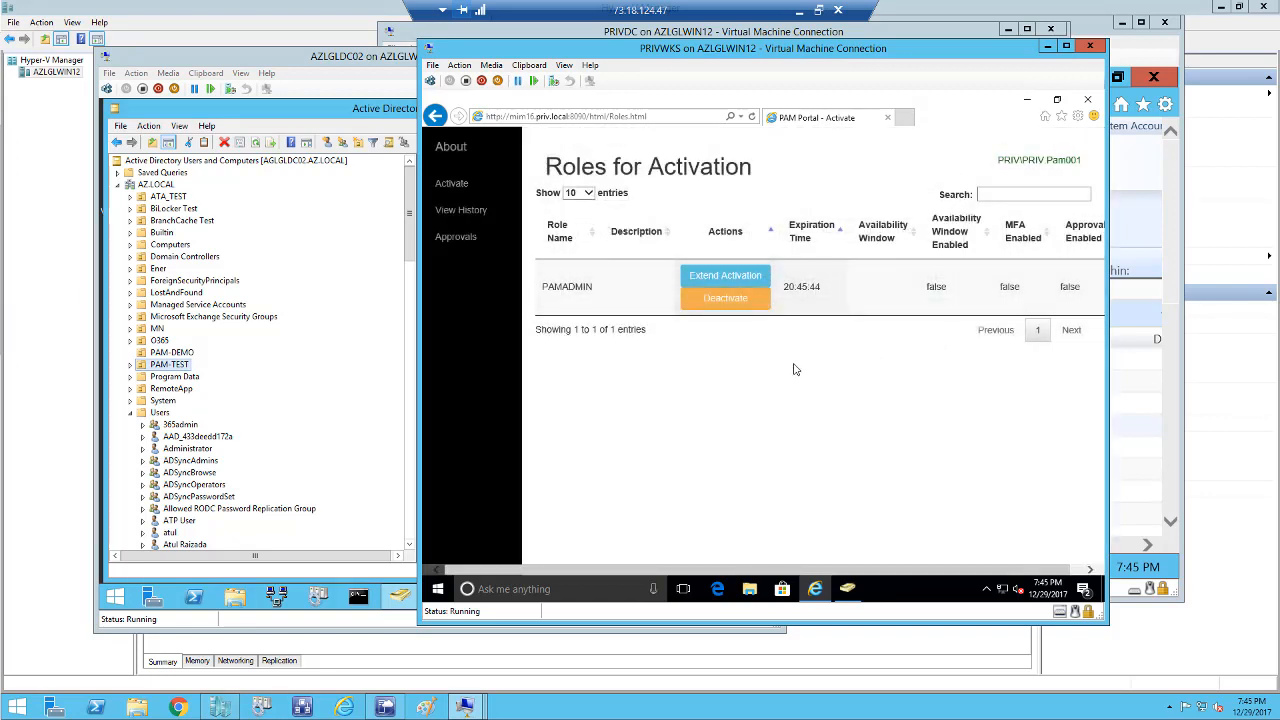
{"action": "mouse_move", "coordinate": [1056, 591]}
{"action": "right_click", "coordinate": [439, 592]}
Retry \\aglgldc02\PAMTEST, dismiss the access-denied Network Error, and close the aglgldc02 window.
{"action": "left_click", "coordinate": [465, 527]}
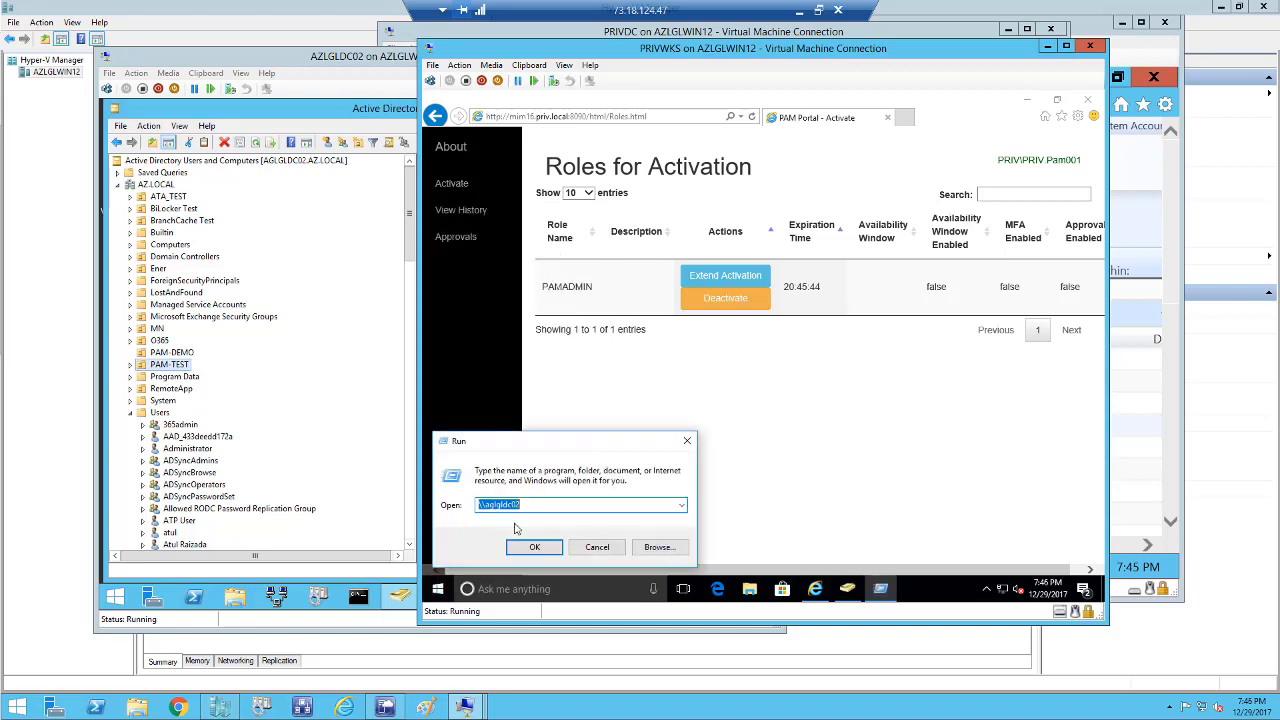
{"action": "left_click", "coordinate": [524, 549]}
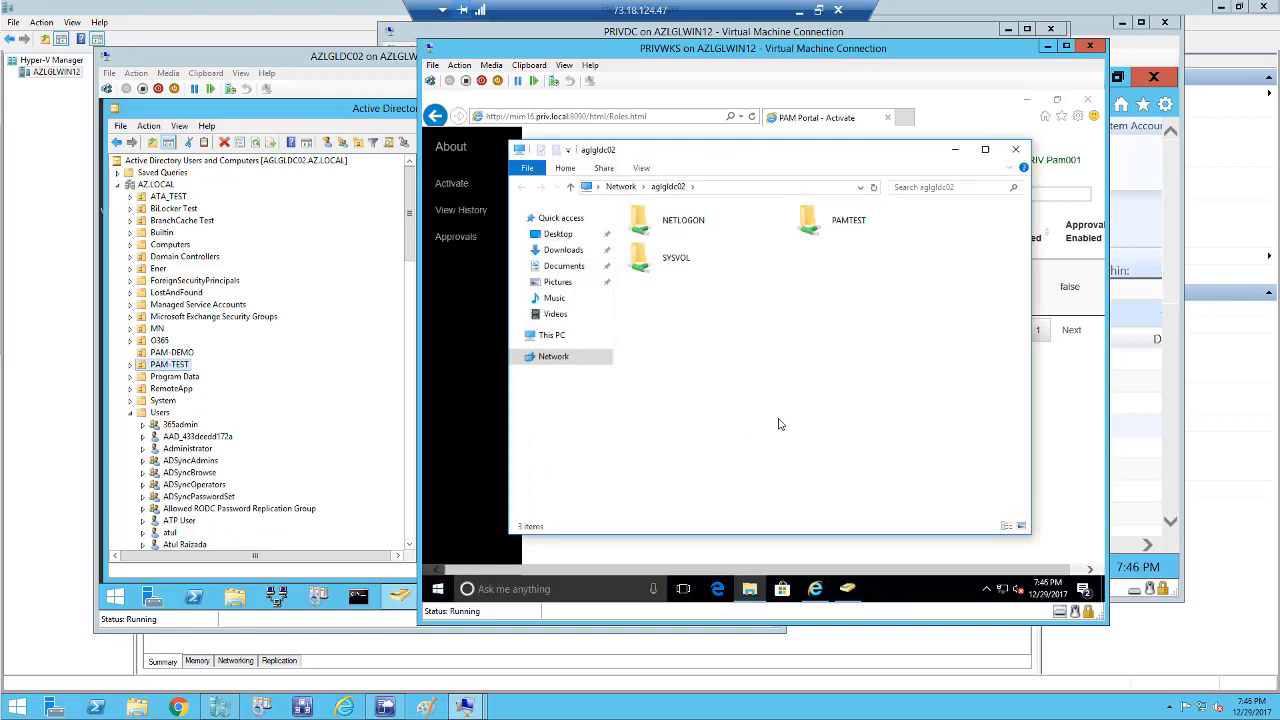
{"action": "double_click", "coordinate": [842, 231]}
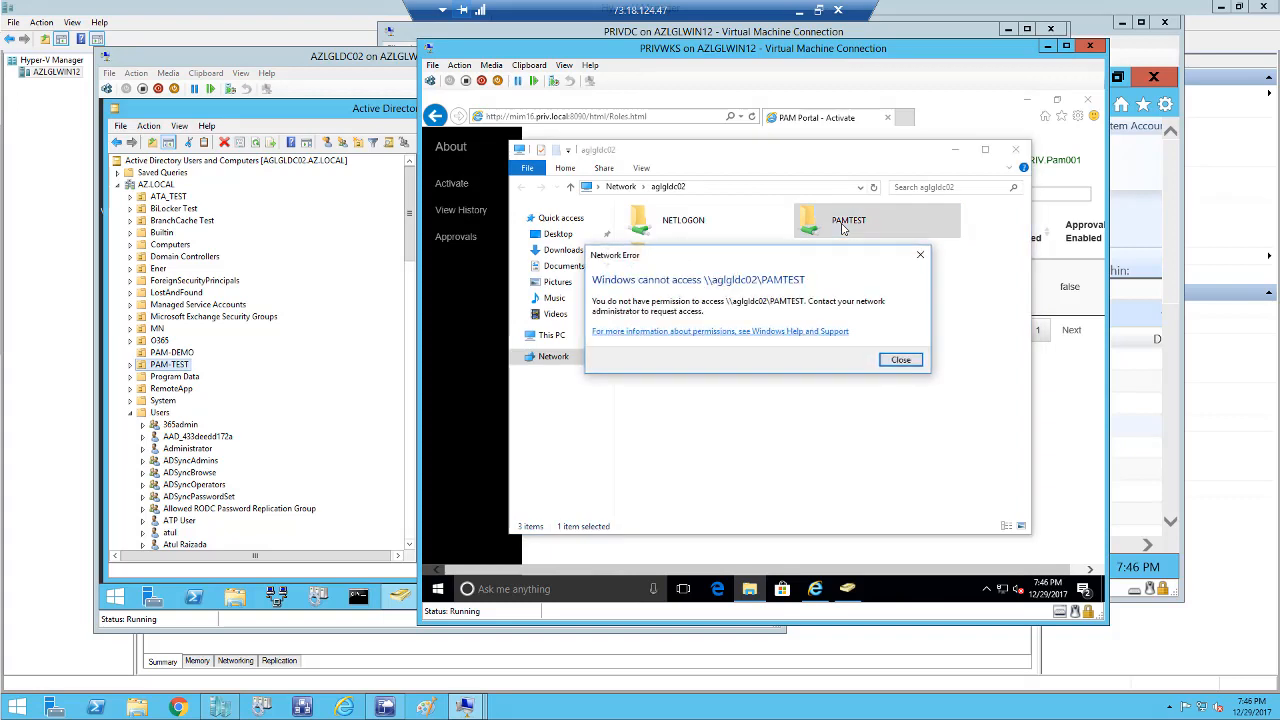
{"action": "left_click", "coordinate": [900, 360]}
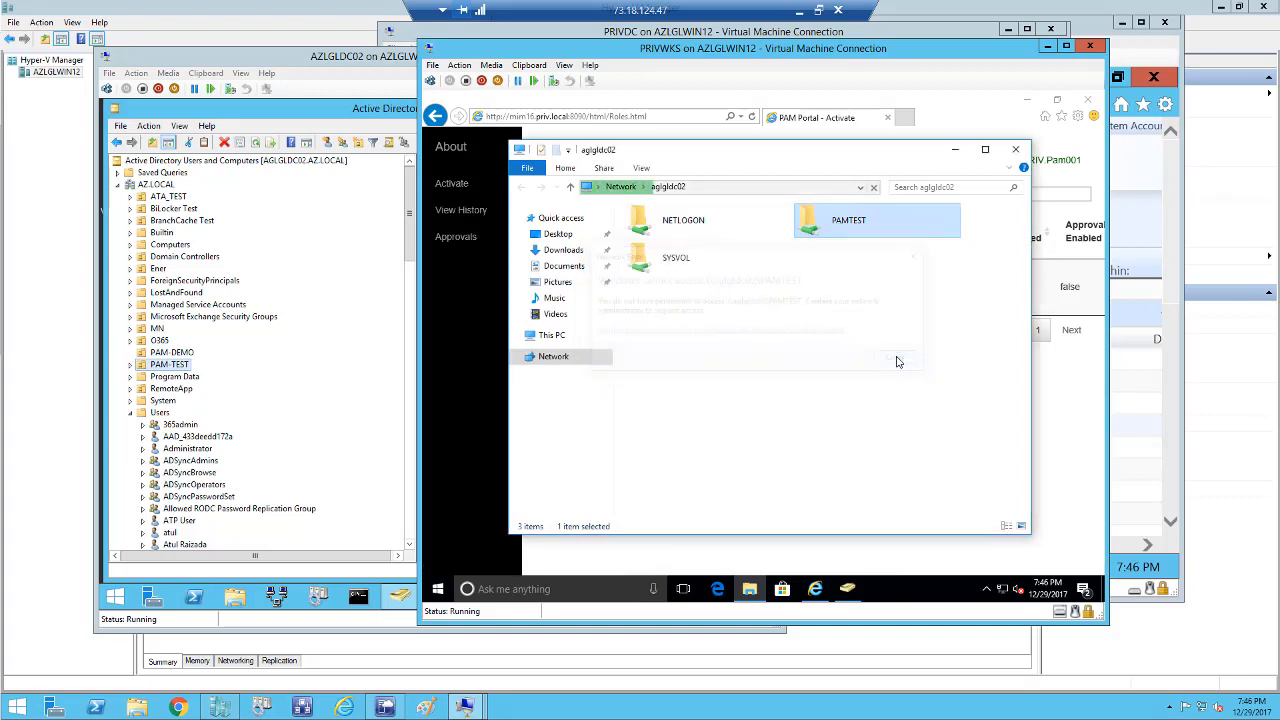
{"action": "left_click", "coordinate": [1017, 150]}
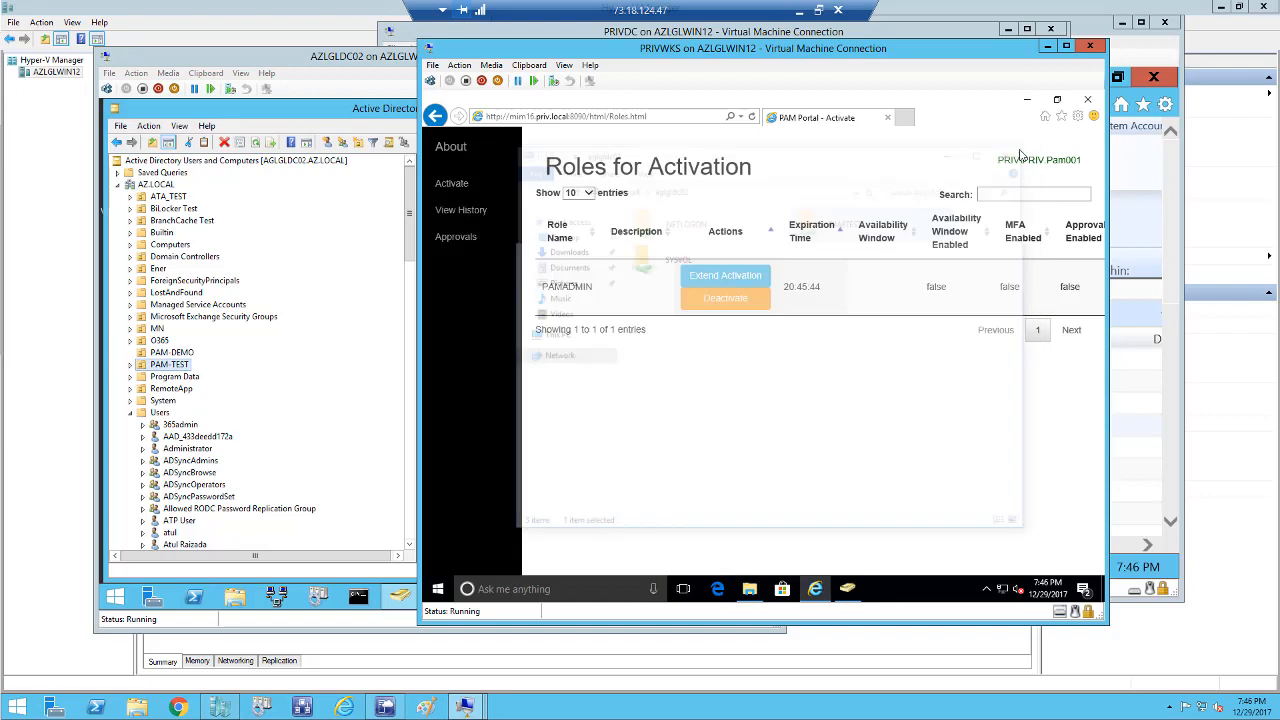
Close the old Active Directory Users and Computers console and relaunch it via a dsa search.
{"action": "right_click", "coordinate": [847, 590]}
{"action": "left_click", "coordinate": [823, 559]}
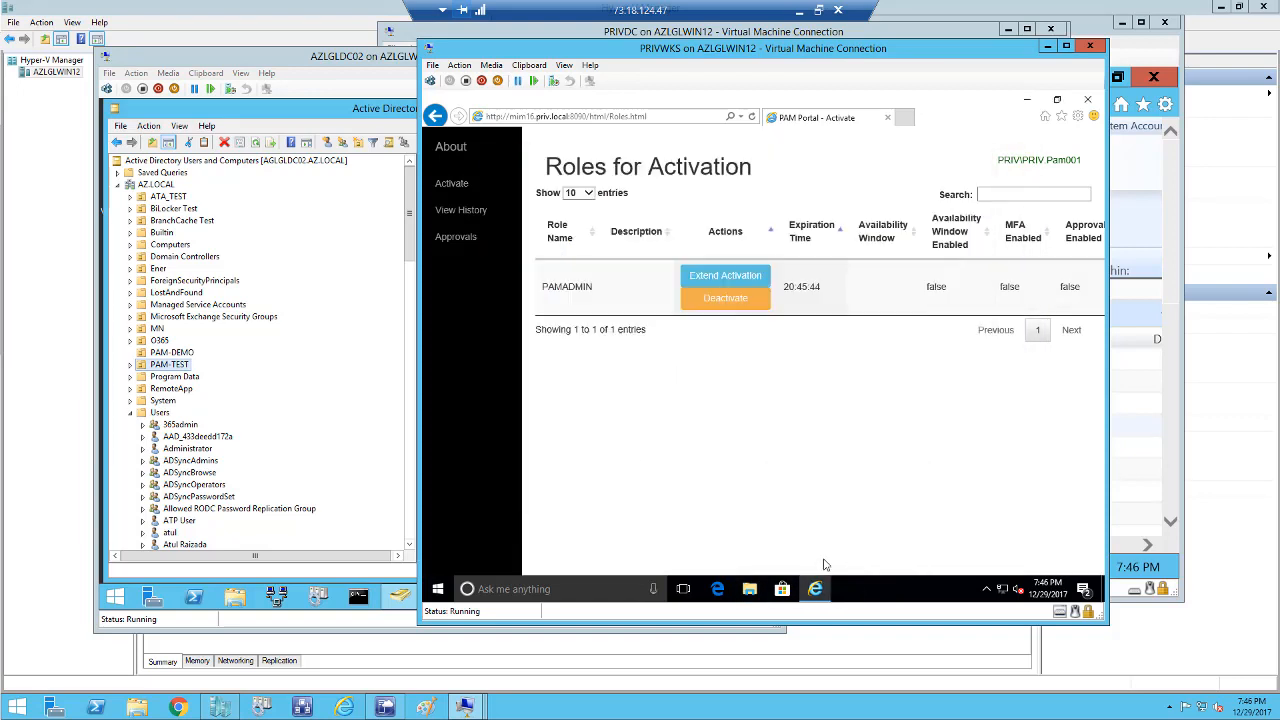
{"action": "left_click", "coordinate": [525, 592]}
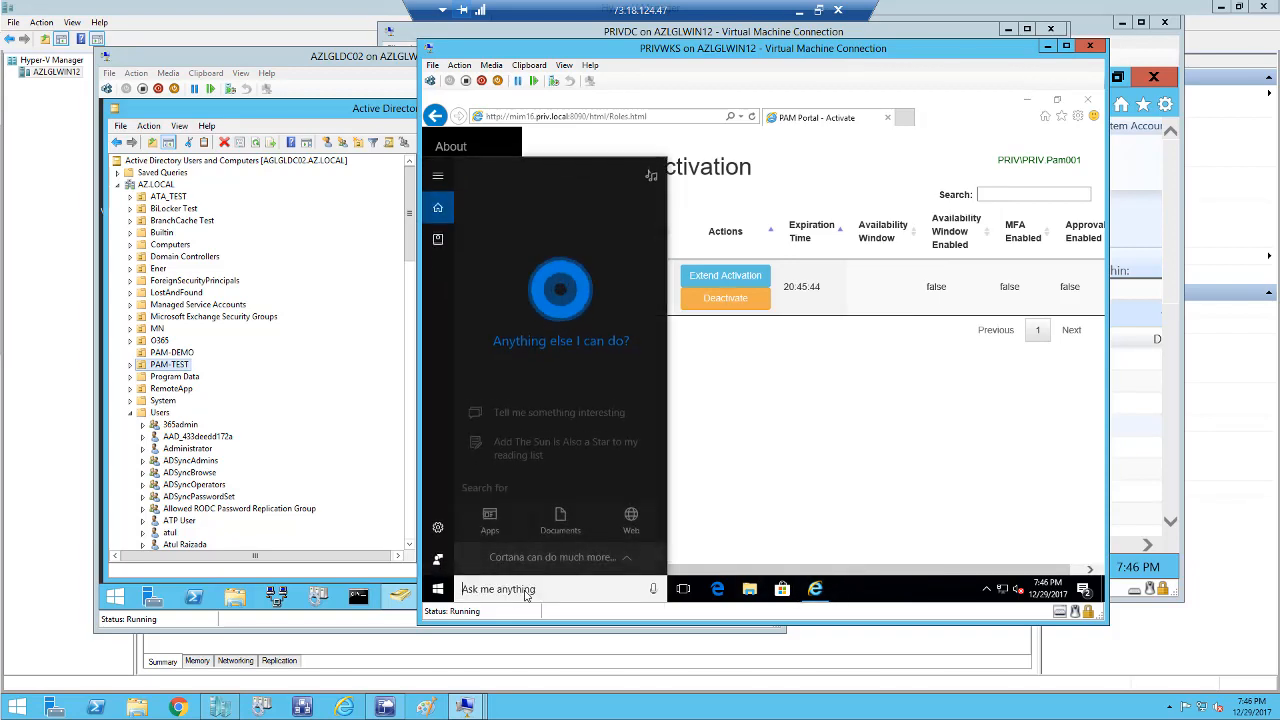
{"action": "type", "text": "dsa"}
{"action": "left_click", "coordinate": [545, 252]}
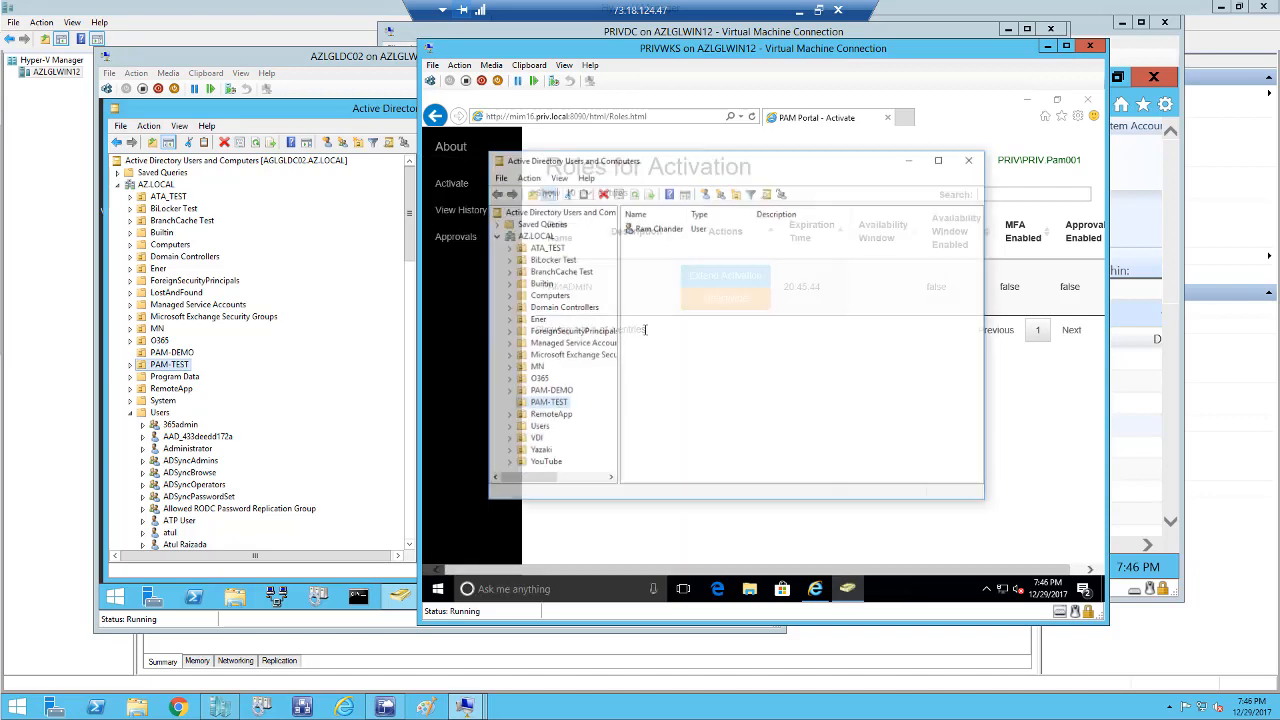
Start a New User in the PAM-TEST OU, cancel it, and close the console.
{"action": "right_click", "coordinate": [552, 404]}
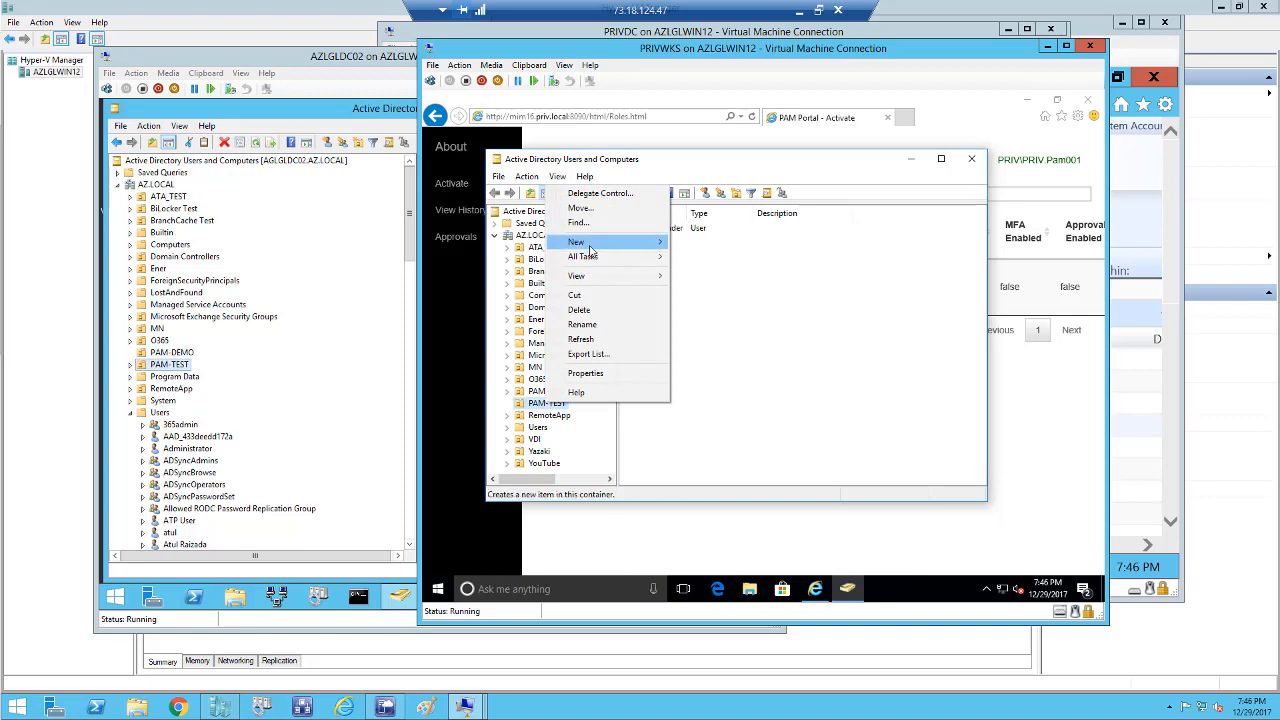
{"action": "mouse_move", "coordinate": [590, 250]}
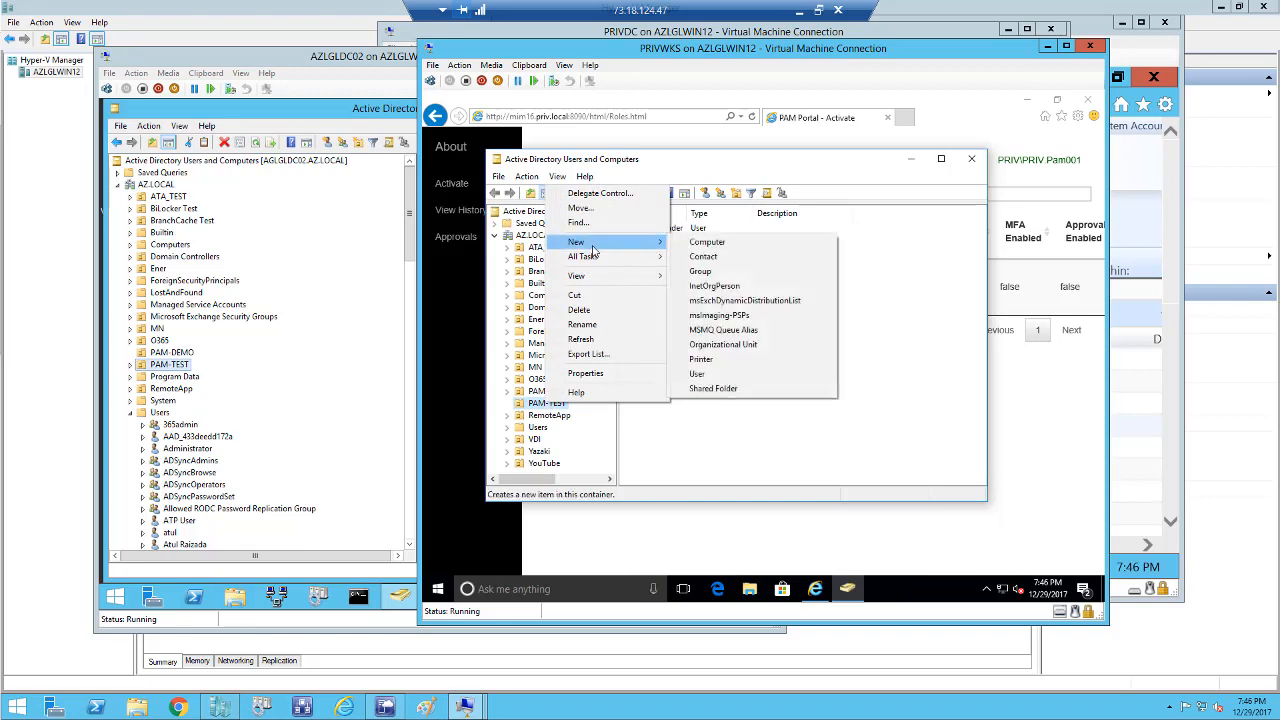
{"action": "left_click", "coordinate": [697, 374]}
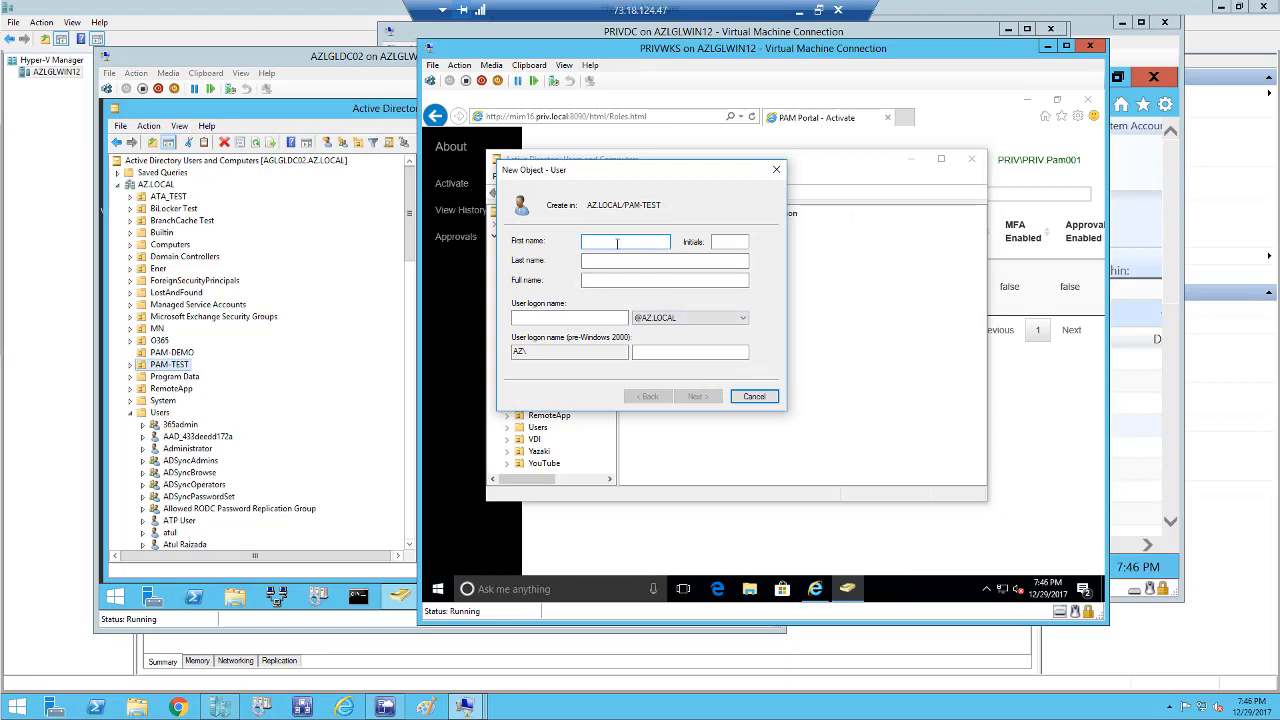
{"action": "left_click", "coordinate": [754, 396]}
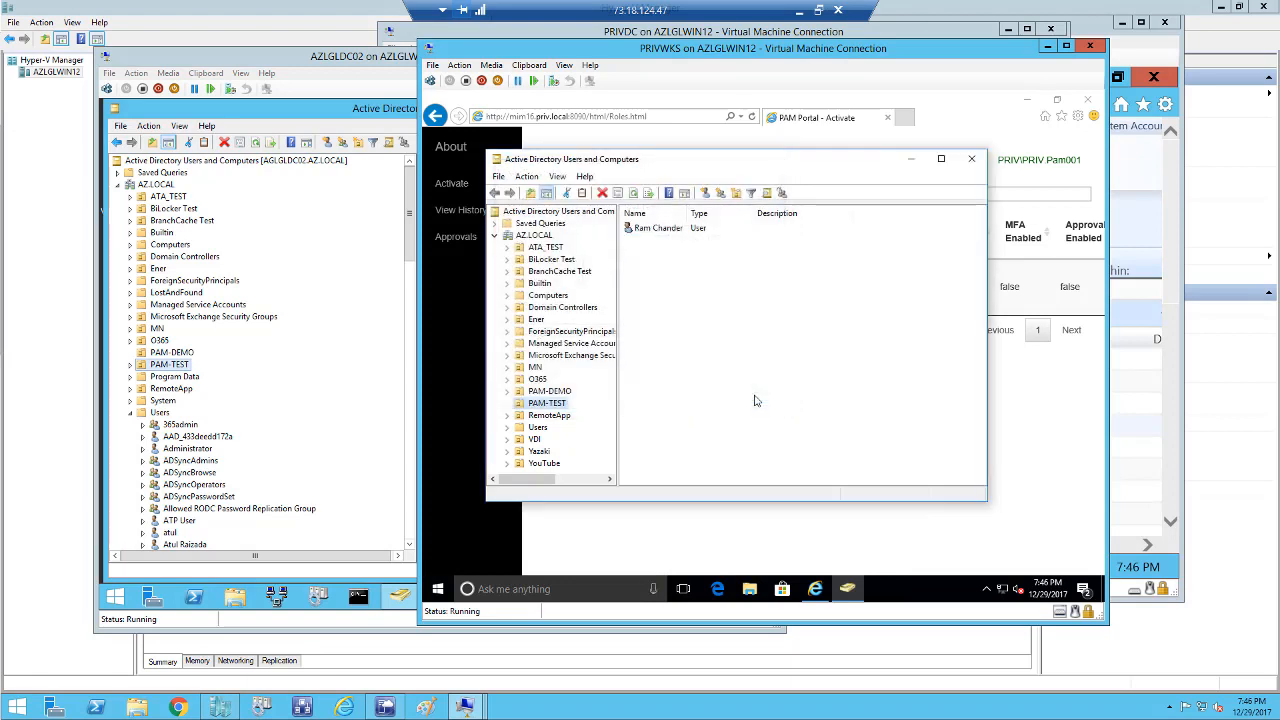
{"action": "left_click", "coordinate": [971, 158]}
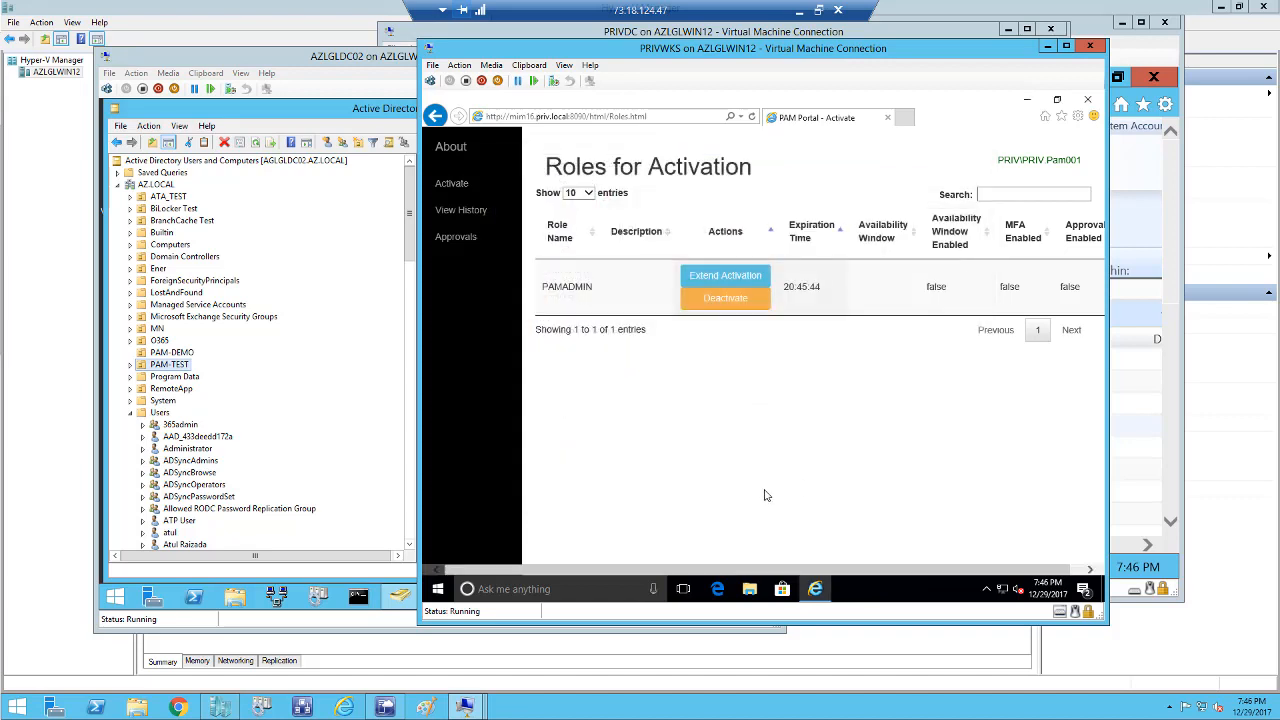